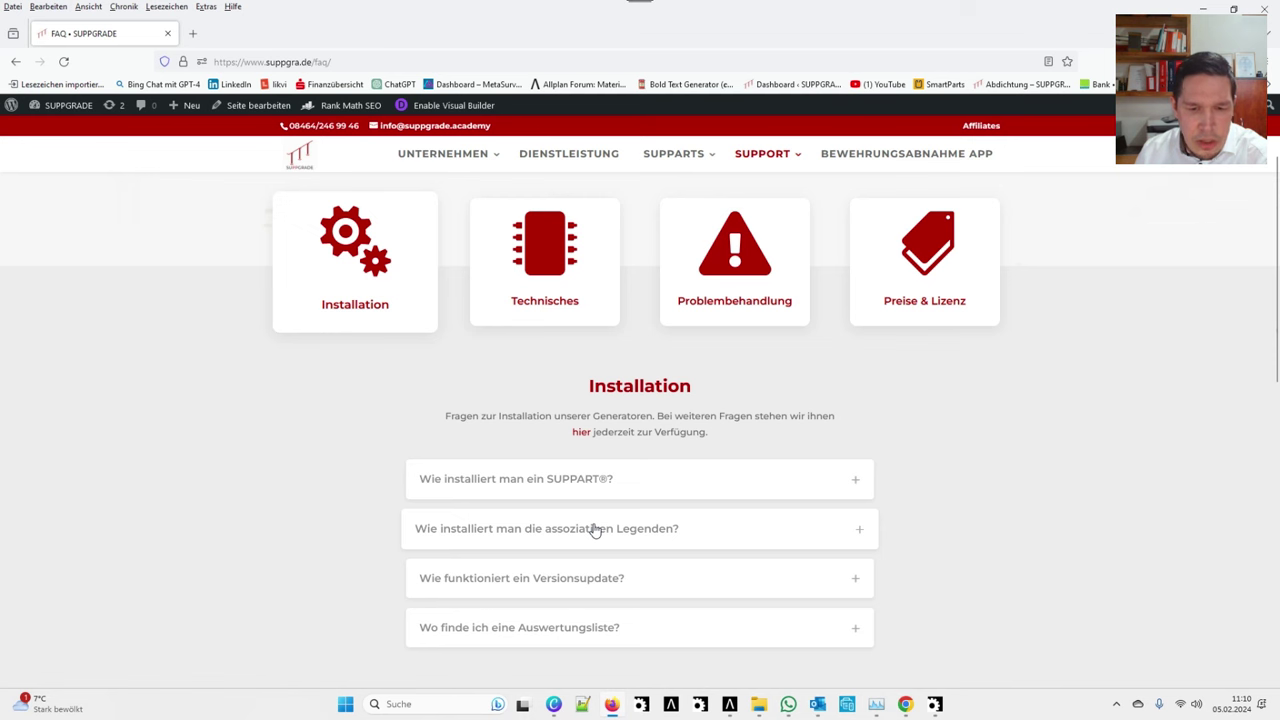
Expand the installation FAQ answer about the associative legends and look through the Technisches question list.
{"action": "left_click", "coordinate": [535, 533]}
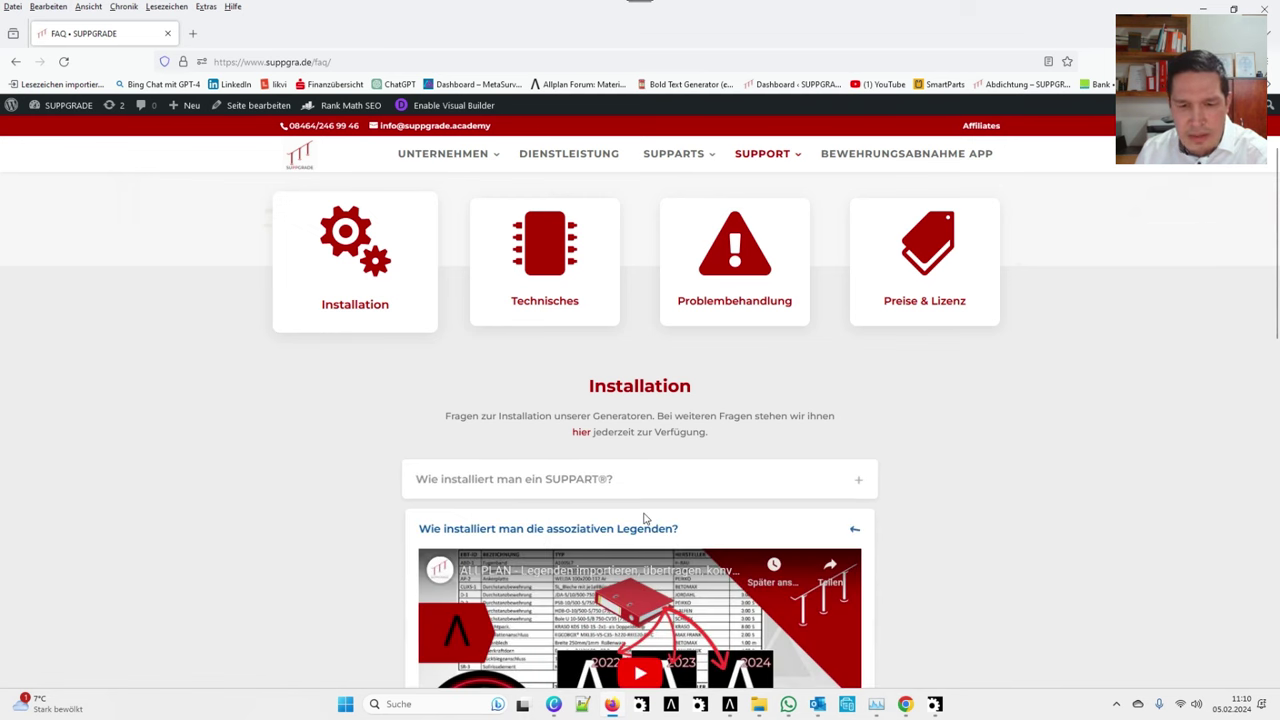
{"action": "left_click", "coordinate": [566, 300]}
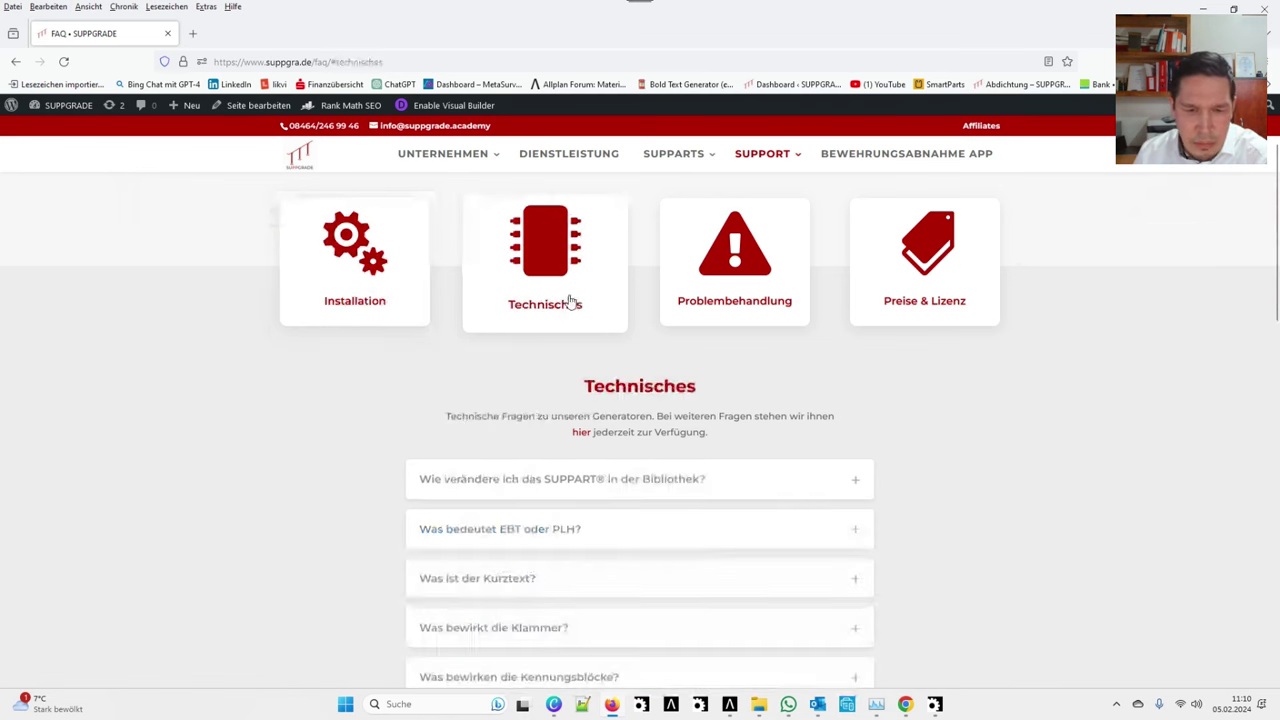
{"action": "scroll", "coordinate": [416, 400], "scroll_direction": "down", "scroll_amount": 2}
{"action": "scroll", "coordinate": [416, 400], "scroll_direction": "down", "scroll_amount": 2}
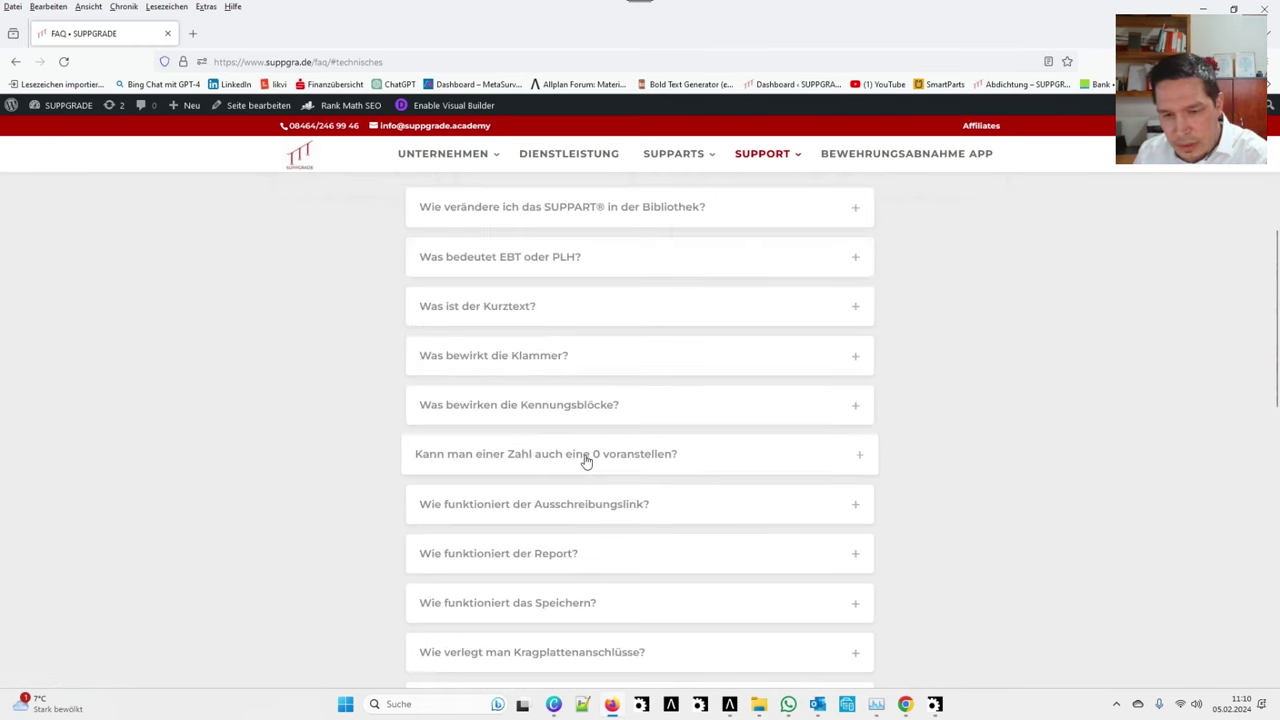
{"action": "scroll", "coordinate": [587, 461], "scroll_direction": "down", "scroll_amount": 2}
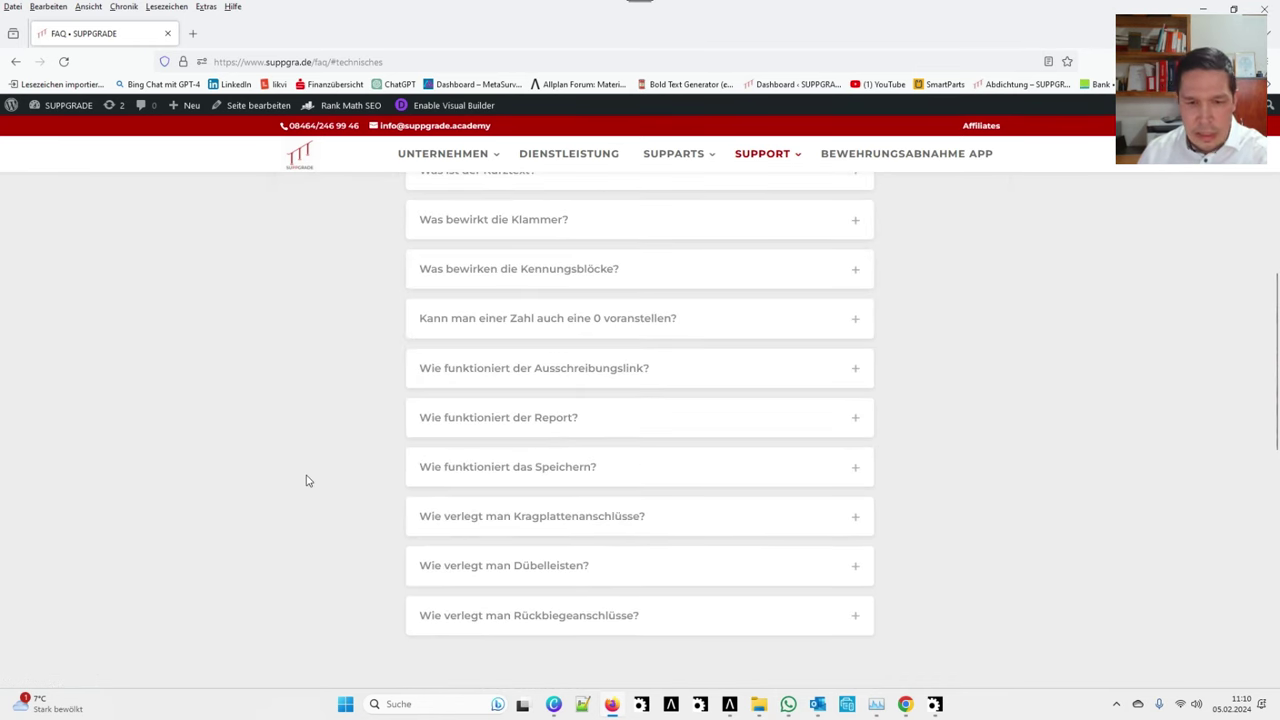
Expand the technical FAQ answers on saving and on placing Kragplattenanschlüsse, Dübelleisten and Rückbiegeanschlüsse.
{"action": "left_click", "coordinate": [469, 470]}
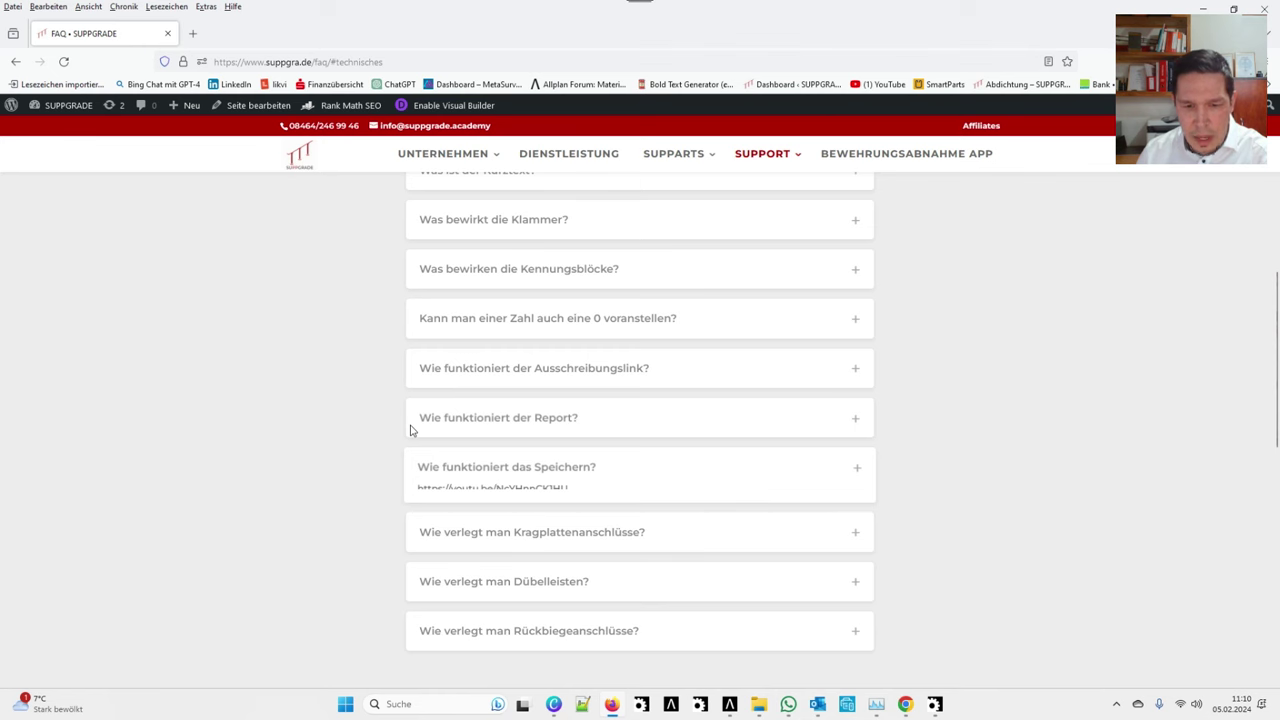
{"action": "left_click", "coordinate": [466, 544]}
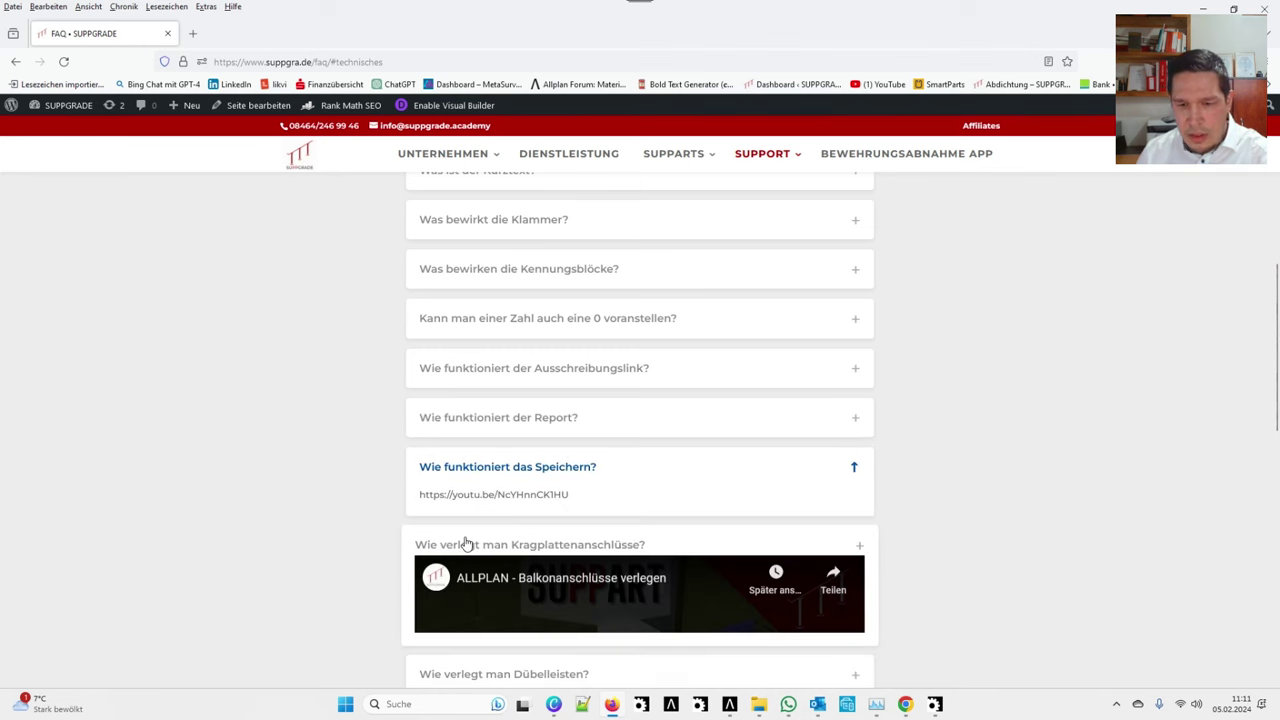
{"action": "left_click", "coordinate": [624, 534]}
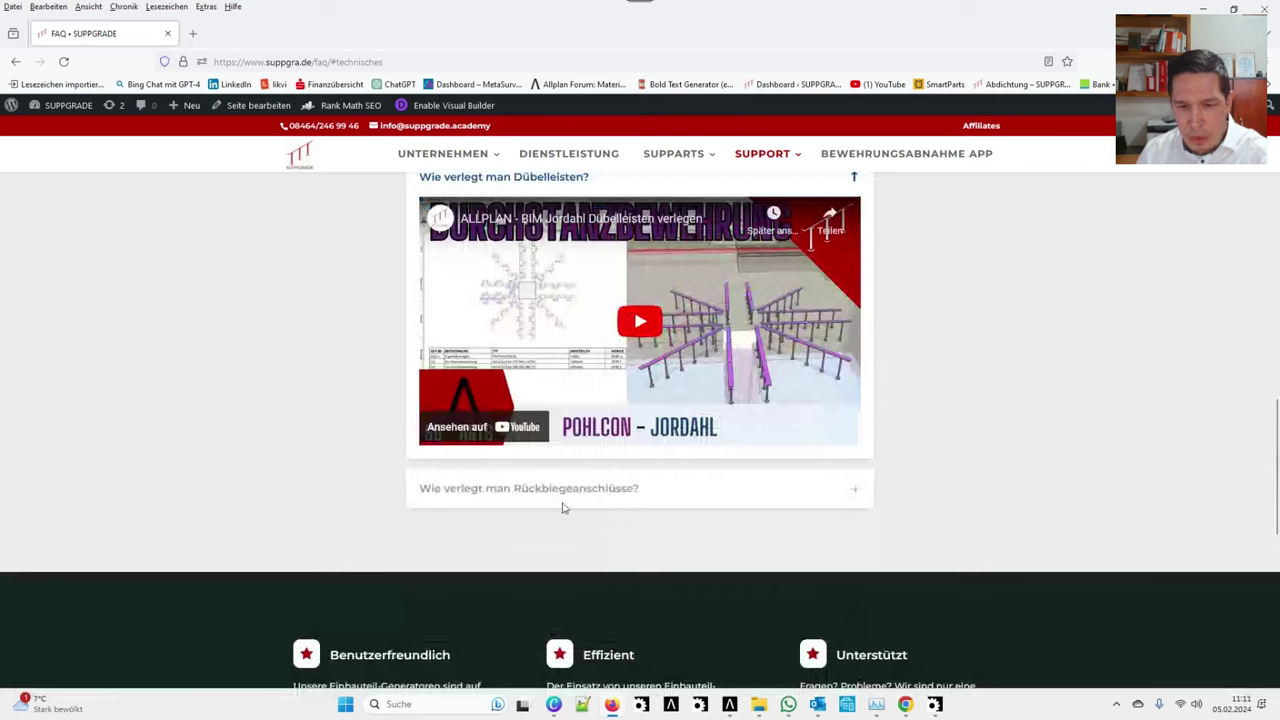
{"action": "left_click", "coordinate": [561, 490]}
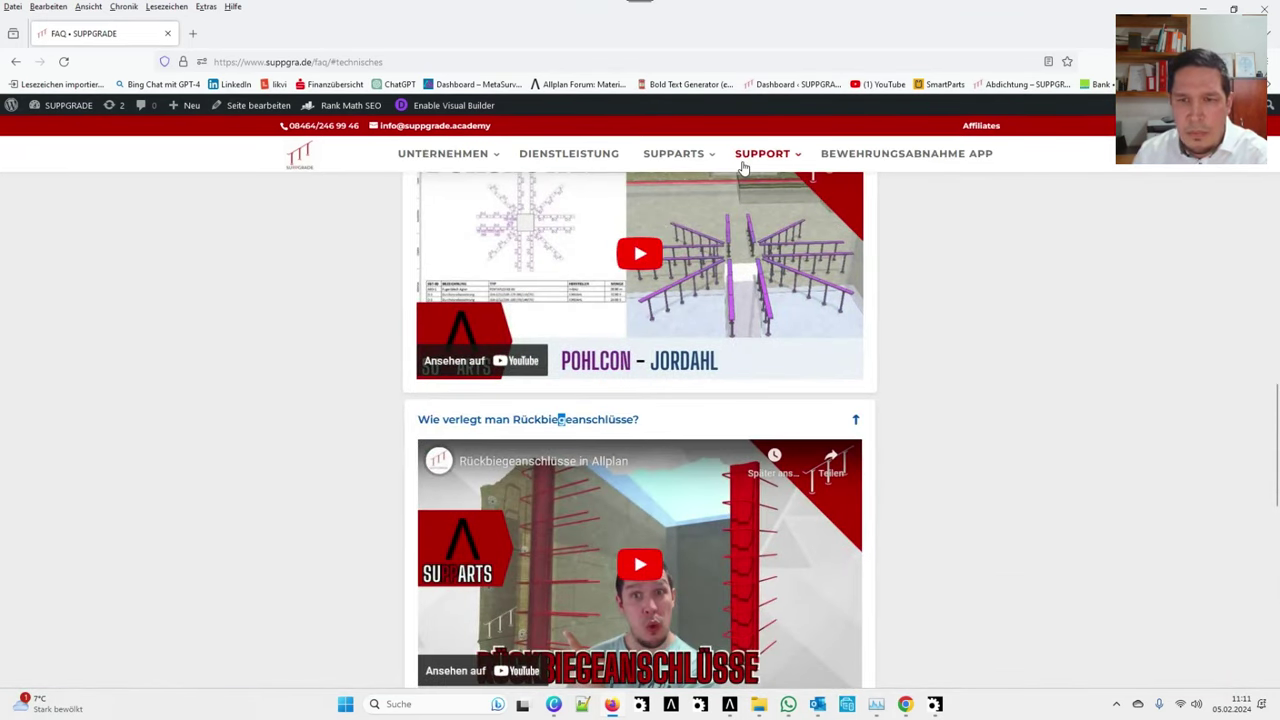
Go from the SUPPARTS home page to the downloads page and request the Legenden download.
{"action": "mouse_move", "coordinate": [671, 165]}
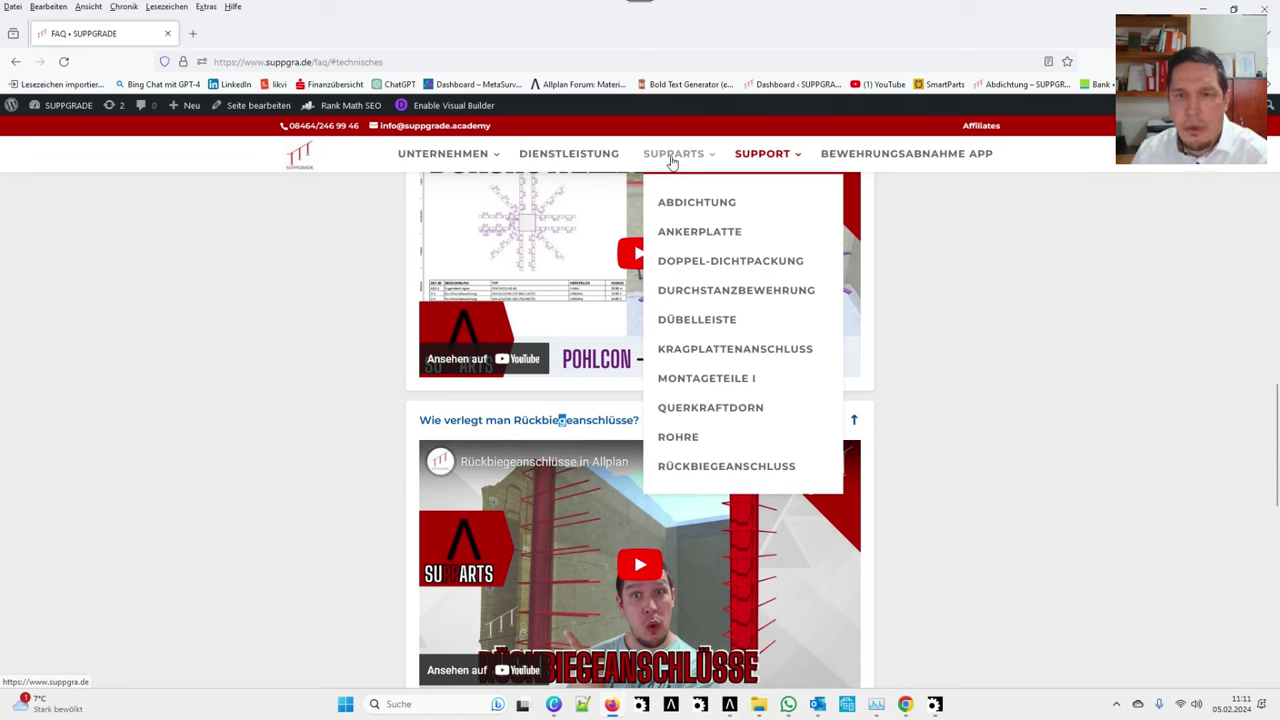
{"action": "left_click", "coordinate": [671, 162]}
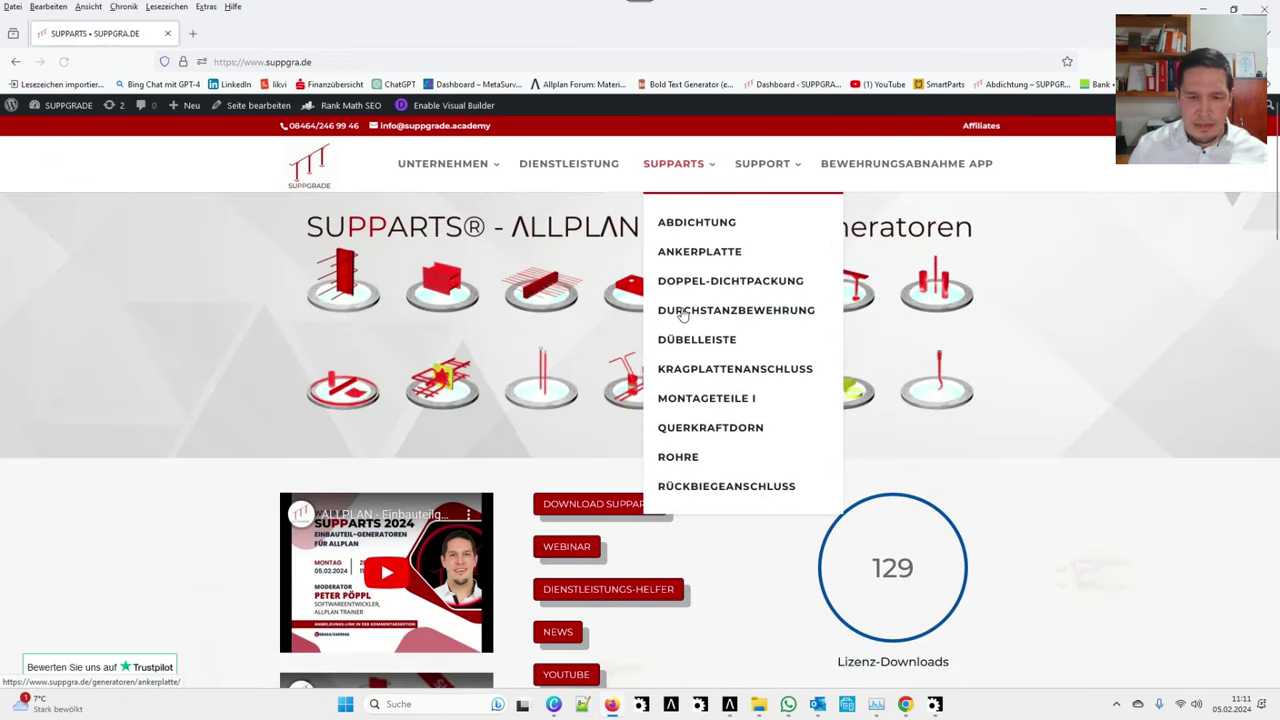
{"action": "left_click", "coordinate": [632, 508]}
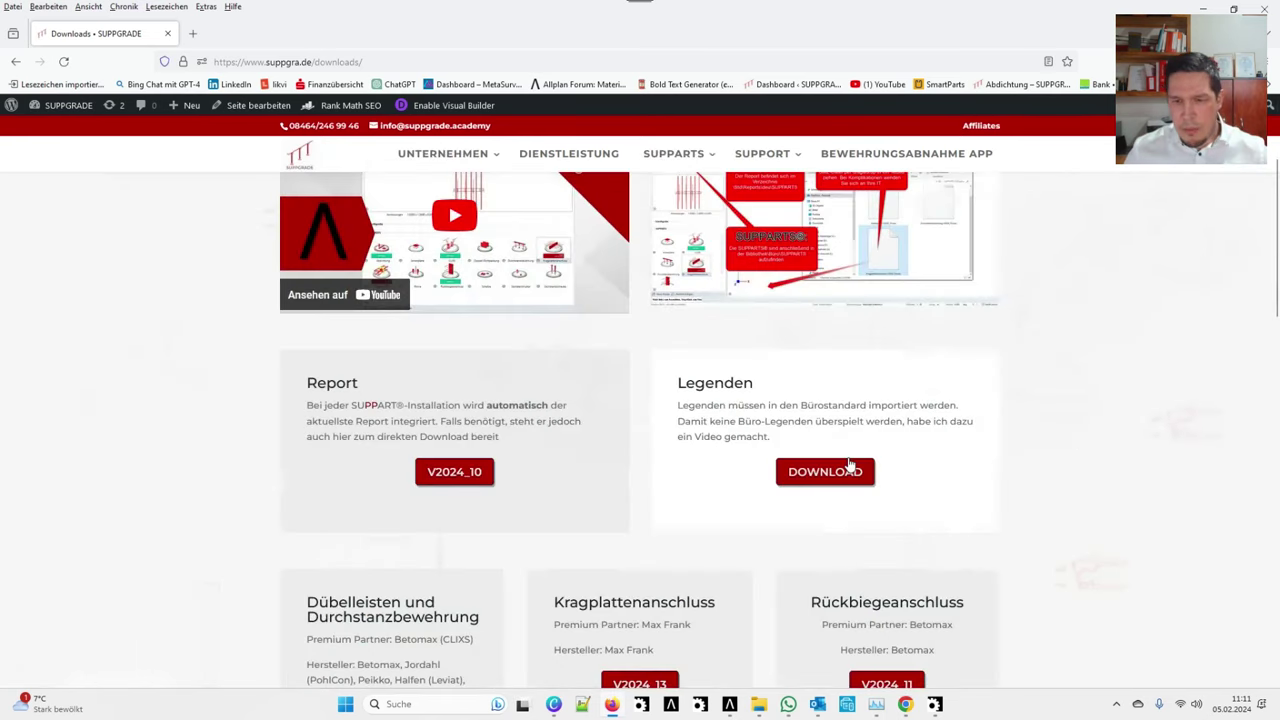
{"action": "left_click", "coordinate": [824, 471]}
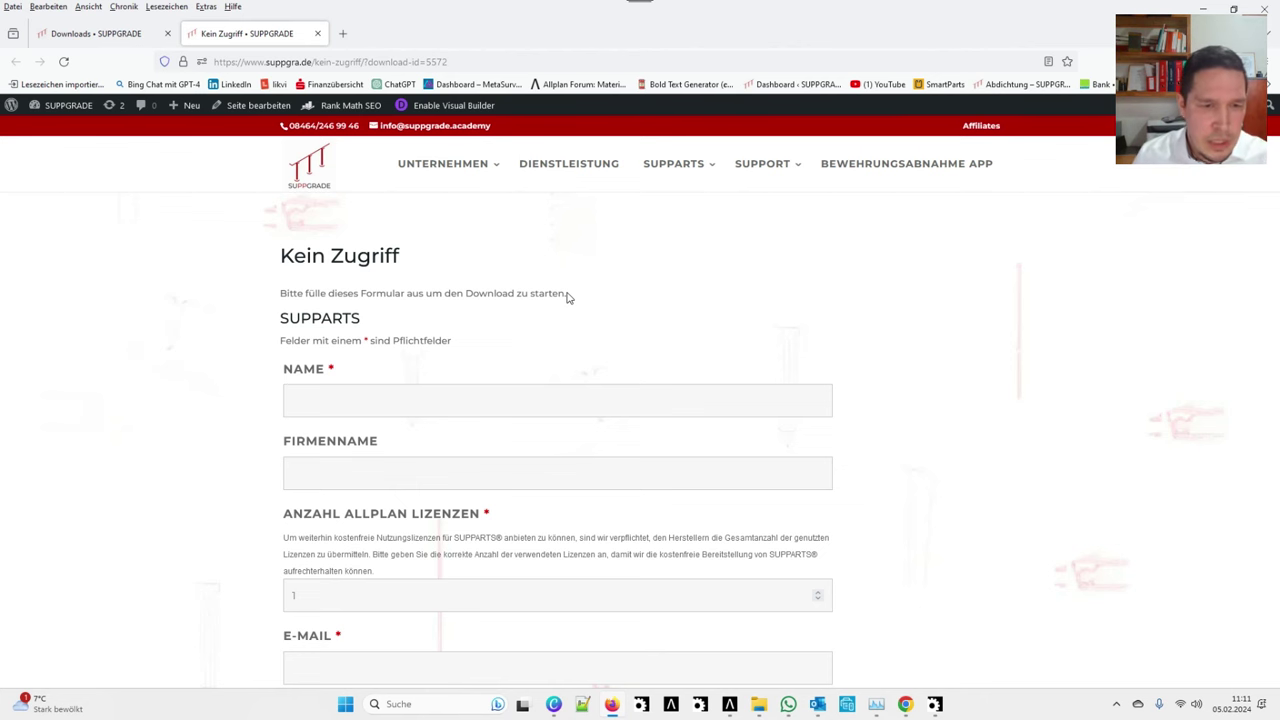
Enter the contact's full name and the company name SUPPGRADE in the download form.
{"action": "scroll", "coordinate": [567, 297], "scroll_direction": "down", "scroll_amount": 1}
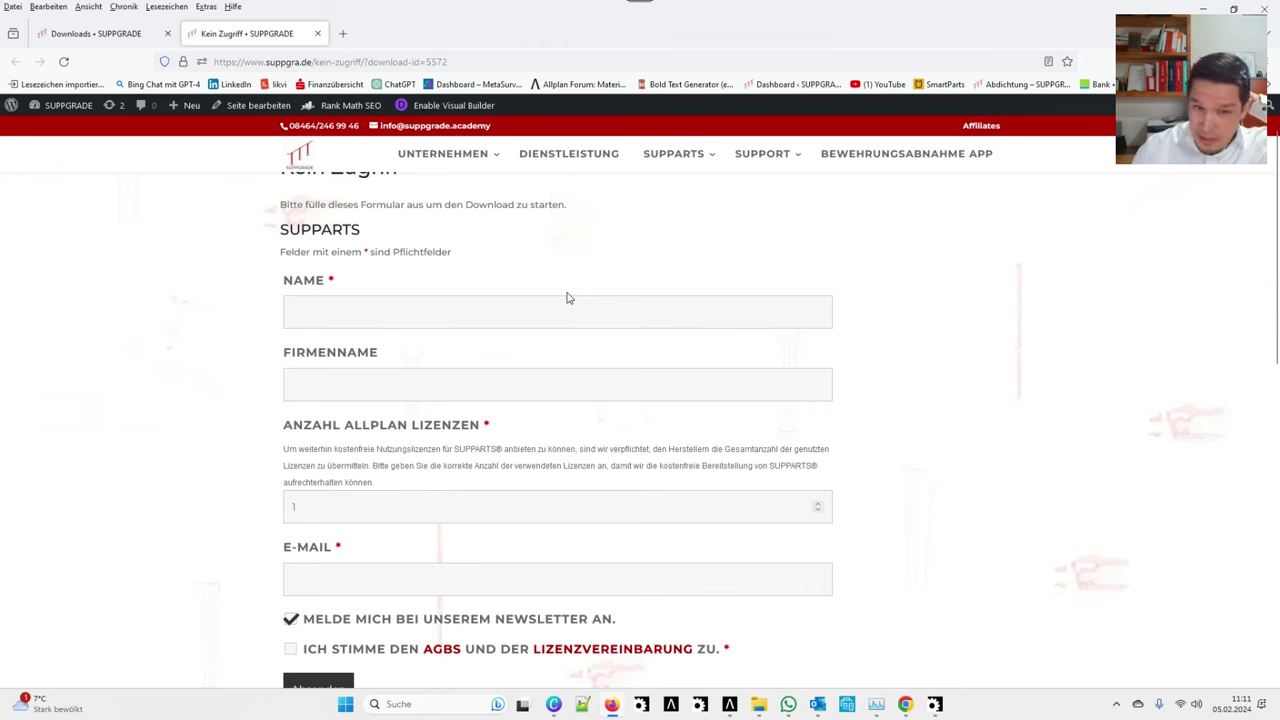
{"action": "scroll", "coordinate": [606, 262], "scroll_direction": "up", "scroll_amount": 1}
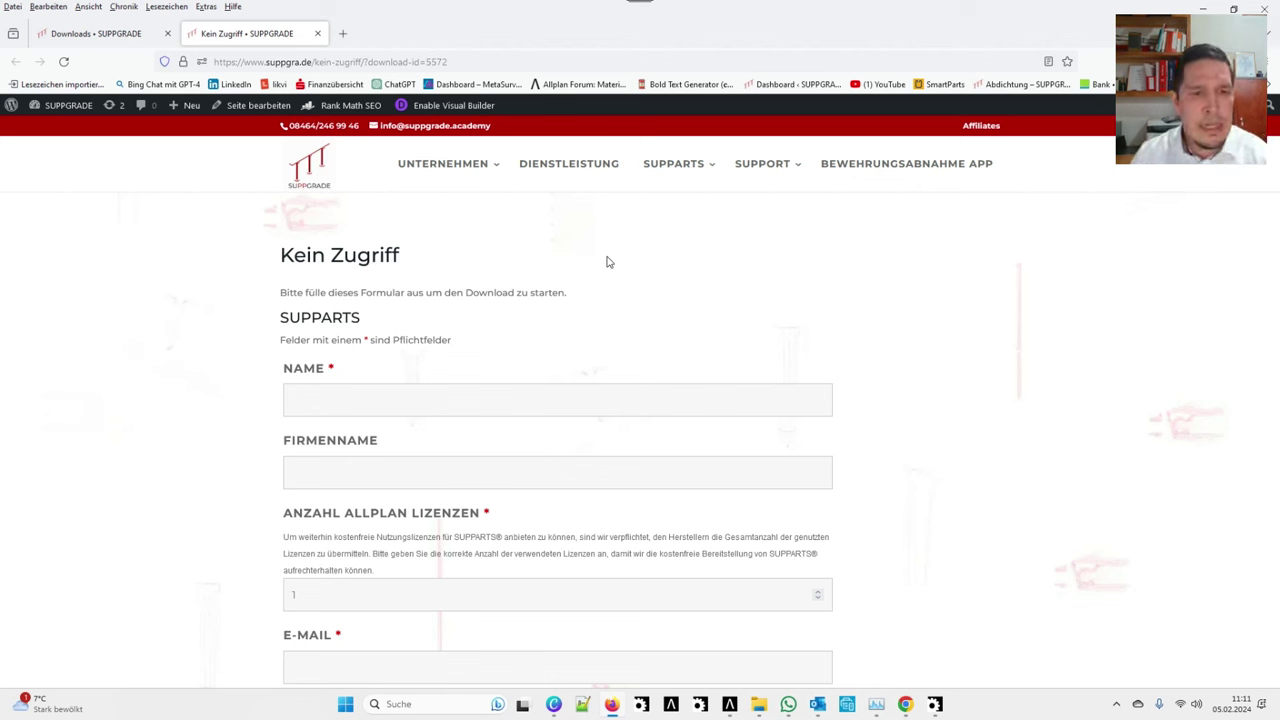
{"action": "left_click", "coordinate": [374, 402]}
{"action": "type", "text": "P"}
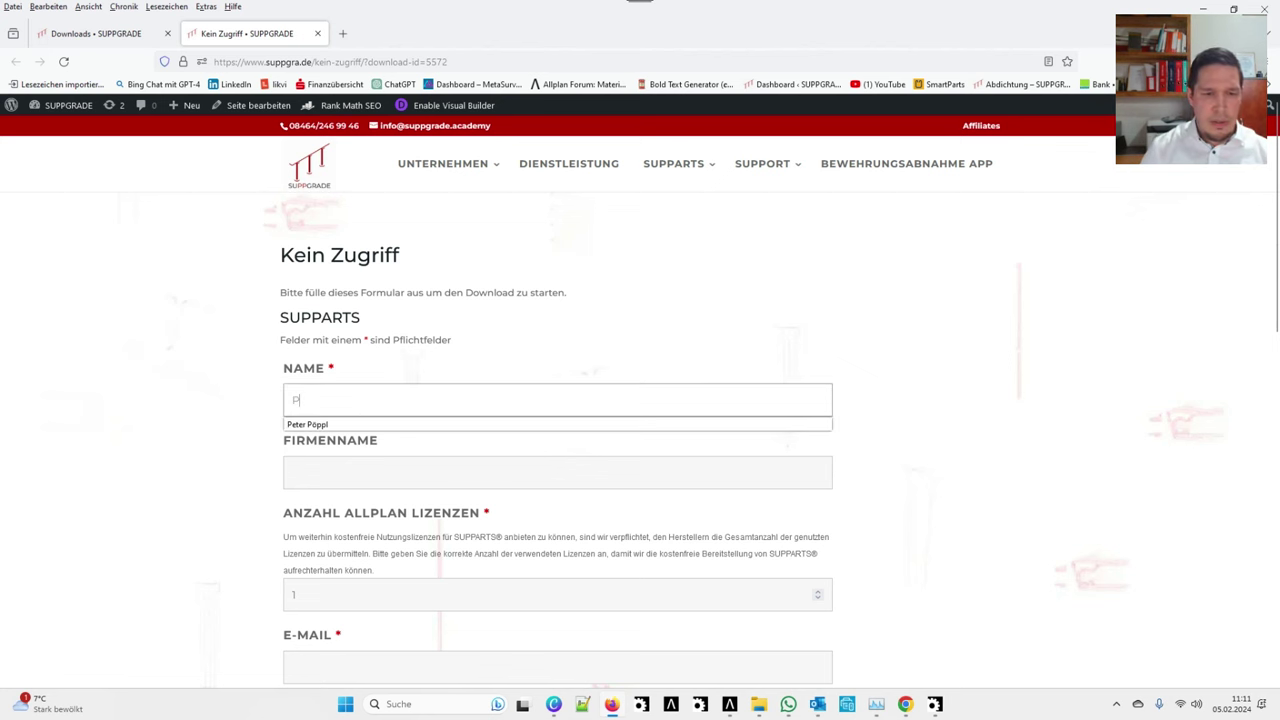
{"action": "key", "text": "Down"}
{"action": "key", "text": "Return"}
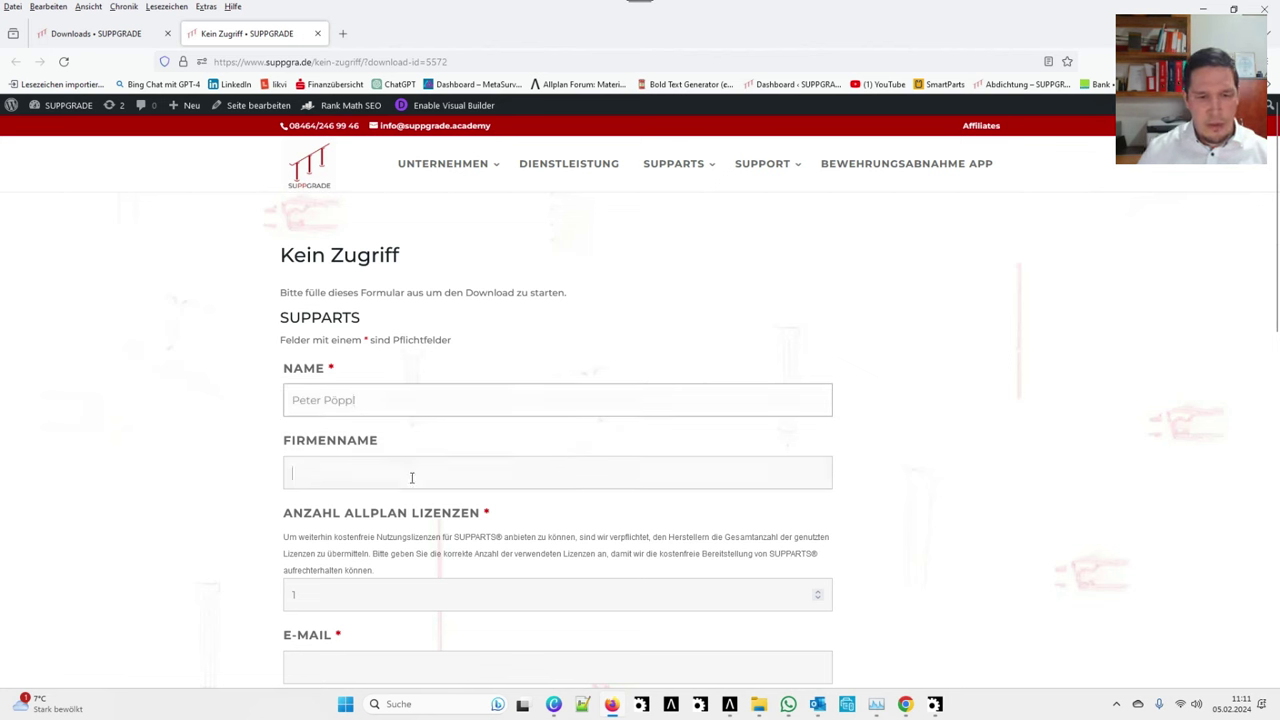
{"action": "key", "text": "Down"}
{"action": "key", "text": "Return"}
{"action": "scroll", "coordinate": [416, 459], "scroll_direction": "down", "scroll_amount": 2}
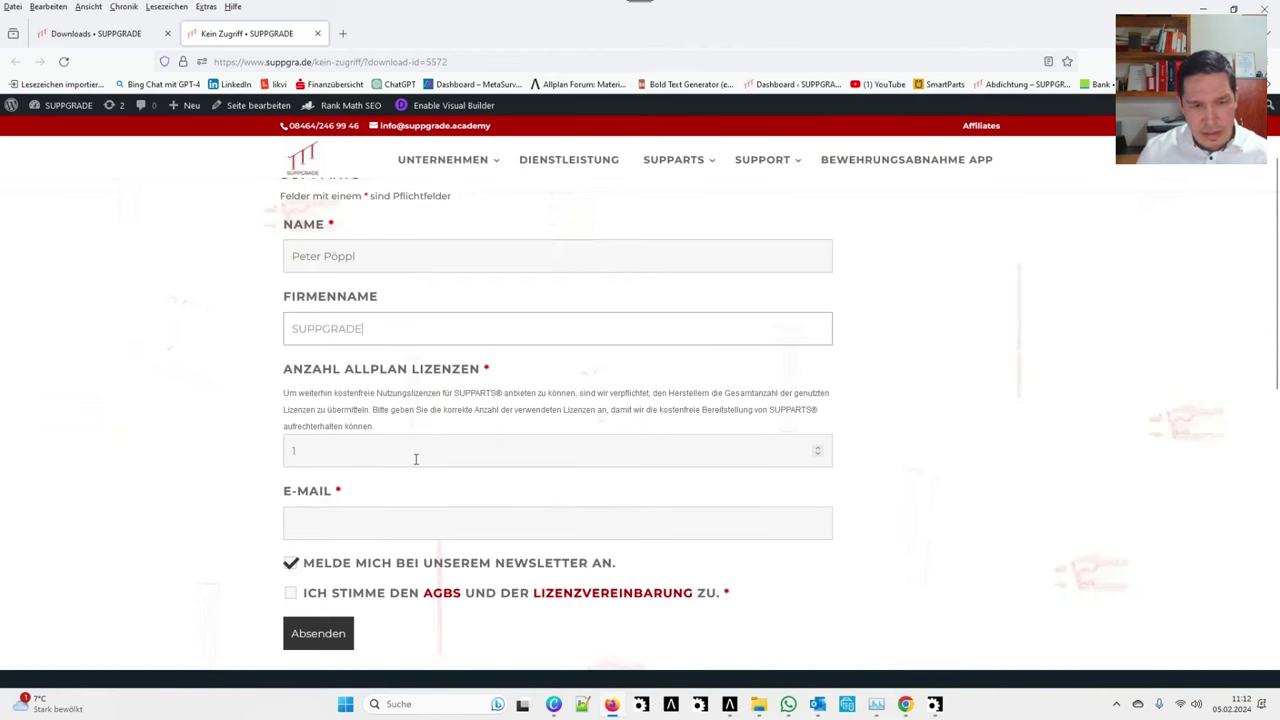
Complete the form with 1 Allplan licence, the contact's e-mail and agreement to the AGBs and licence terms, and submit it.
{"action": "left_click", "coordinate": [330, 446]}
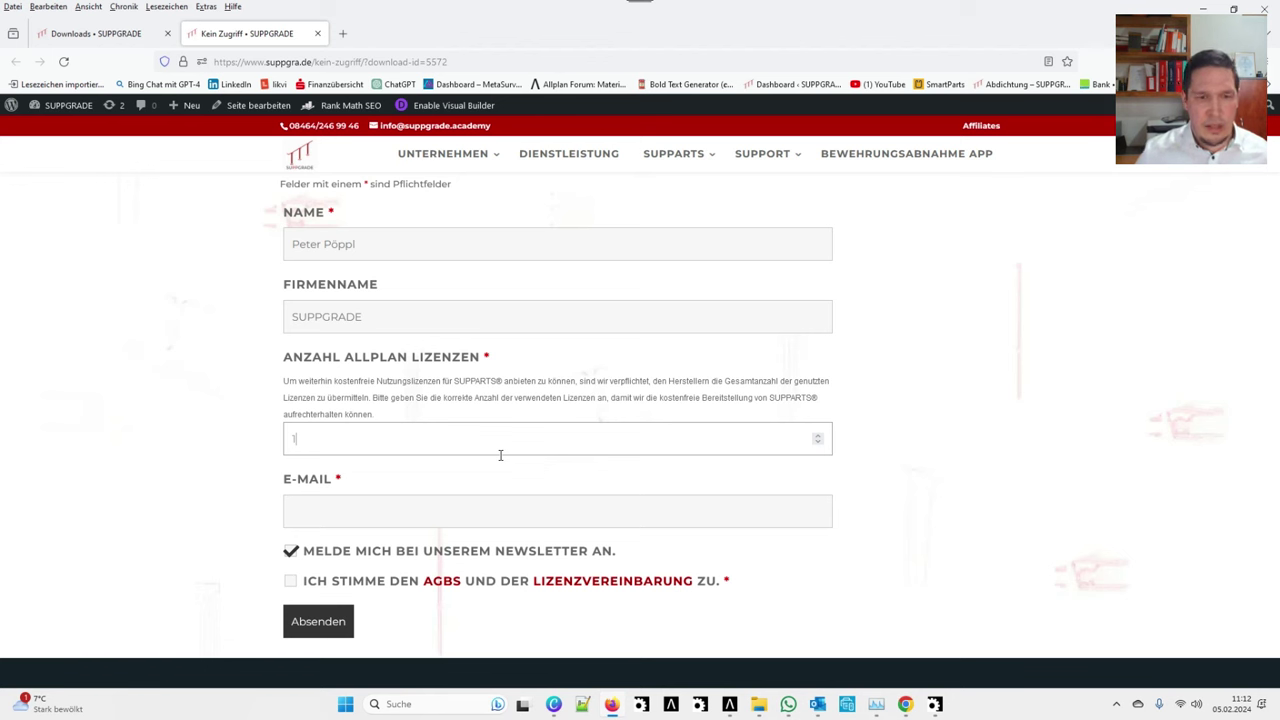
{"action": "left_click", "coordinate": [475, 500]}
{"action": "left_click", "coordinate": [333, 536]}
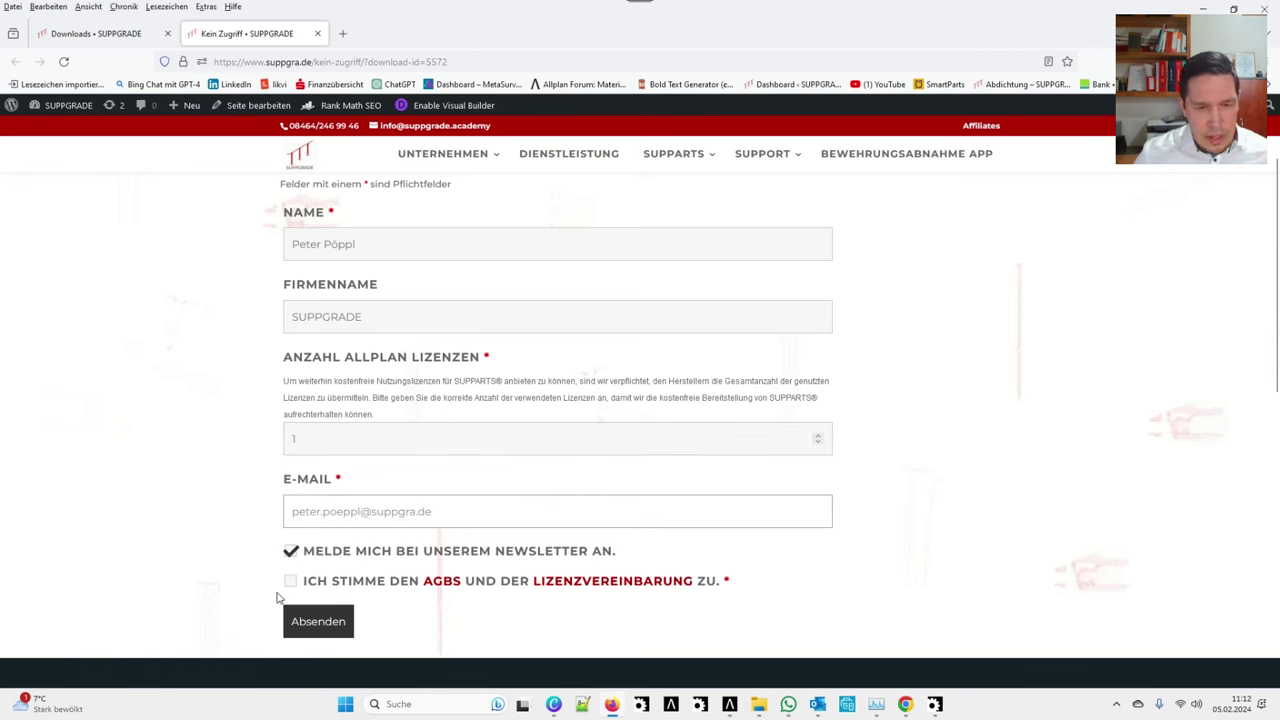
{"action": "left_click", "coordinate": [290, 581]}
{"action": "left_click", "coordinate": [292, 630]}
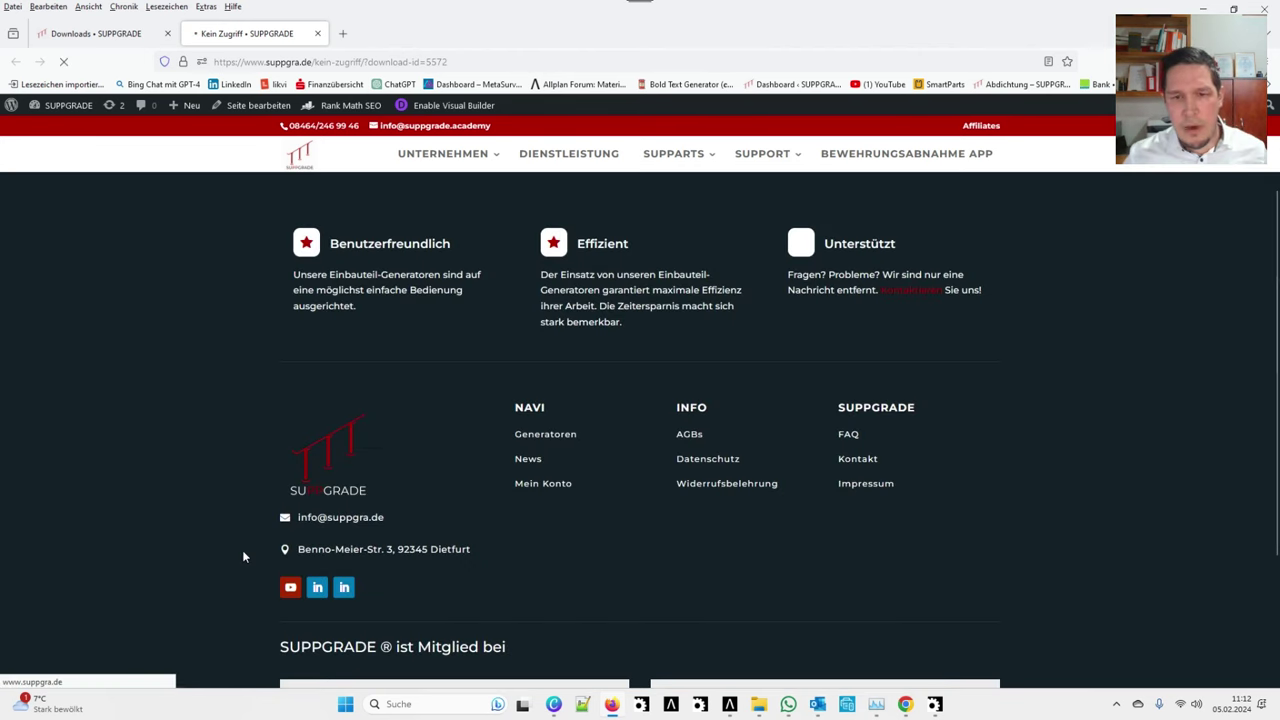
Download the Rückbiegeanschluss and Abdichtung SUPPARTS and show the downloaded files in their folder.
{"action": "scroll", "coordinate": [466, 405], "scroll_direction": "down", "scroll_amount": 2}
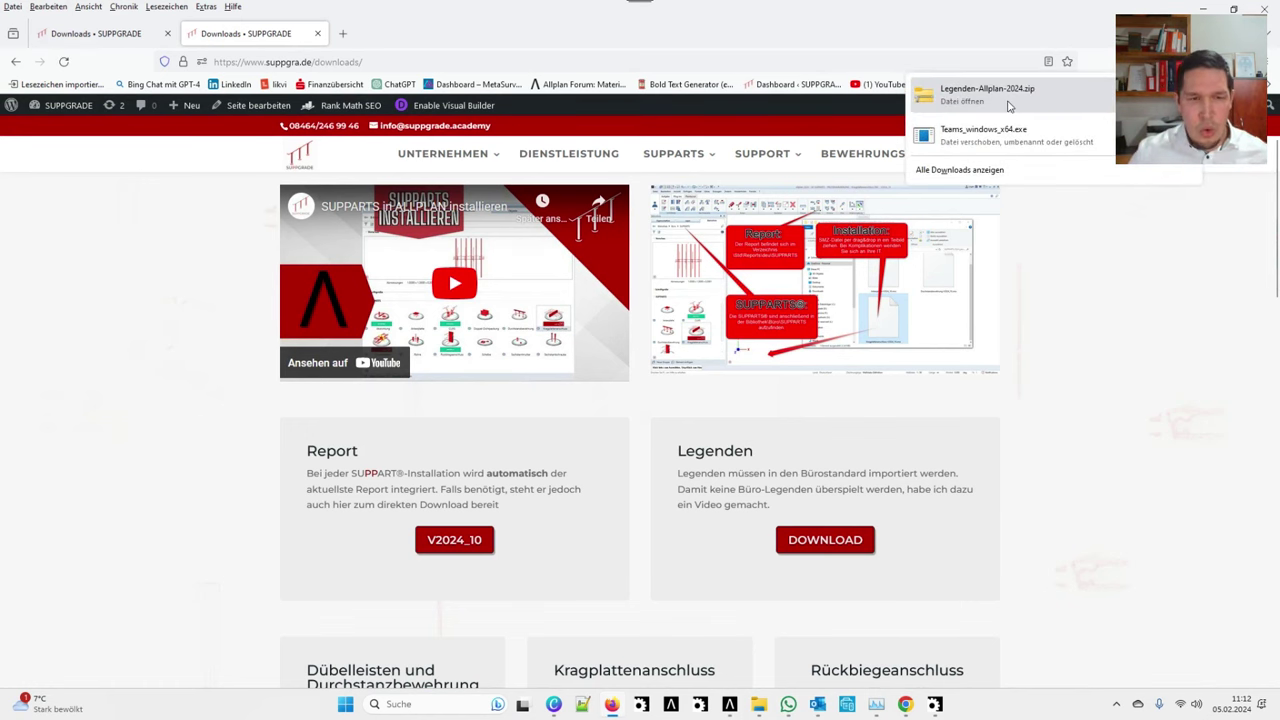
{"action": "scroll", "coordinate": [655, 323], "scroll_direction": "down", "scroll_amount": 3}
{"action": "scroll", "coordinate": [824, 349], "scroll_direction": "down", "scroll_amount": 2}
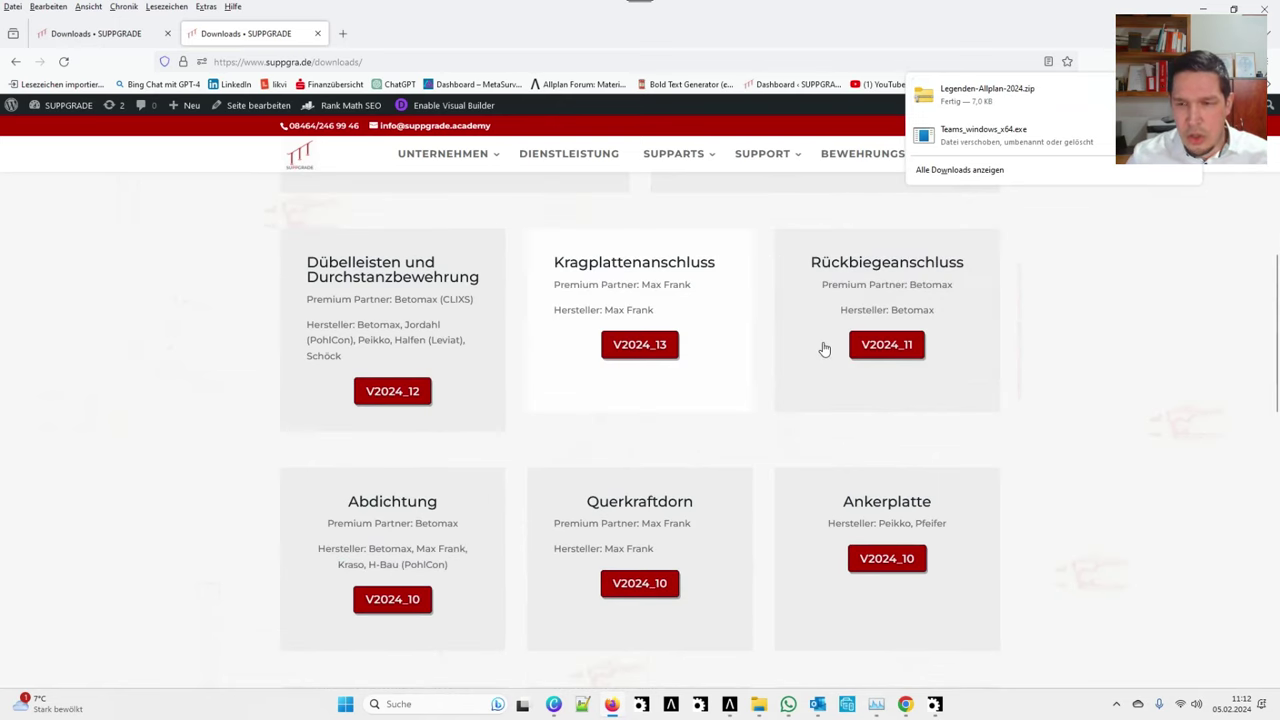
{"action": "left_click", "coordinate": [824, 349]}
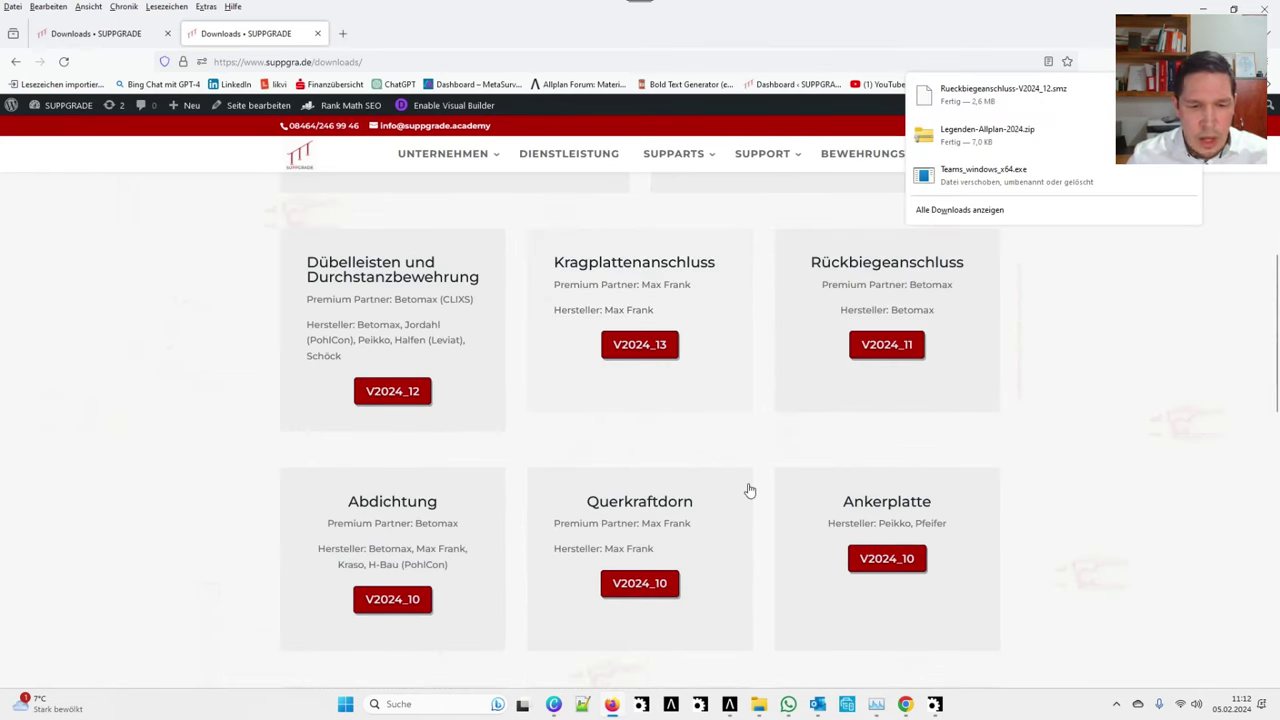
{"action": "left_click", "coordinate": [392, 391]}
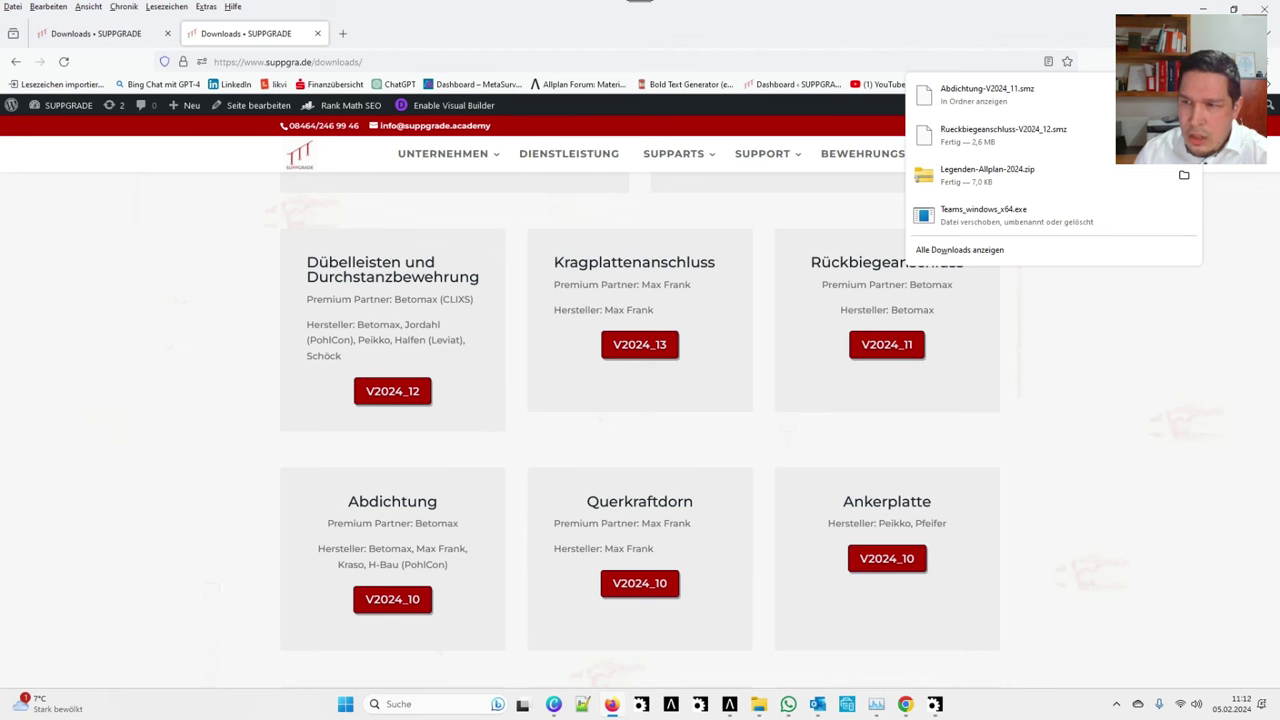
{"action": "key", "text": "Escape"}
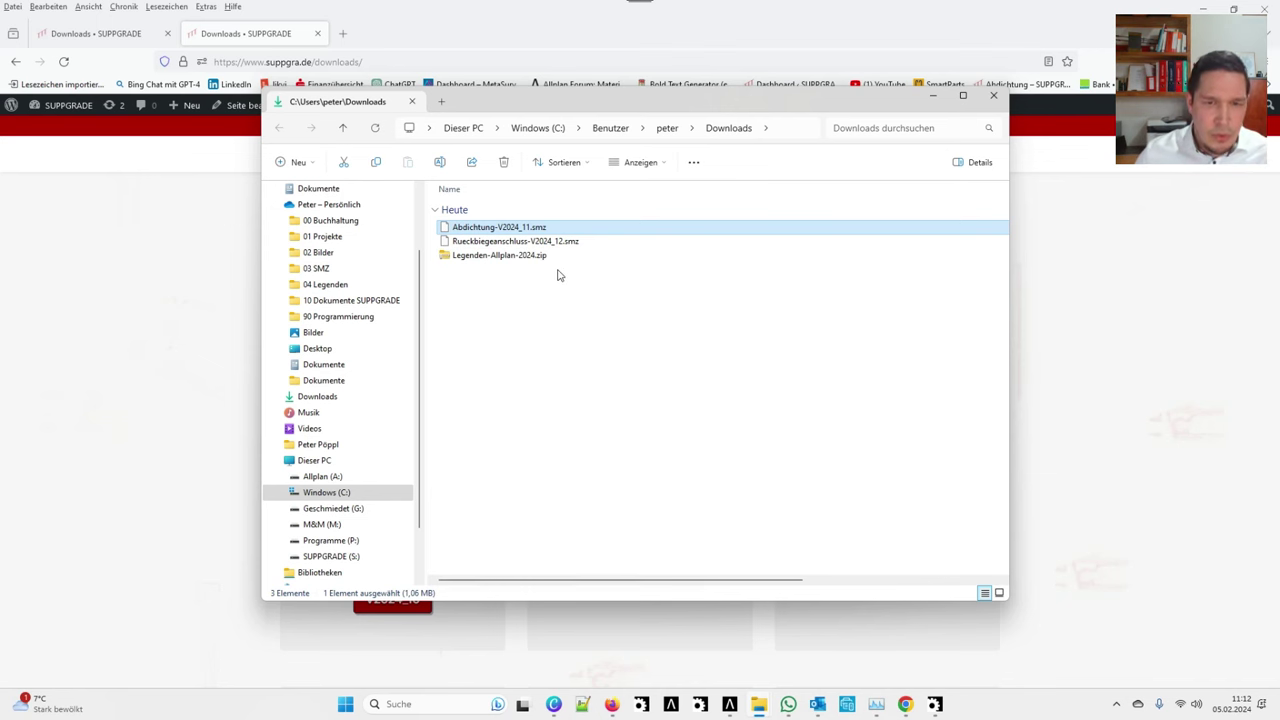
Open Legenden-Allplan-2024.zip and view the contents of Installation und Konvertierung.txt, closing the text file again.
{"action": "double_click", "coordinate": [490, 256]}
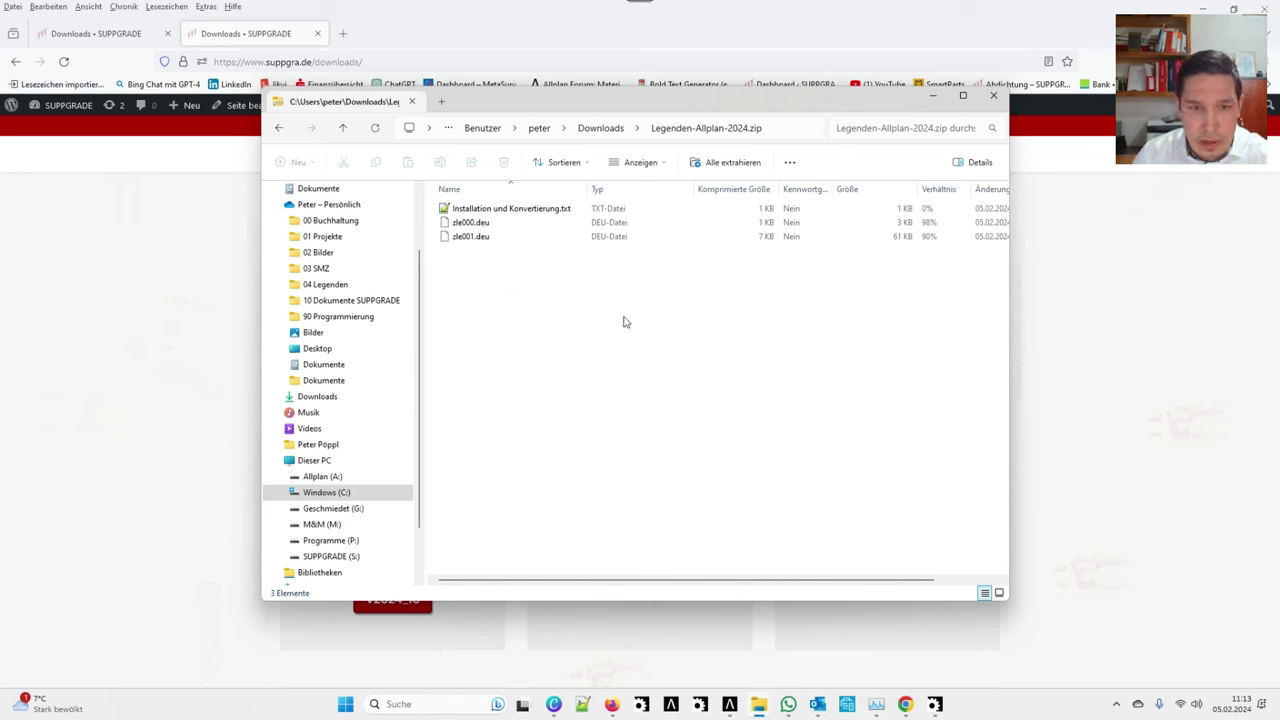
{"action": "left_click", "coordinate": [481, 211]}
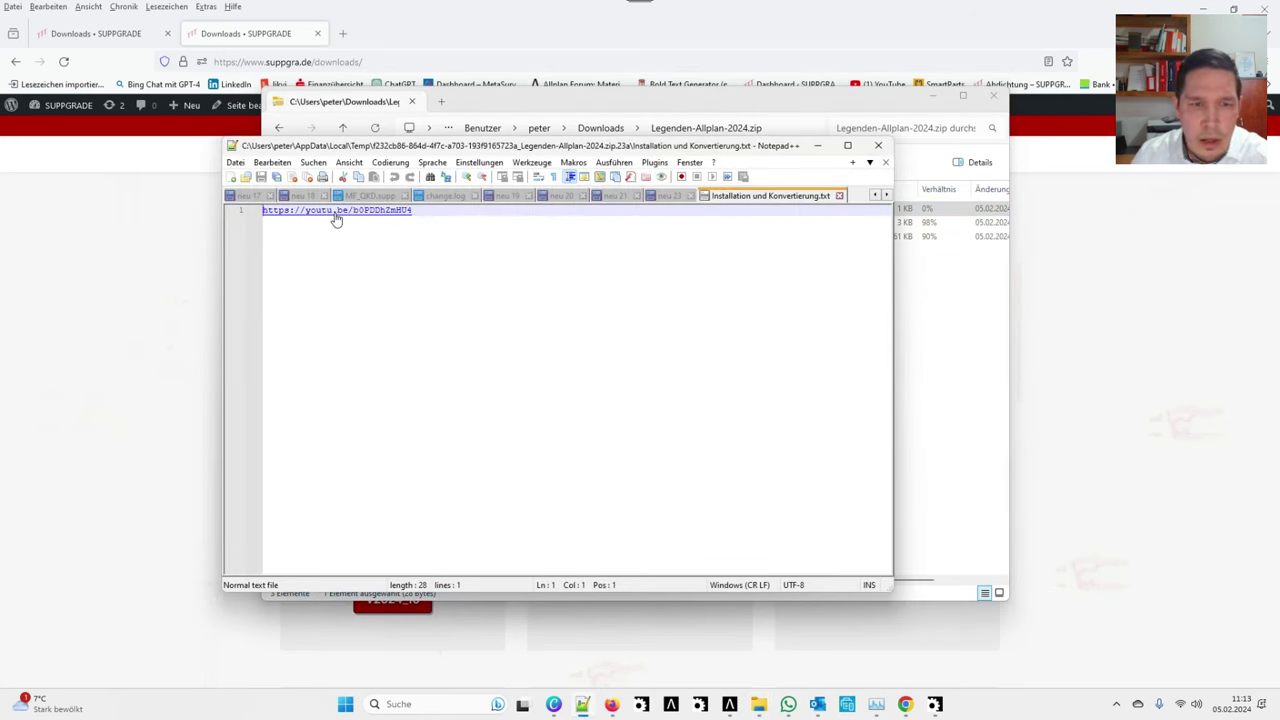
{"action": "left_click", "coordinate": [879, 146]}
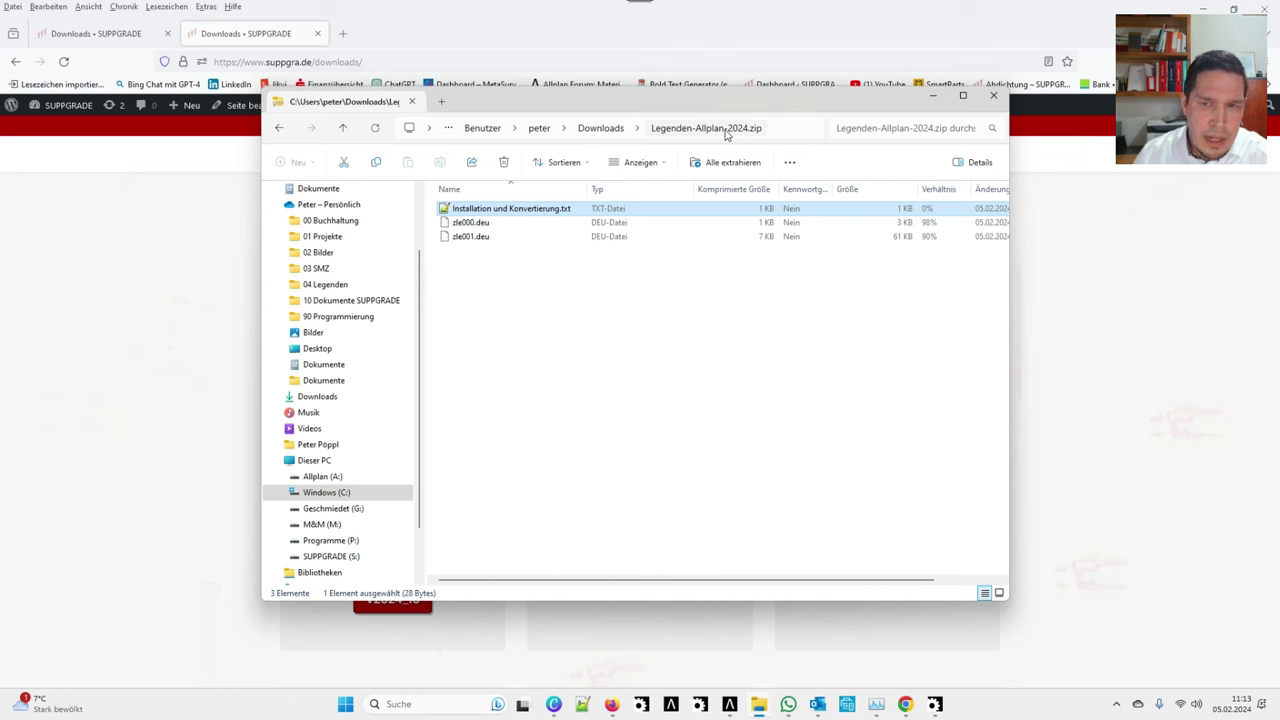
Cut zle000.deu and zle001.deu from the zip archive and paste them into the Musik folder.
{"action": "left_click_drag", "start_coordinate": [518, 250], "coordinate": [476, 227]}
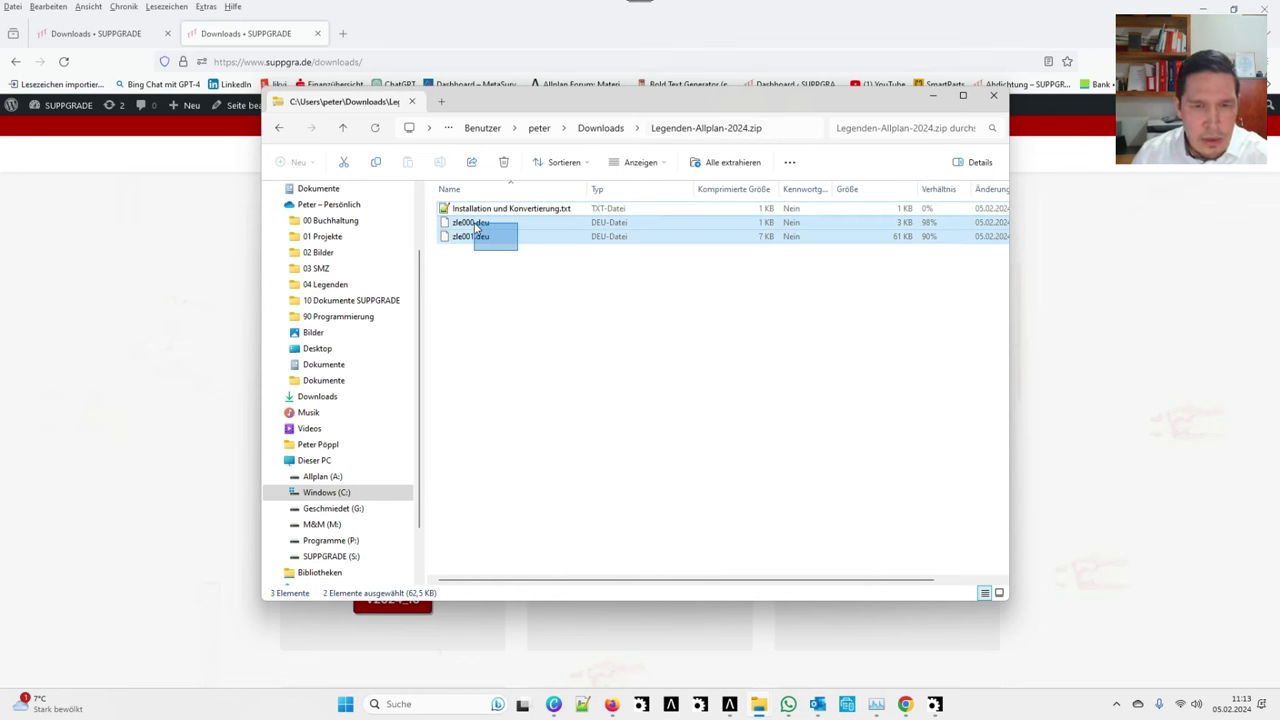
{"action": "right_click", "coordinate": [490, 228]}
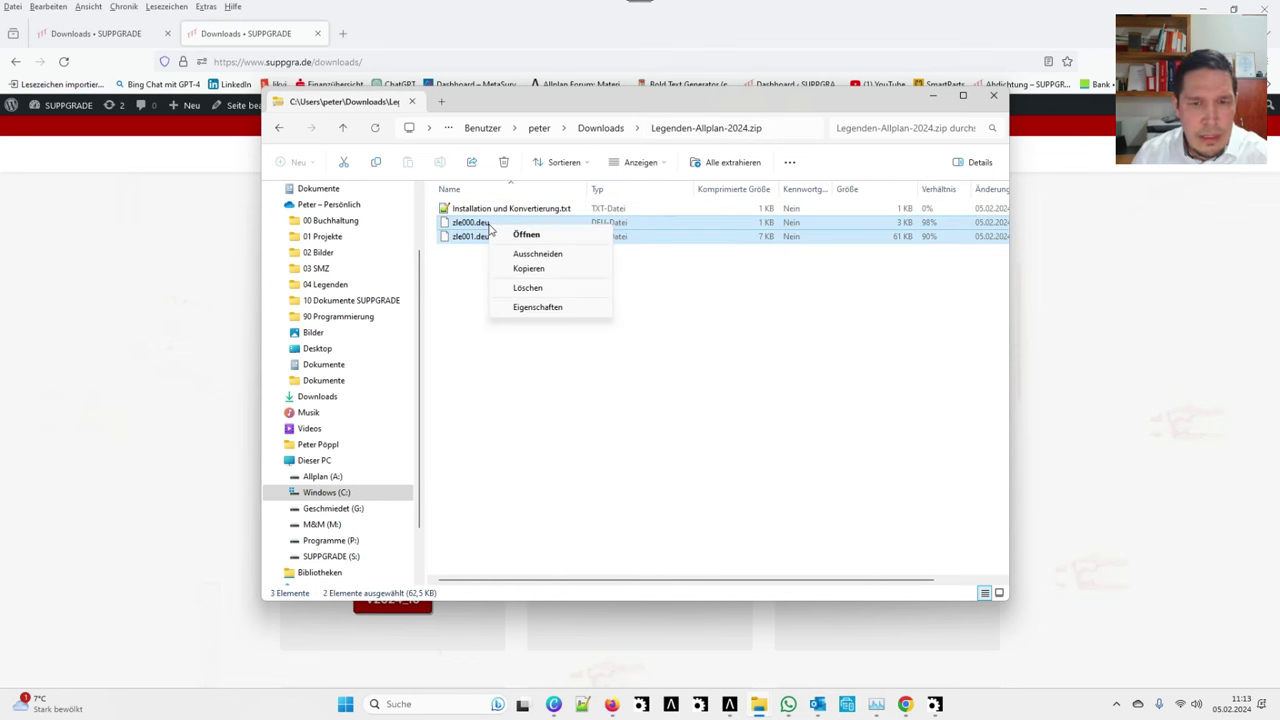
{"action": "left_click", "coordinate": [532, 255]}
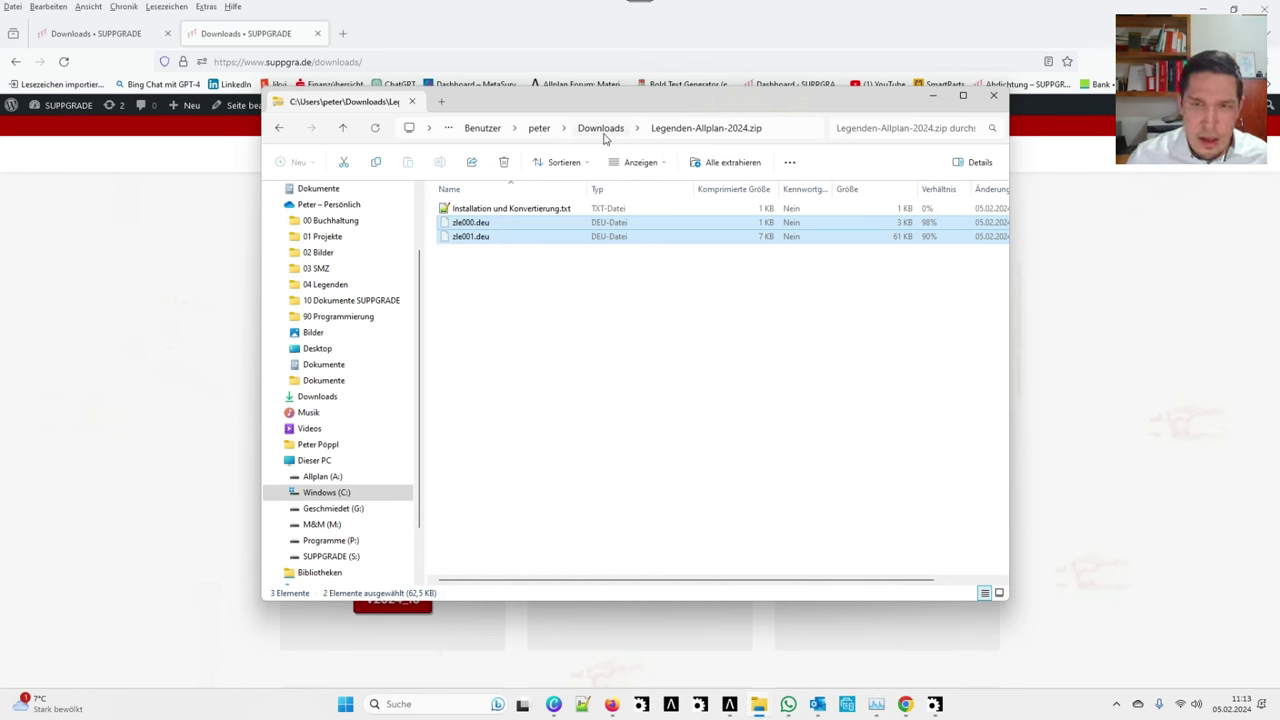
{"action": "left_click", "coordinate": [602, 129]}
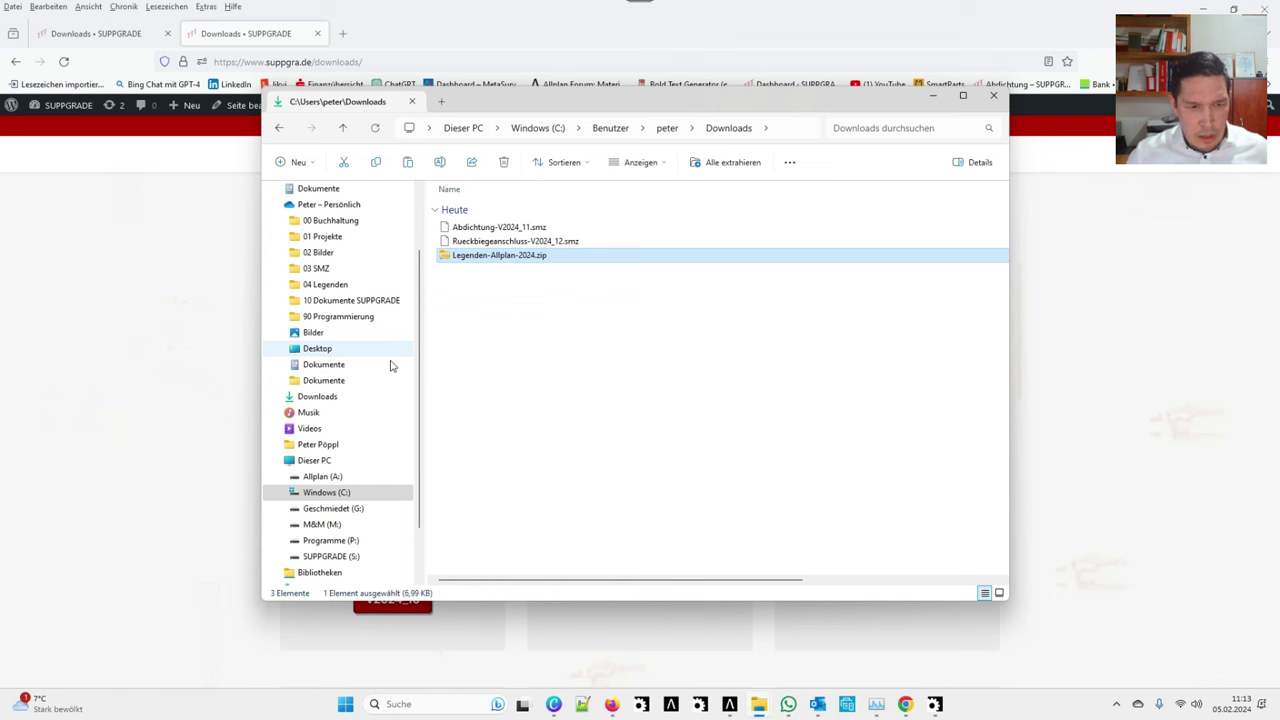
{"action": "left_click", "coordinate": [308, 413]}
{"action": "right_click", "coordinate": [505, 296]}
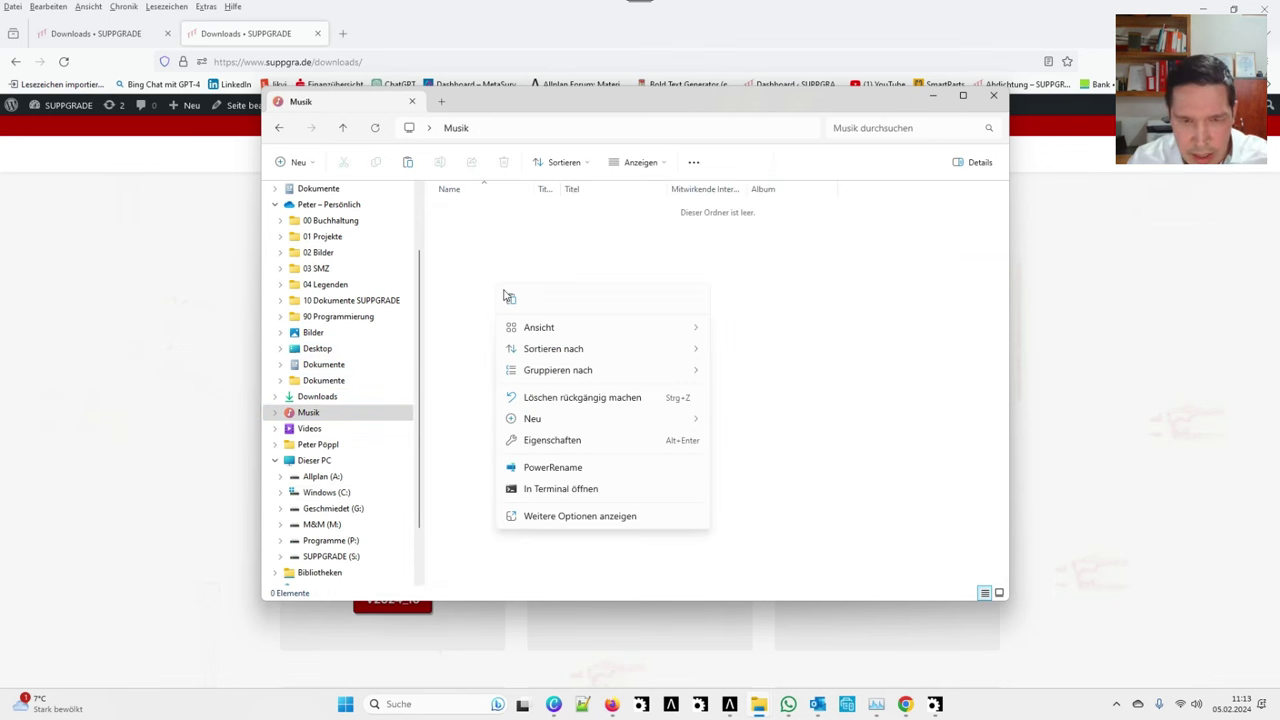
{"action": "left_click", "coordinate": [511, 300]}
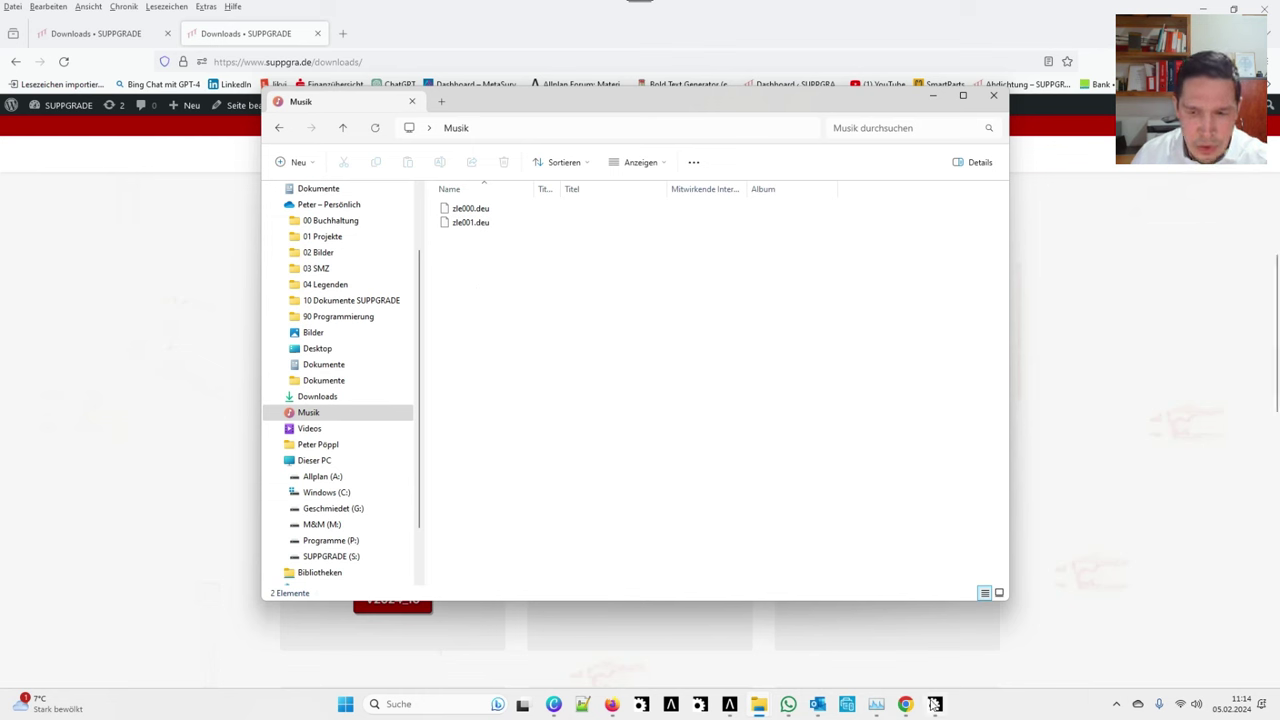
Switch to Allmenu 2024 and view its file commands for converting data to the current version, closing the view again.
{"action": "mouse_move", "coordinate": [936, 709]}
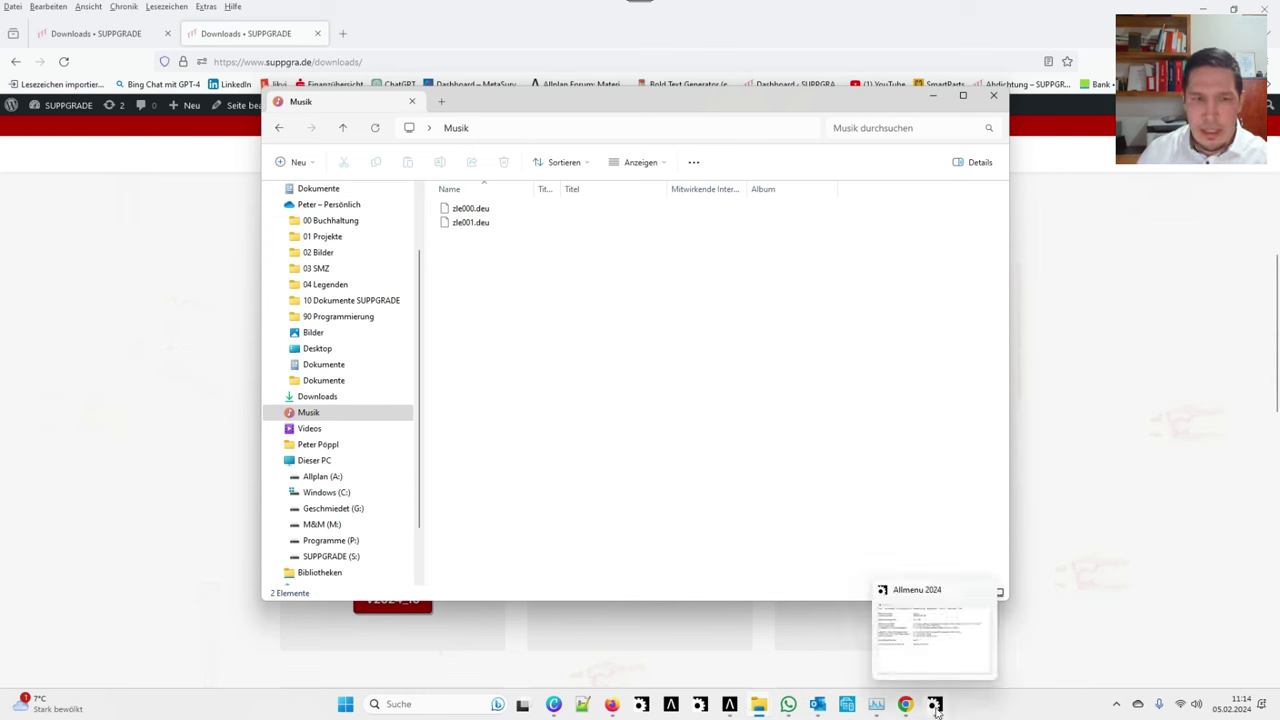
{"action": "left_click", "coordinate": [936, 709]}
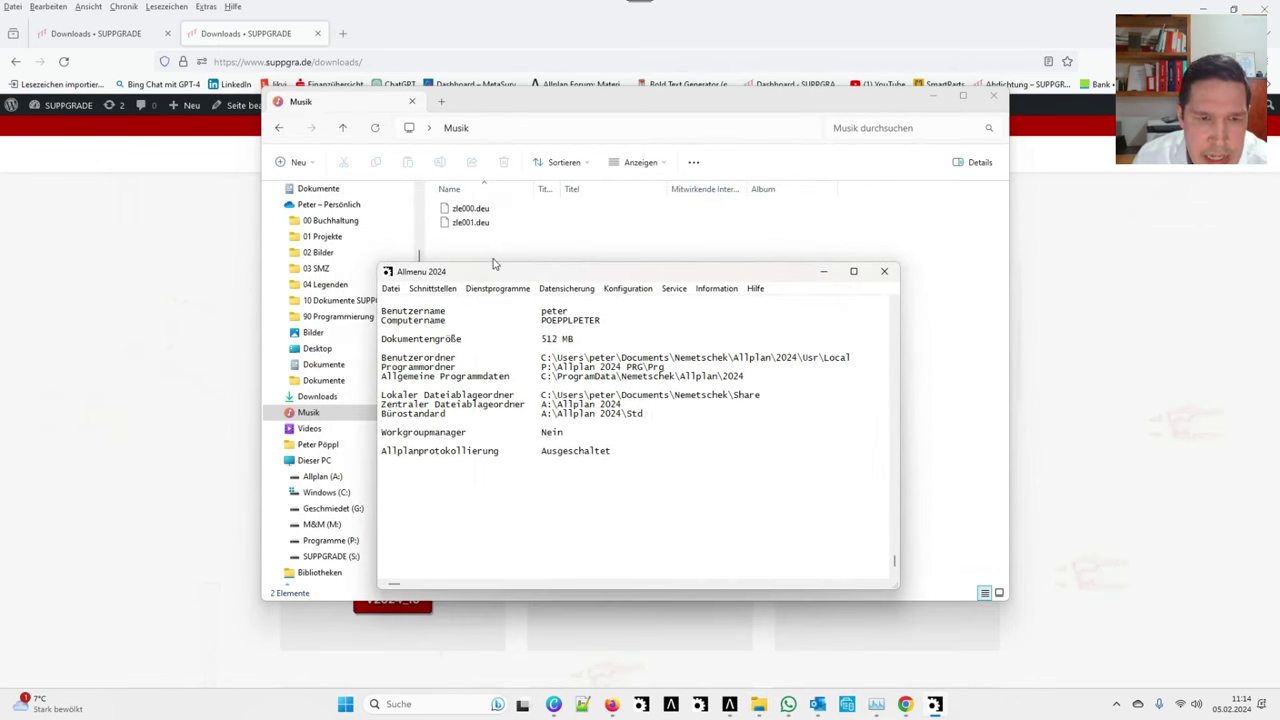
{"action": "left_click", "coordinate": [391, 288]}
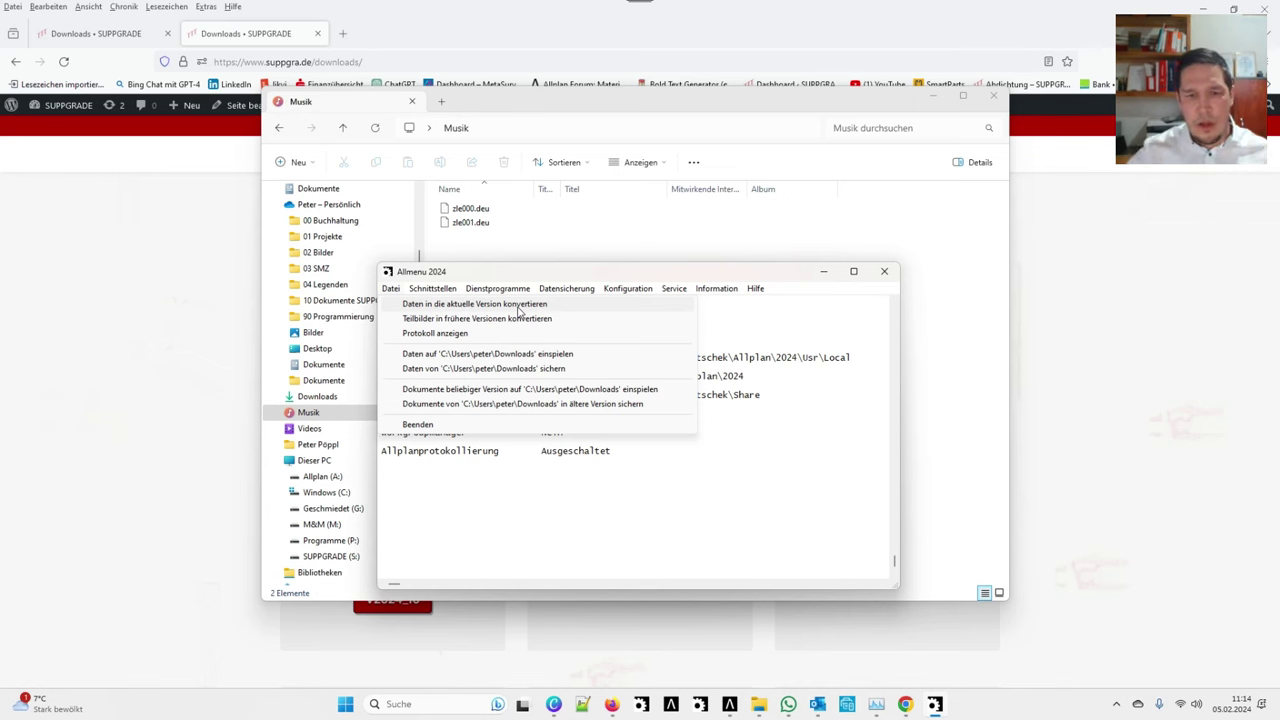
{"action": "left_click", "coordinate": [825, 273]}
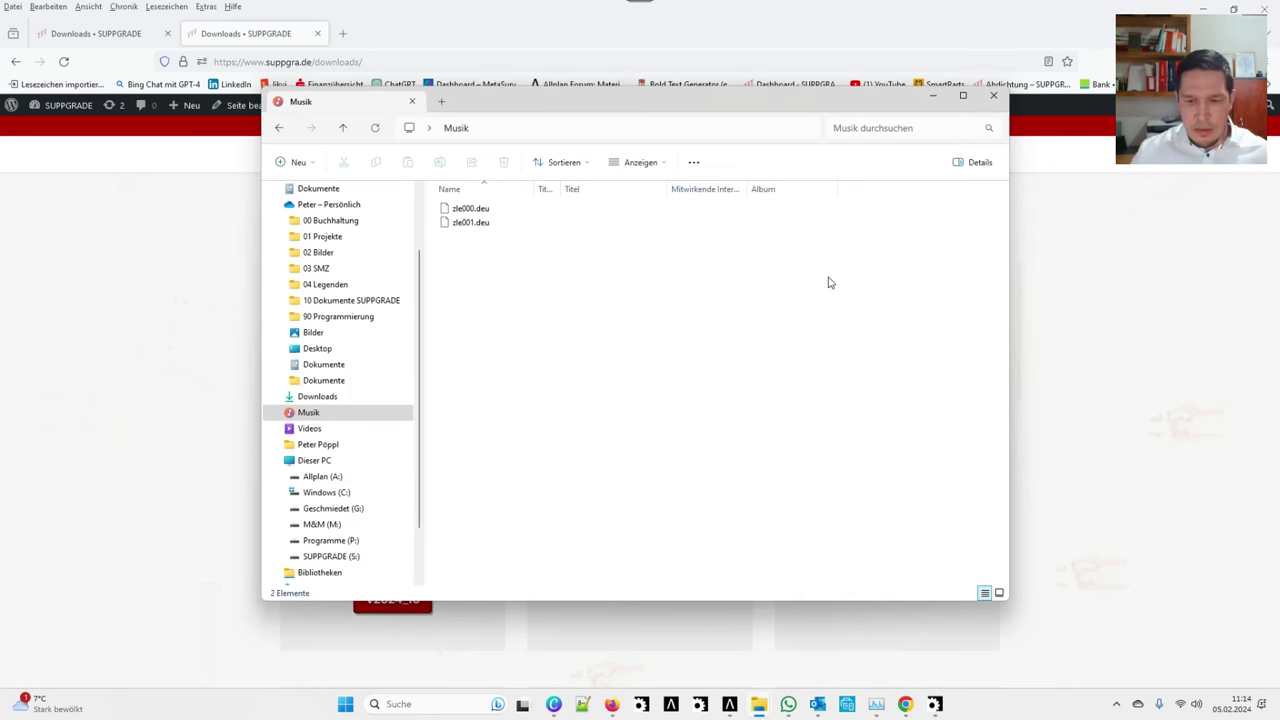
Switch to Allplan 2024 and open ProjectPilot.
{"action": "left_click", "coordinate": [934, 93]}
{"action": "left_click", "coordinate": [1203, 9]}
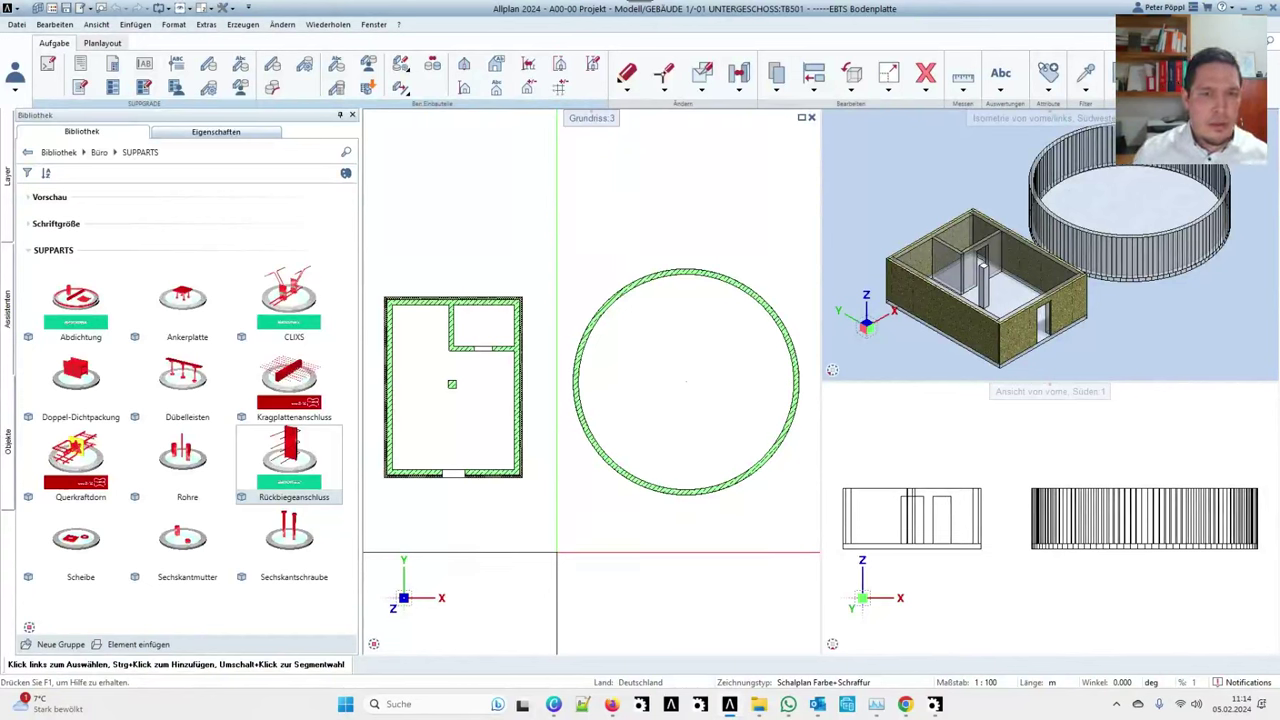
{"action": "left_click", "coordinate": [248, 7]}
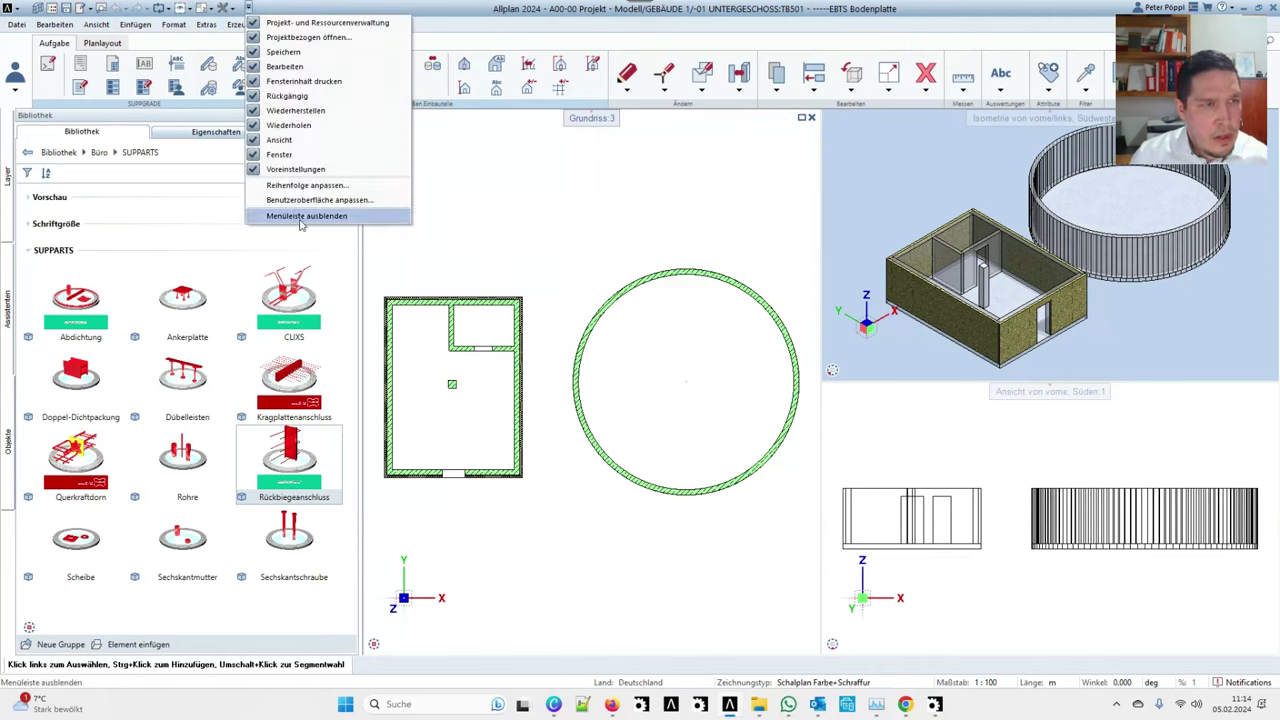
{"action": "left_click", "coordinate": [20, 26]}
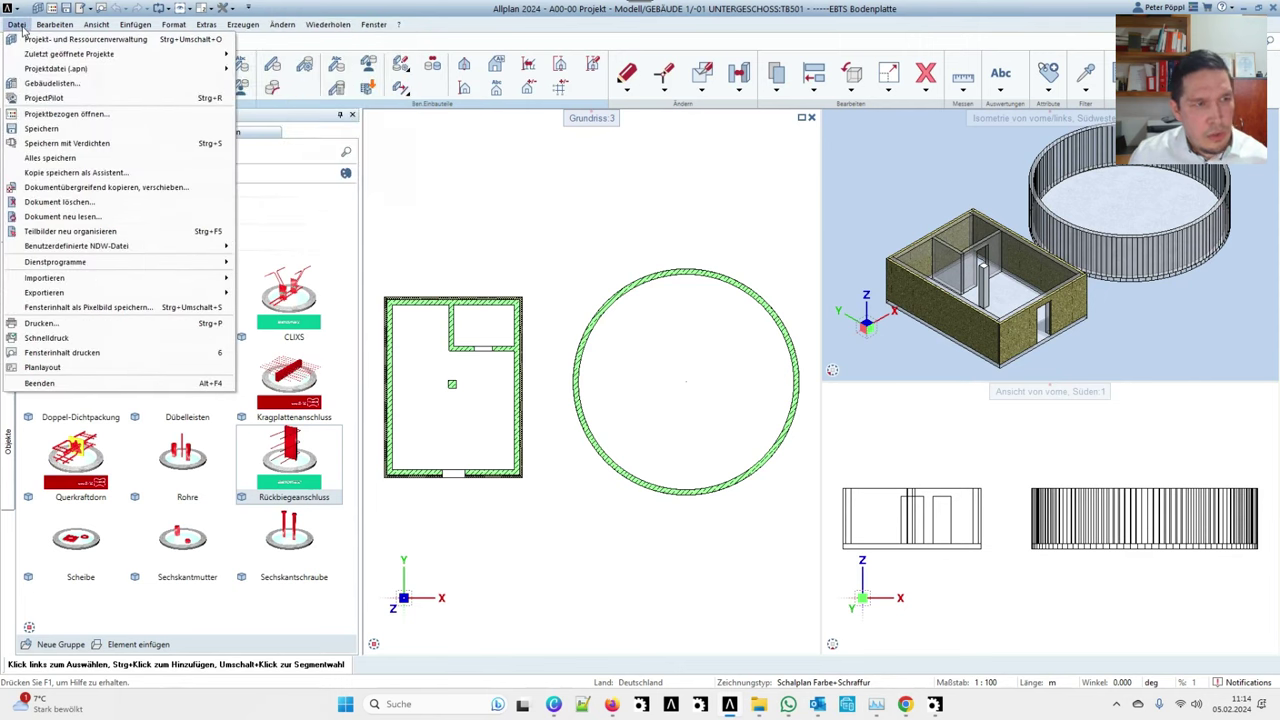
{"action": "left_click", "coordinate": [66, 99]}
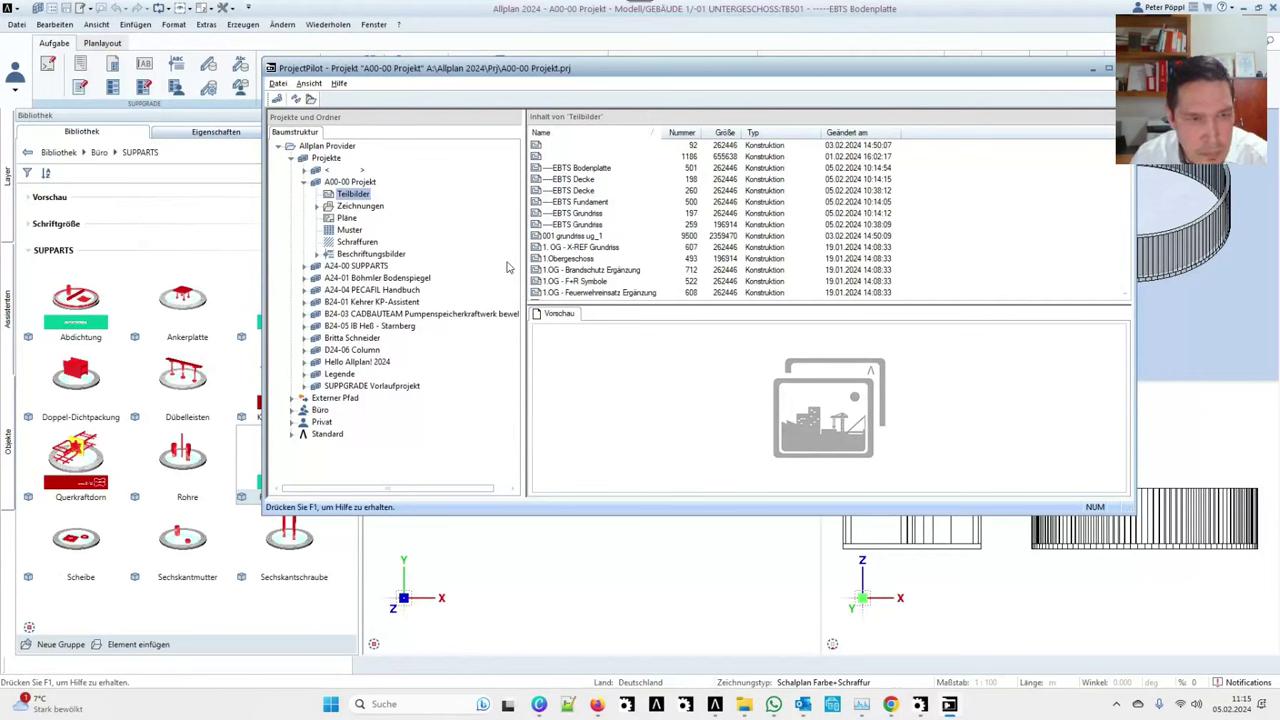
Set the external path (Externer Pfad) in ProjectPilot to the Musik folder.
{"action": "left_click", "coordinate": [291, 159]}
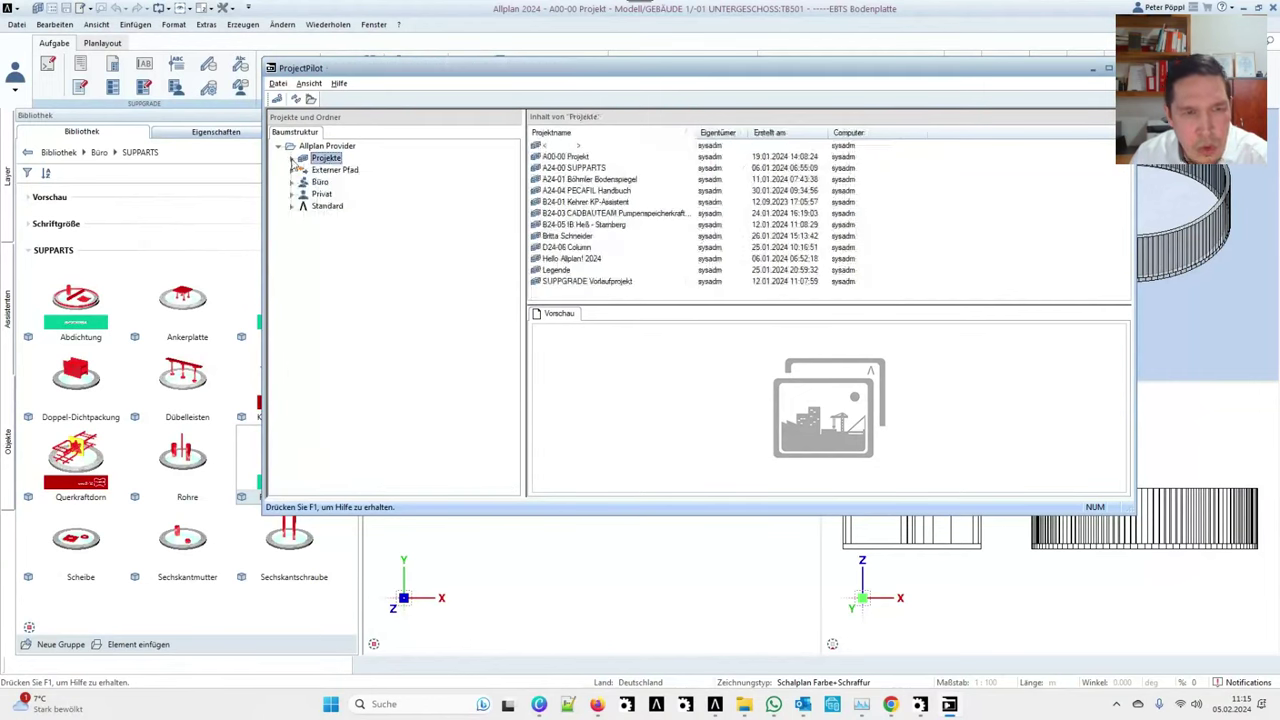
{"action": "left_click", "coordinate": [330, 170]}
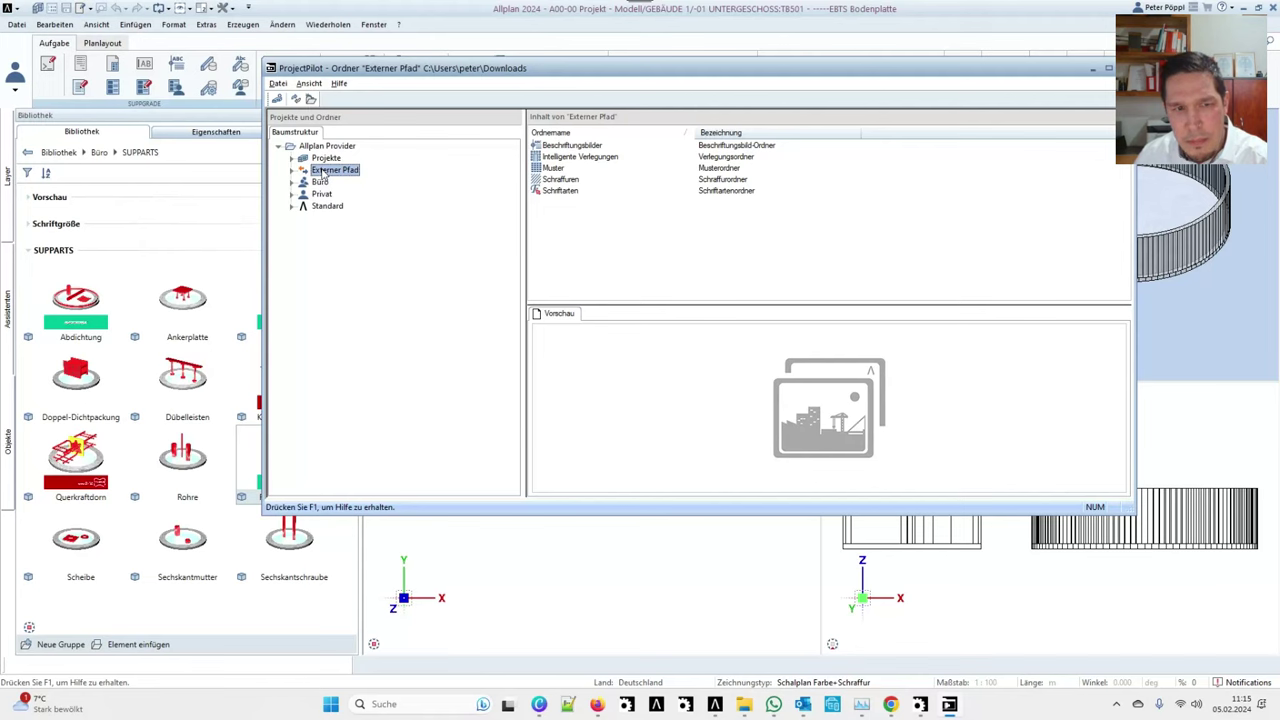
{"action": "right_click", "coordinate": [323, 174]}
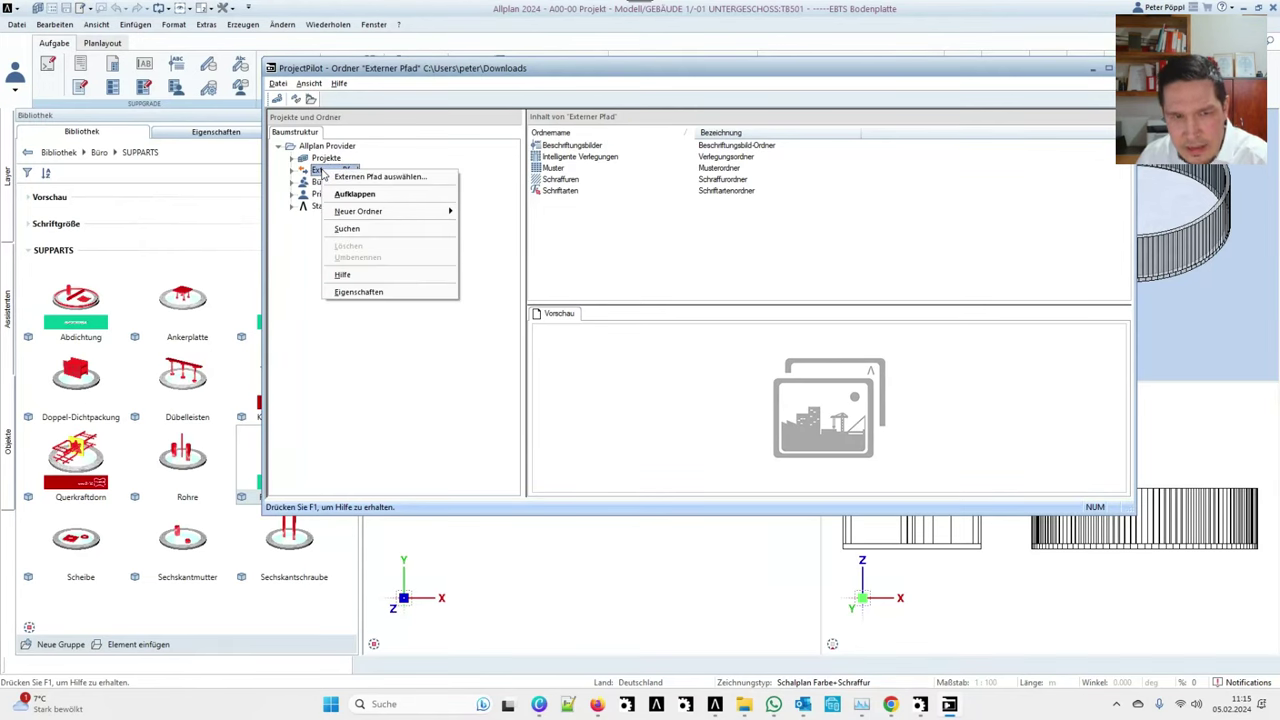
{"action": "left_click", "coordinate": [379, 177]}
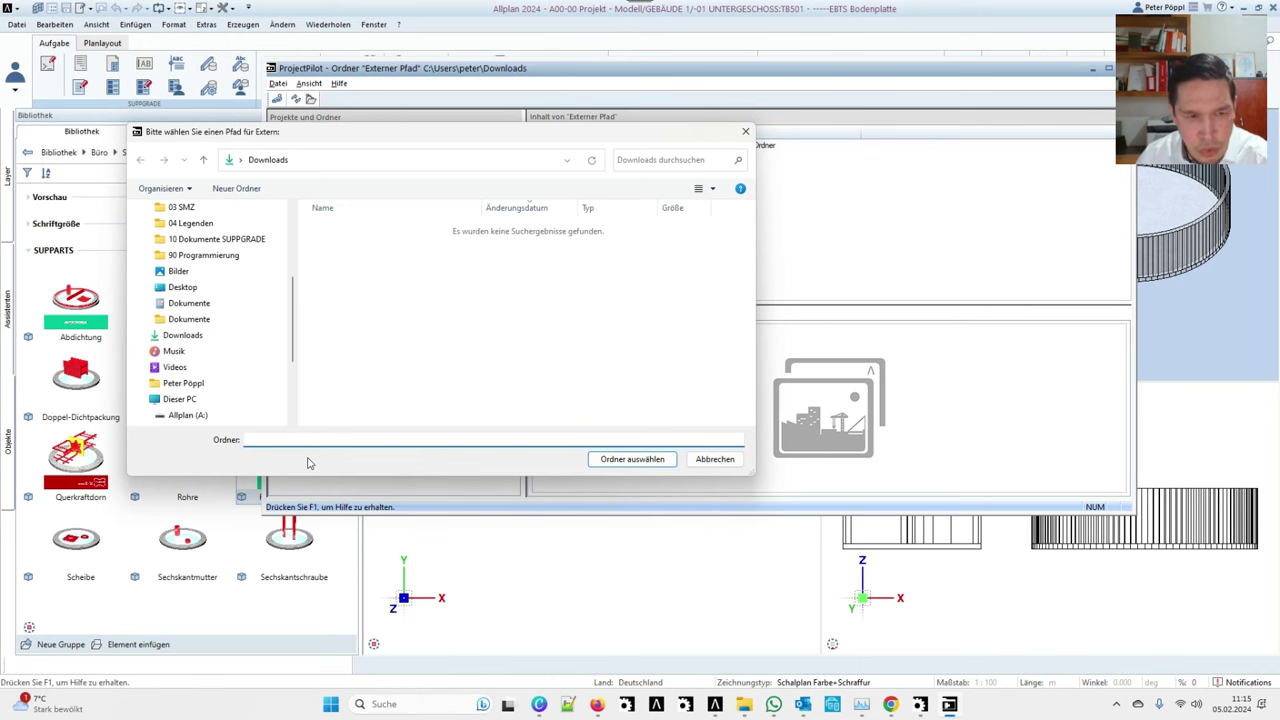
{"action": "left_click", "coordinate": [176, 351]}
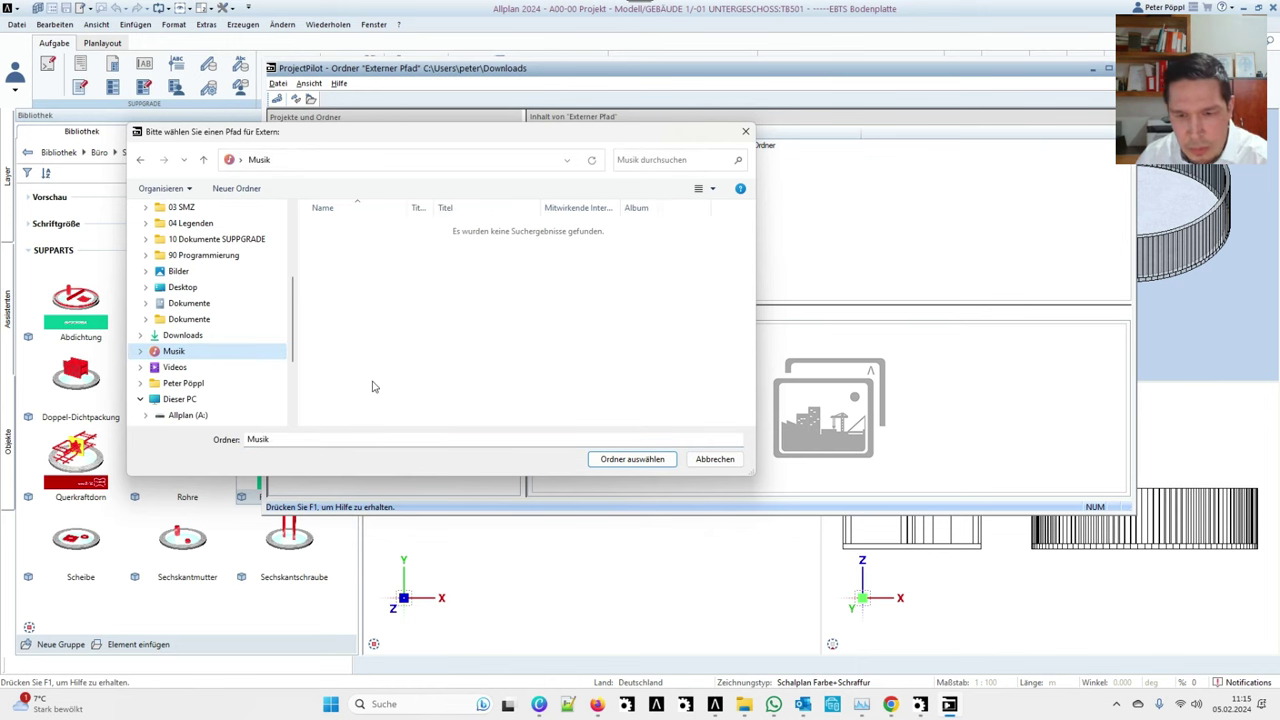
{"action": "left_click", "coordinate": [630, 459]}
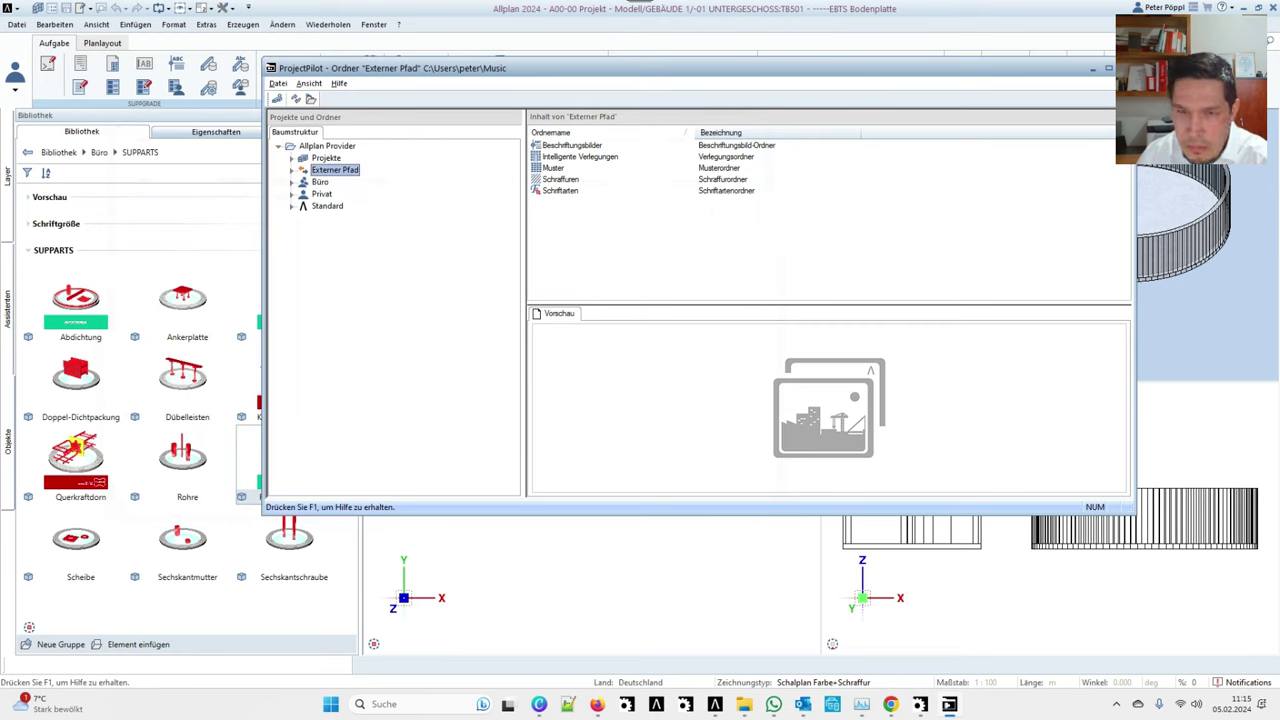
{"action": "left_click", "coordinate": [321, 193]}
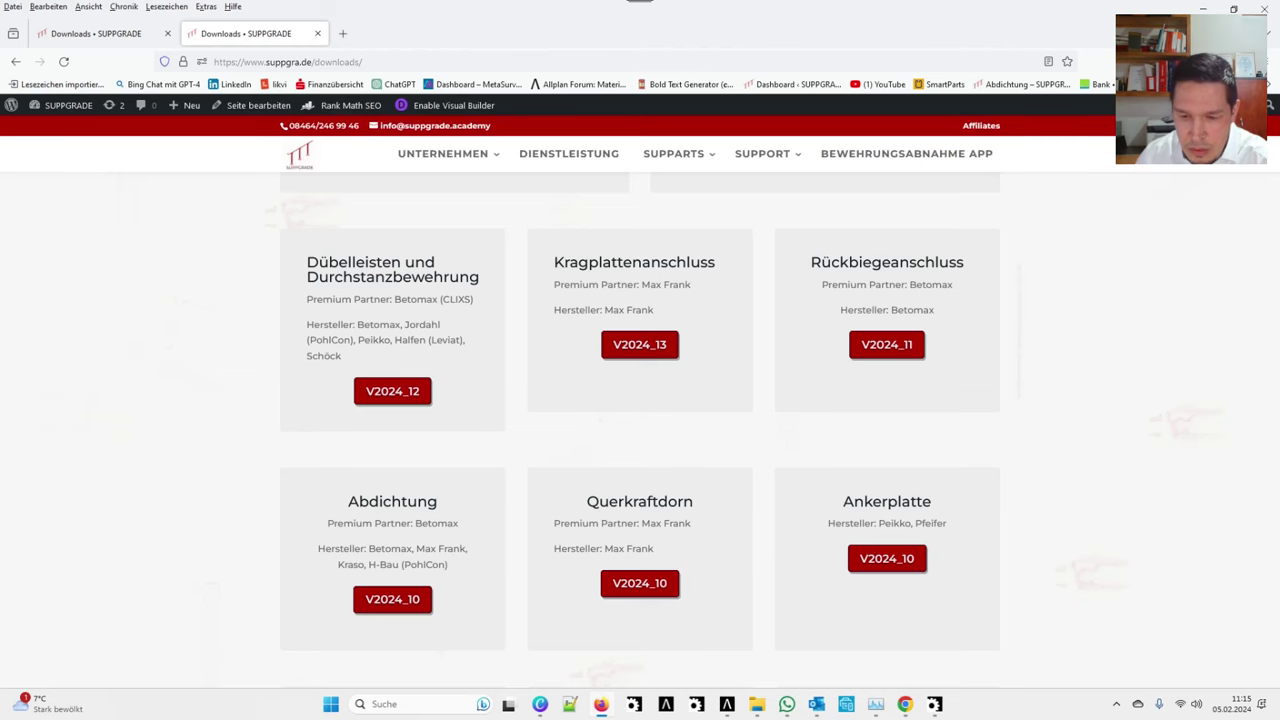
Return to Allplan, search the commands for "legenden verw" and open the management dialog for Legenden.
{"action": "left_click", "coordinate": [731, 705]}
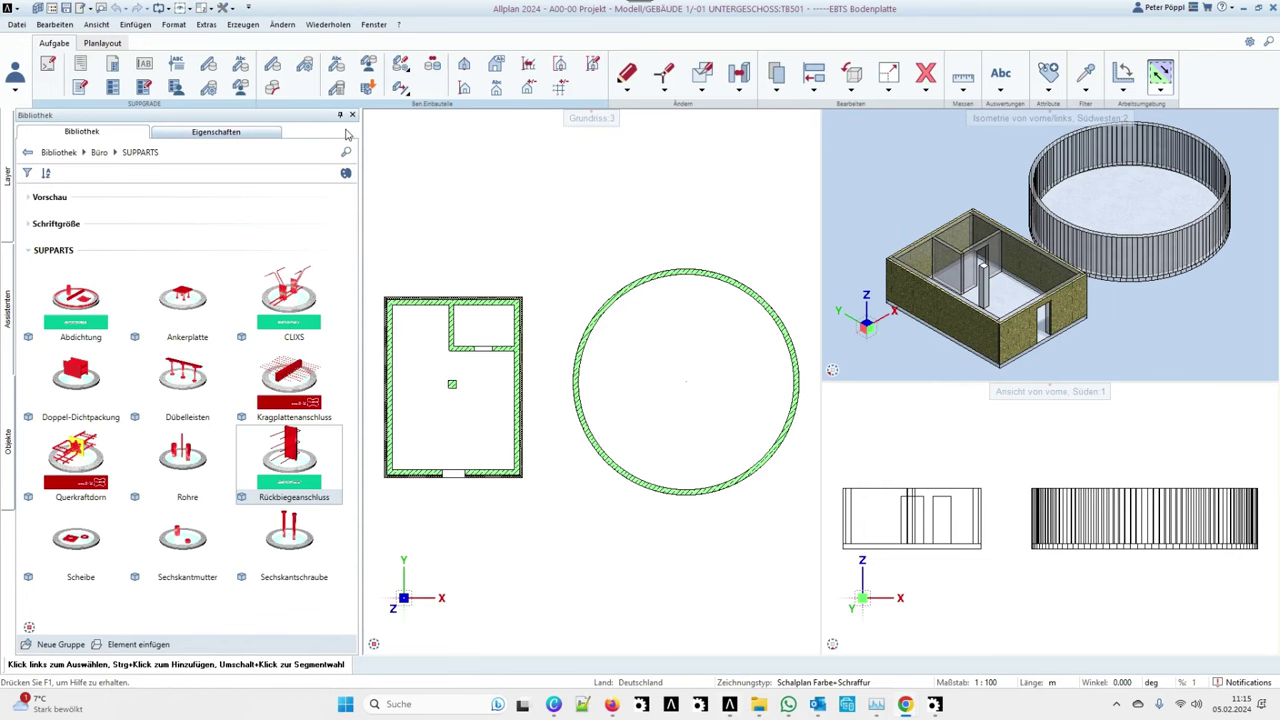
{"action": "left_click", "coordinate": [1268, 42]}
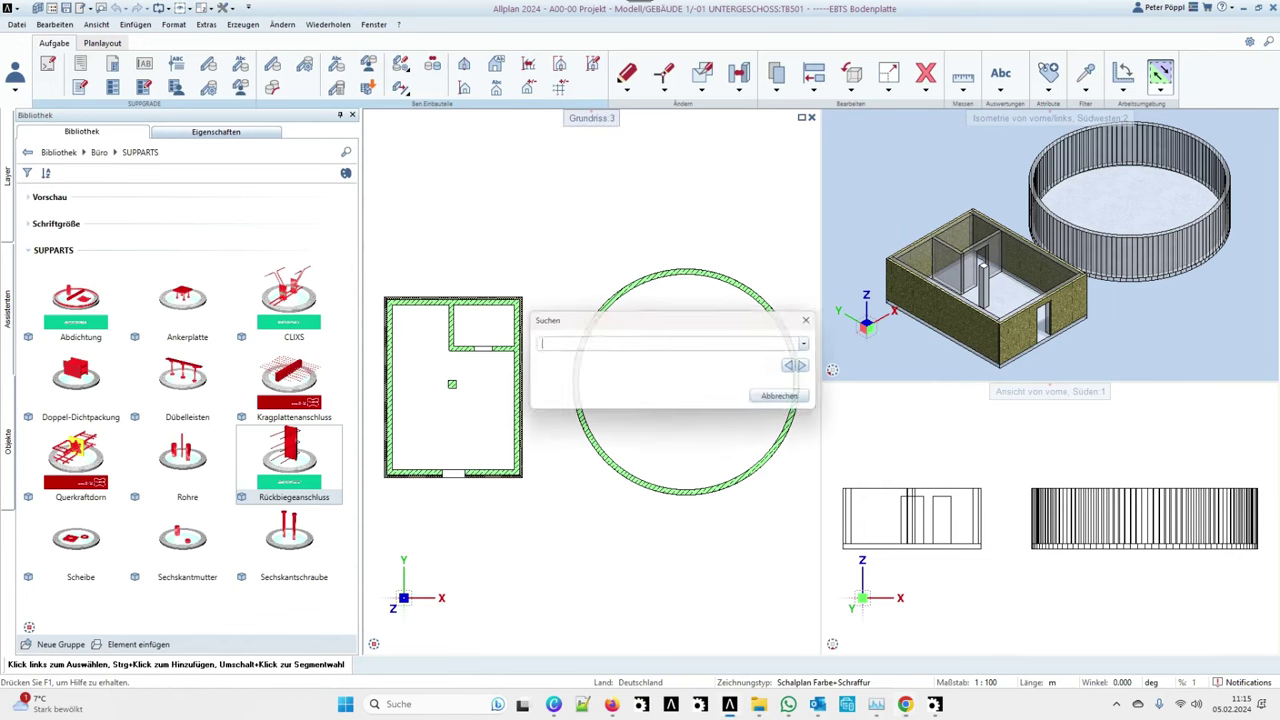
{"action": "type", "text": "legen"}
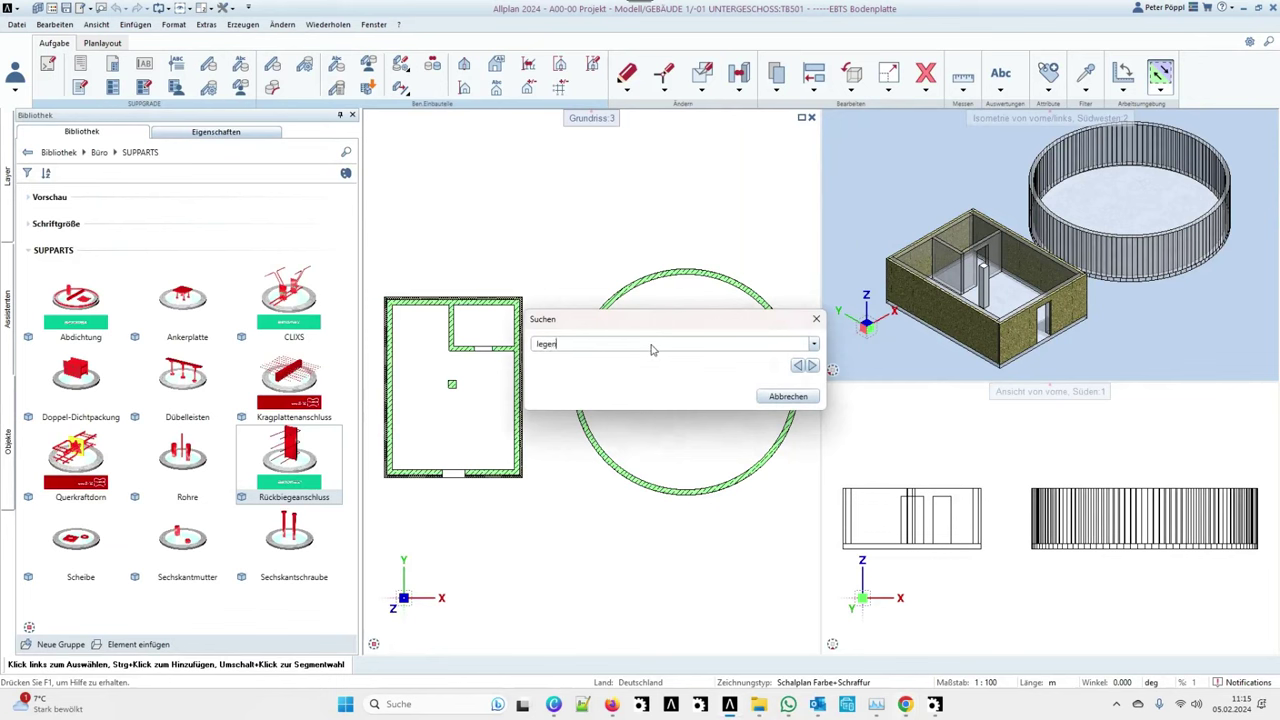
{"action": "type", "text": "den verw"}
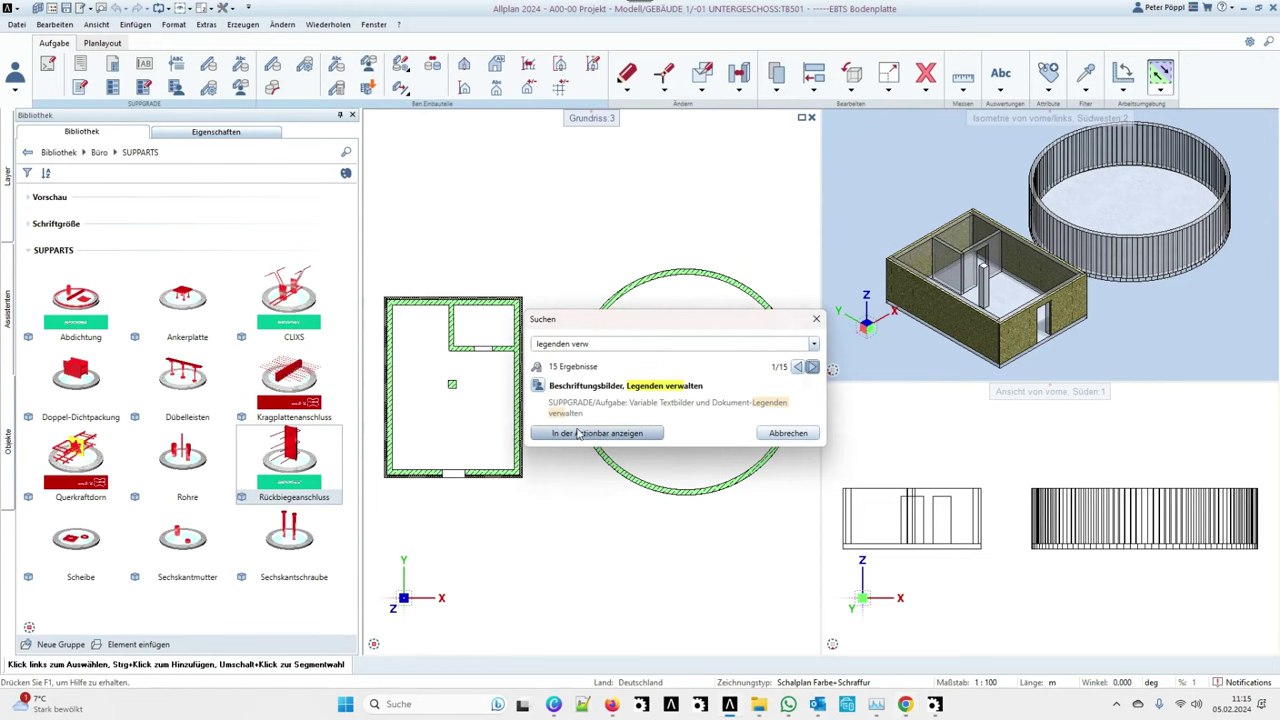
{"action": "double_click", "coordinate": [539, 389]}
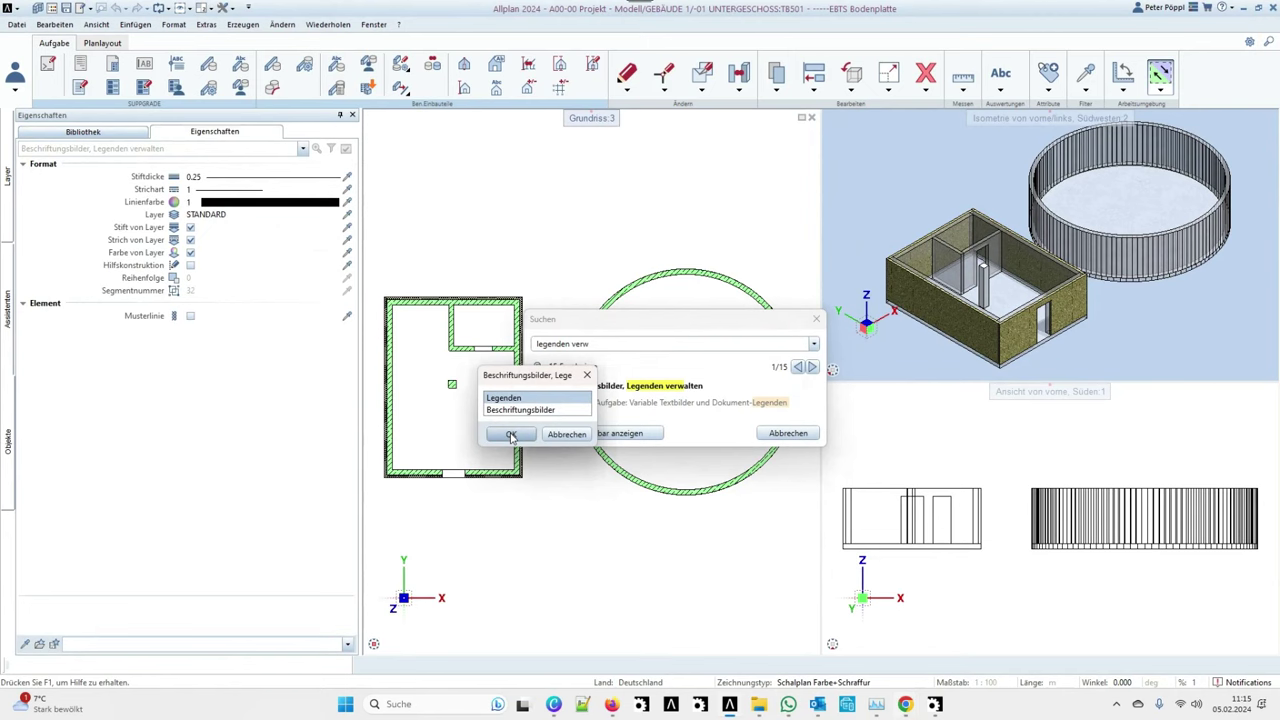
{"action": "left_click", "coordinate": [511, 436]}
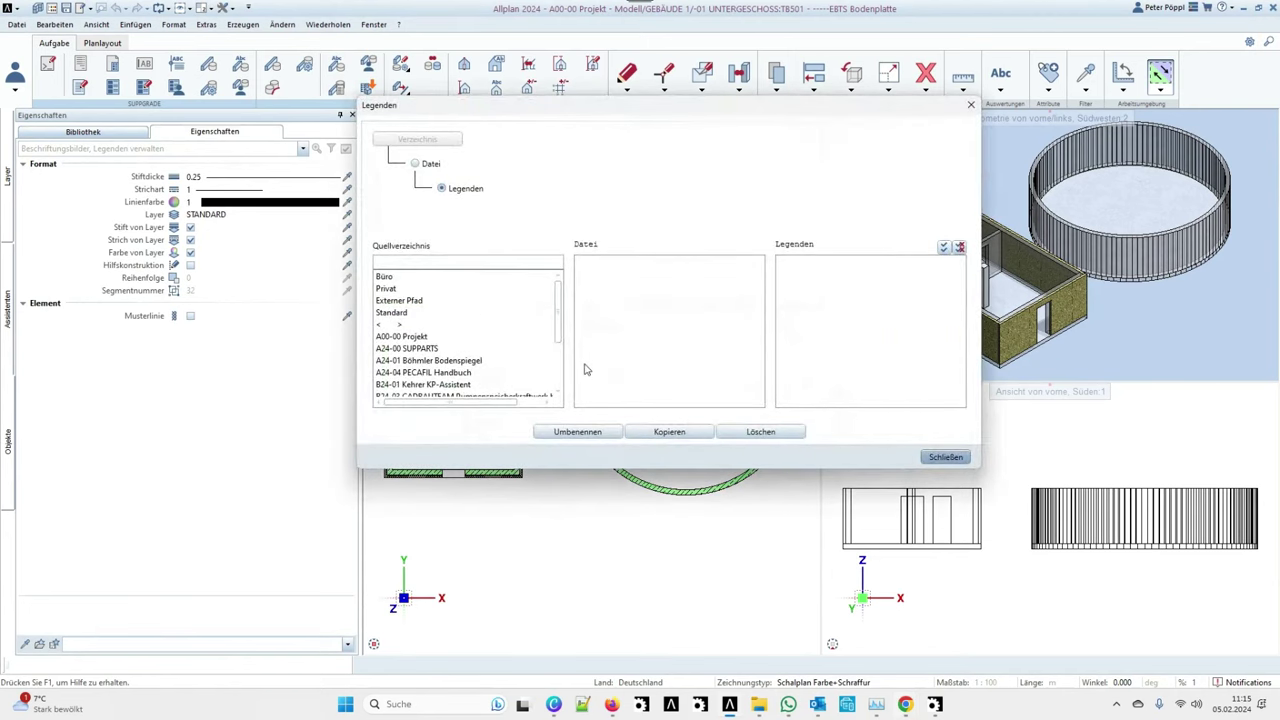
Choose all legends in the SUPPARTS file of Externer Pfad as the source and start copying them.
{"action": "left_click", "coordinate": [396, 302]}
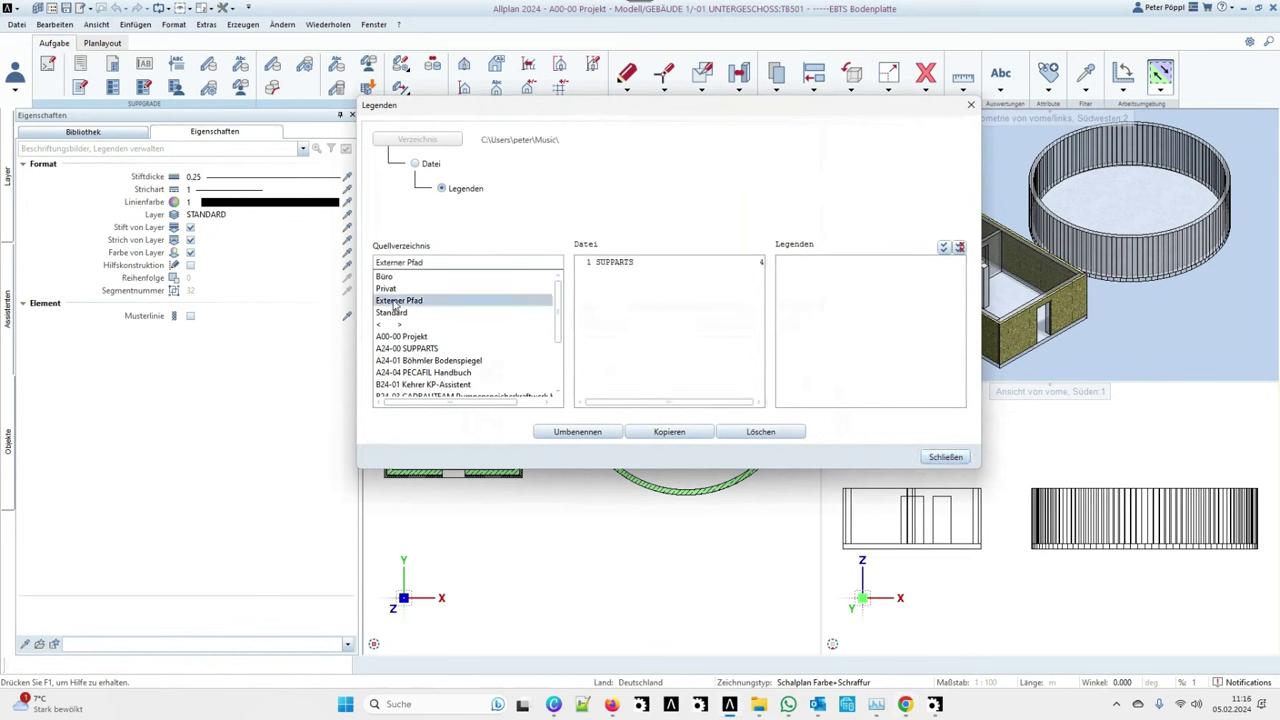
{"action": "left_click", "coordinate": [613, 264]}
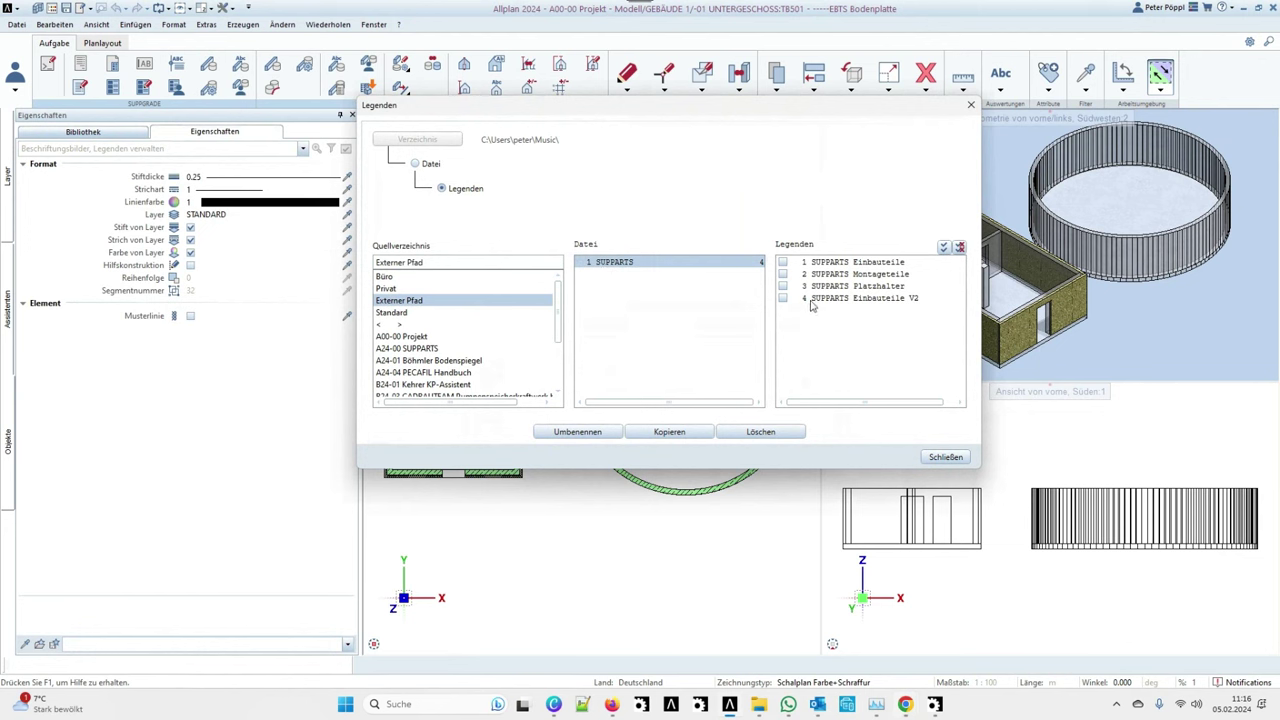
{"action": "left_click", "coordinate": [944, 246]}
{"action": "left_click", "coordinate": [669, 432]}
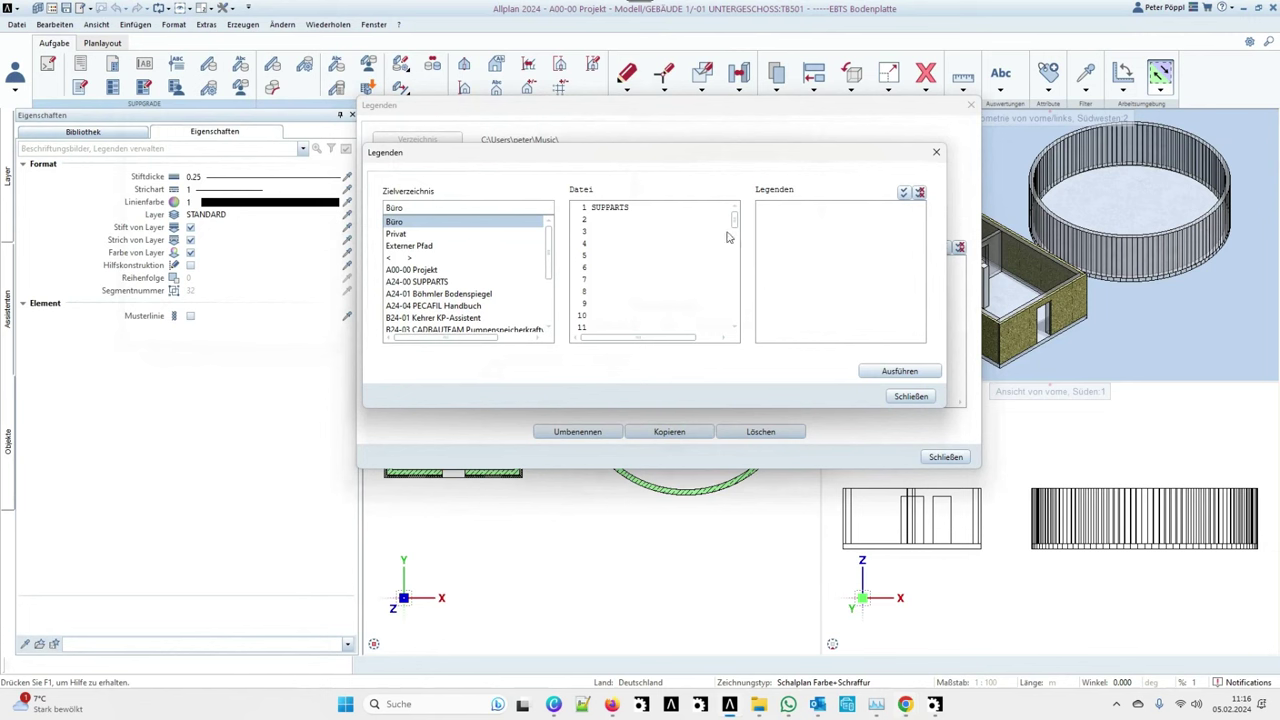
Copy the legends into entries 1 to 4 of the Büro SUPPARTS file, replacing the existing entries, and close the legend and search dialogs.
{"action": "left_click", "coordinate": [610, 210]}
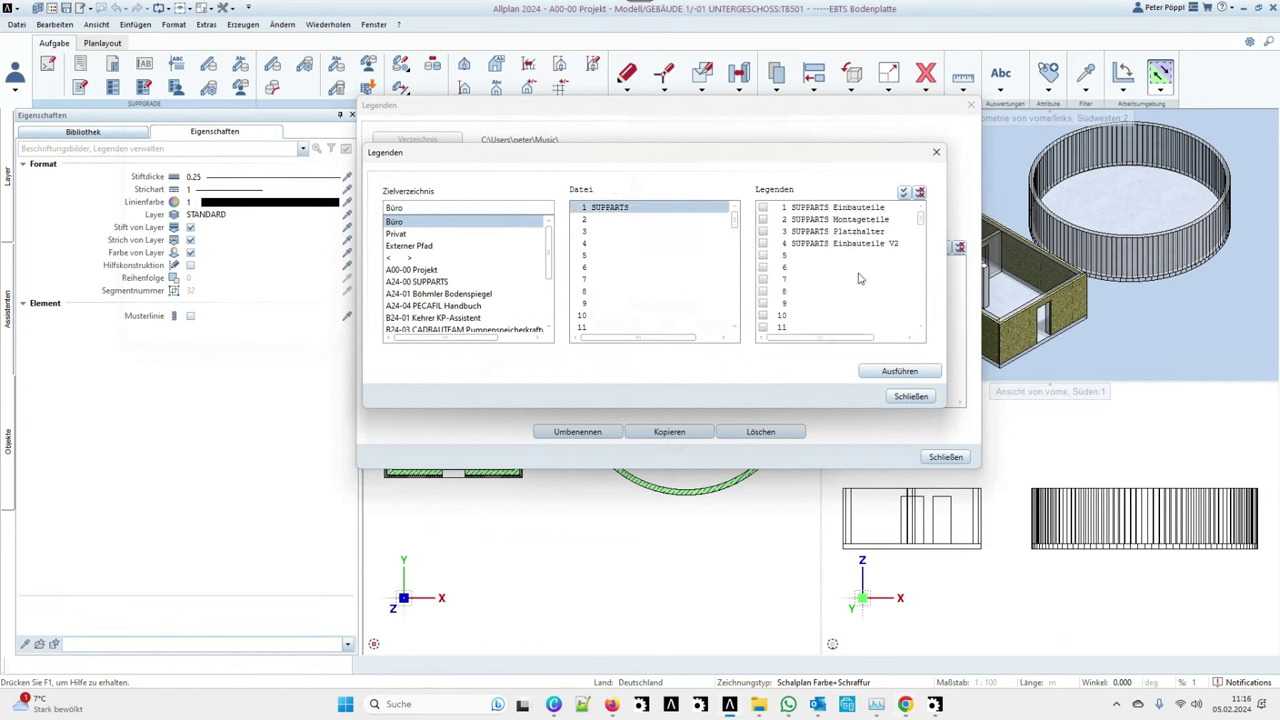
{"action": "left_click", "coordinate": [903, 191]}
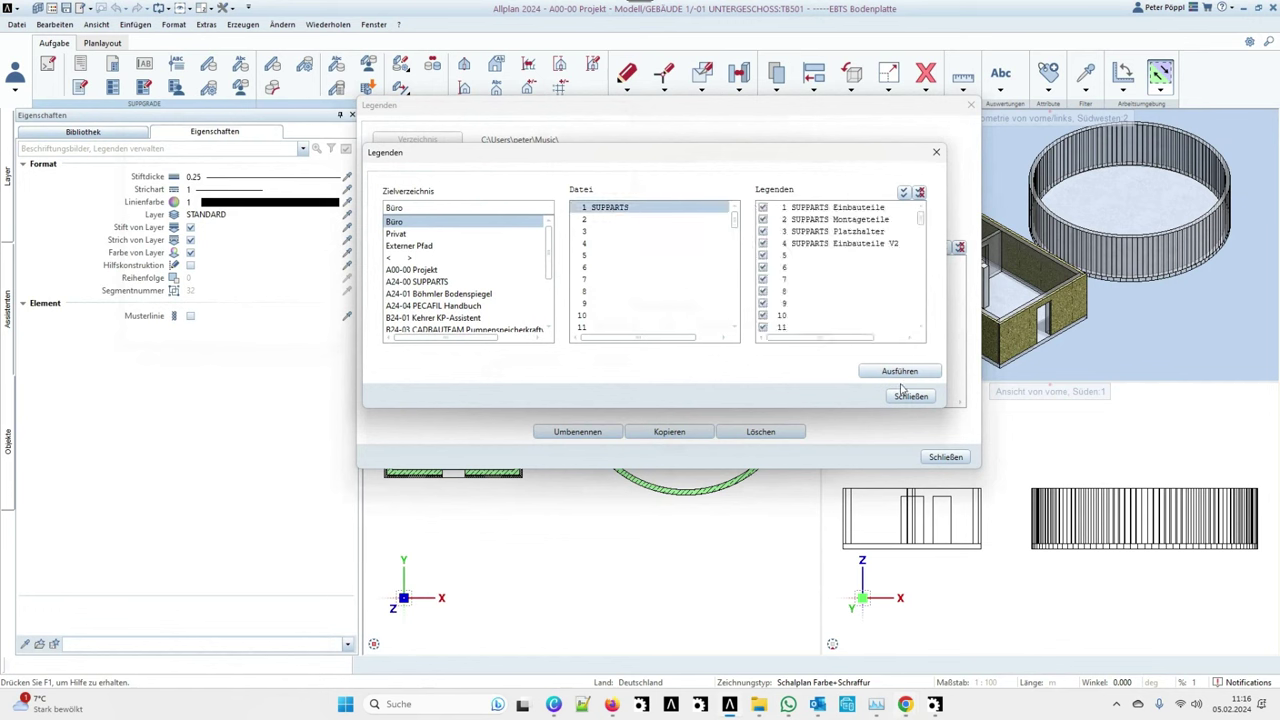
{"action": "left_click", "coordinate": [920, 191]}
{"action": "left_click", "coordinate": [762, 207]}
{"action": "left_click", "coordinate": [762, 219]}
{"action": "left_click", "coordinate": [762, 231]}
{"action": "left_click", "coordinate": [762, 243]}
{"action": "left_click", "coordinate": [899, 371]}
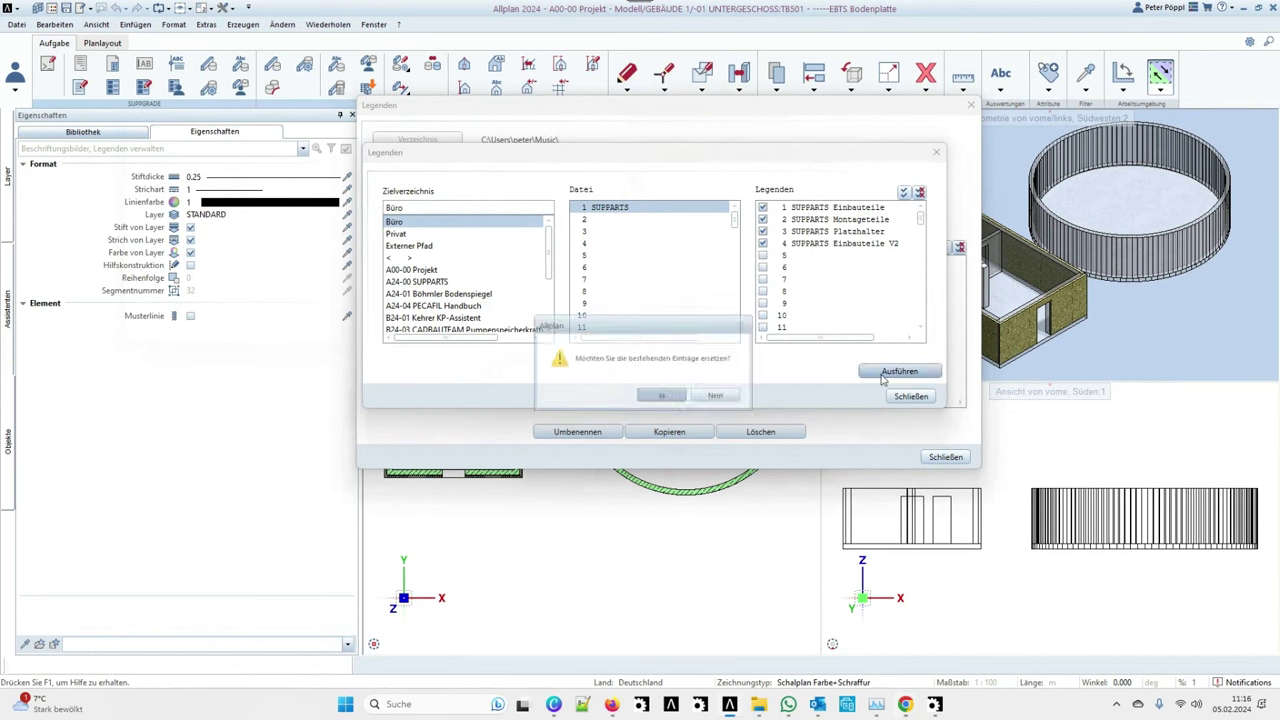
{"action": "left_click", "coordinate": [663, 398]}
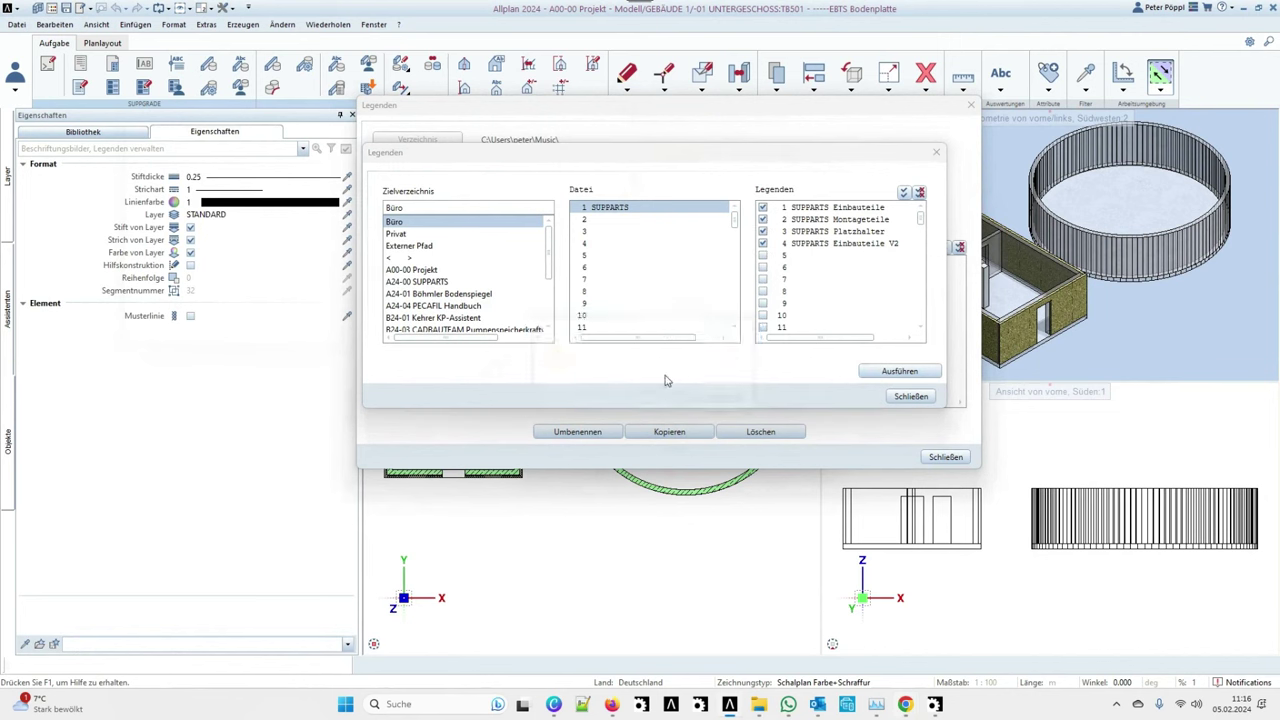
{"action": "left_click", "coordinate": [911, 396]}
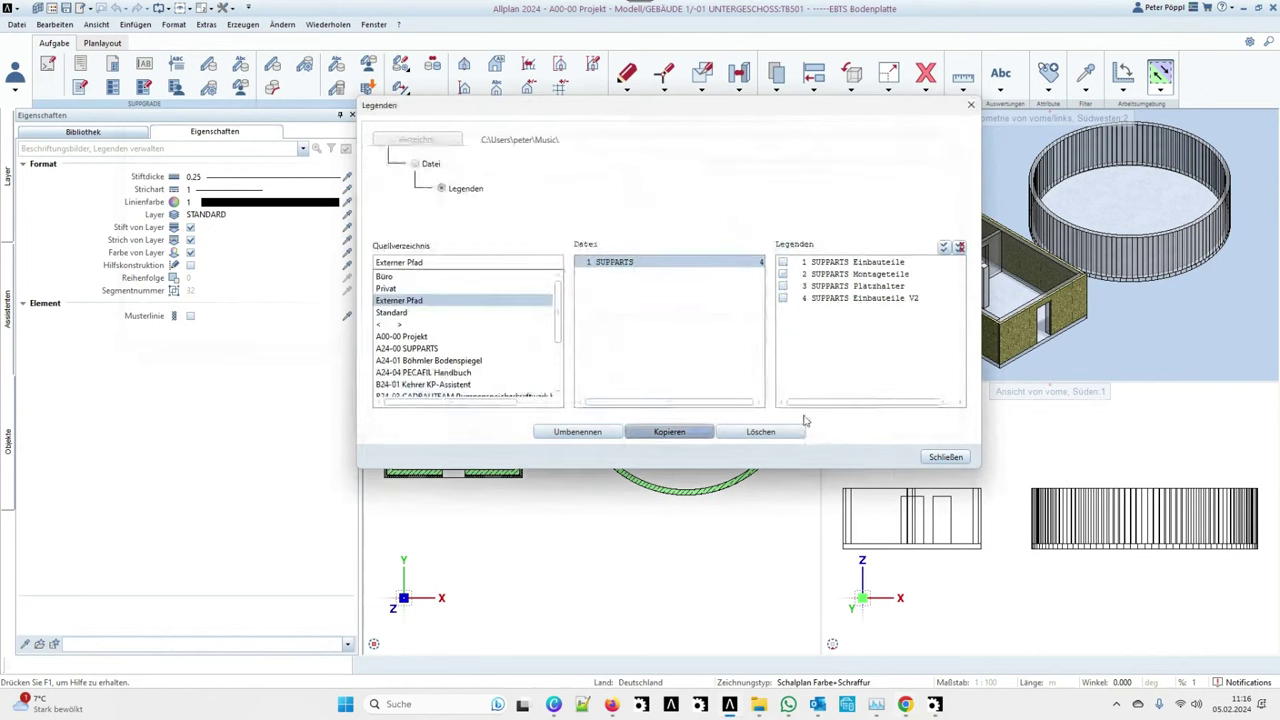
{"action": "left_click", "coordinate": [938, 457]}
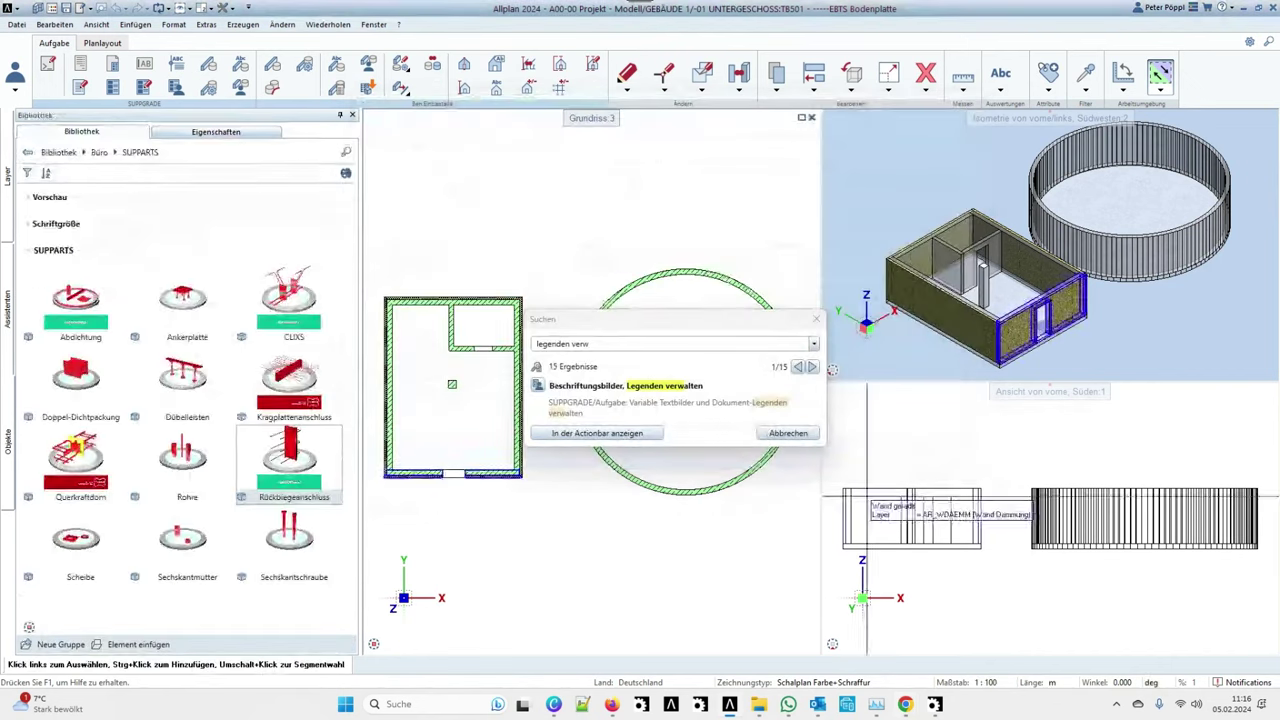
{"action": "left_click", "coordinate": [786, 433]}
Install Abdichtung-V2024_11.smz from the Downloads folder into Allplan, overwriting the existing files, and view the SmartPart's parameters.
{"action": "mouse_move", "coordinate": [759, 704]}
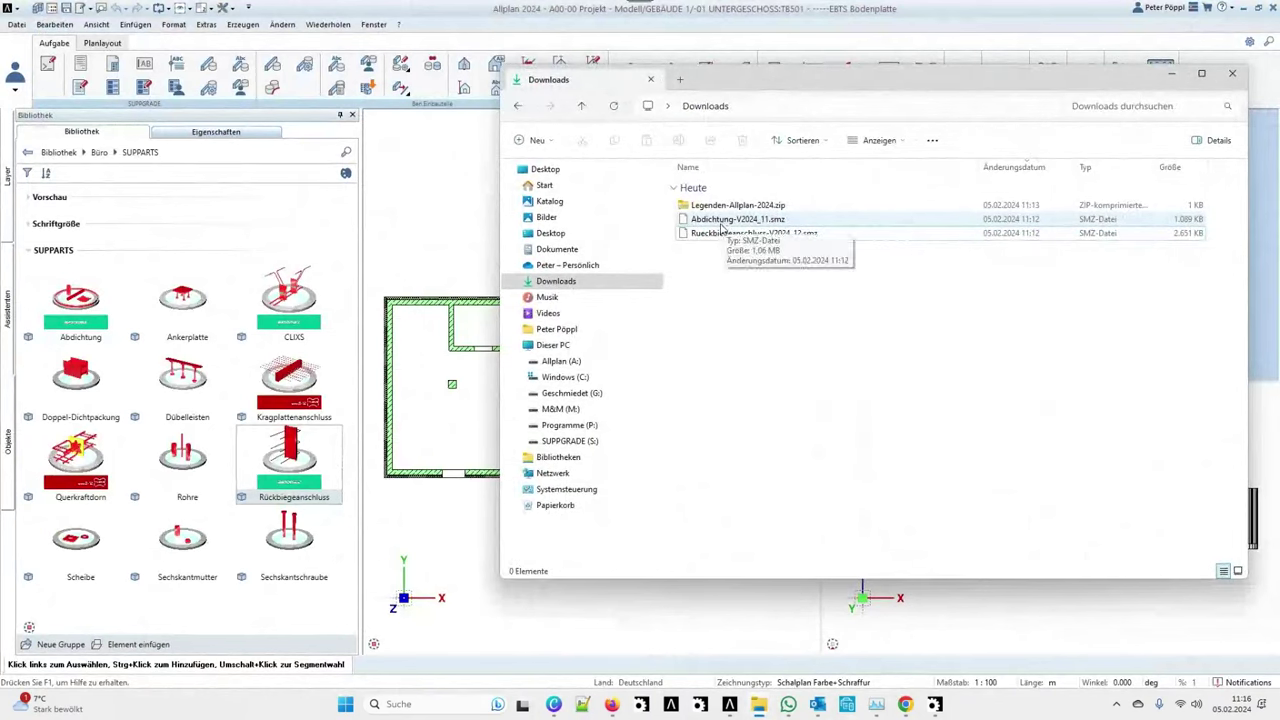
{"action": "left_click_drag", "start_coordinate": [720, 226], "coordinate": [405, 231]}
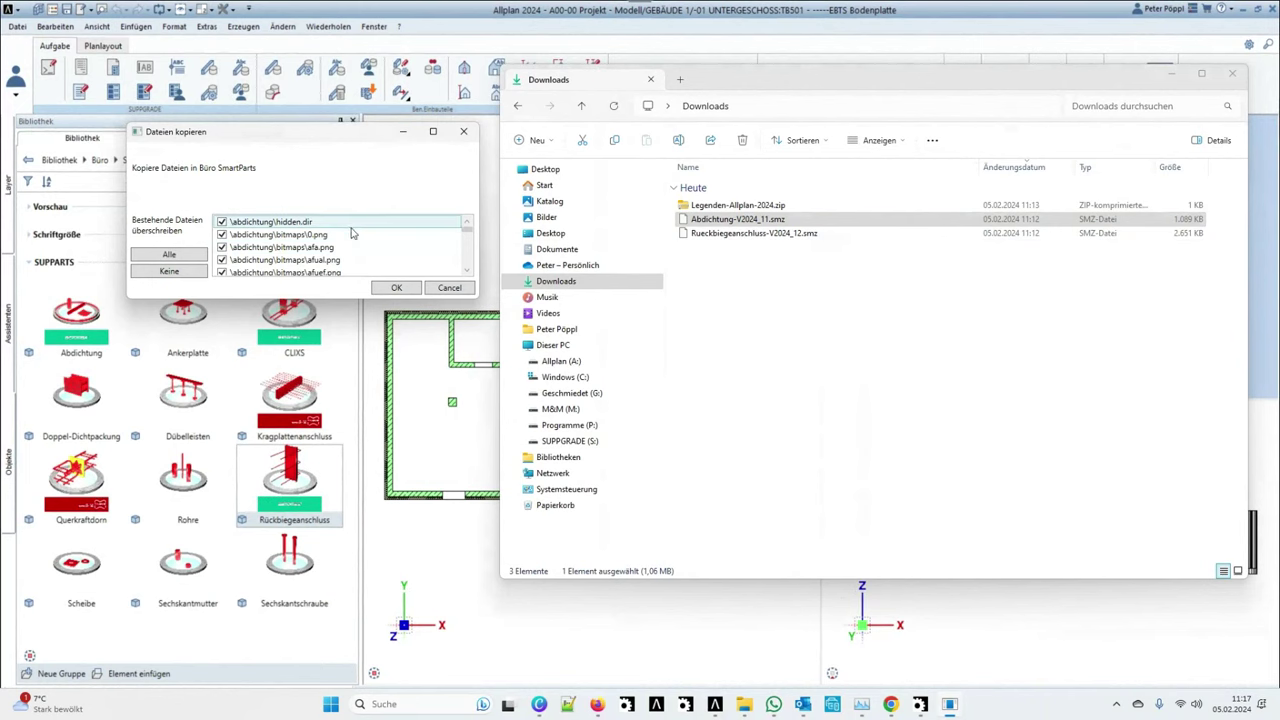
{"action": "left_click", "coordinate": [397, 288]}
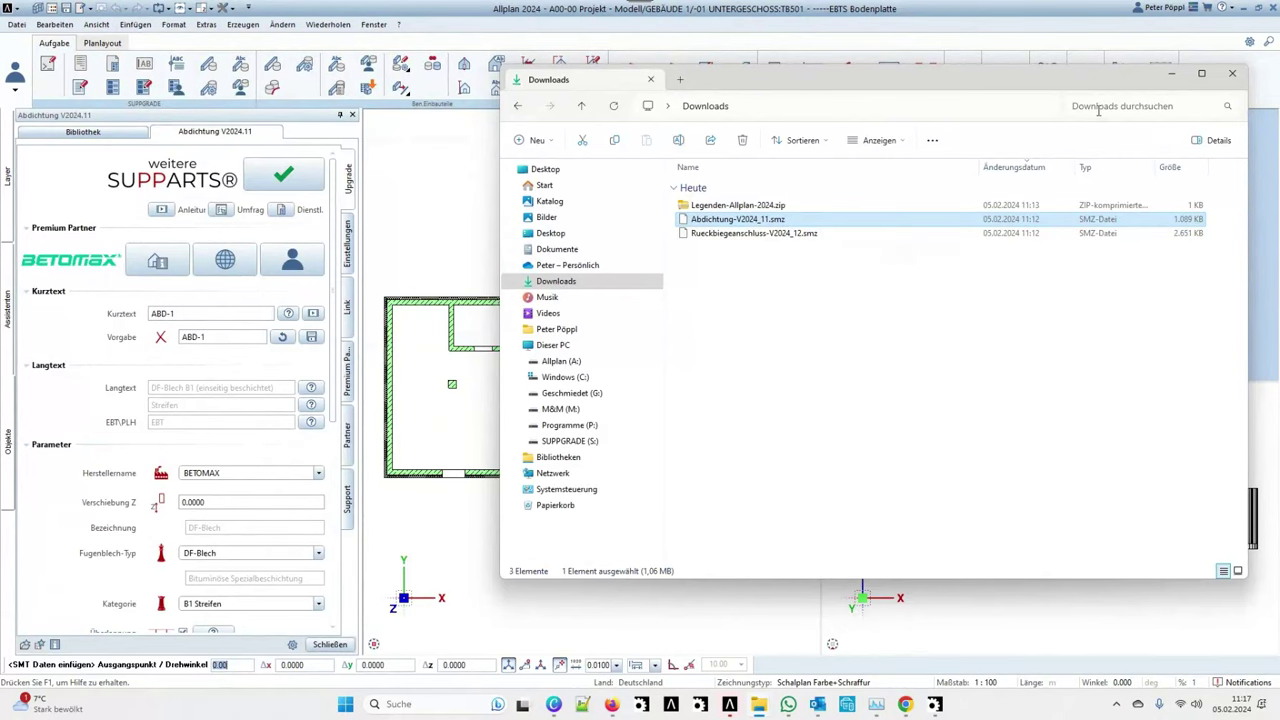
{"action": "left_click", "coordinate": [1171, 73]}
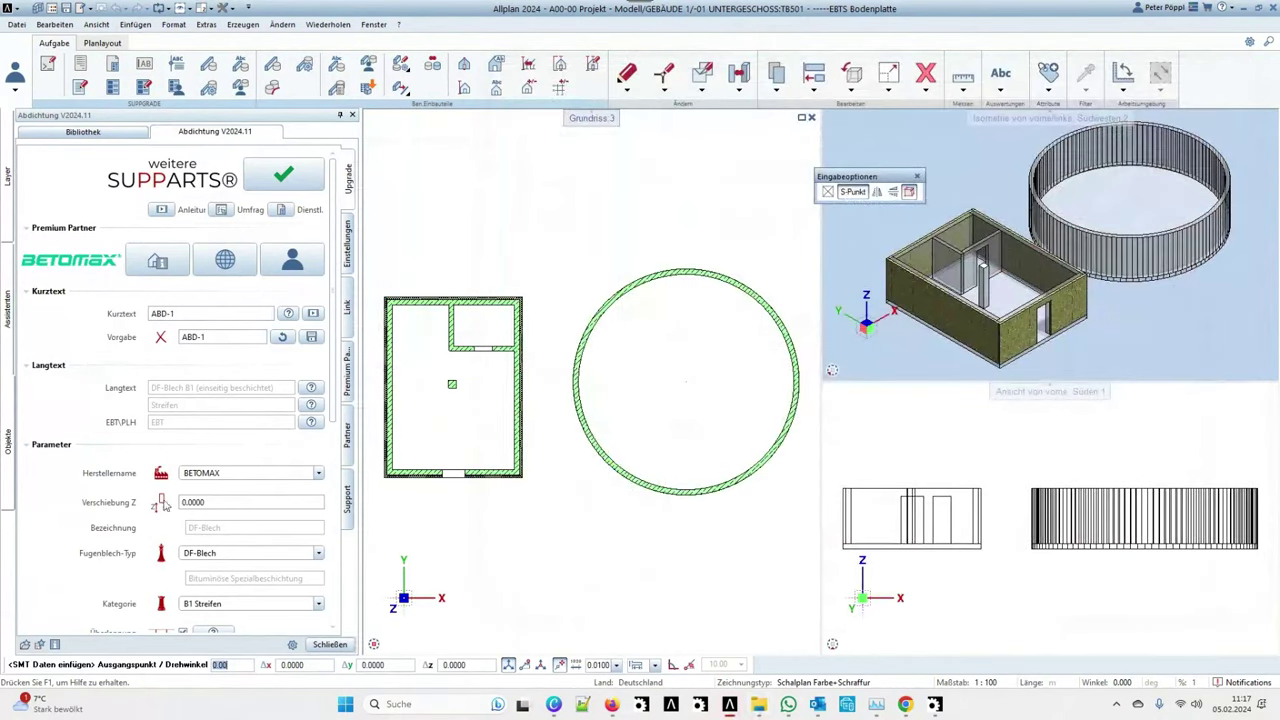
{"action": "scroll", "coordinate": [167, 570], "scroll_direction": "down", "scroll_amount": 5}
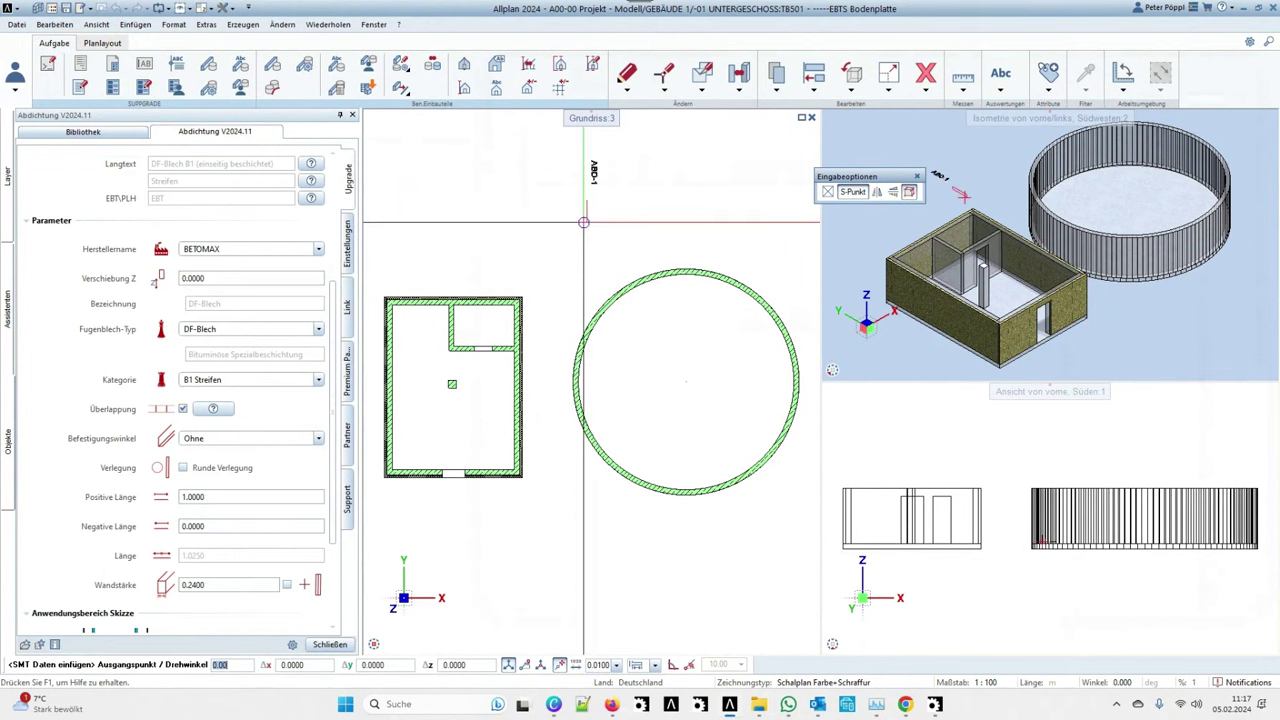
Cancel the Abdichtung insertion and open the SUPPARTS folder of the Büro library.
{"action": "key", "text": "Escape"}
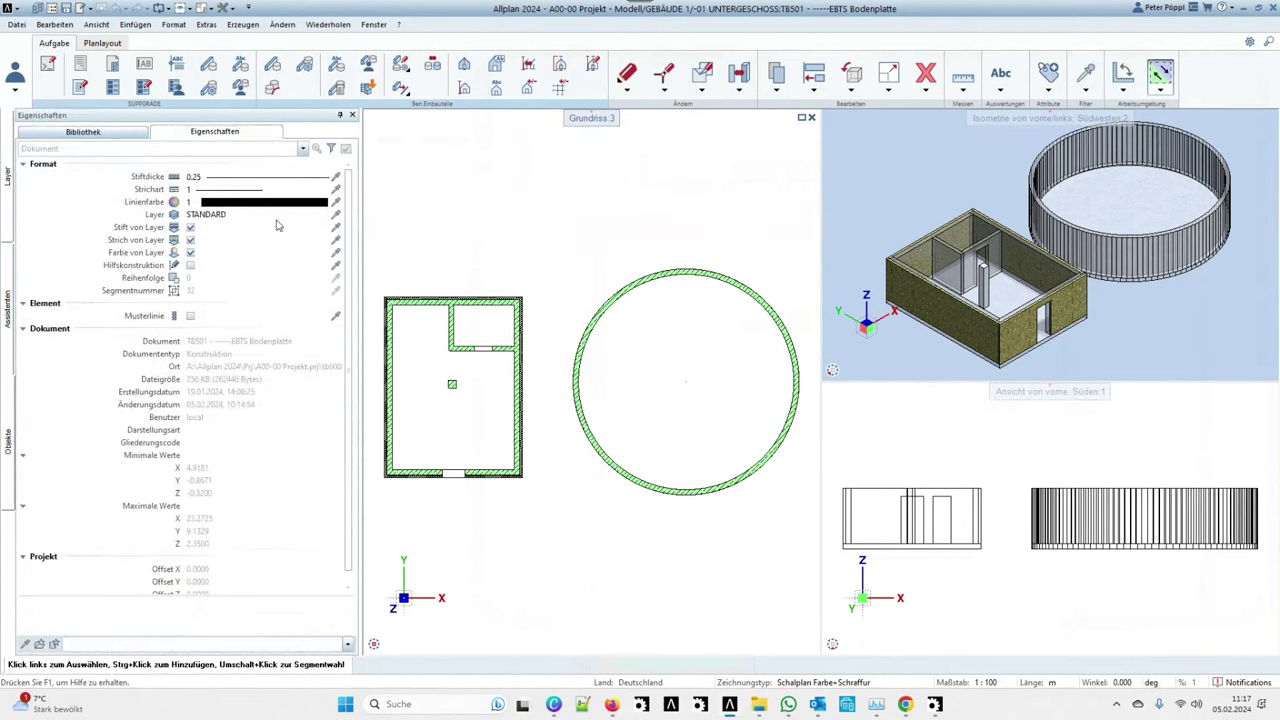
{"action": "left_click", "coordinate": [108, 135]}
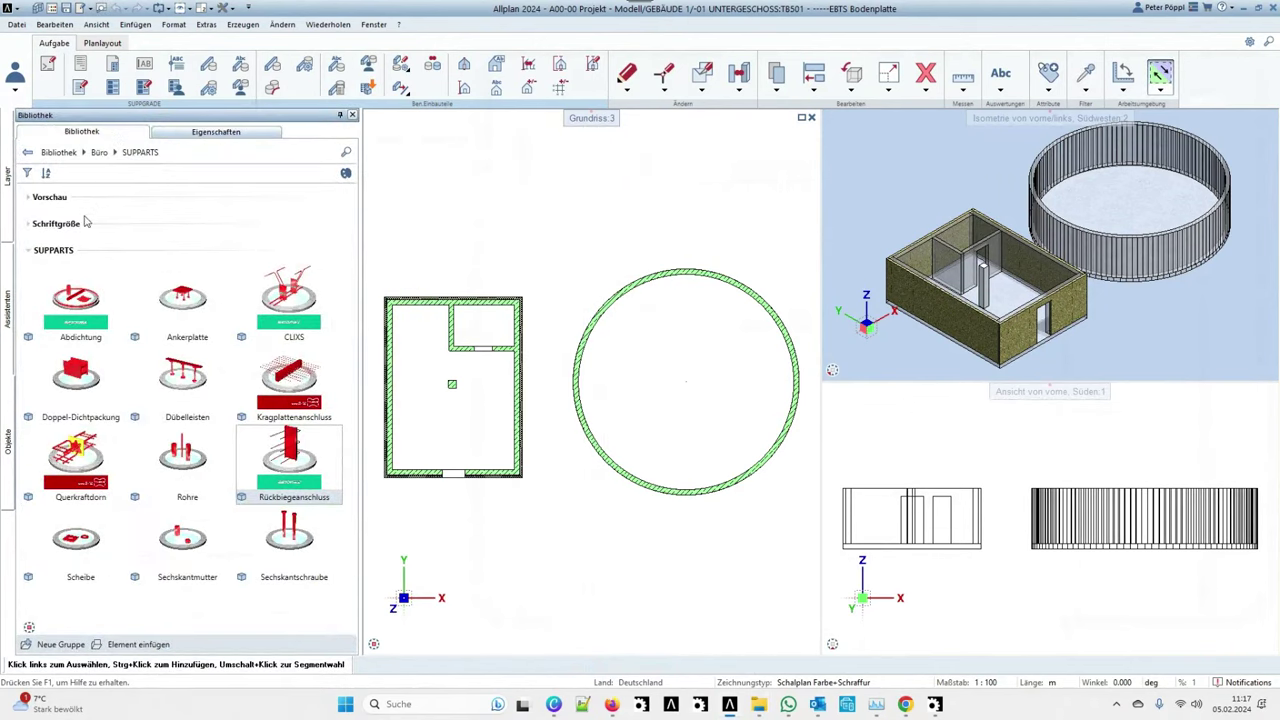
{"action": "left_click", "coordinate": [99, 152]}
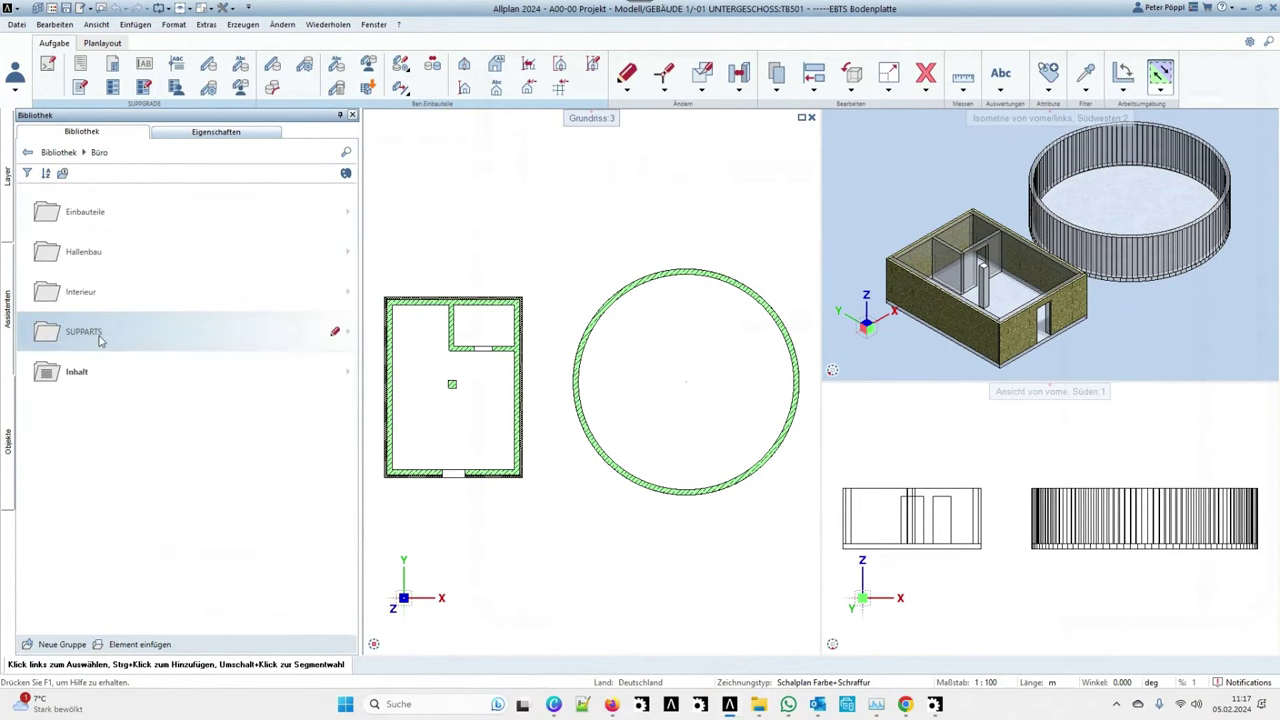
{"action": "left_click", "coordinate": [100, 341]}
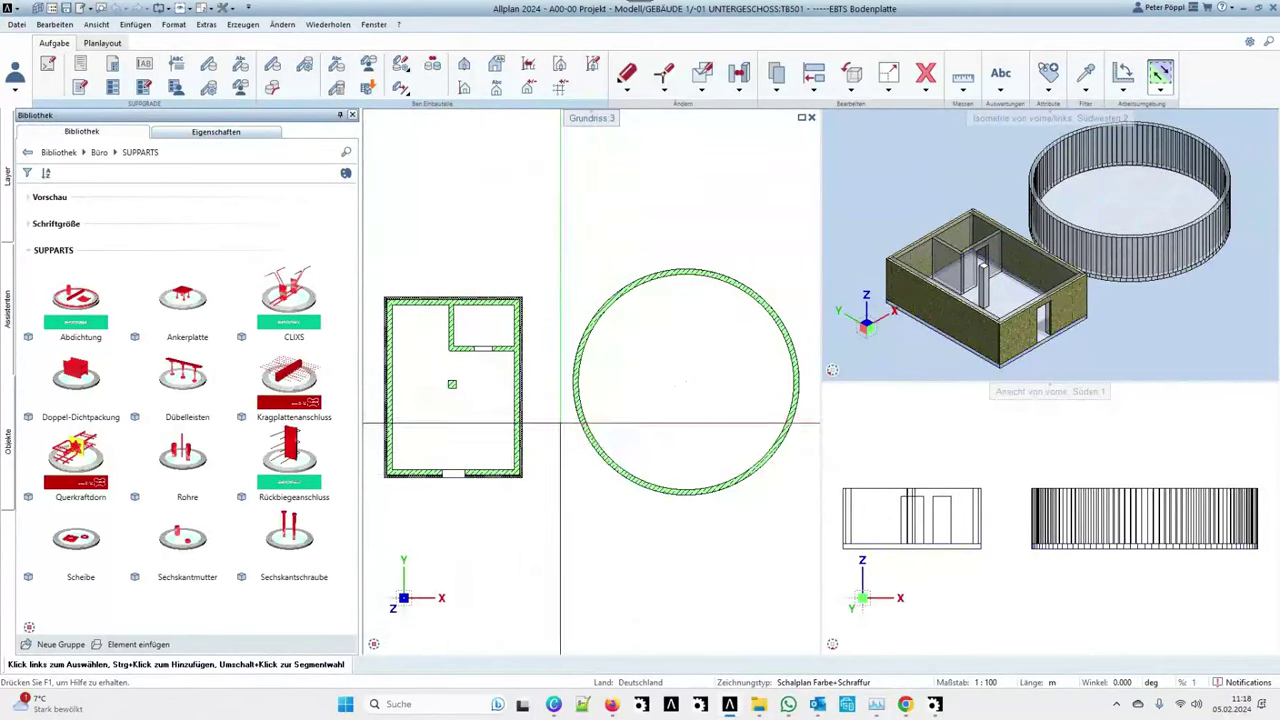
Check which drawing files are loaded in the project's building structure, then return to the model.
{"action": "left_click", "coordinate": [60, 8]}
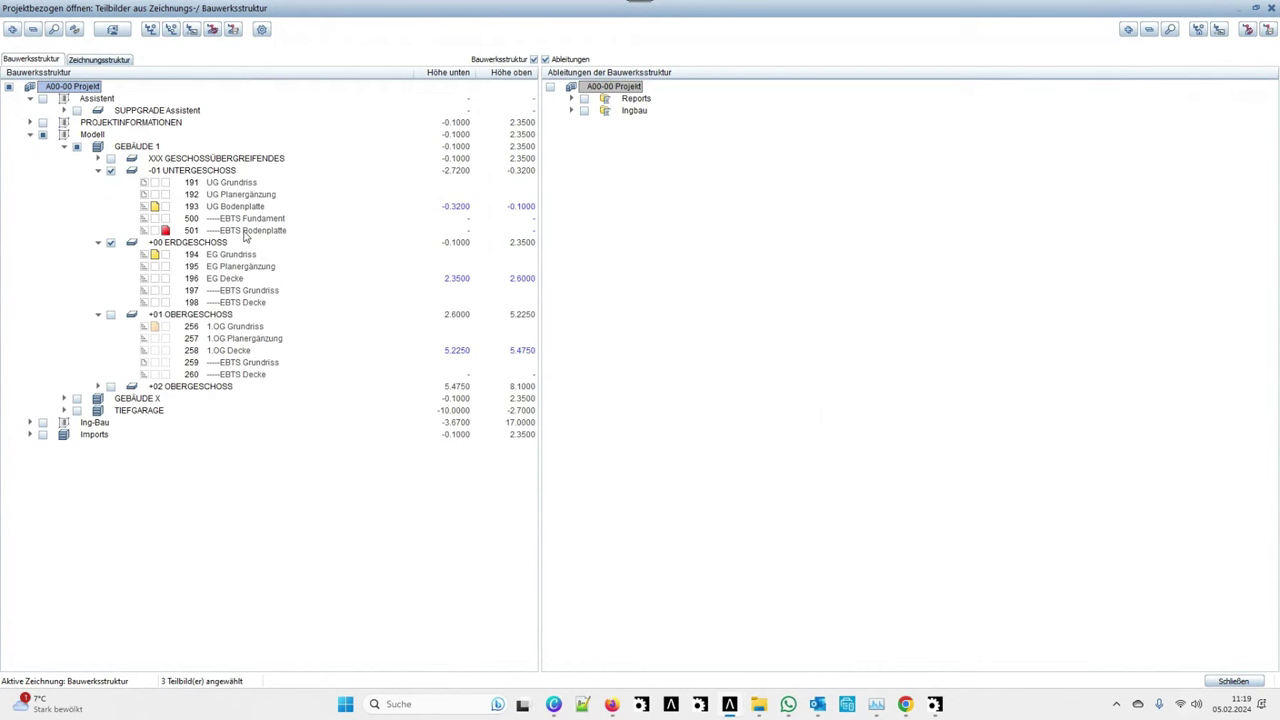
{"action": "left_click", "coordinate": [1236, 682]}
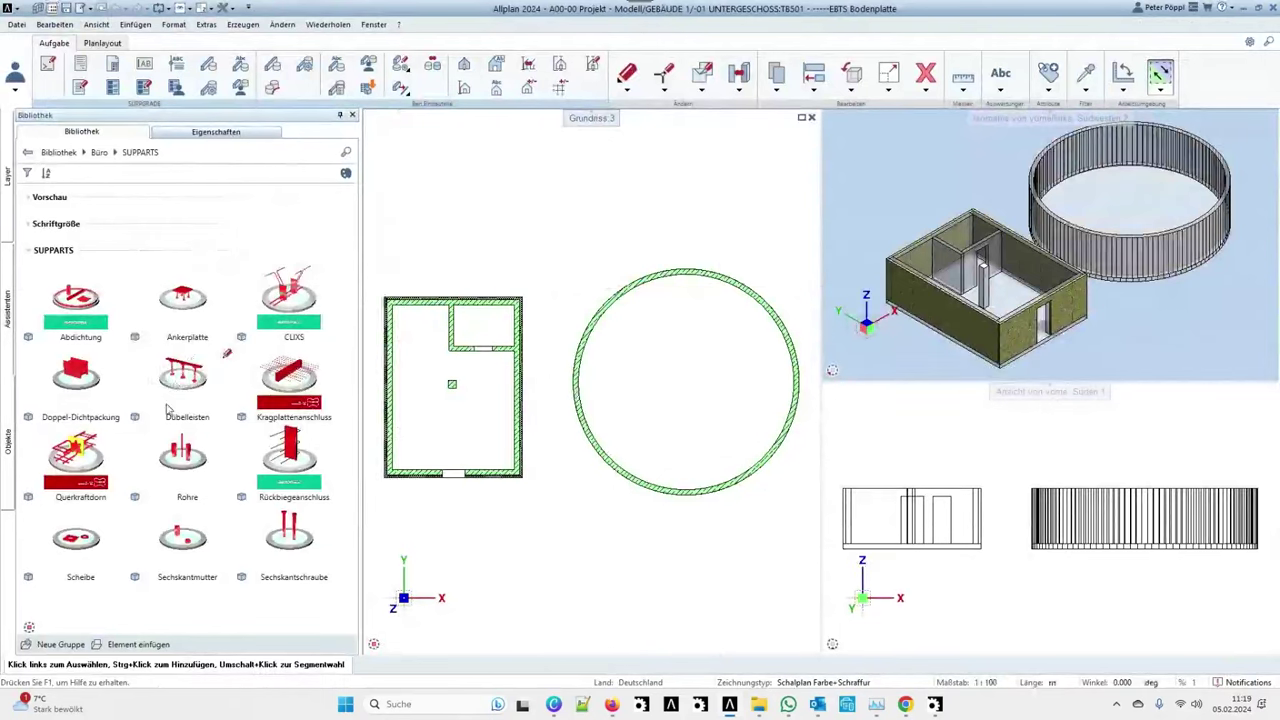
Hide the Dämmung objects of the rectangular building in the object overview.
{"action": "scroll", "coordinate": [1068, 312], "scroll_direction": "up", "scroll_amount": 3}
{"action": "scroll", "coordinate": [1068, 312], "scroll_direction": "up", "scroll_amount": 4}
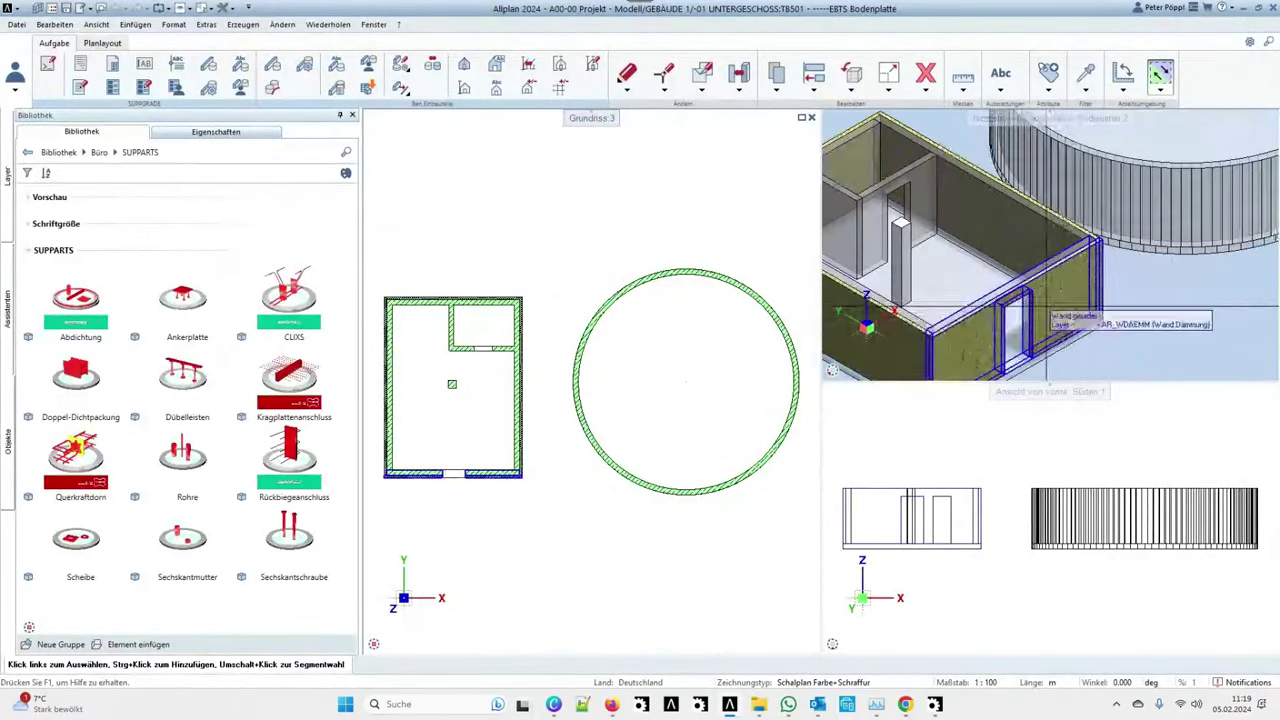
{"action": "left_click", "coordinate": [8, 442]}
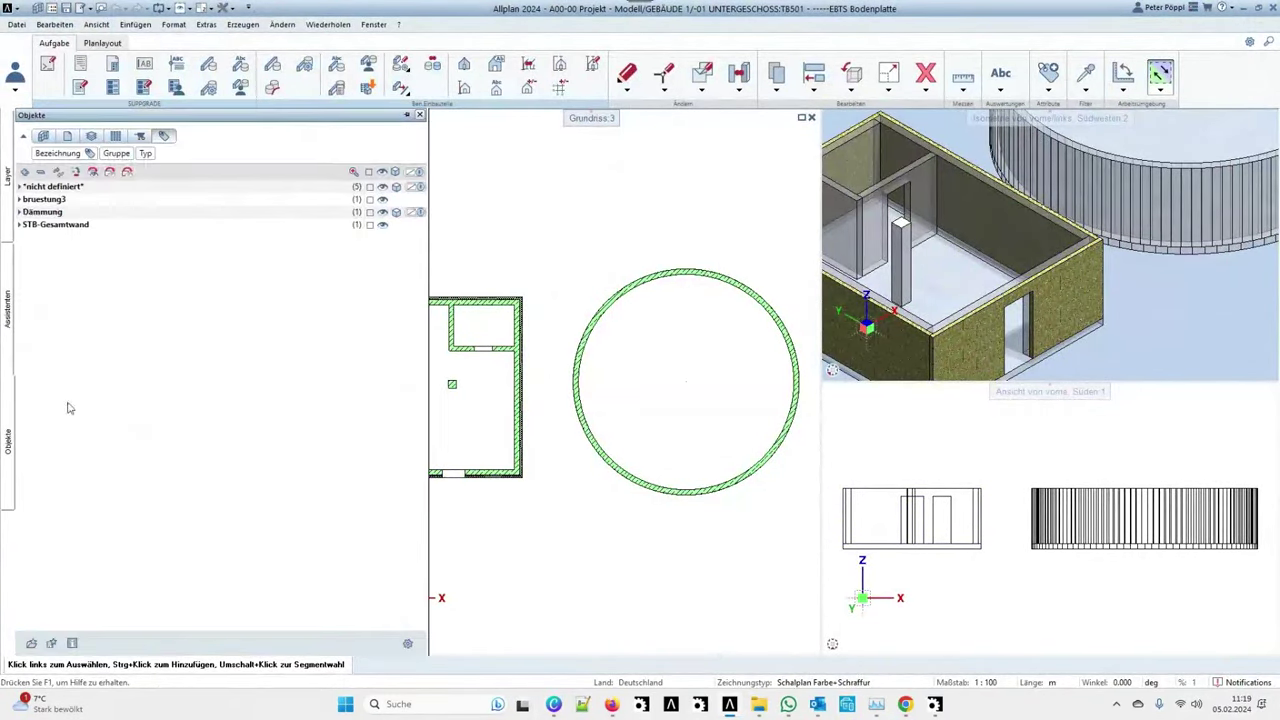
{"action": "left_click", "coordinate": [383, 214]}
{"action": "scroll", "coordinate": [985, 208], "scroll_direction": "down", "scroll_amount": 4}
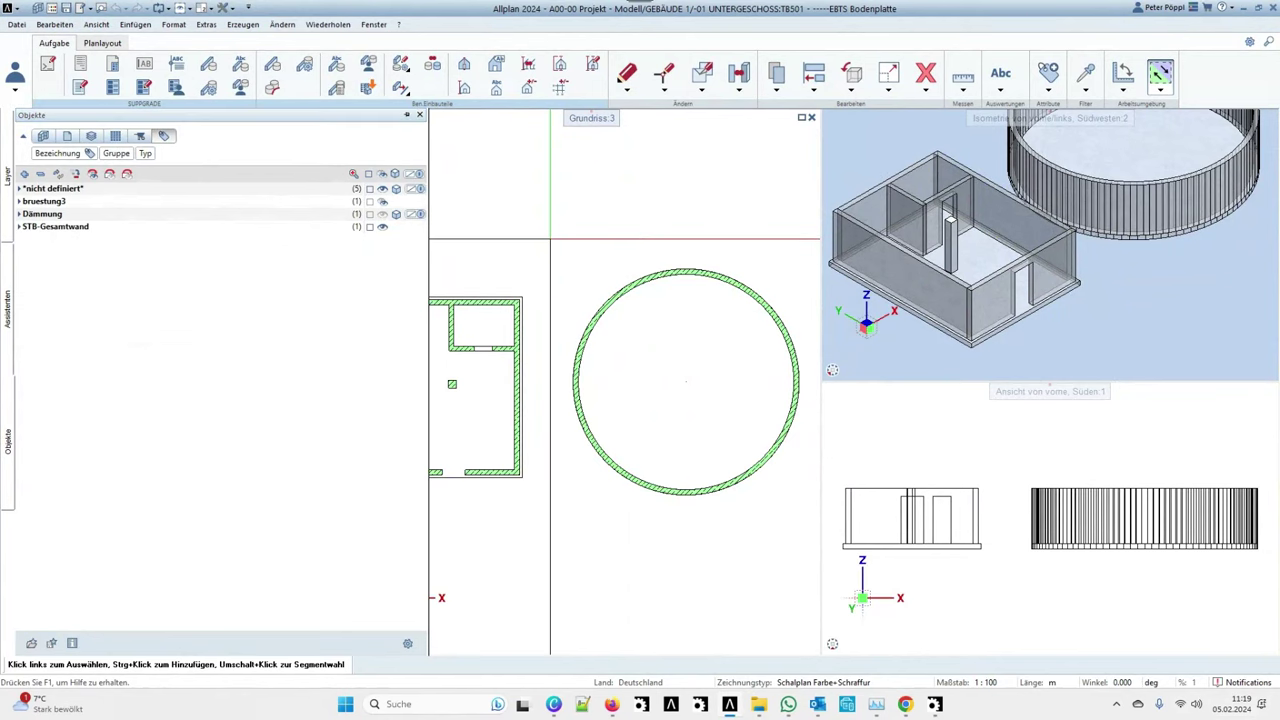
{"action": "left_click", "coordinate": [8, 441]}
Start inserting the Abdichtung SmartPart and measure the coordinates of the base slab's upper front corner.
{"action": "double_click", "coordinate": [72, 313]}
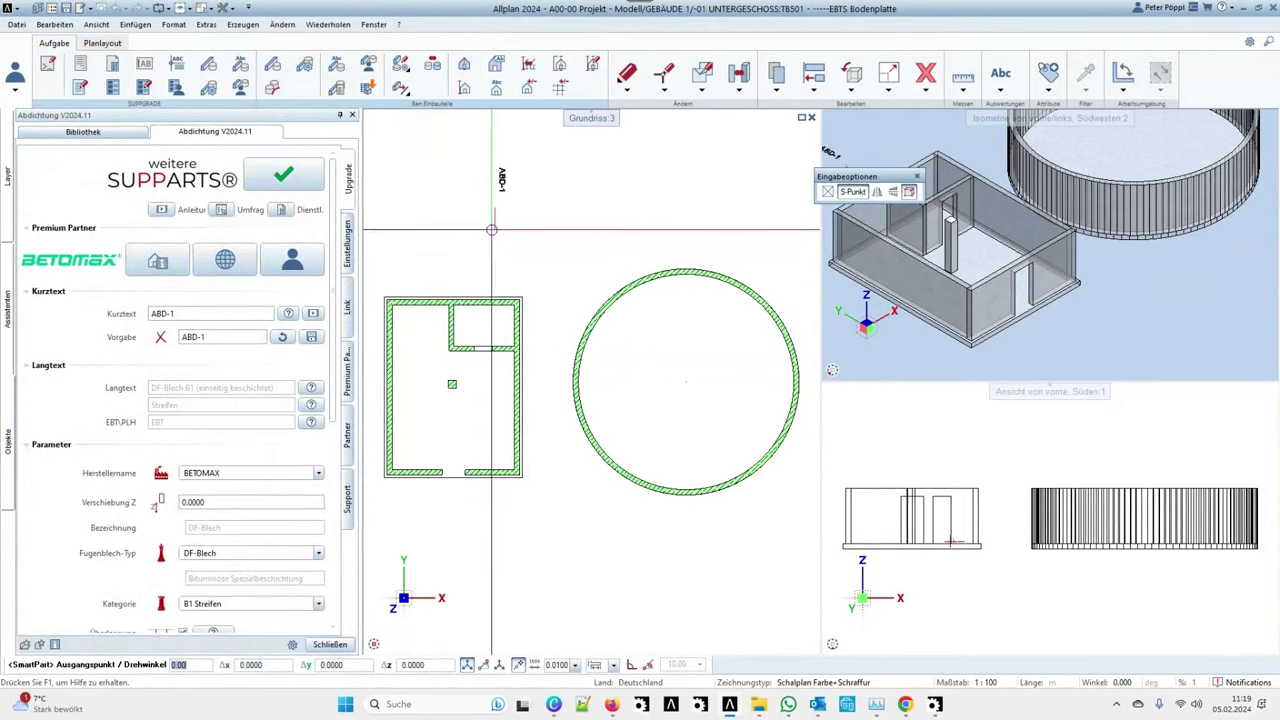
{"action": "scroll", "coordinate": [630, 280], "scroll_direction": "down", "scroll_amount": 3}
{"action": "scroll", "coordinate": [488, 397], "scroll_direction": "up", "scroll_amount": 5}
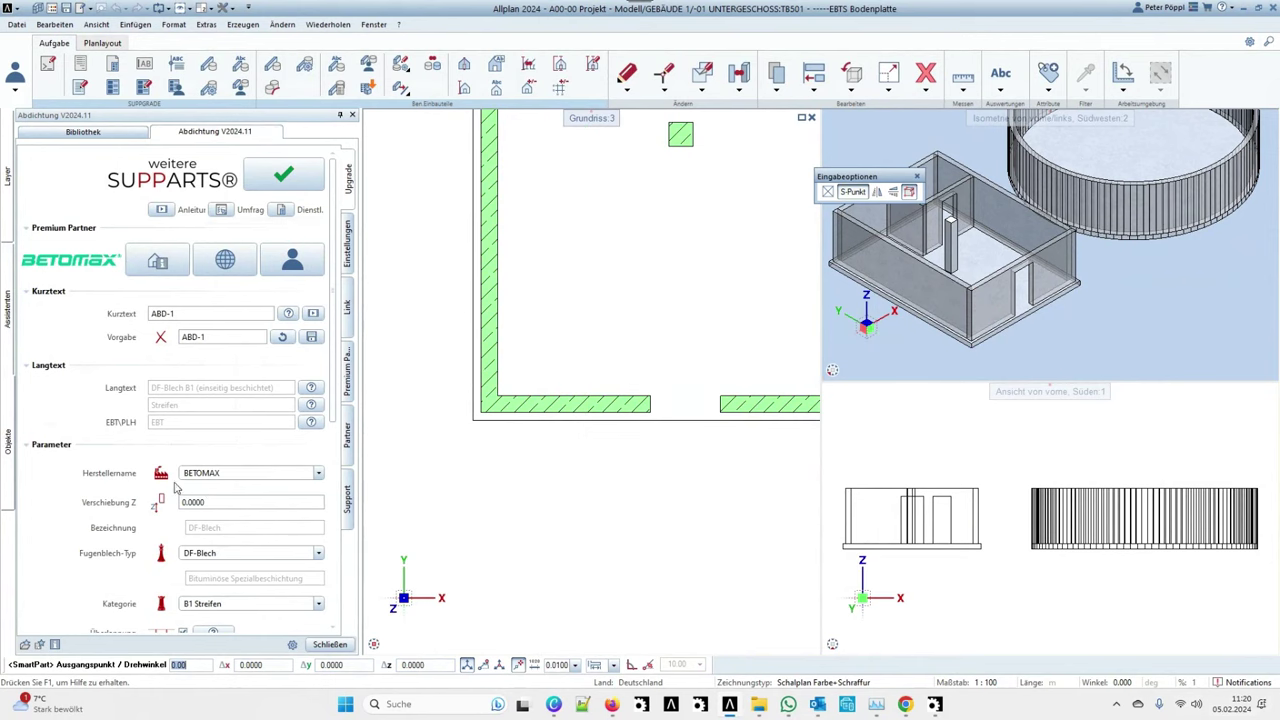
{"action": "scroll", "coordinate": [177, 488], "scroll_direction": "down", "scroll_amount": 1}
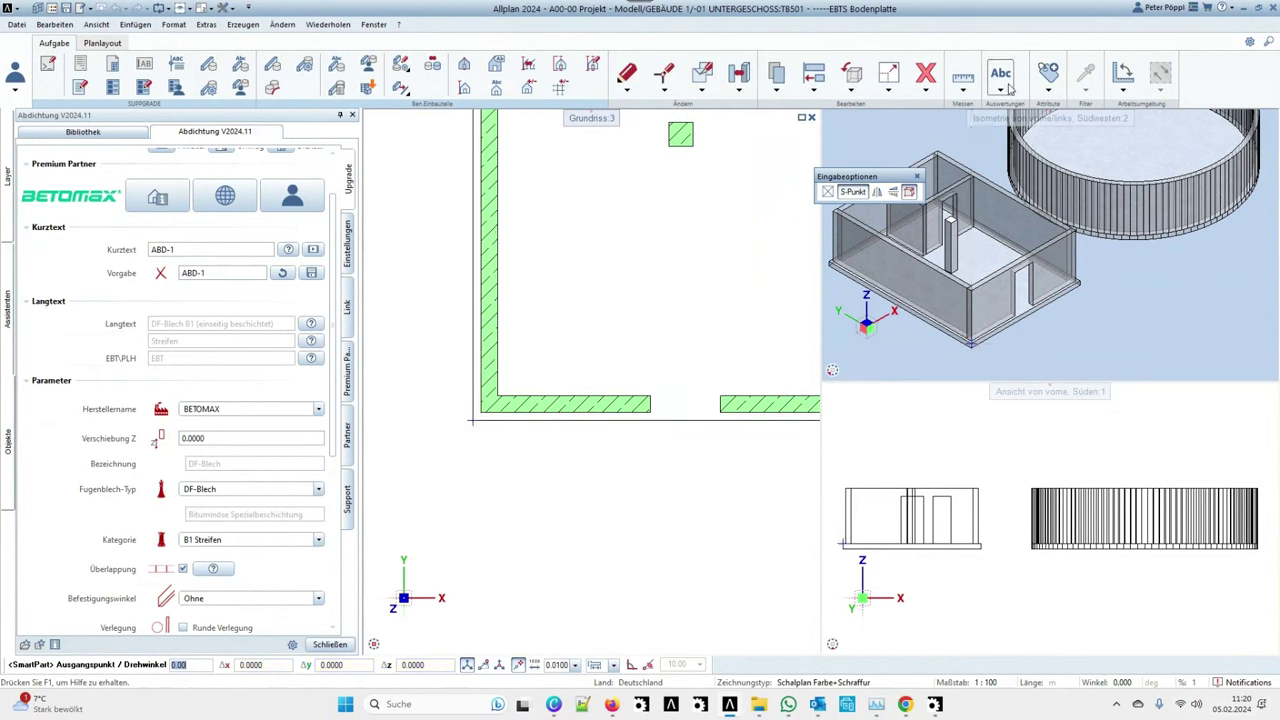
{"action": "left_click", "coordinate": [963, 78]}
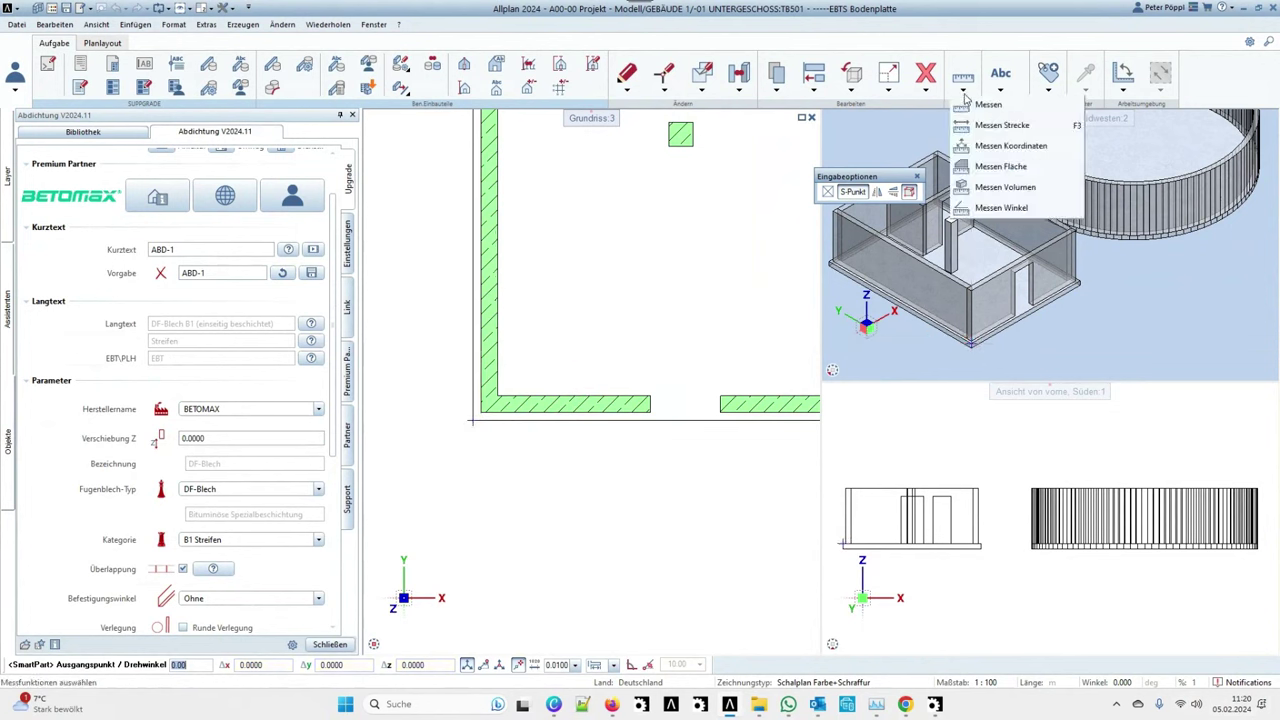
{"action": "left_click", "coordinate": [1008, 145]}
{"action": "left_click", "coordinate": [972, 343]}
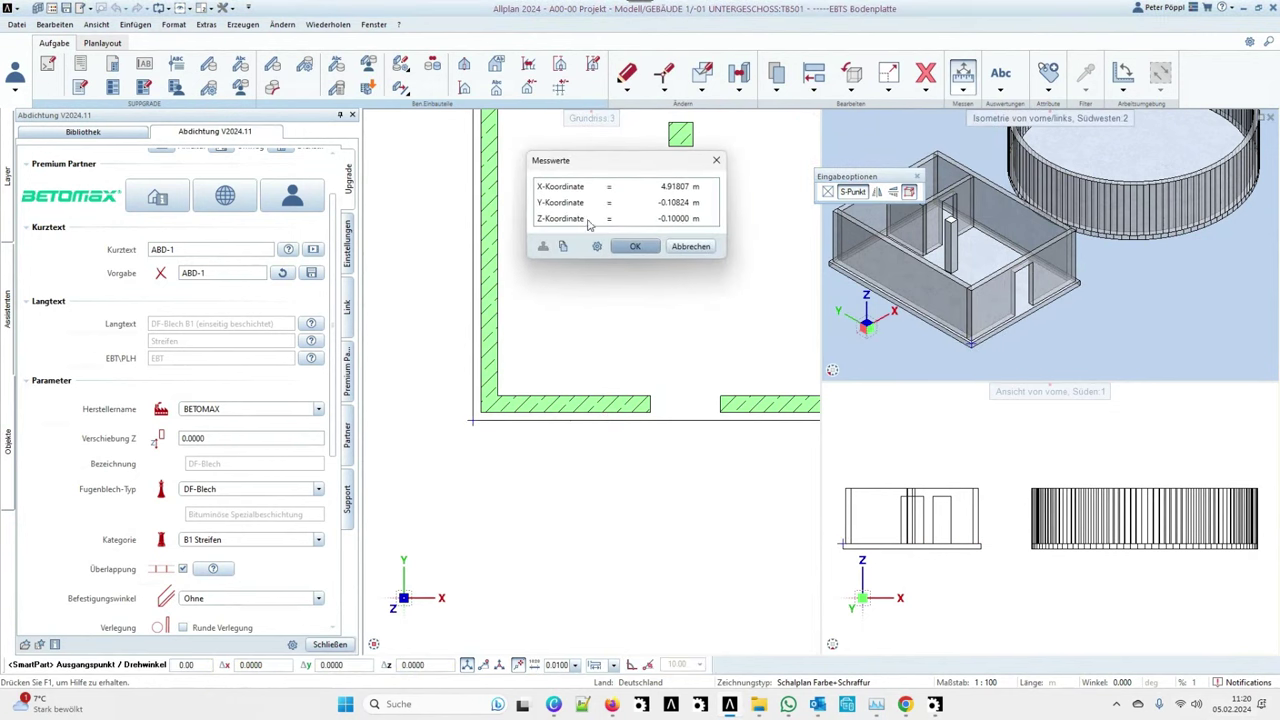
{"action": "left_click", "coordinate": [688, 247]}
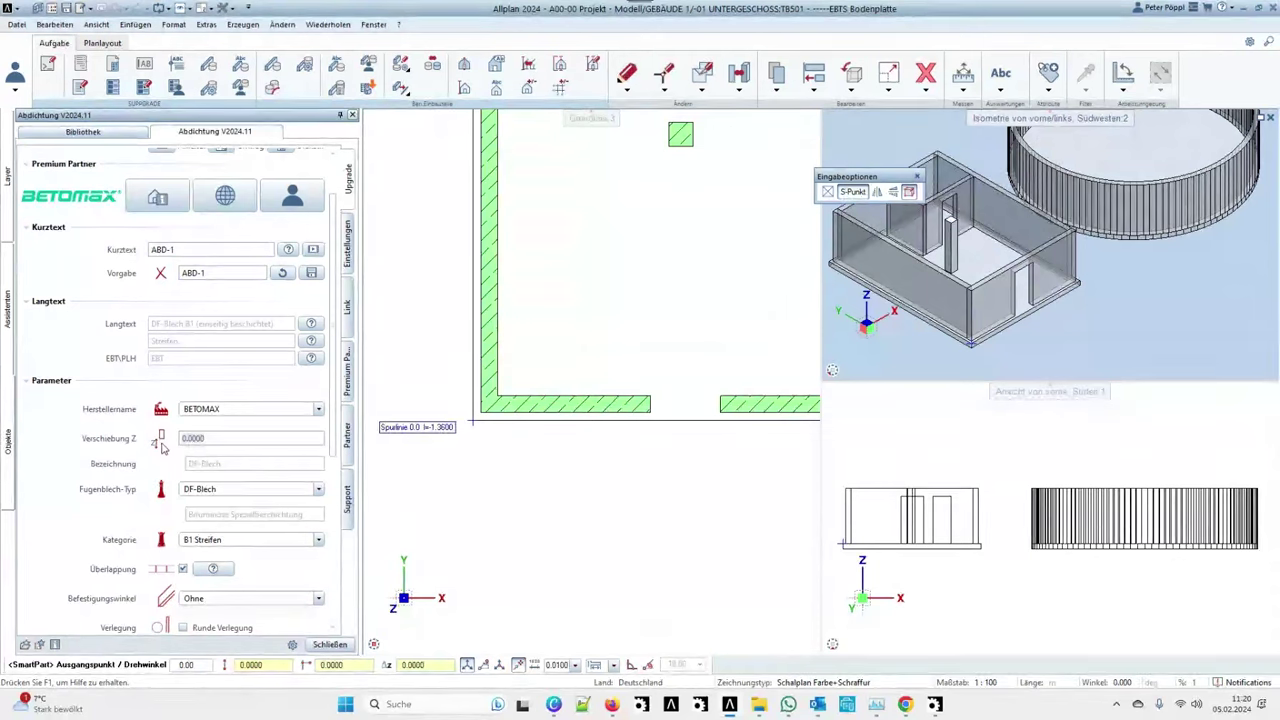
Set the Abdichtung SmartPart's Verschiebung Z to -0.1.
{"action": "type", "text": "-"}
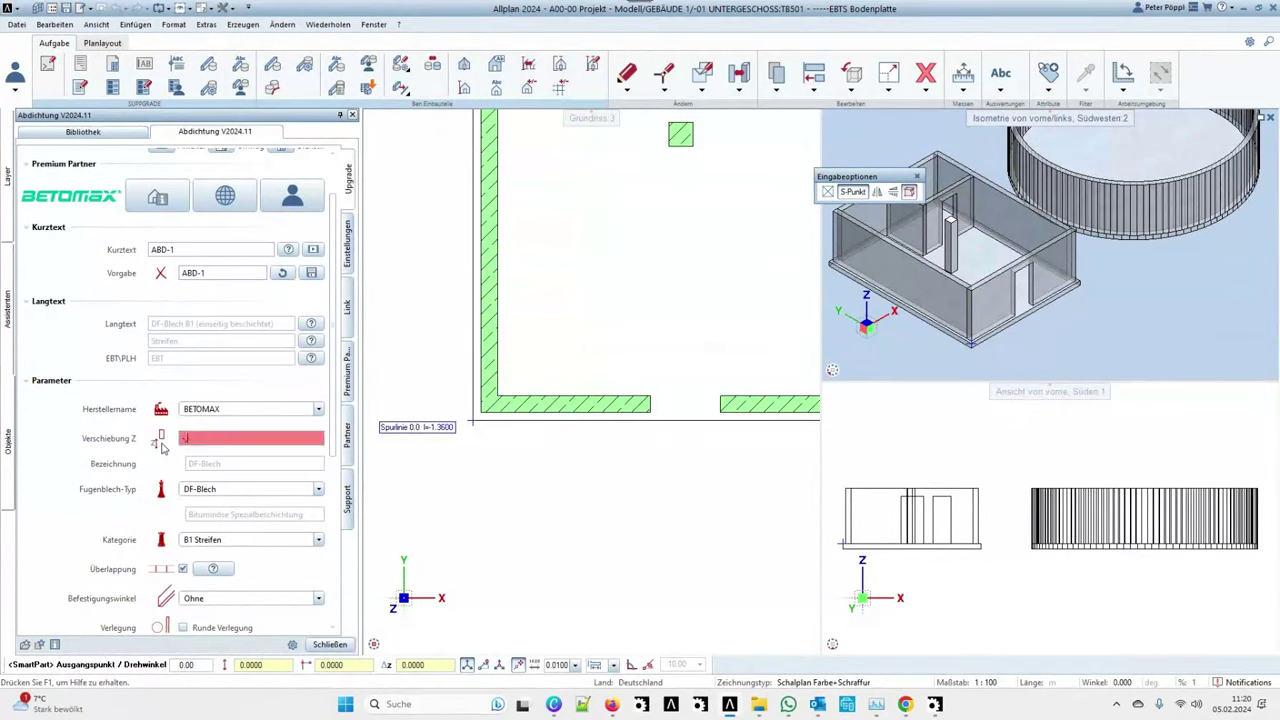
{"action": "type", "text": ",1"}
{"action": "key", "text": "Return"}
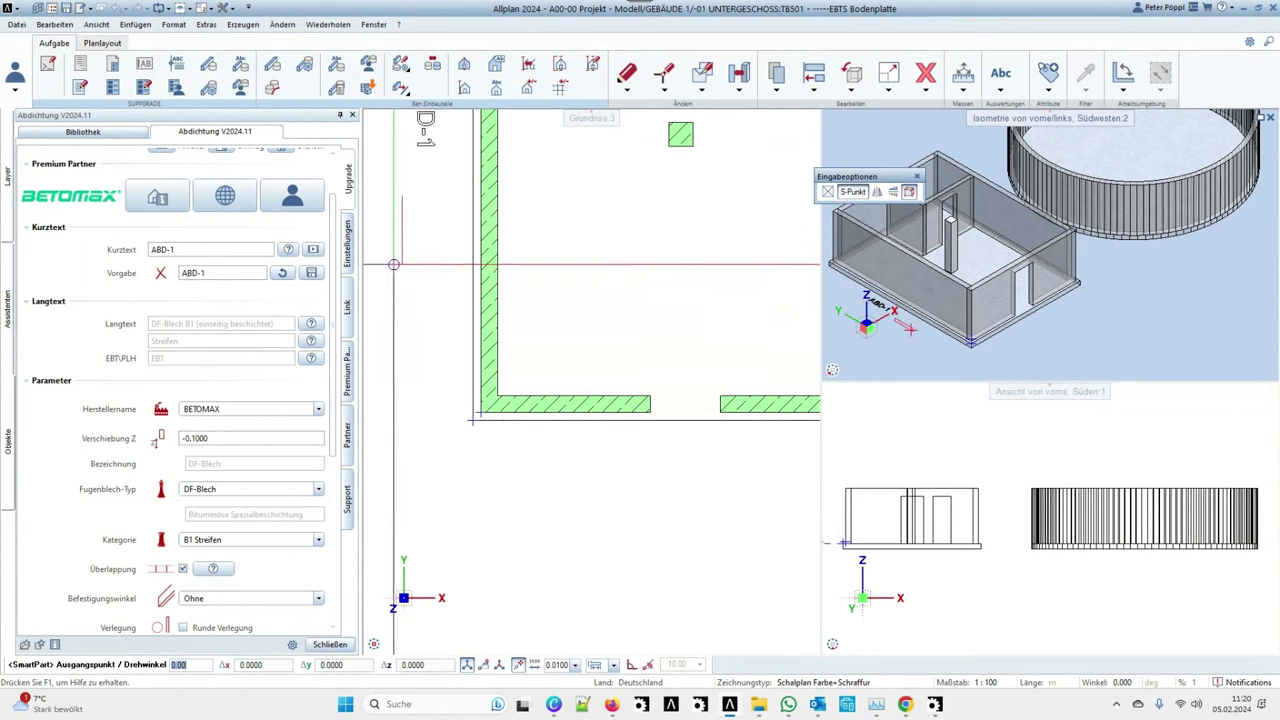
Try the Langtext and Langtext gespalten options for the SmartPart's Beschriftung, then switch it back to Kurztext.
{"action": "left_click", "coordinate": [348, 257]}
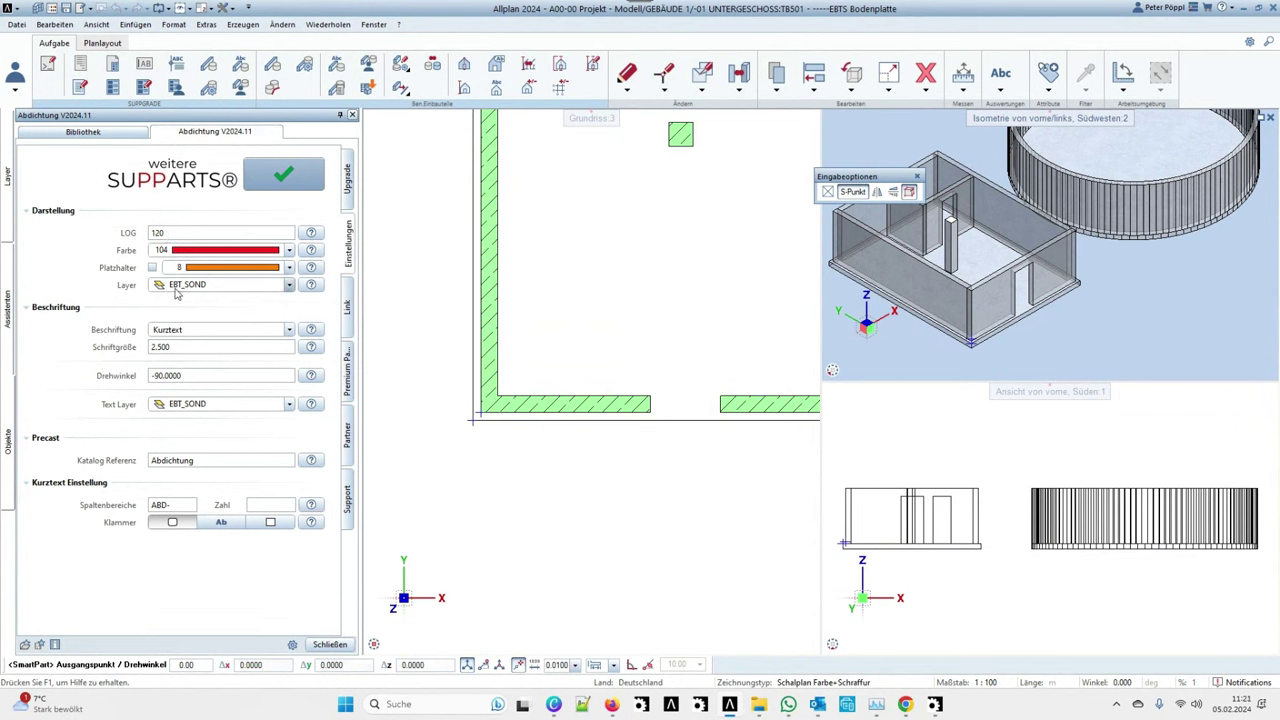
{"action": "left_click", "coordinate": [206, 330]}
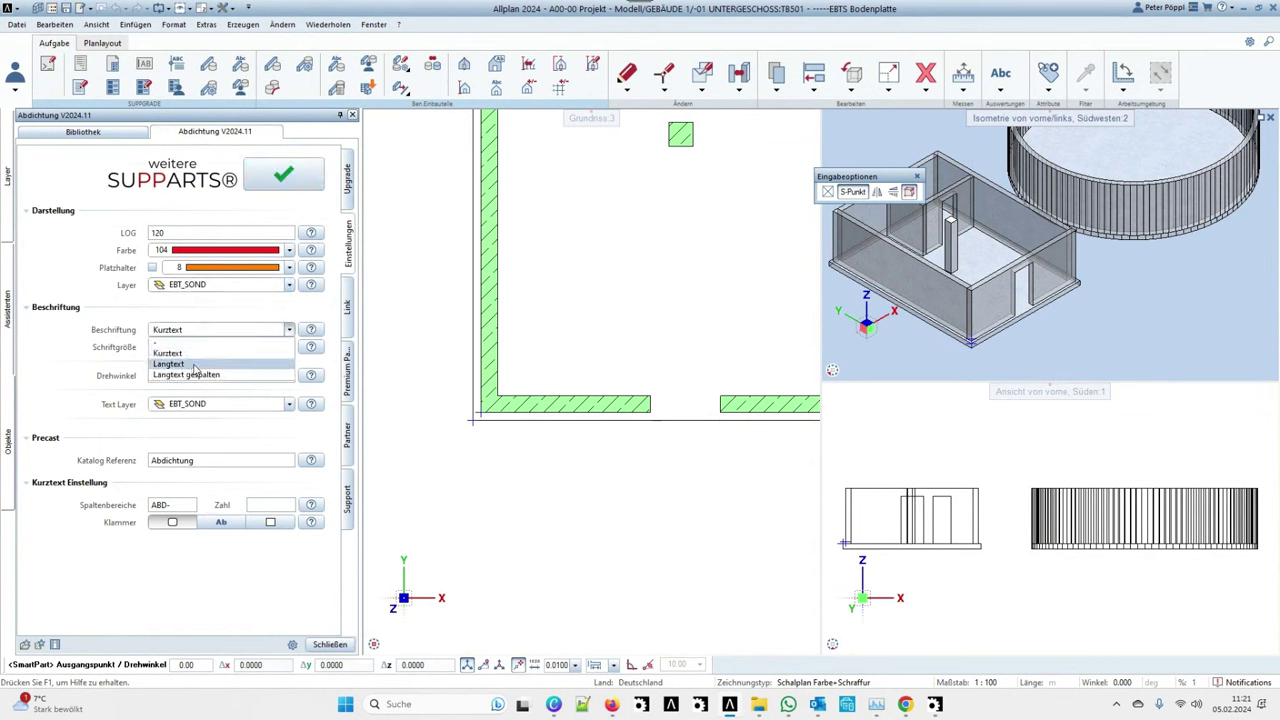
{"action": "left_click", "coordinate": [193, 365]}
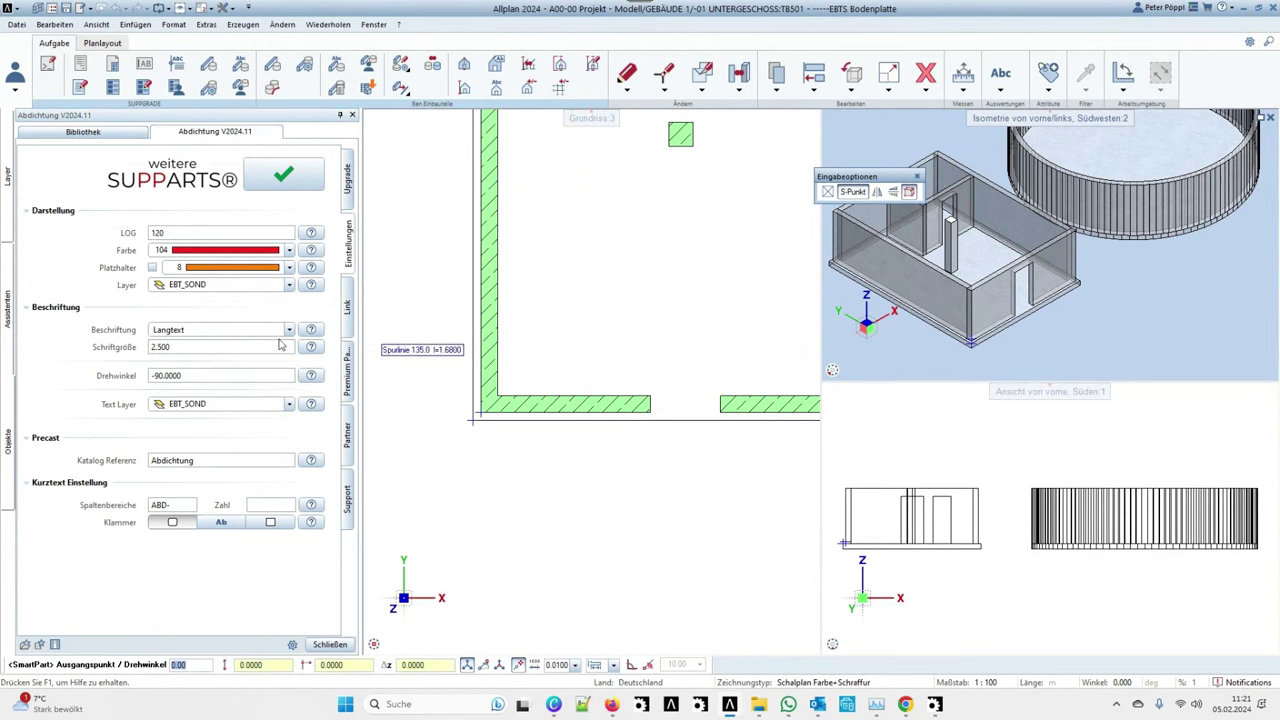
{"action": "left_click", "coordinate": [206, 330]}
{"action": "left_click", "coordinate": [195, 381]}
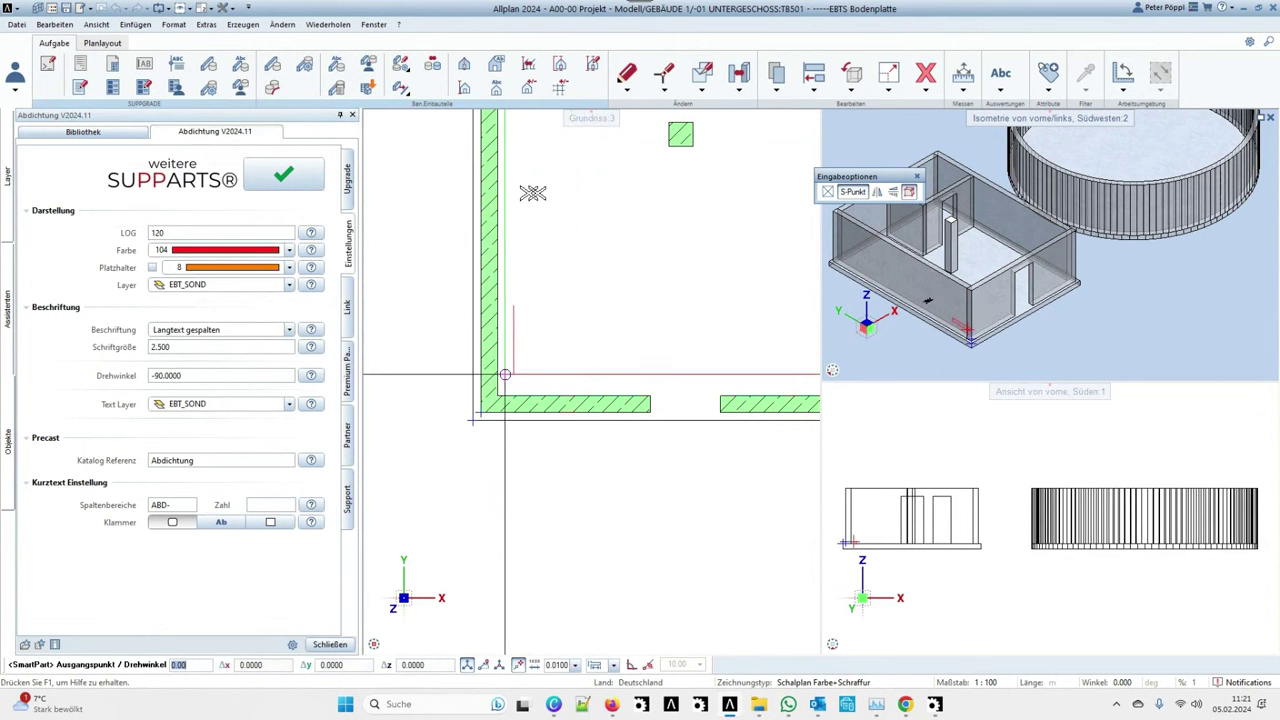
{"action": "left_click", "coordinate": [229, 333]}
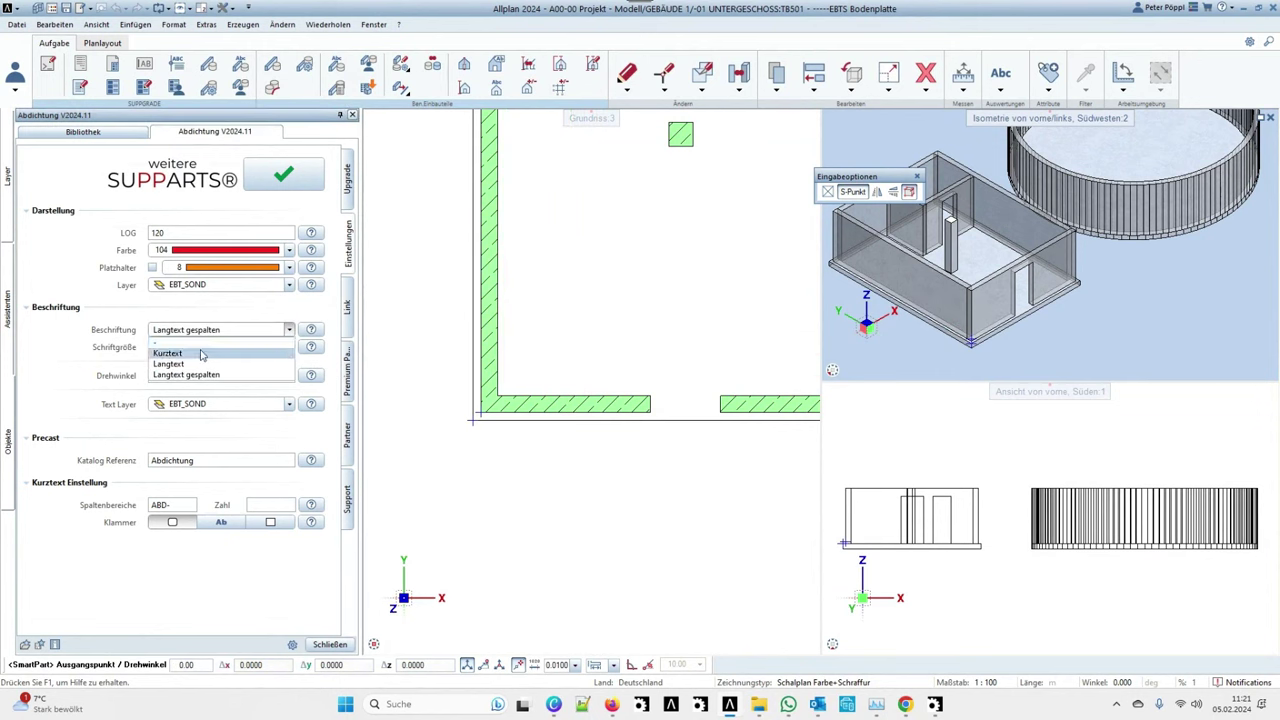
{"action": "left_click", "coordinate": [200, 354]}
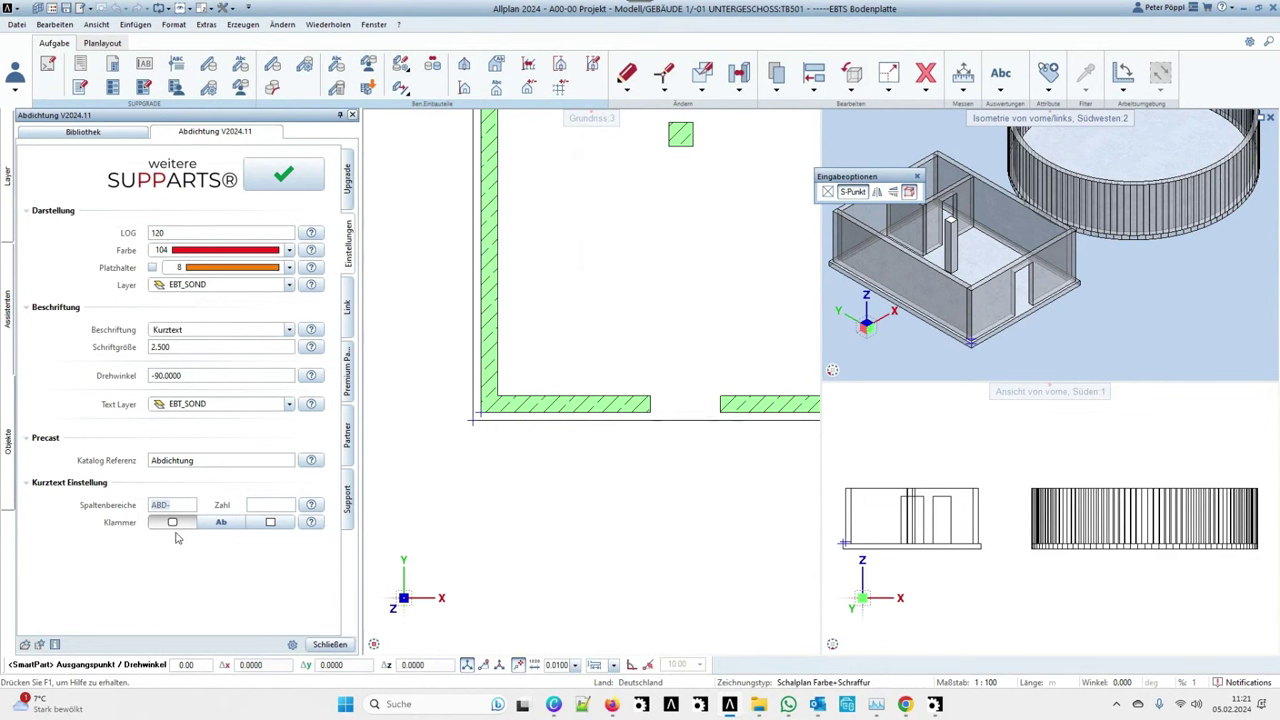
Set the short-text prefix under Spaltenbereiche to "A-" and close the Abdichtung SmartPart.
{"action": "left_click", "coordinate": [219, 523]}
{"action": "type", "text": "A-"}
{"action": "left_click", "coordinate": [349, 180]}
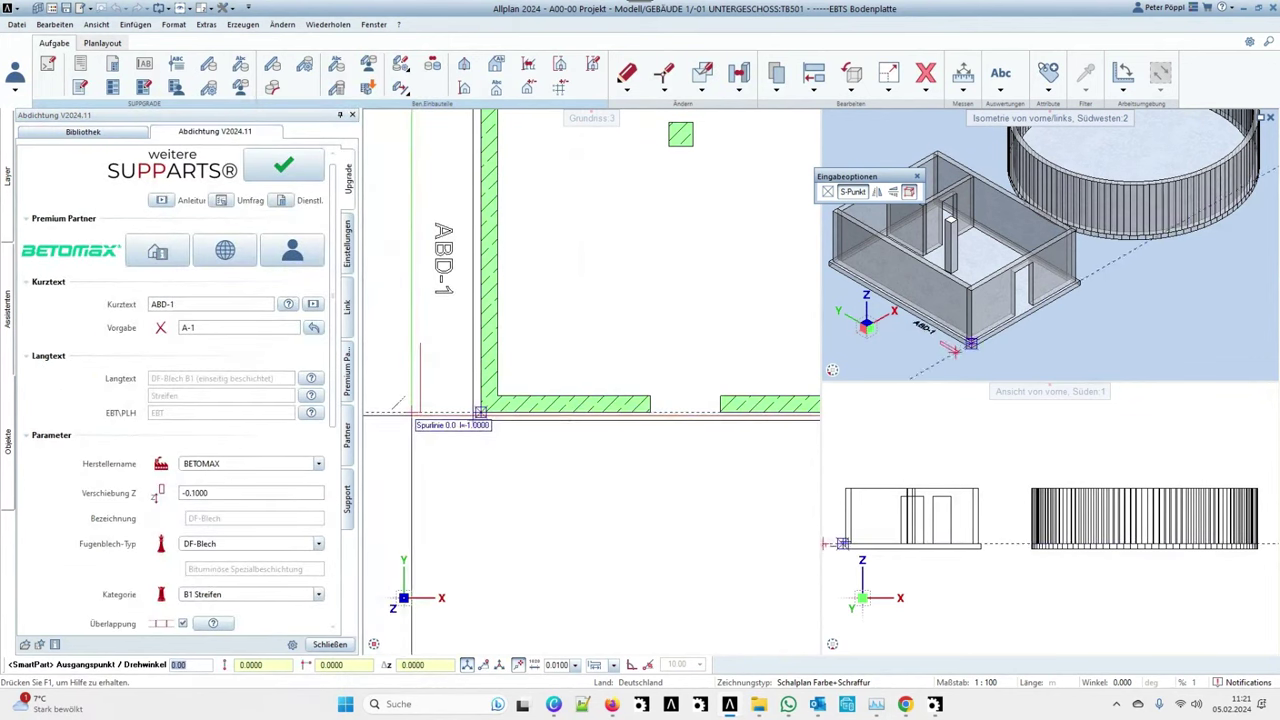
{"action": "left_click", "coordinate": [345, 648]}
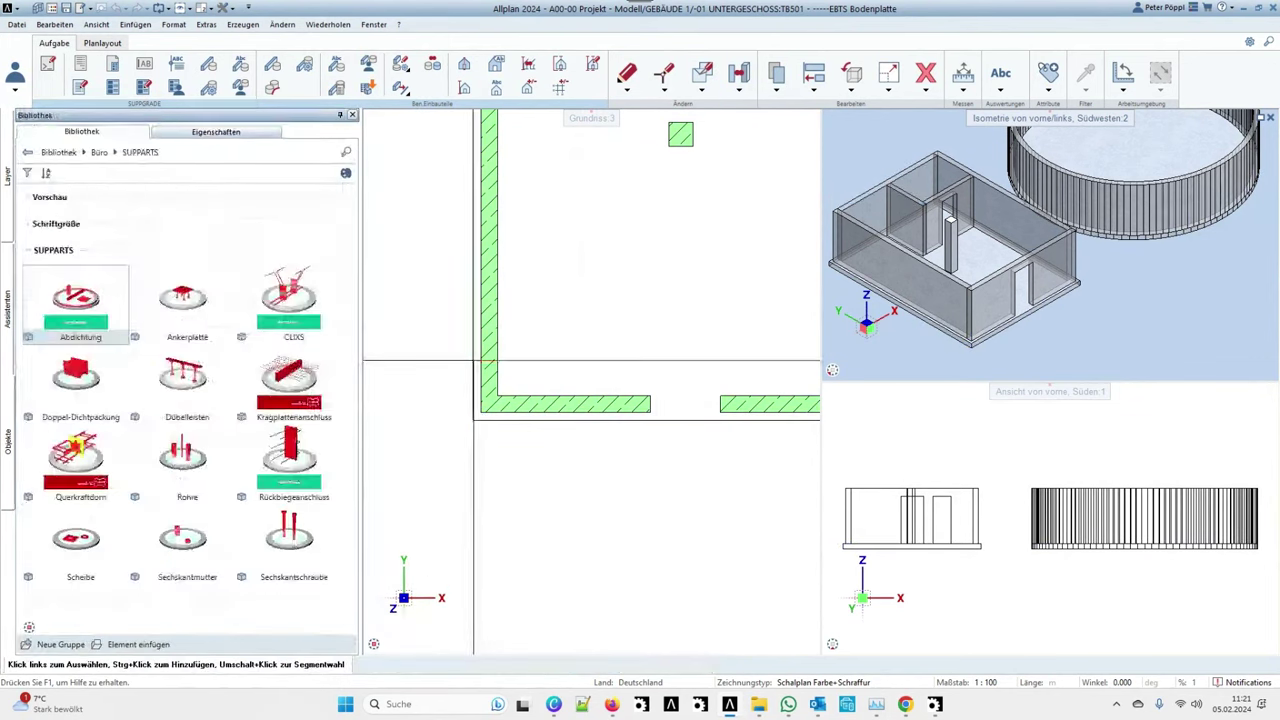
Start the Abdichtung SmartPart again from the library and check its Spaltenbereiche prefix setting.
{"action": "double_click", "coordinate": [96, 313]}
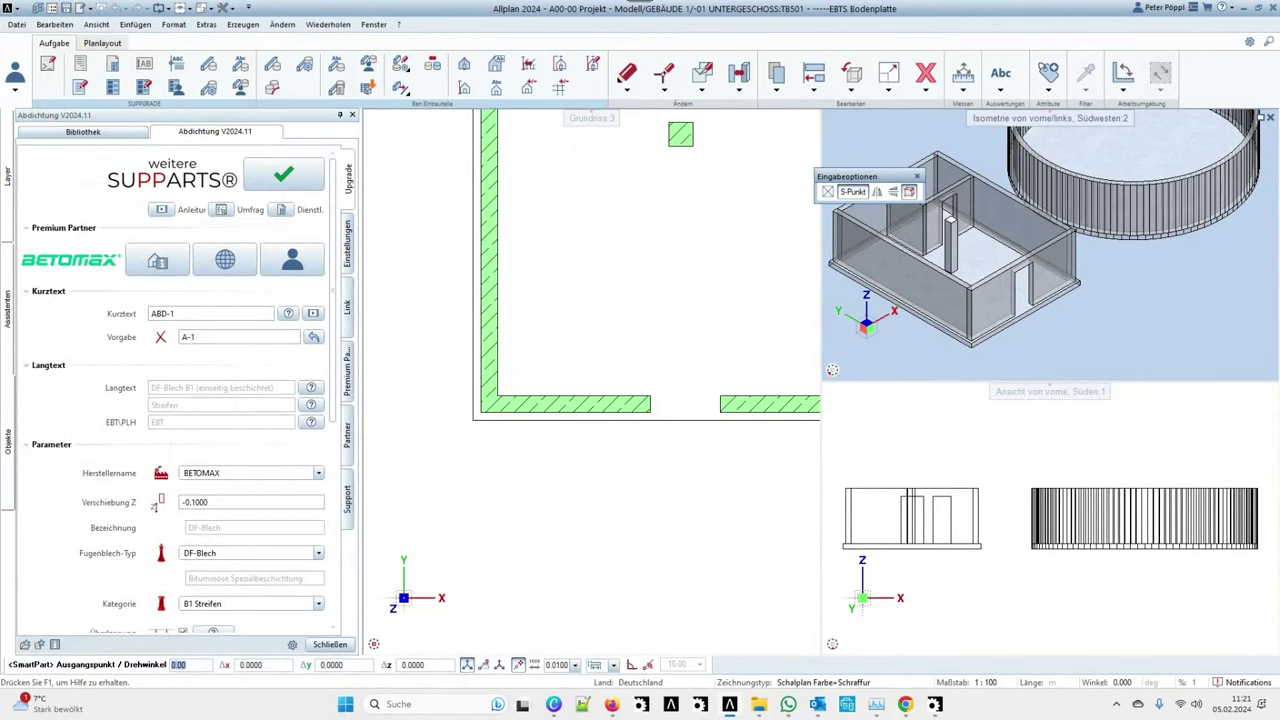
{"action": "left_click", "coordinate": [348, 243]}
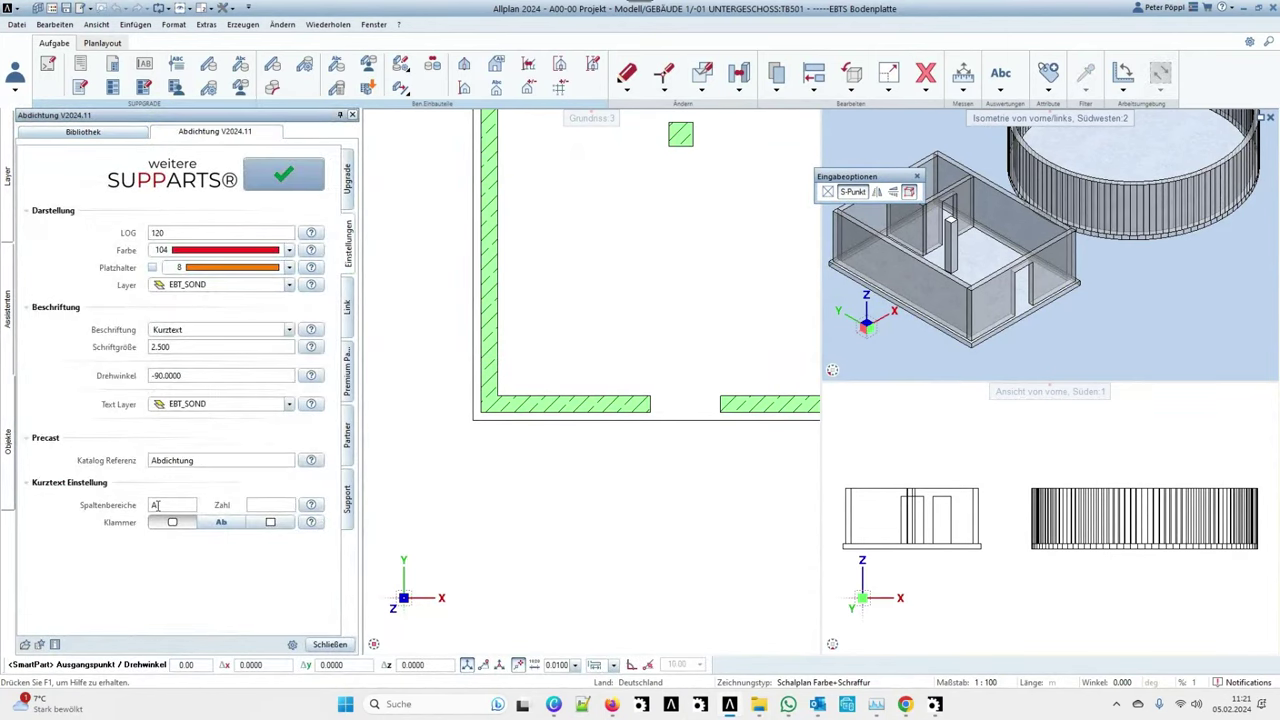
{"action": "left_click", "coordinate": [348, 198]}
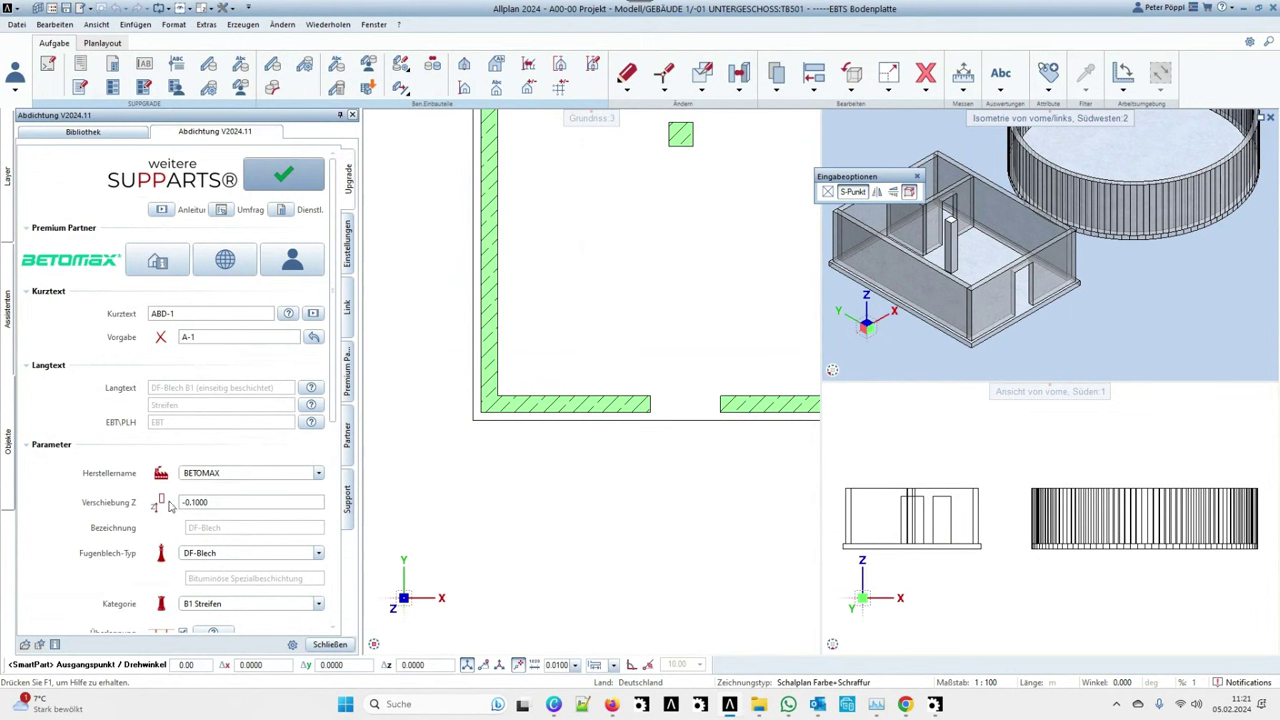
Set the Abdichtung SmartPart's Positive Länge to 100 and its Kategorie to B2 Rolle.
{"action": "scroll", "coordinate": [500, 450], "scroll_direction": "down", "scroll_amount": 3}
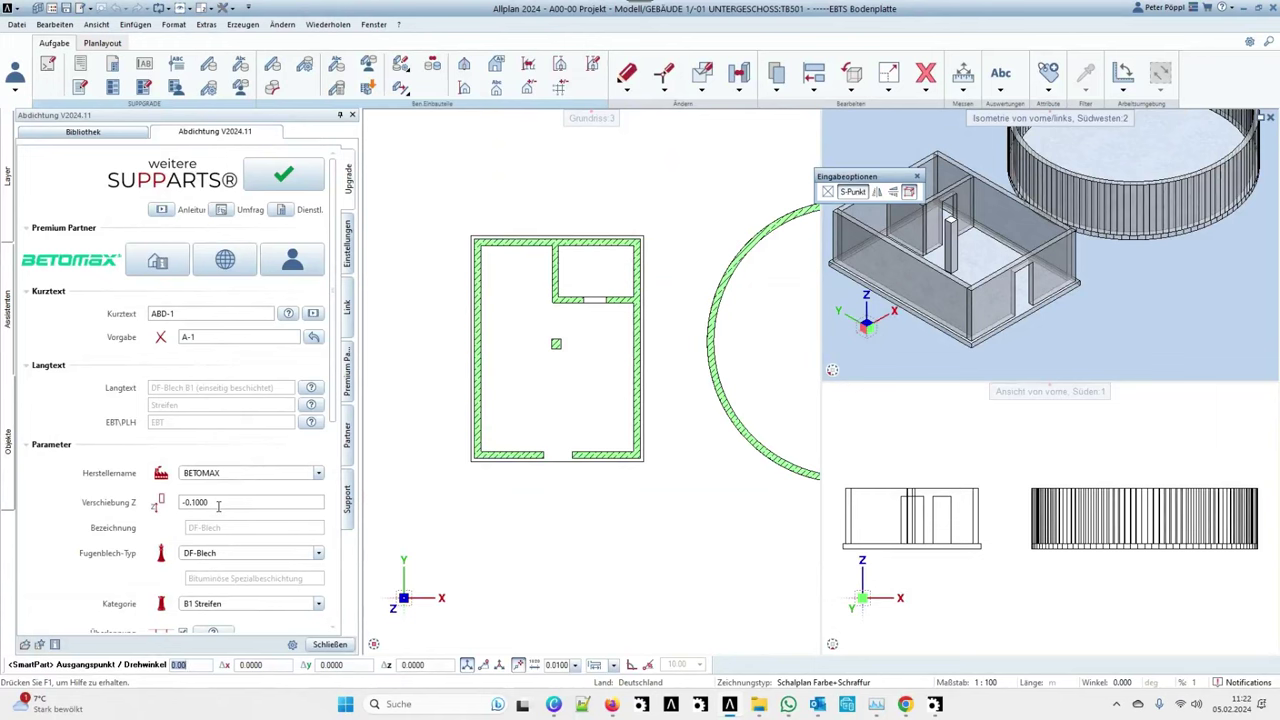
{"action": "scroll", "coordinate": [140, 426], "scroll_direction": "down", "scroll_amount": 3}
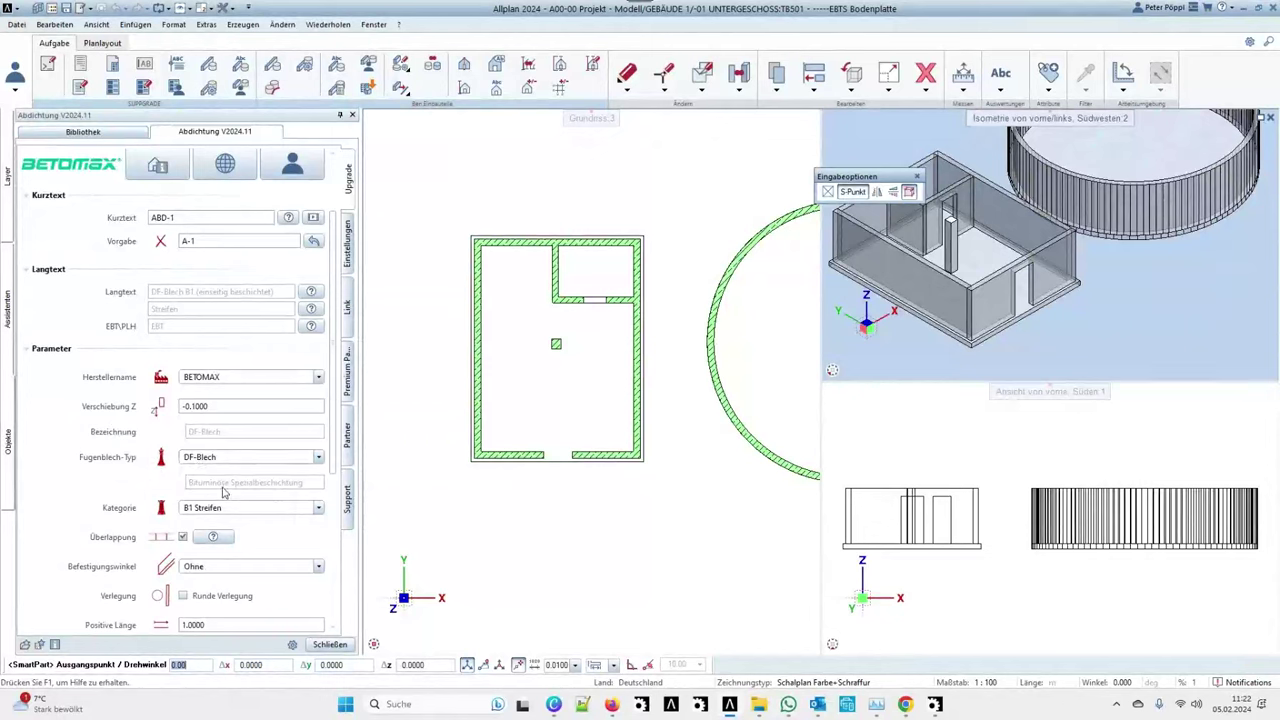
{"action": "scroll", "coordinate": [140, 462], "scroll_direction": "down", "scroll_amount": 4}
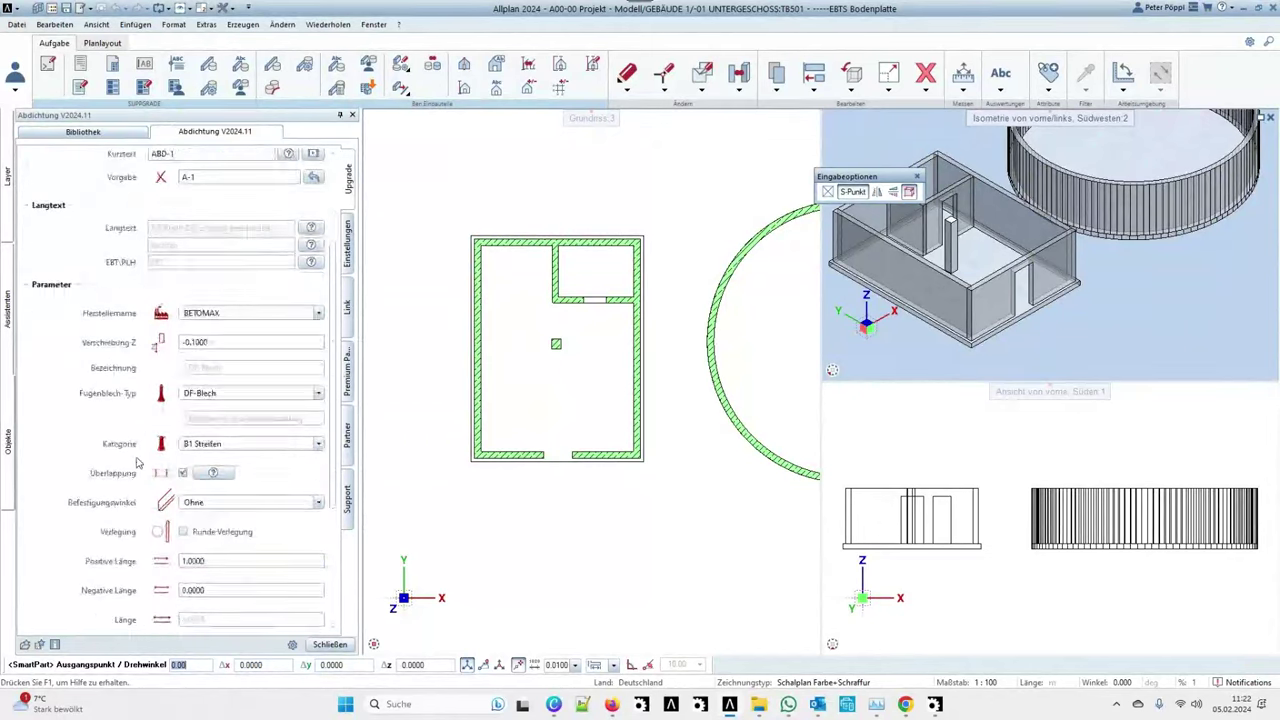
{"action": "left_click", "coordinate": [221, 382]}
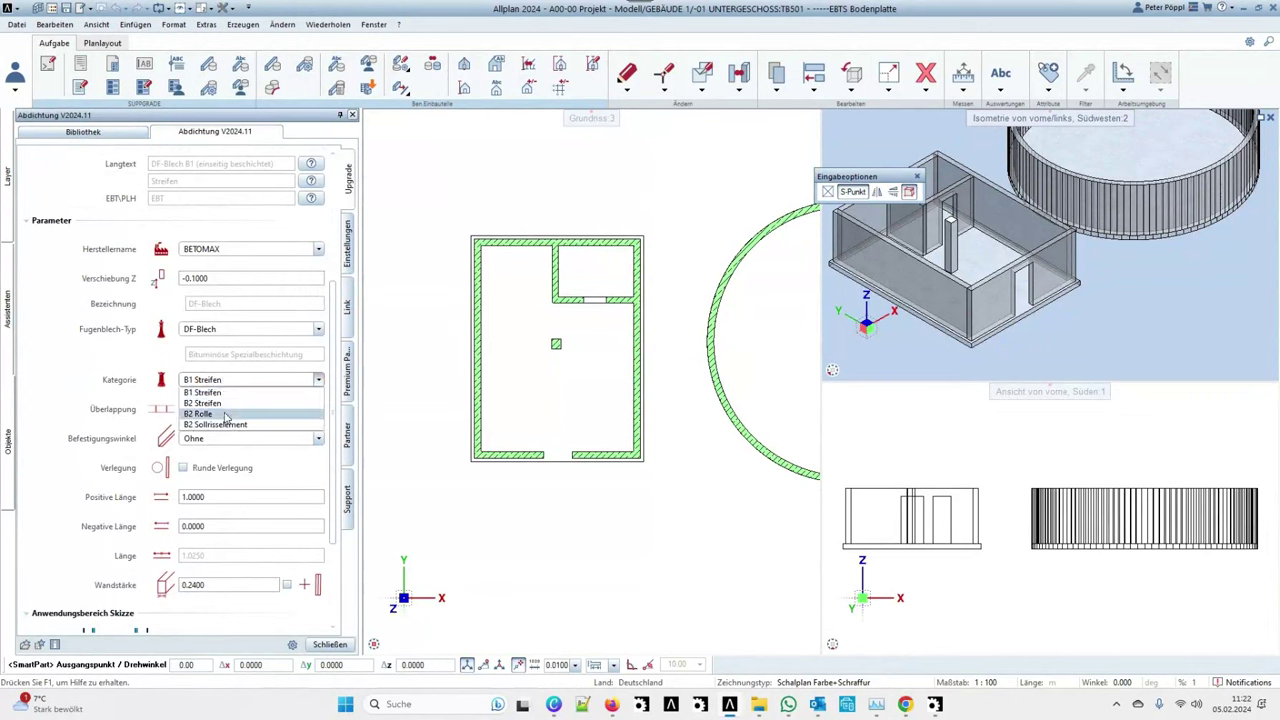
{"action": "left_click", "coordinate": [236, 393]}
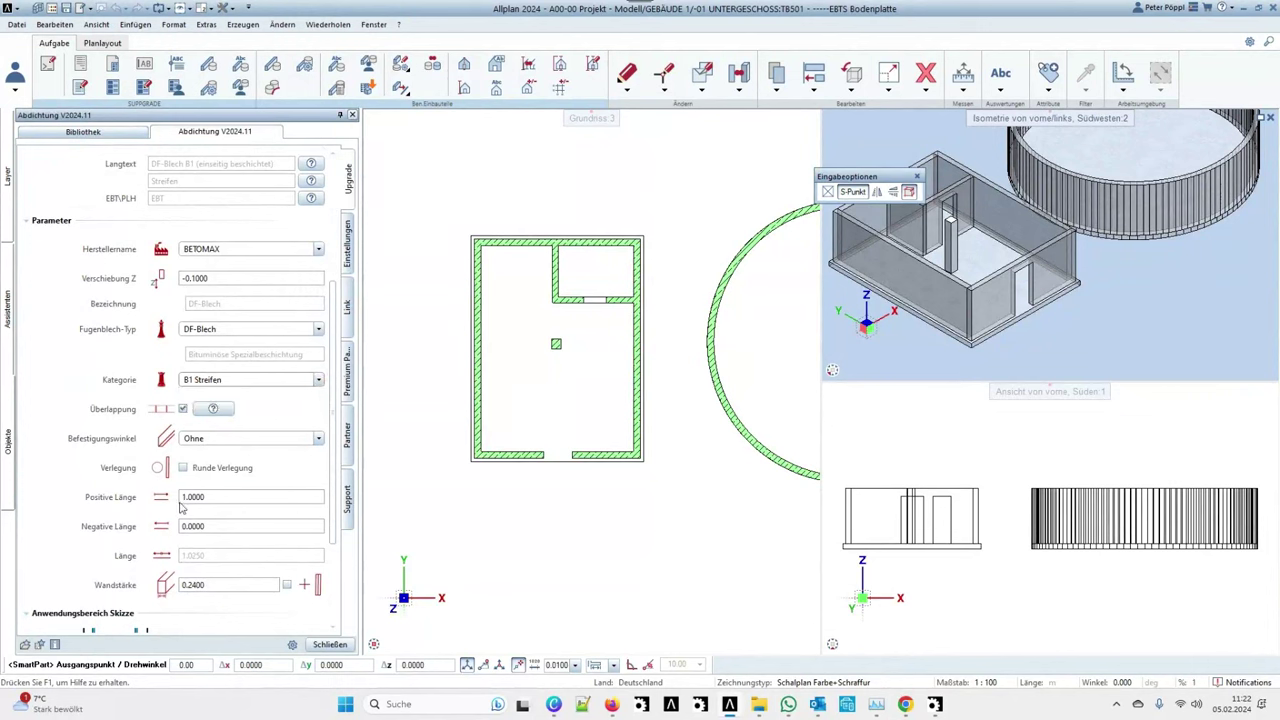
{"action": "double_click", "coordinate": [200, 497]}
{"action": "type", "text": "11"}
{"action": "key", "text": "Return"}
{"action": "left_click", "coordinate": [318, 380]}
{"action": "left_click", "coordinate": [244, 416]}
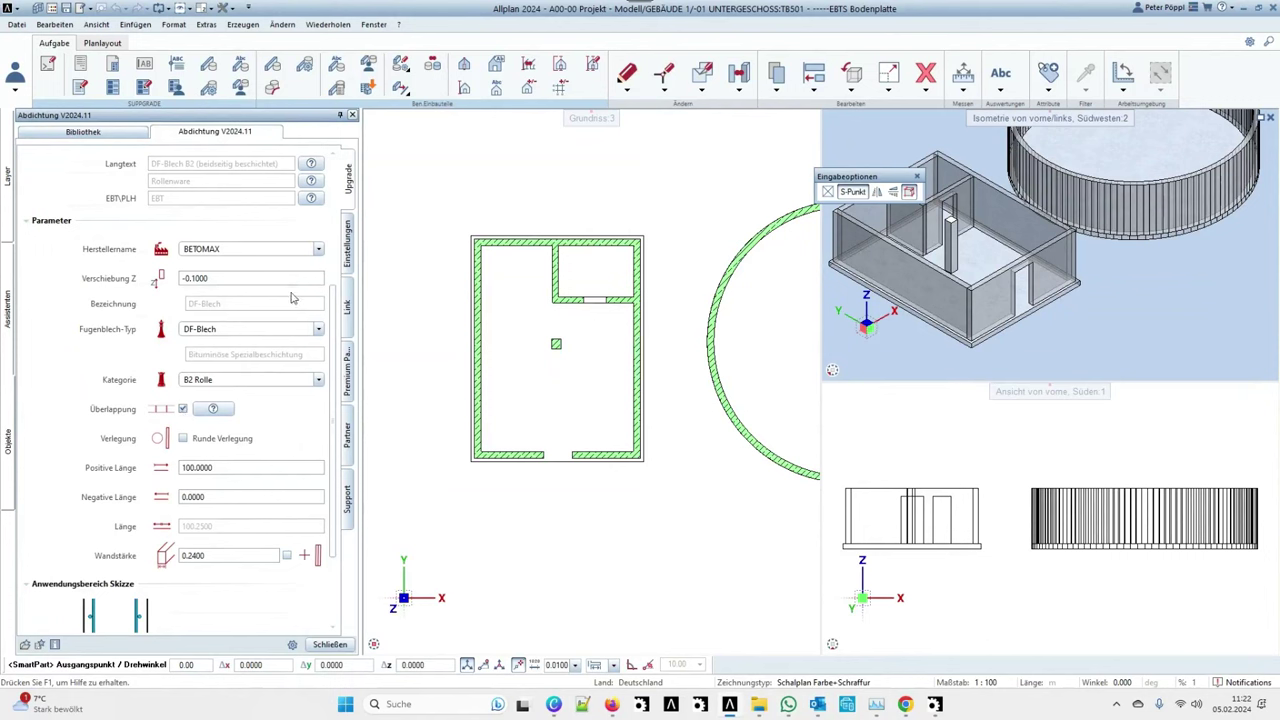
Examine the SmartPart's available Fugenblech-Typ and Herstellername options, keeping DF-Blech and BETOMAX, and look through the remaining parameters.
{"action": "left_click", "coordinate": [298, 331]}
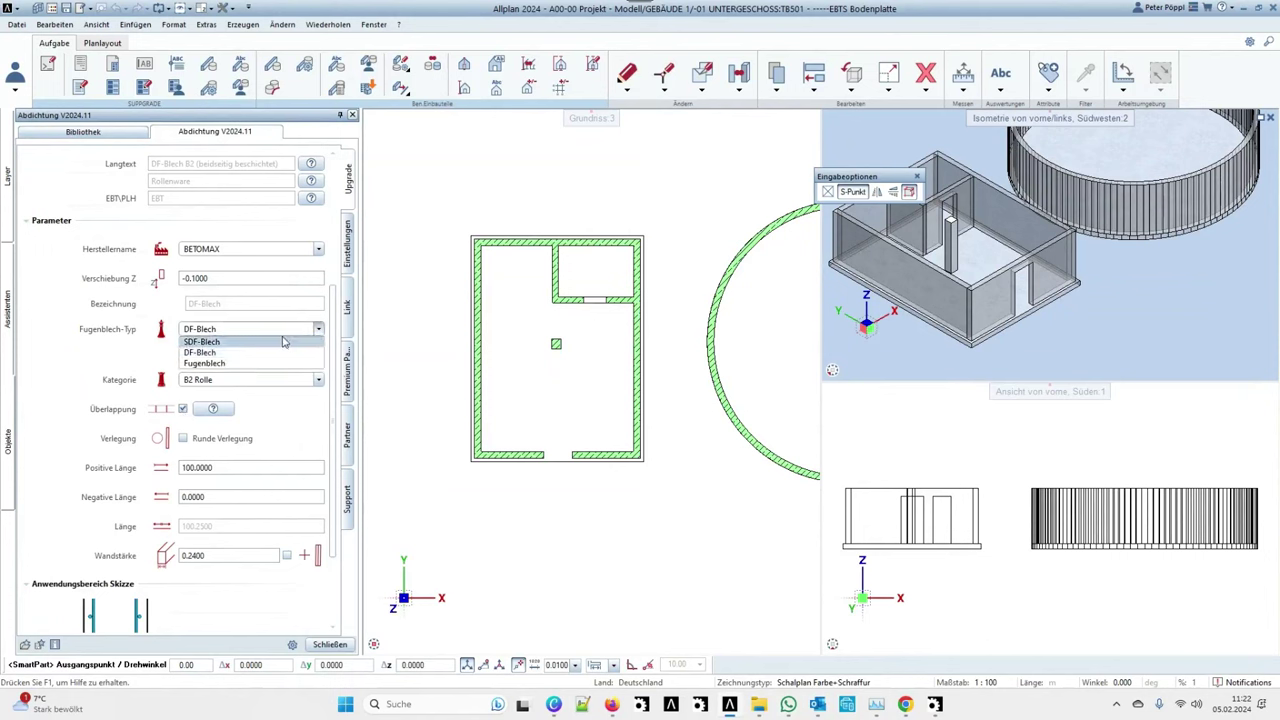
{"action": "left_click", "coordinate": [220, 353]}
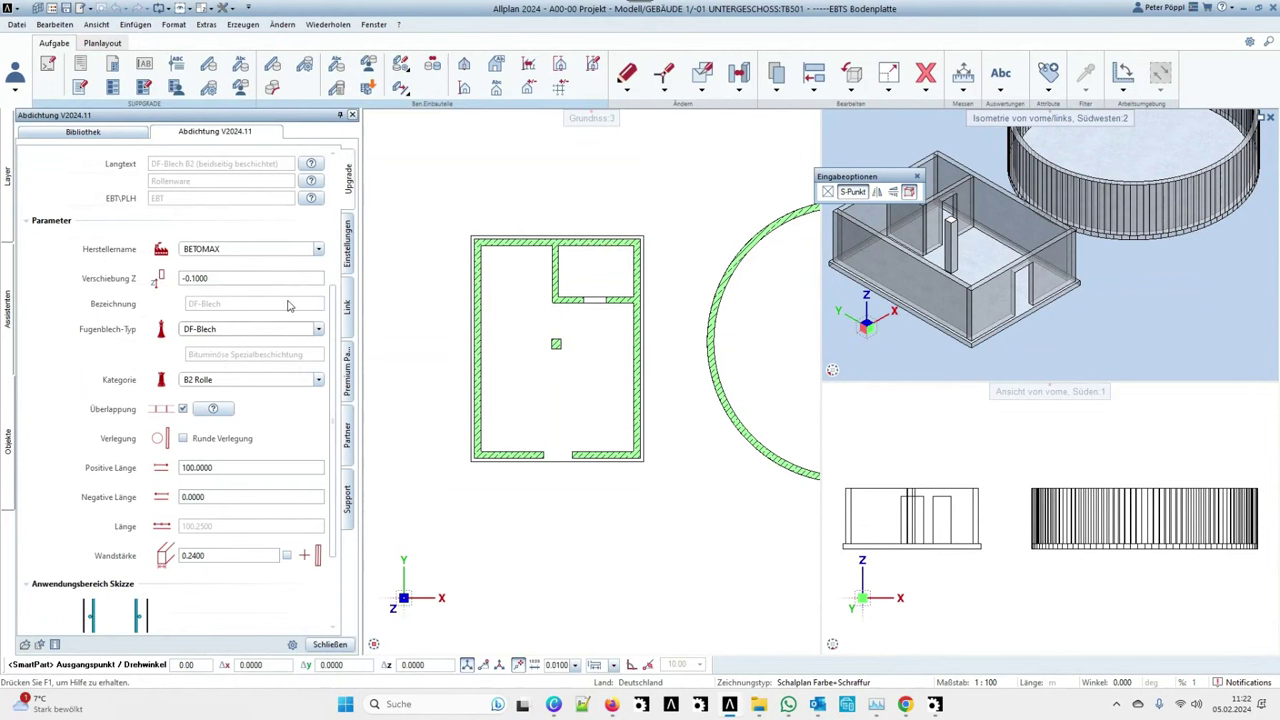
{"action": "left_click", "coordinate": [318, 250]}
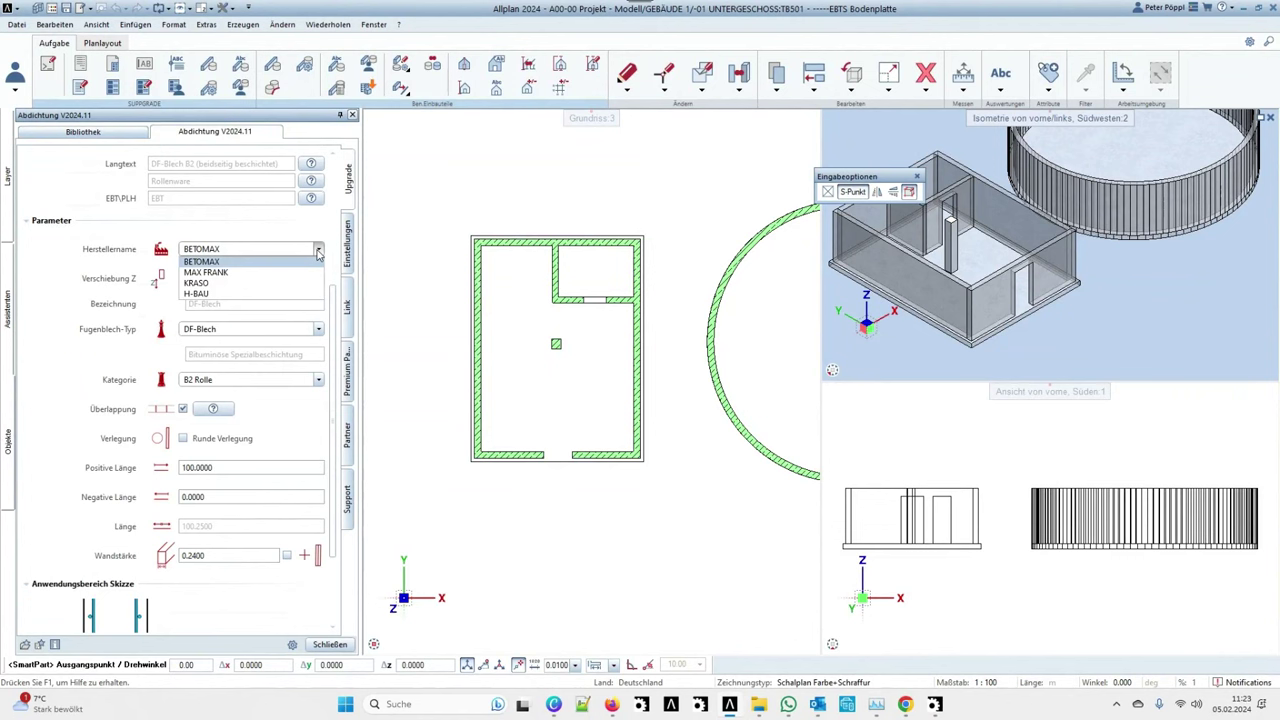
{"action": "left_click", "coordinate": [318, 254]}
{"action": "scroll", "coordinate": [128, 312], "scroll_direction": "up", "scroll_amount": 3}
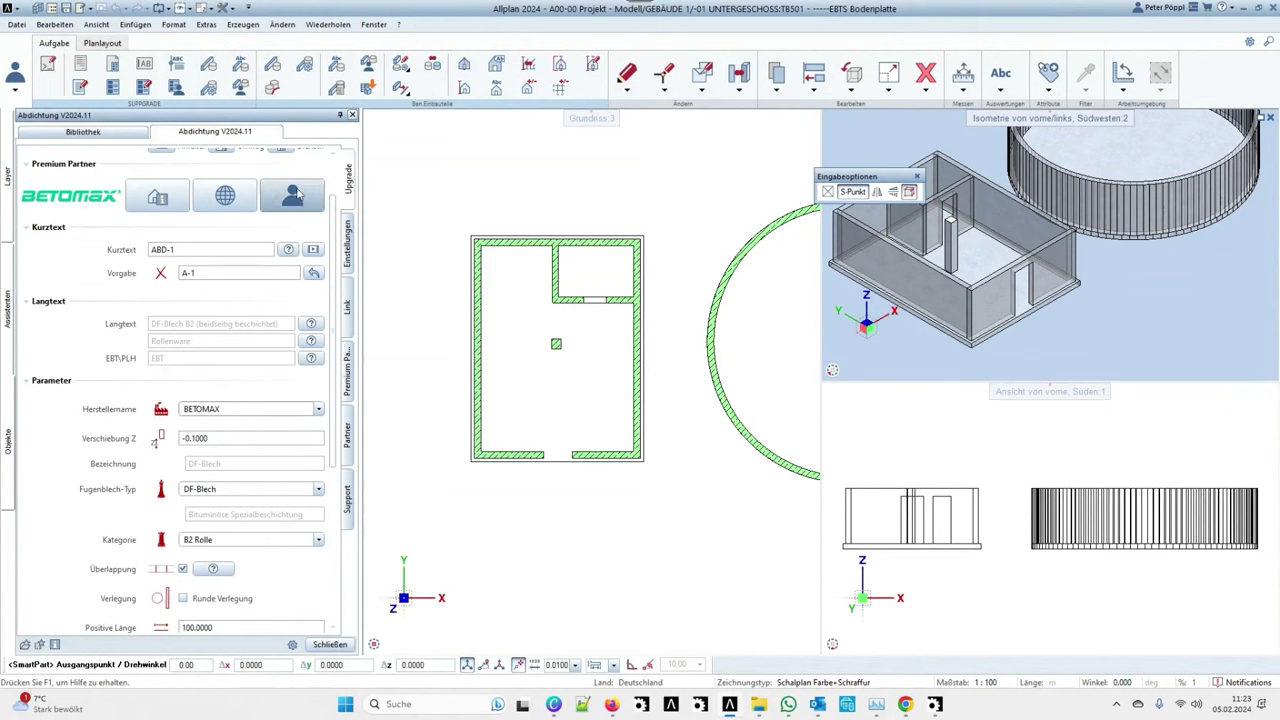
{"action": "scroll", "coordinate": [125, 393], "scroll_direction": "down", "scroll_amount": 2}
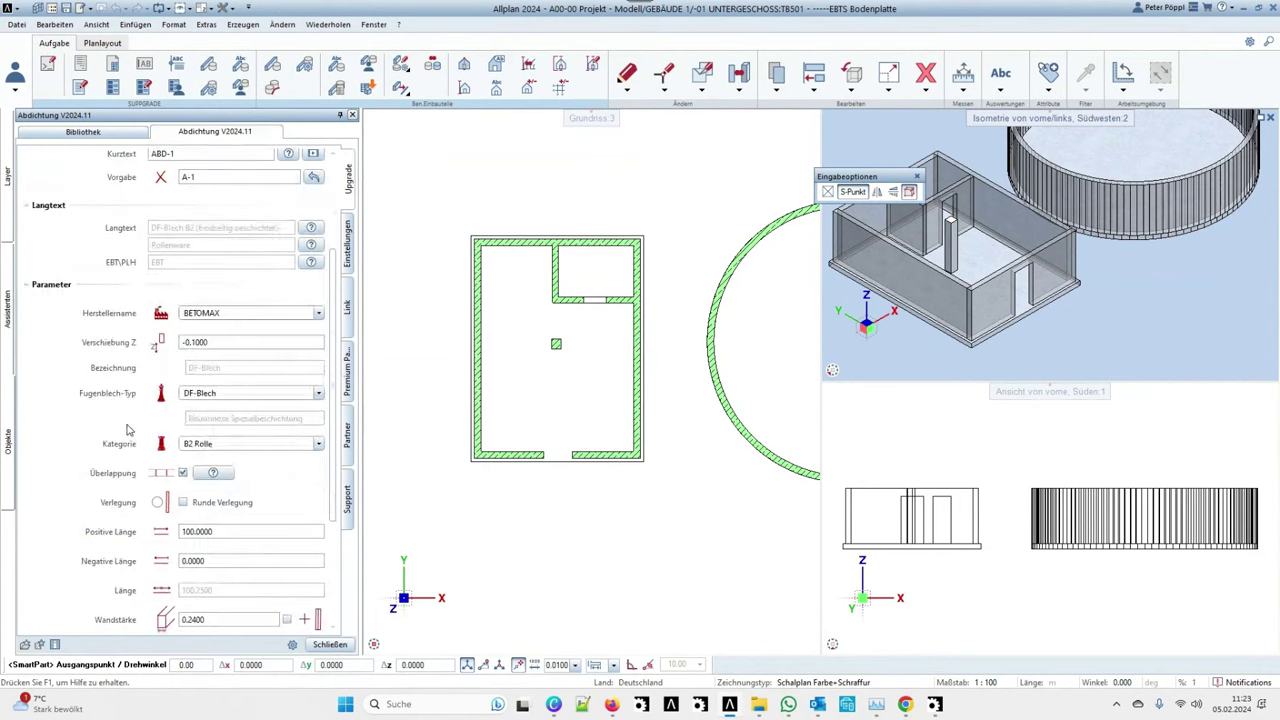
{"action": "scroll", "coordinate": [127, 430], "scroll_direction": "down", "scroll_amount": 1}
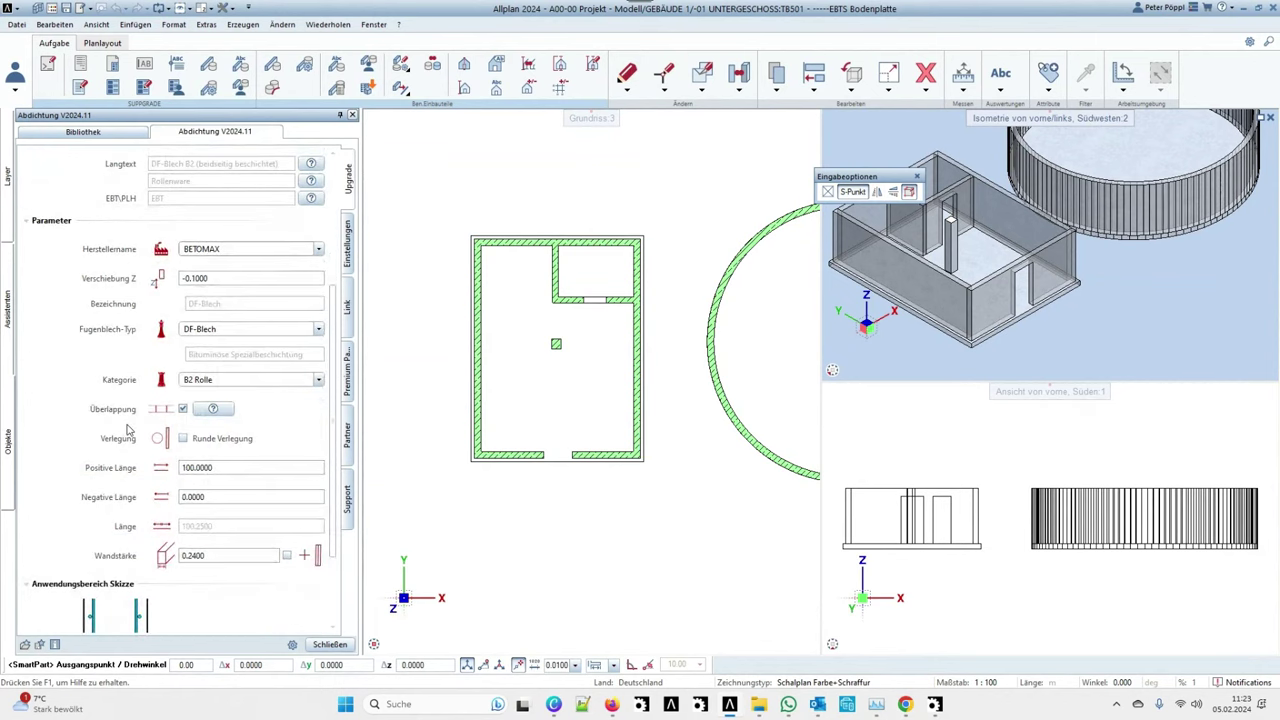
Set the Abdichtung's Positive Länge to 1 and Wandstärke to 0.24, and place it in the left wall at the rectangular building's lower-left corner.
{"action": "left_click", "coordinate": [250, 467]}
{"action": "type", "text": "1"}
{"action": "key", "text": "Return"}
{"action": "scroll", "coordinate": [469, 440], "scroll_direction": "down", "scroll_amount": 1}
{"action": "scroll", "coordinate": [488, 483], "scroll_direction": "up", "scroll_amount": 5}
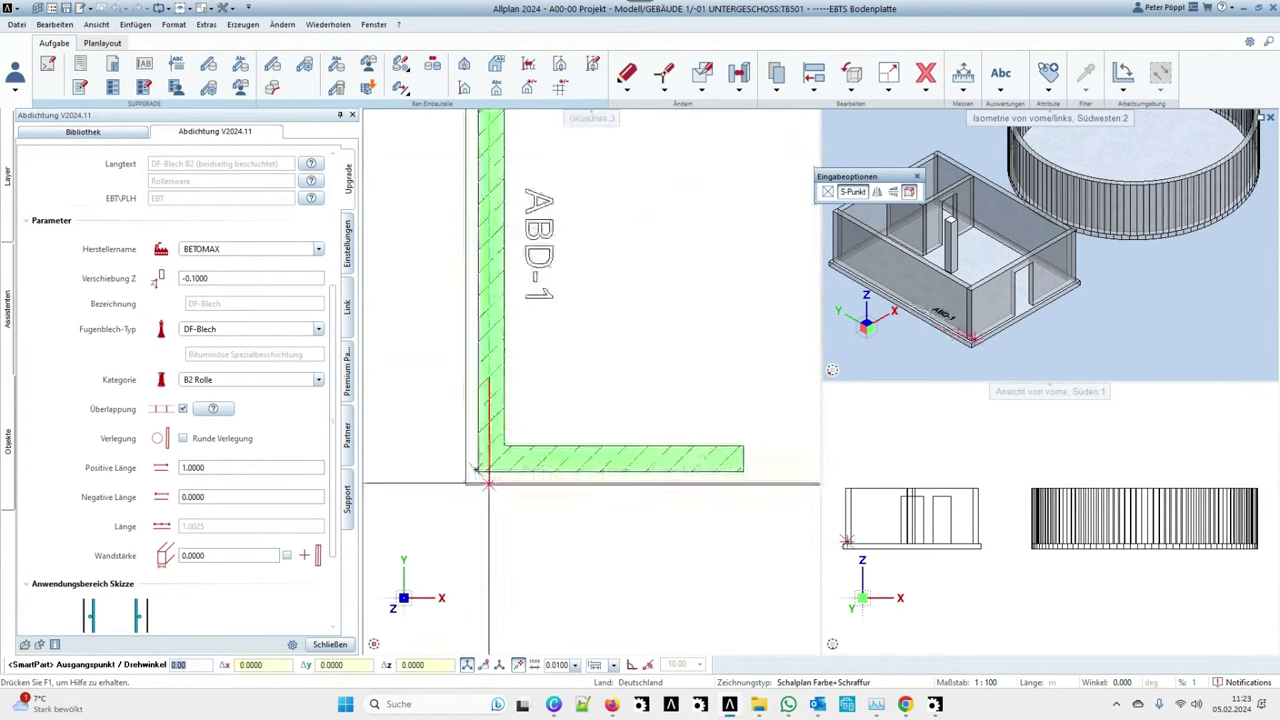
{"action": "scroll", "coordinate": [488, 483], "scroll_direction": "up", "scroll_amount": 3}
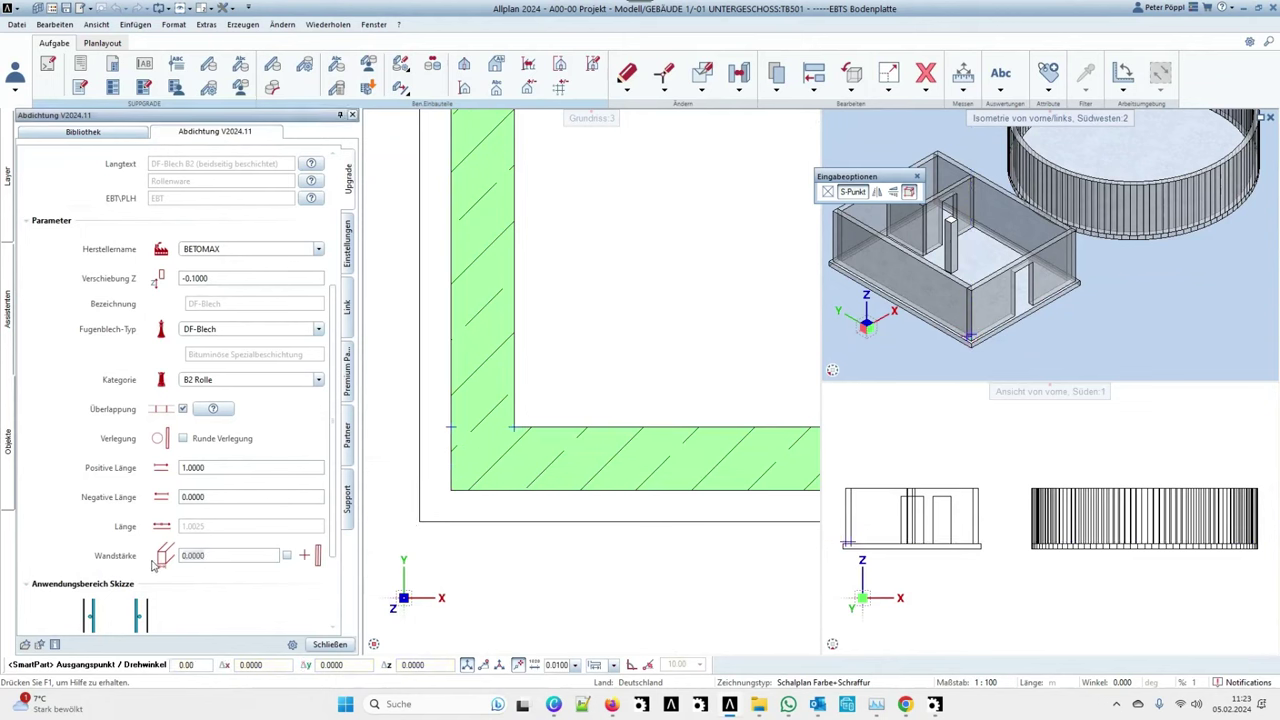
{"action": "type", "text": "0"}
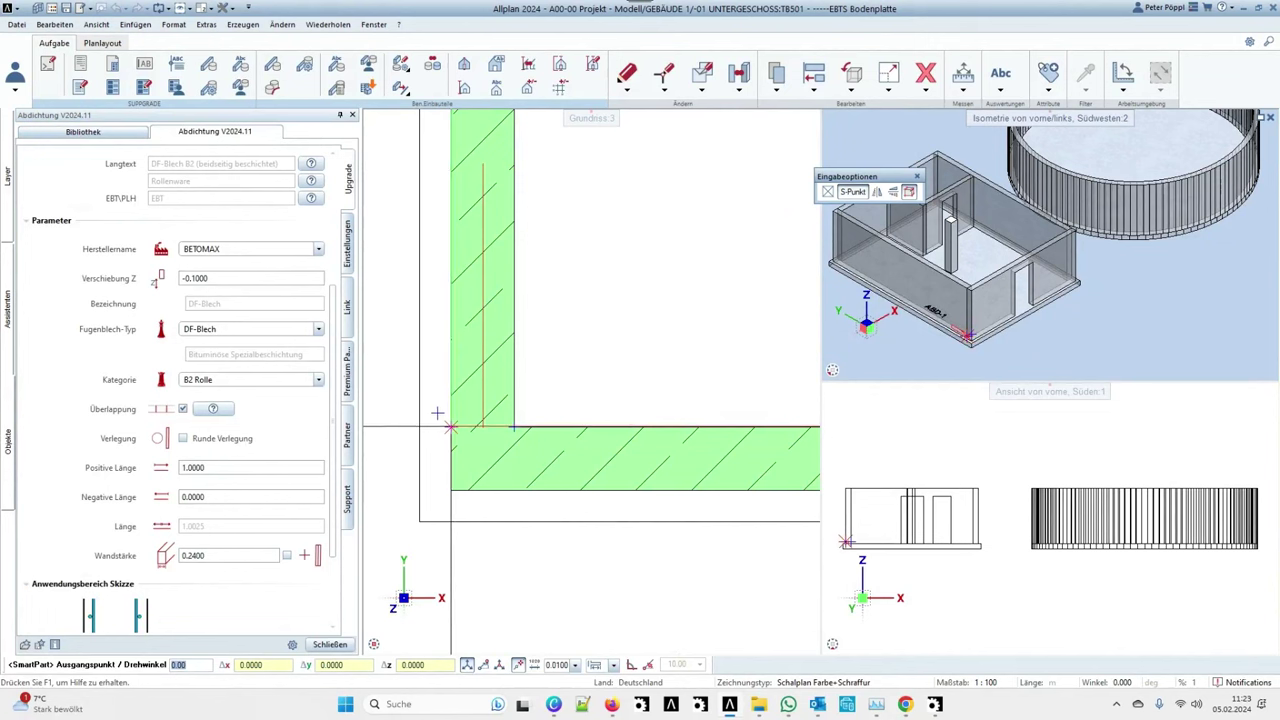
{"action": "left_click", "coordinate": [450, 427]}
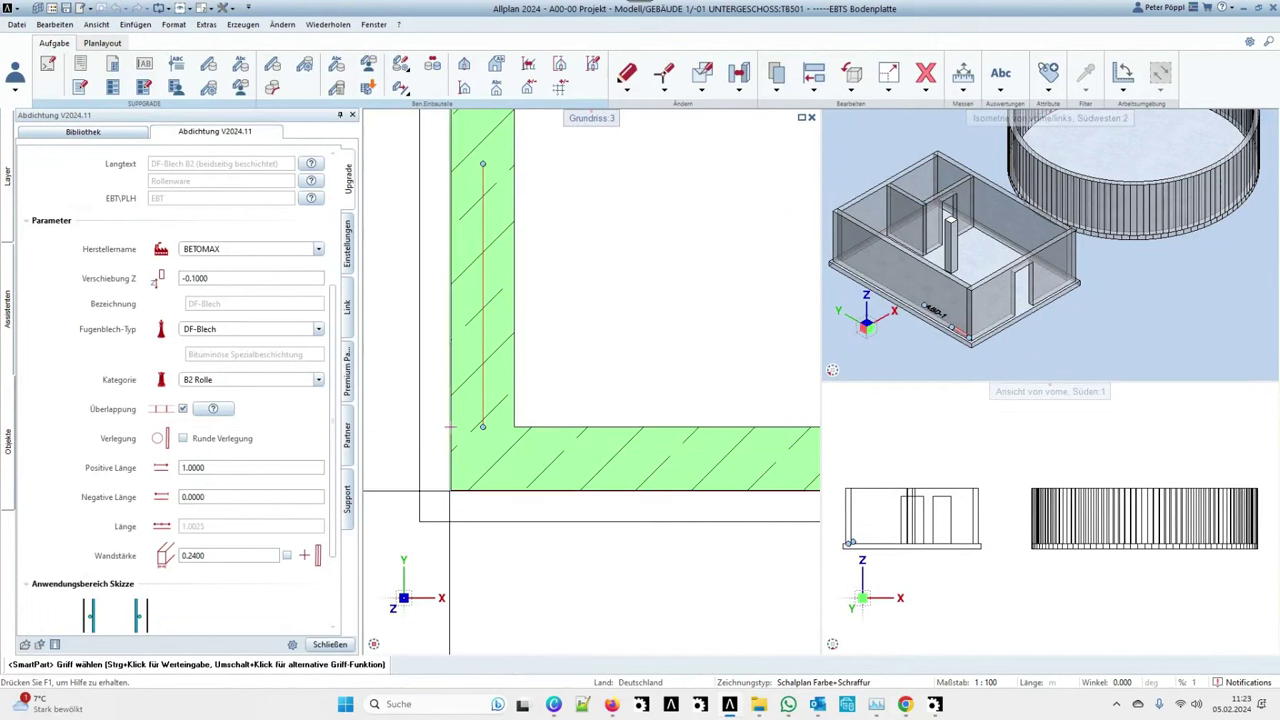
Stretch the joint sheet's lower end to the building's lower-left outer corner, for a Negative Länge of 0.12.
{"action": "left_click", "coordinate": [483, 427]}
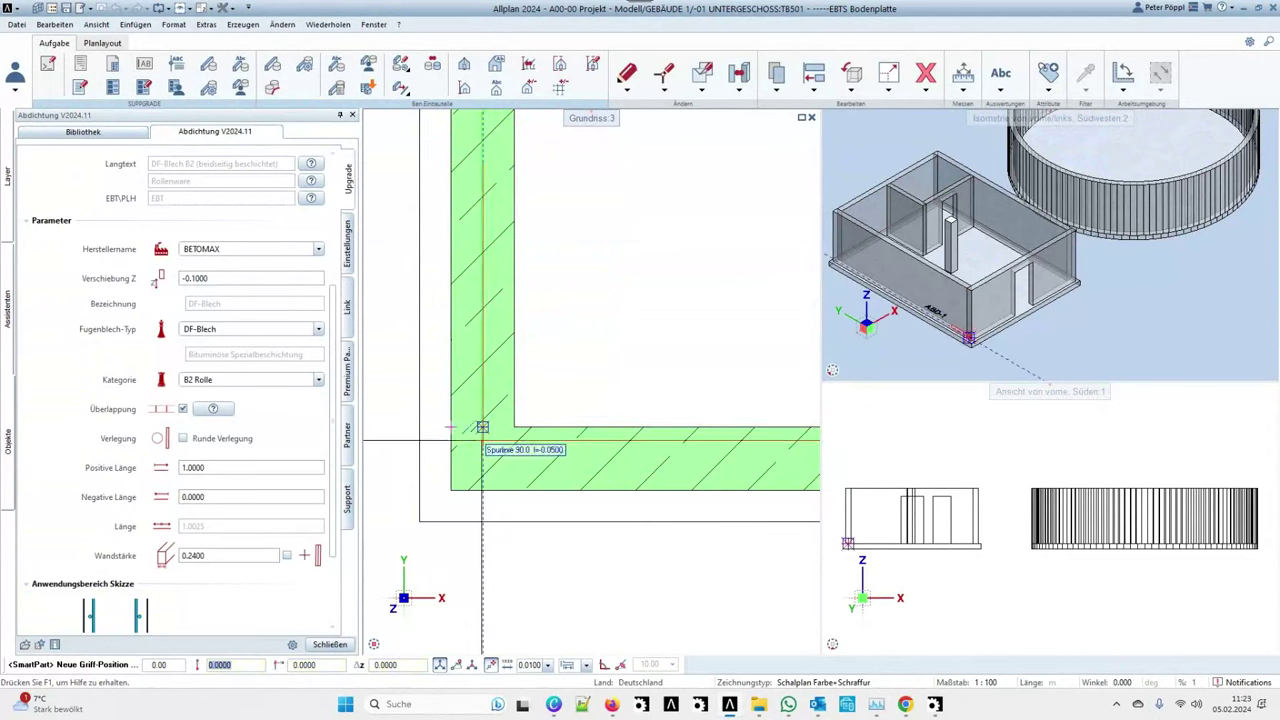
{"action": "left_click", "coordinate": [448, 488]}
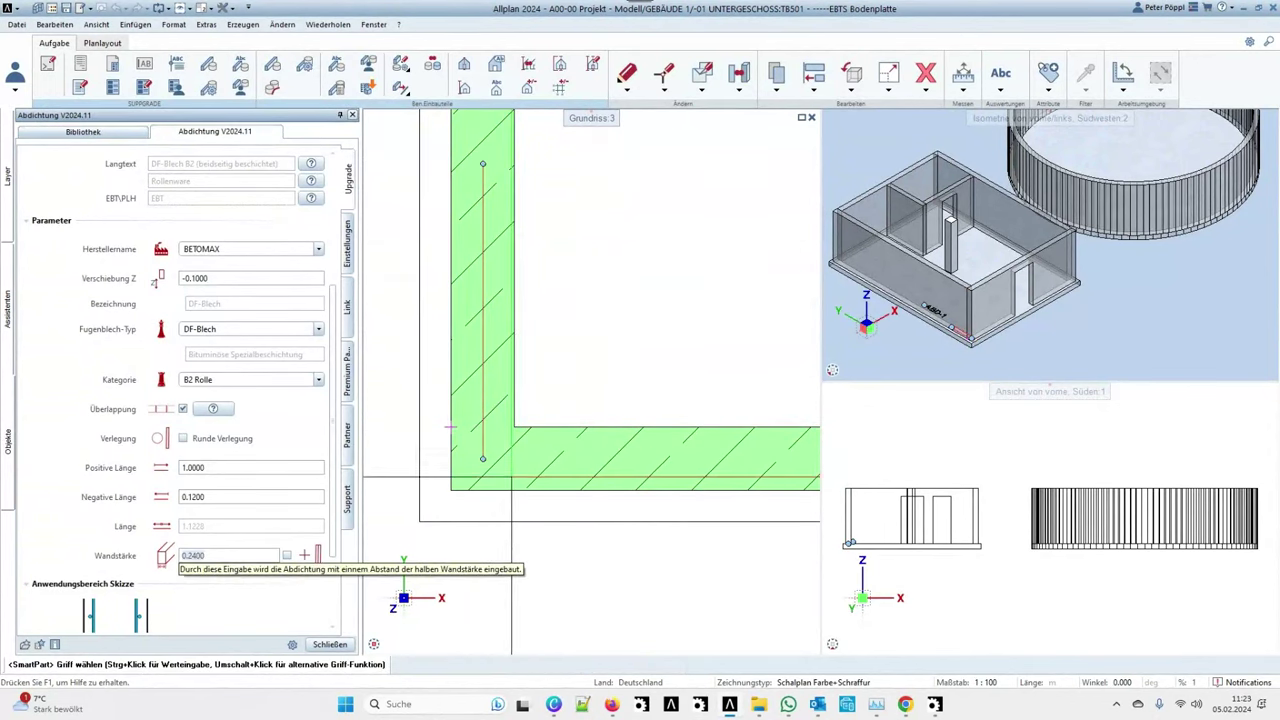
{"action": "scroll", "coordinate": [552, 550], "scroll_direction": "down", "scroll_amount": 3}
{"action": "scroll", "coordinate": [554, 555], "scroll_direction": "down", "scroll_amount": 1}
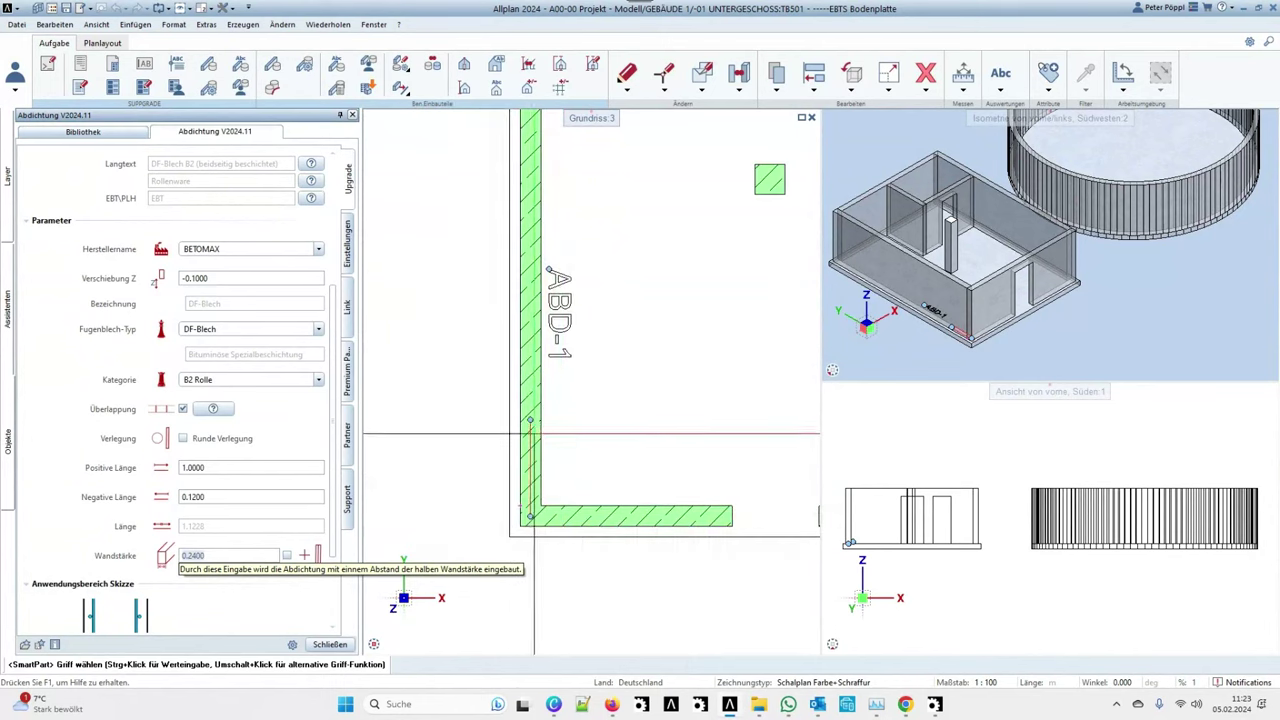
Stretch the joint sheet's other end to the building's upper-left outer corner, for a Positive Länge of 7.4.
{"action": "left_click", "coordinate": [532, 420]}
{"action": "scroll", "coordinate": [534, 400], "scroll_direction": "down", "scroll_amount": 2}
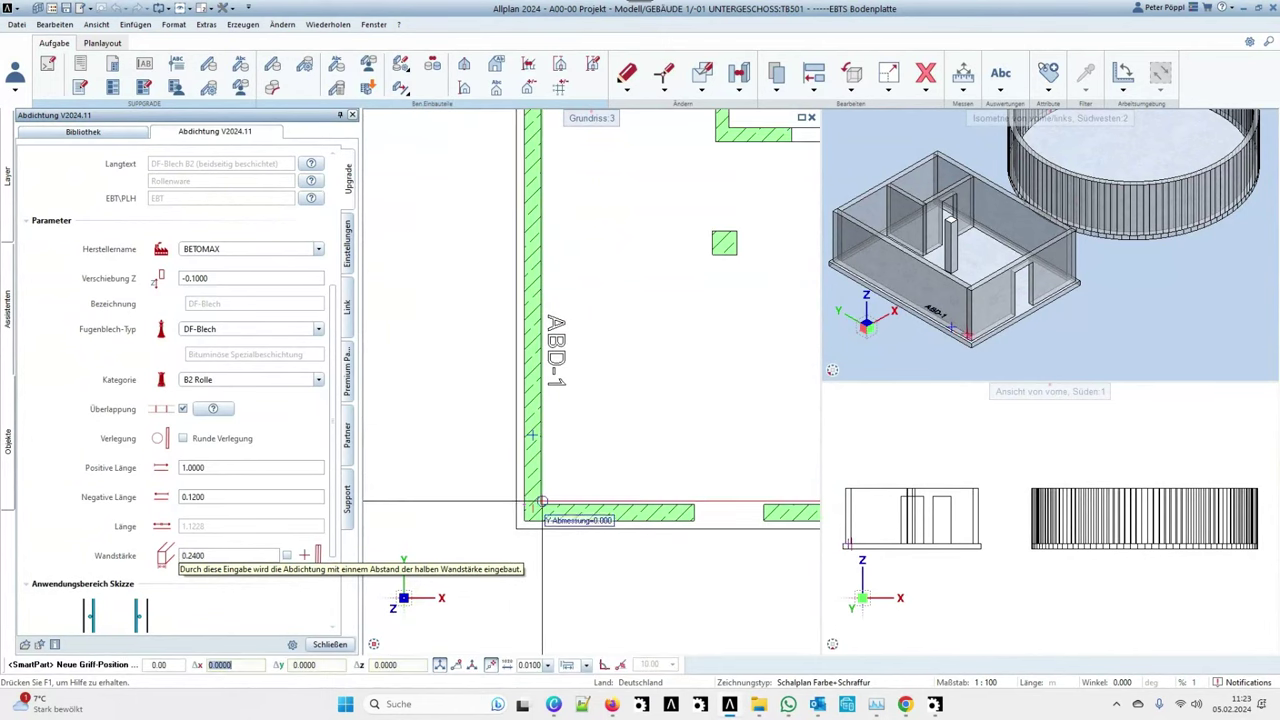
{"action": "scroll", "coordinate": [541, 236], "scroll_direction": "up", "scroll_amount": 3}
{"action": "scroll", "coordinate": [541, 236], "scroll_direction": "up", "scroll_amount": 1}
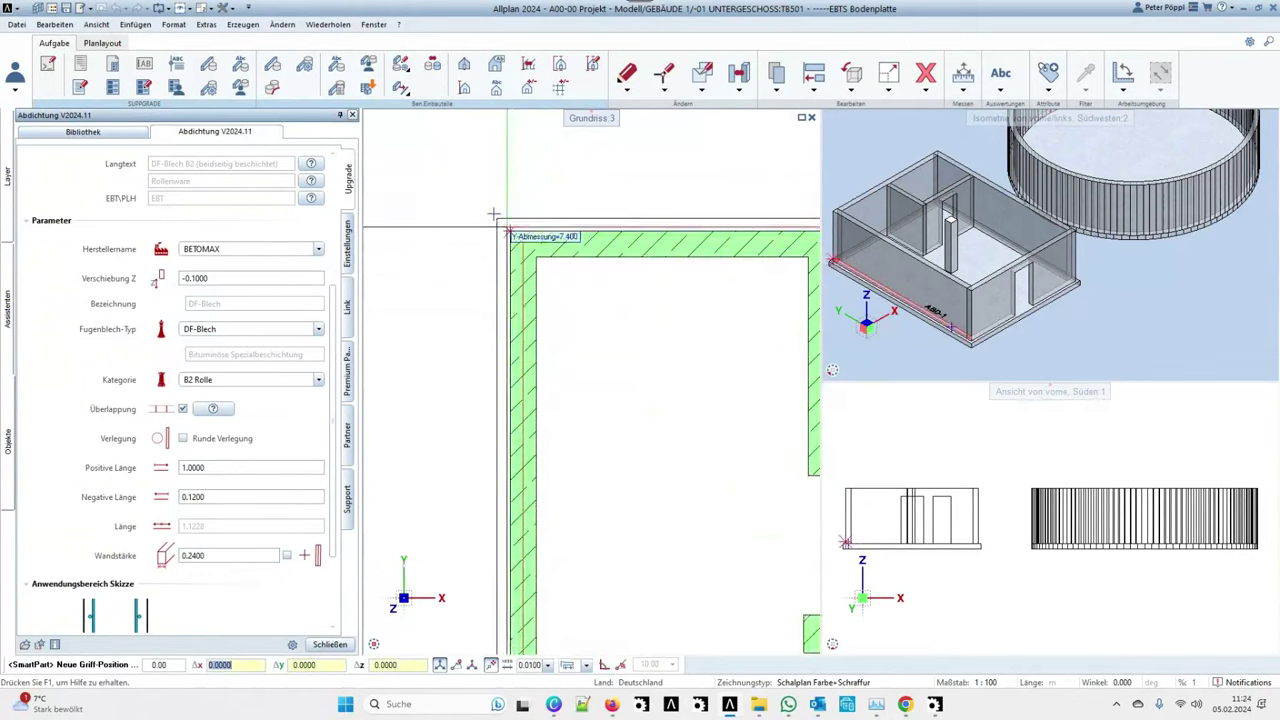
{"action": "left_click", "coordinate": [493, 214]}
{"action": "scroll", "coordinate": [490, 300], "scroll_direction": "down", "scroll_amount": 2}
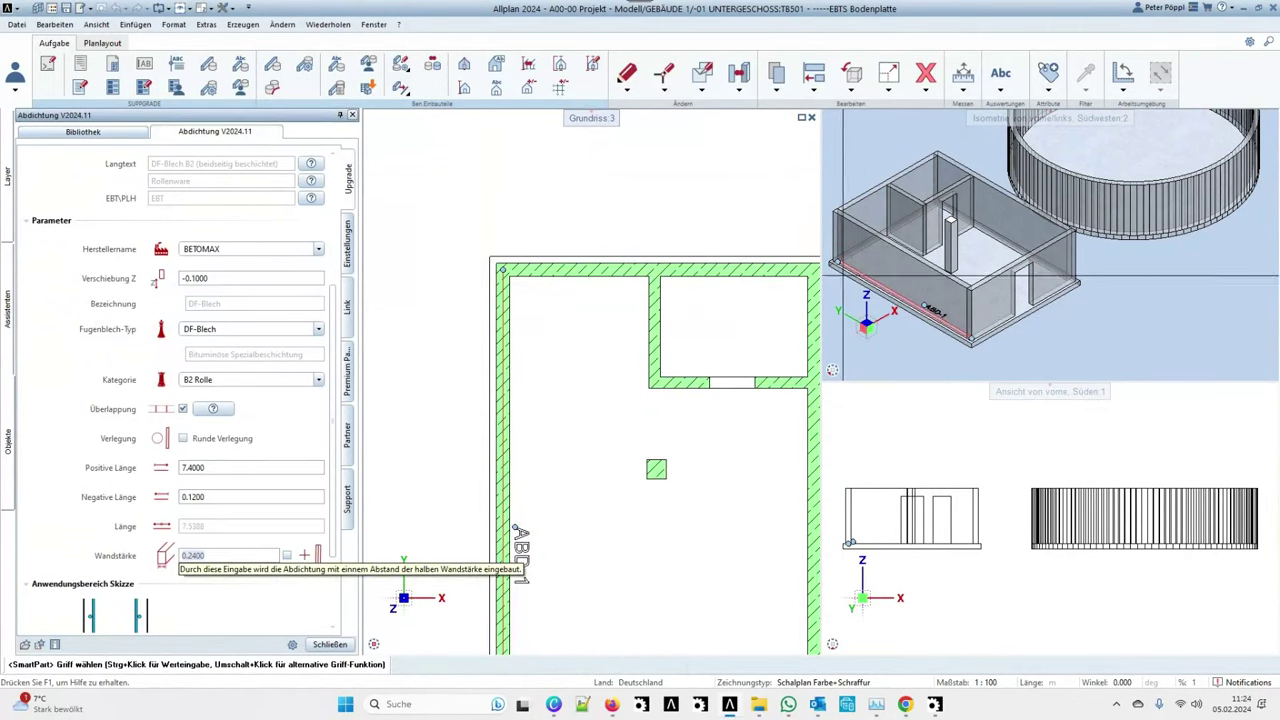
Copy the left wall's joint sheet into the right wall, starting from its lower inner corner.
{"action": "key", "text": "ctrl+c"}
{"action": "scroll", "coordinate": [417, 241], "scroll_direction": "down", "scroll_amount": 3}
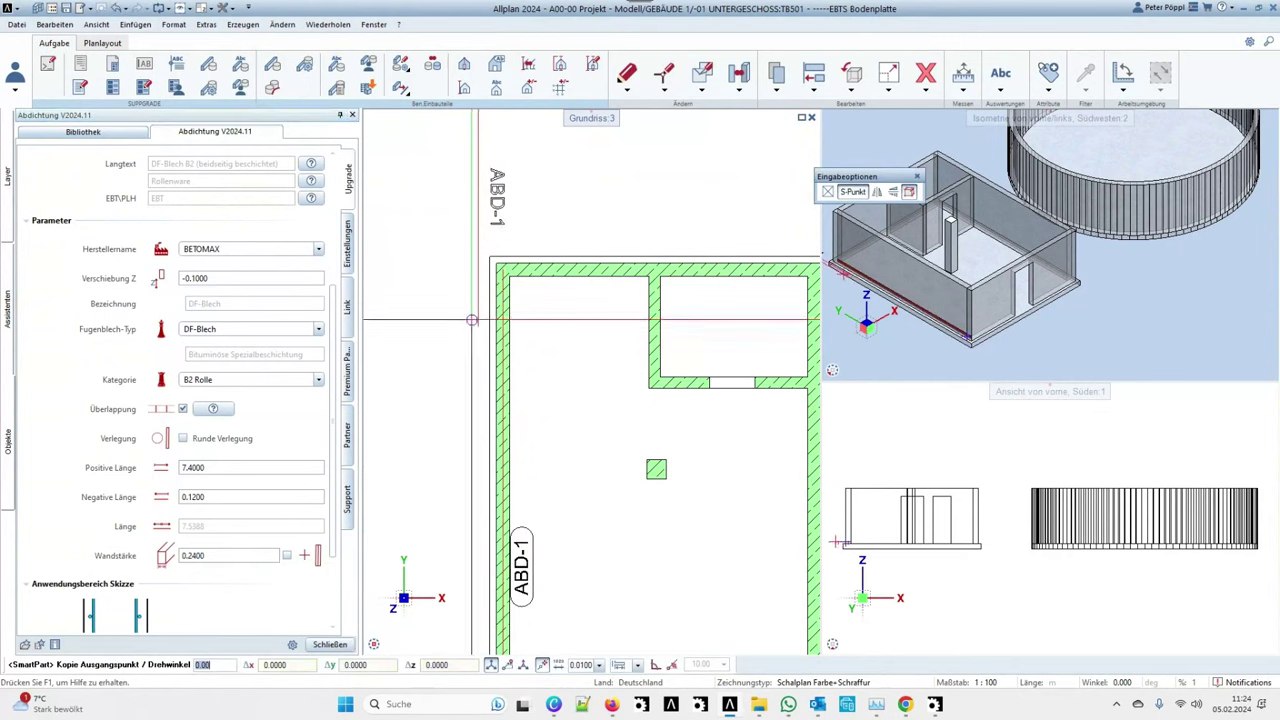
{"action": "scroll", "coordinate": [575, 442], "scroll_direction": "up", "scroll_amount": 5}
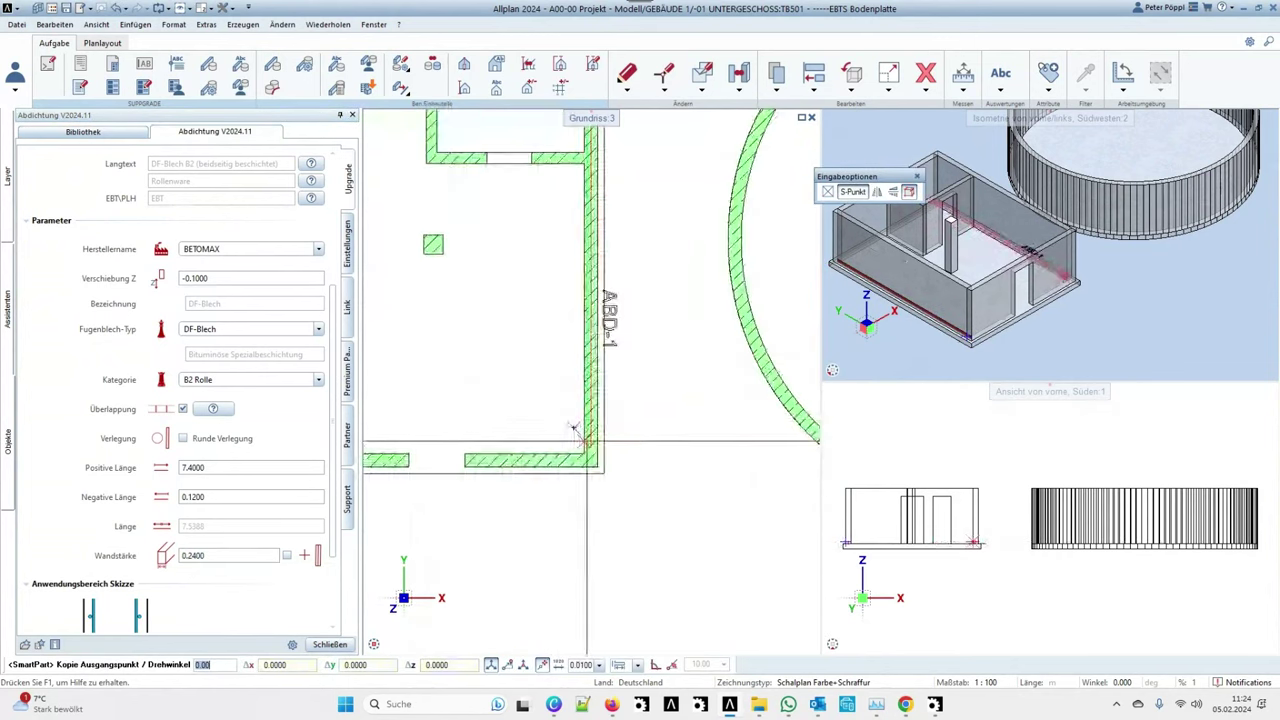
{"action": "left_click", "coordinate": [572, 442]}
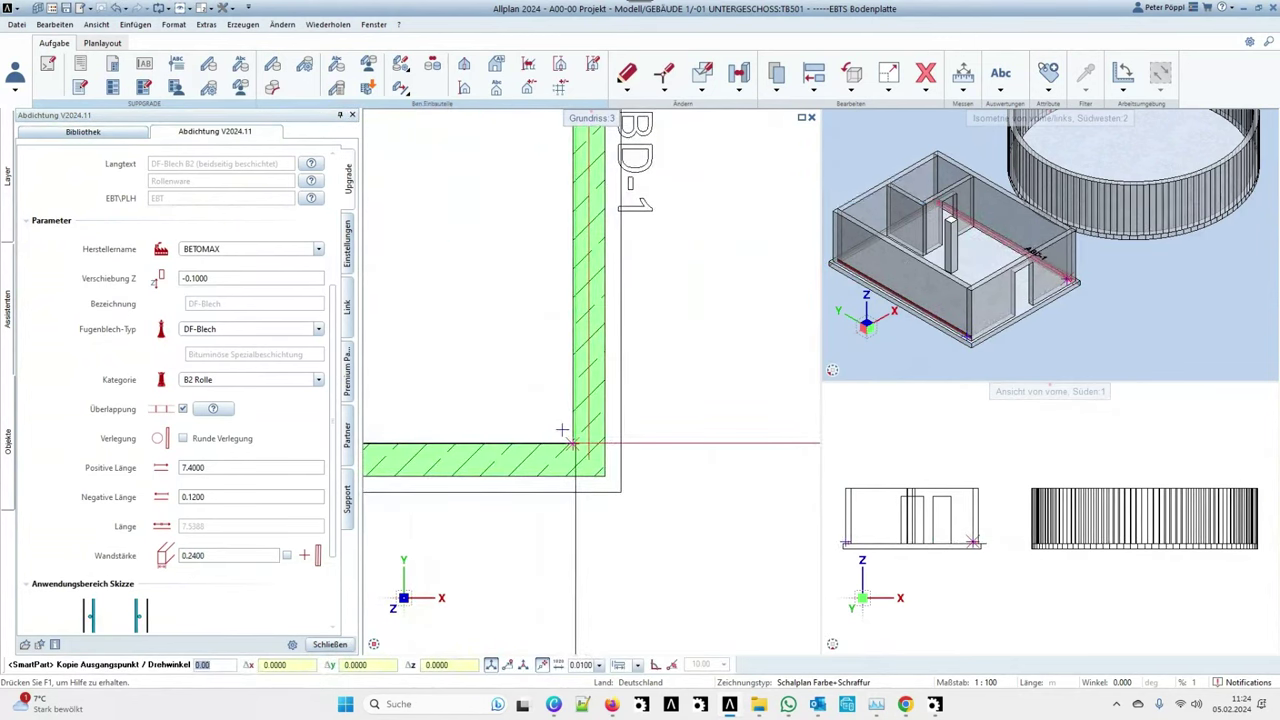
{"action": "scroll", "coordinate": [585, 440], "scroll_direction": "down", "scroll_amount": 2}
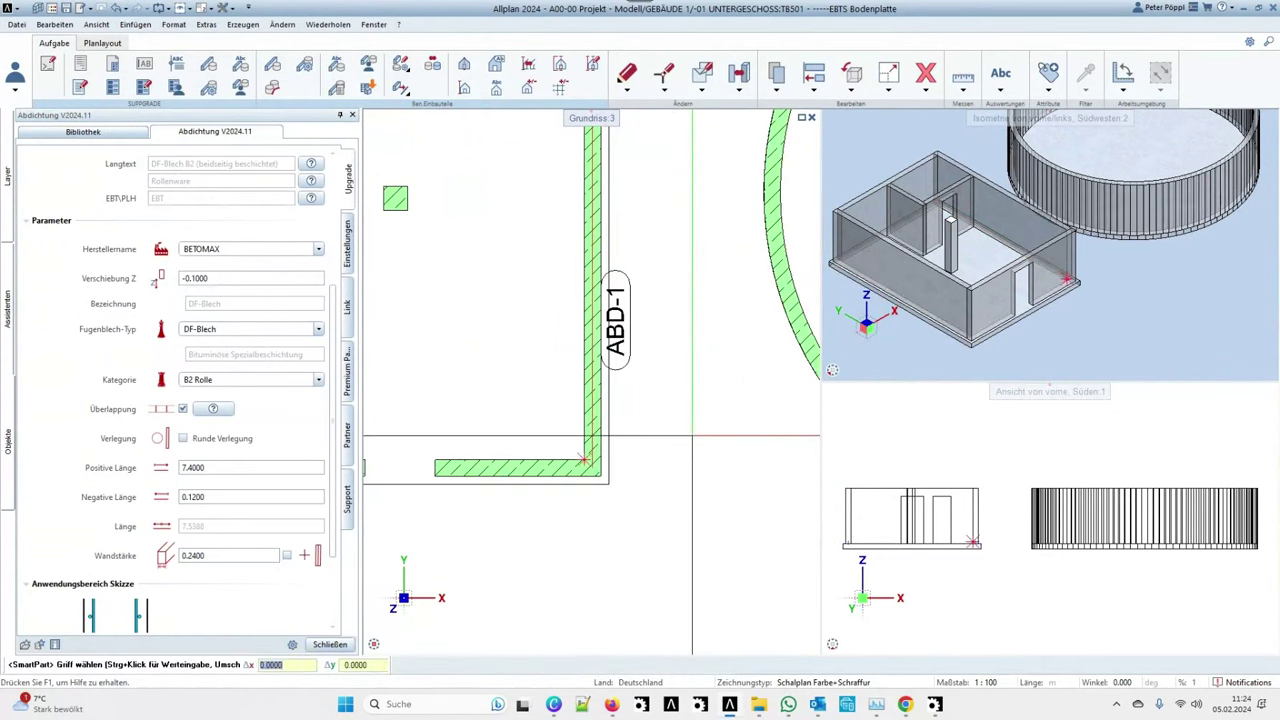
Copy the joint sheet rotated by 90 degrees into the bottom wall and adjust its far end to the left corner, for a Positive Länge of 5.51.
{"action": "key", "text": "ctrl+c"}
{"action": "scroll", "coordinate": [697, 426], "scroll_direction": "down", "scroll_amount": 1}
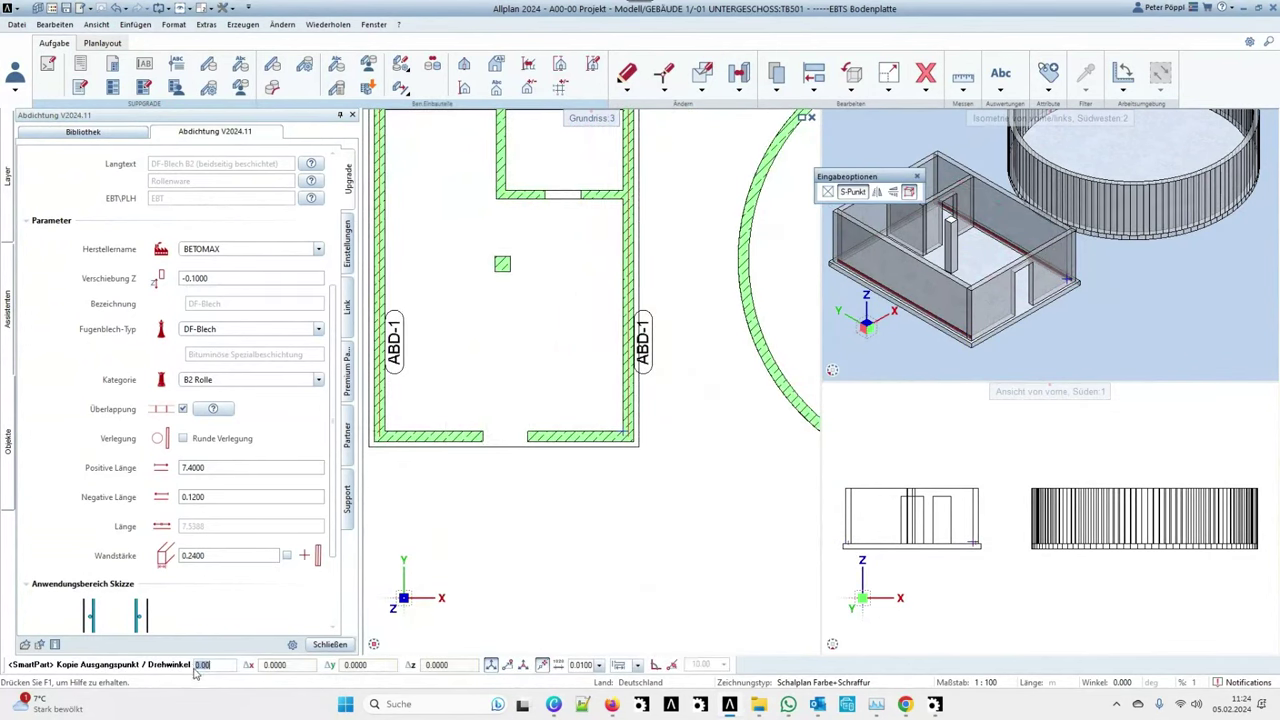
{"action": "type", "text": "90"}
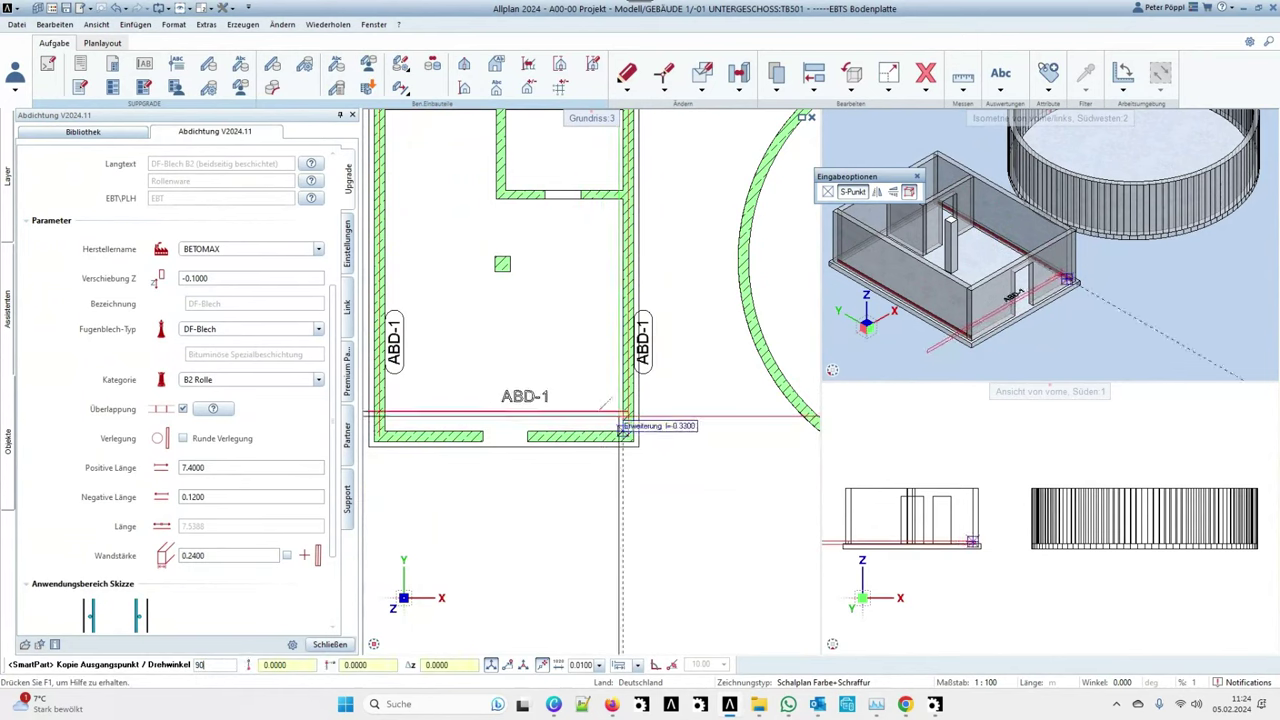
{"action": "scroll", "coordinate": [623, 428], "scroll_direction": "up", "scroll_amount": 3}
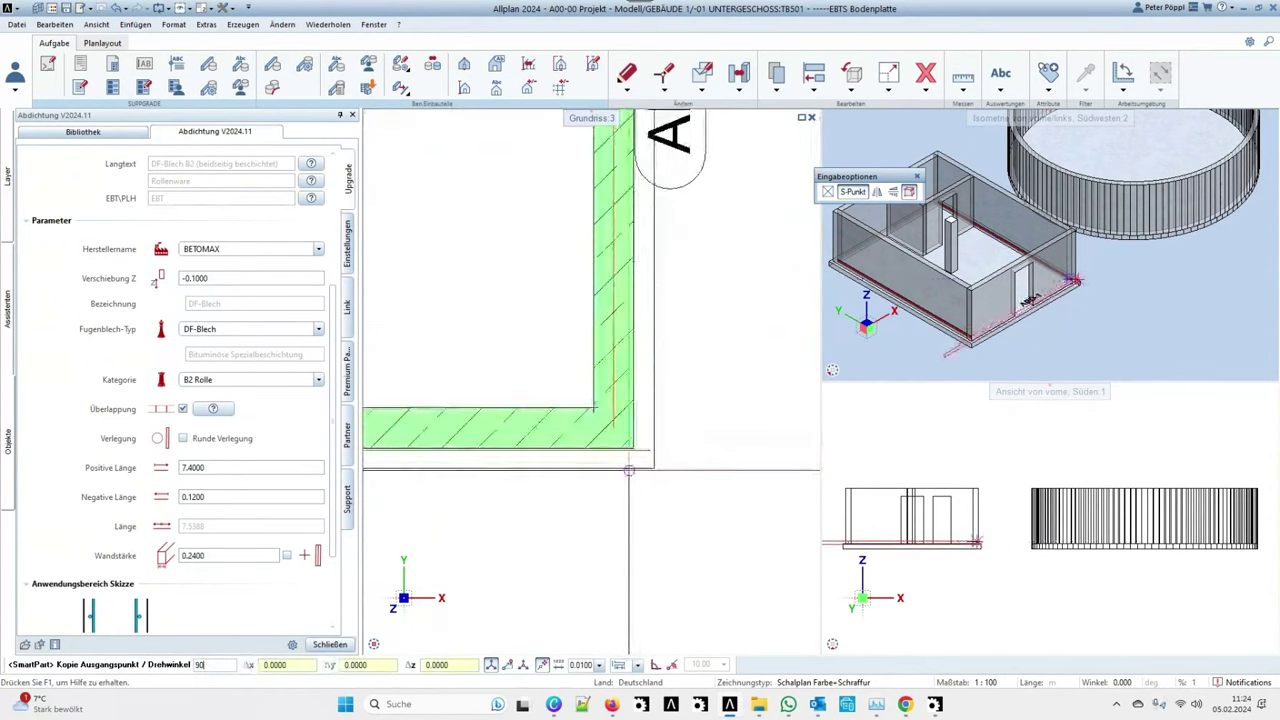
{"action": "key", "text": "Escape"}
{"action": "scroll", "coordinate": [593, 446], "scroll_direction": "down", "scroll_amount": 4}
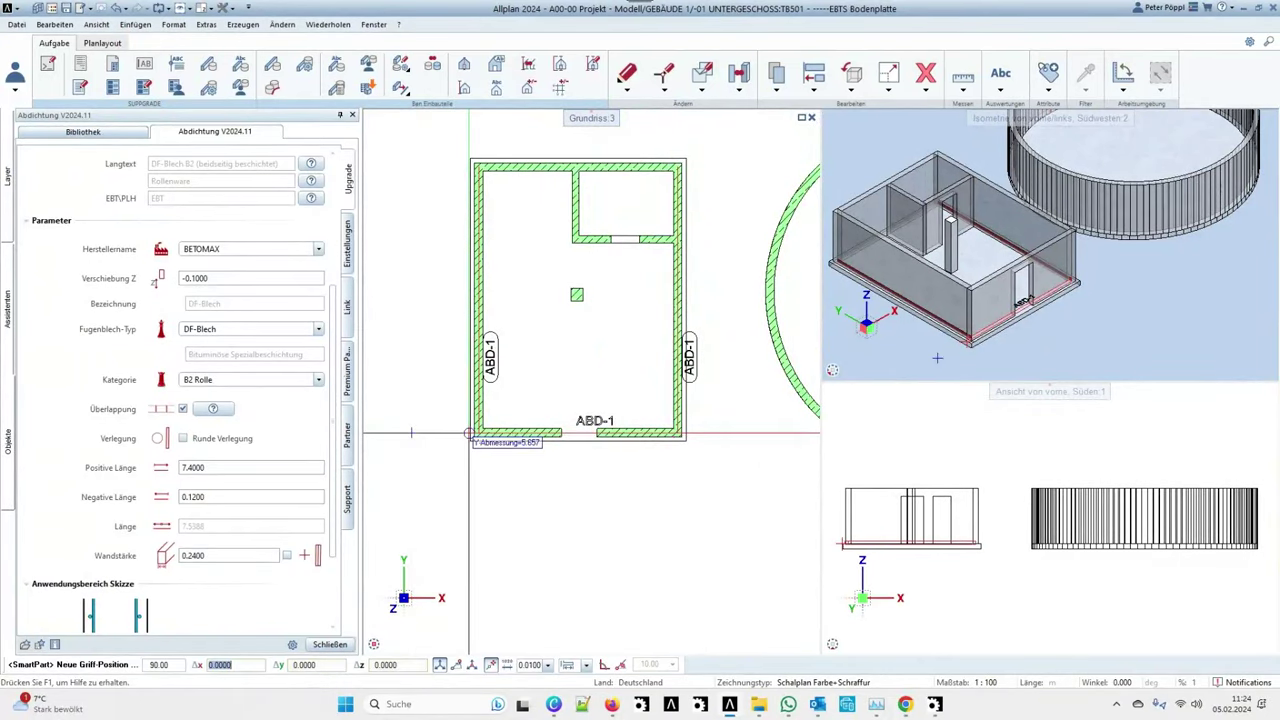
{"action": "scroll", "coordinate": [477, 435], "scroll_direction": "up", "scroll_amount": 3}
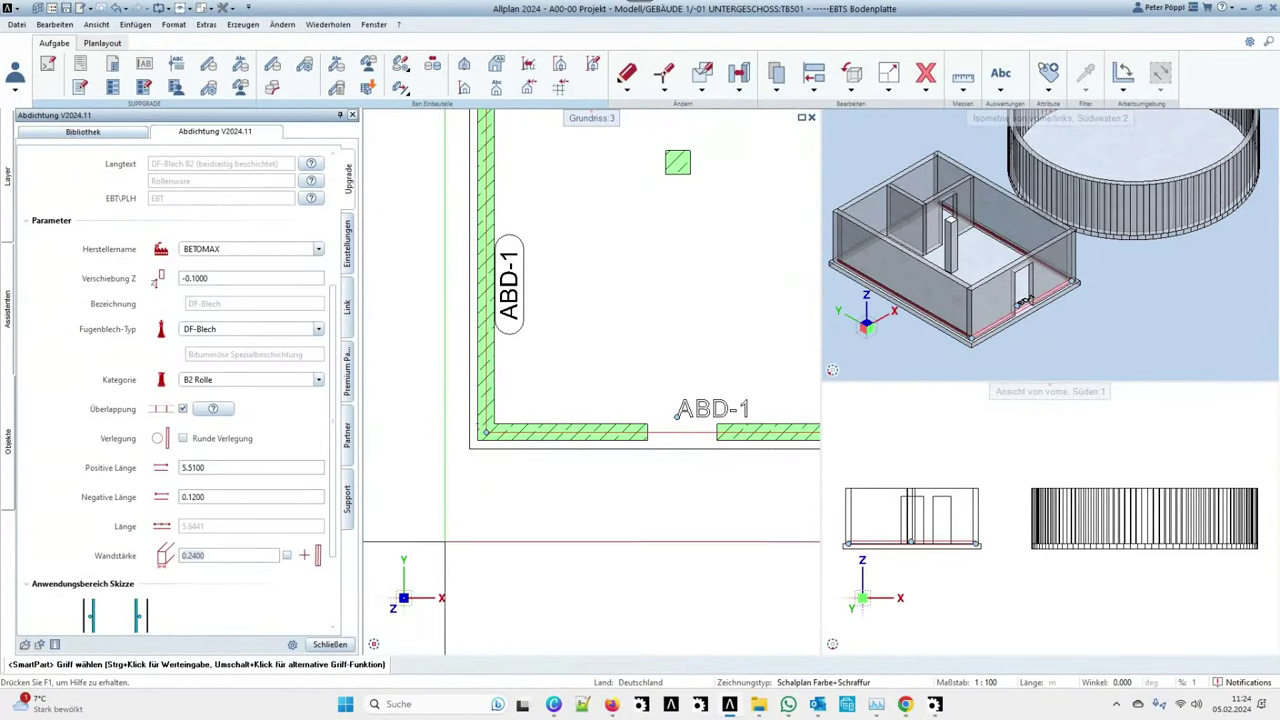
Copy the bottom wall's joint sheet into the top wall of the rectangular building and finish placing copies.
{"action": "left_click", "coordinate": [714, 408]}
{"action": "scroll", "coordinate": [480, 483], "scroll_direction": "down", "scroll_amount": 3}
{"action": "scroll", "coordinate": [600, 400], "scroll_direction": "down", "scroll_amount": 2}
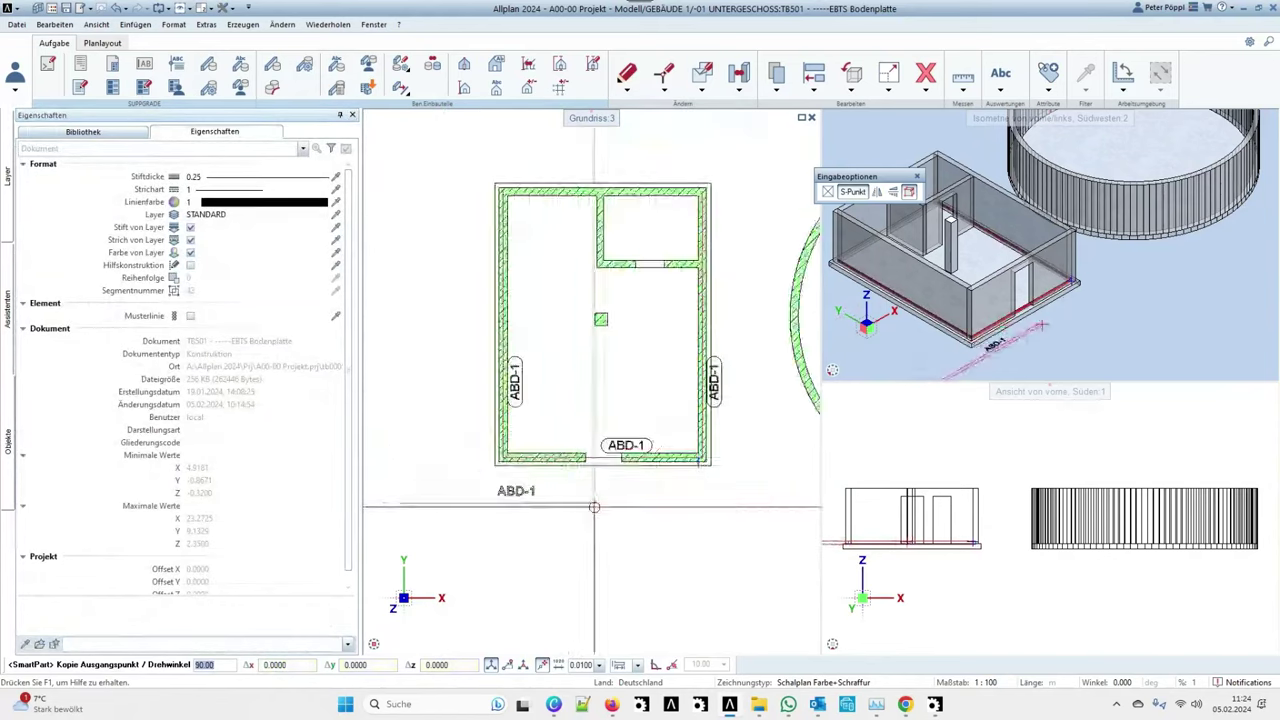
{"action": "scroll", "coordinate": [705, 299], "scroll_direction": "up", "scroll_amount": 5}
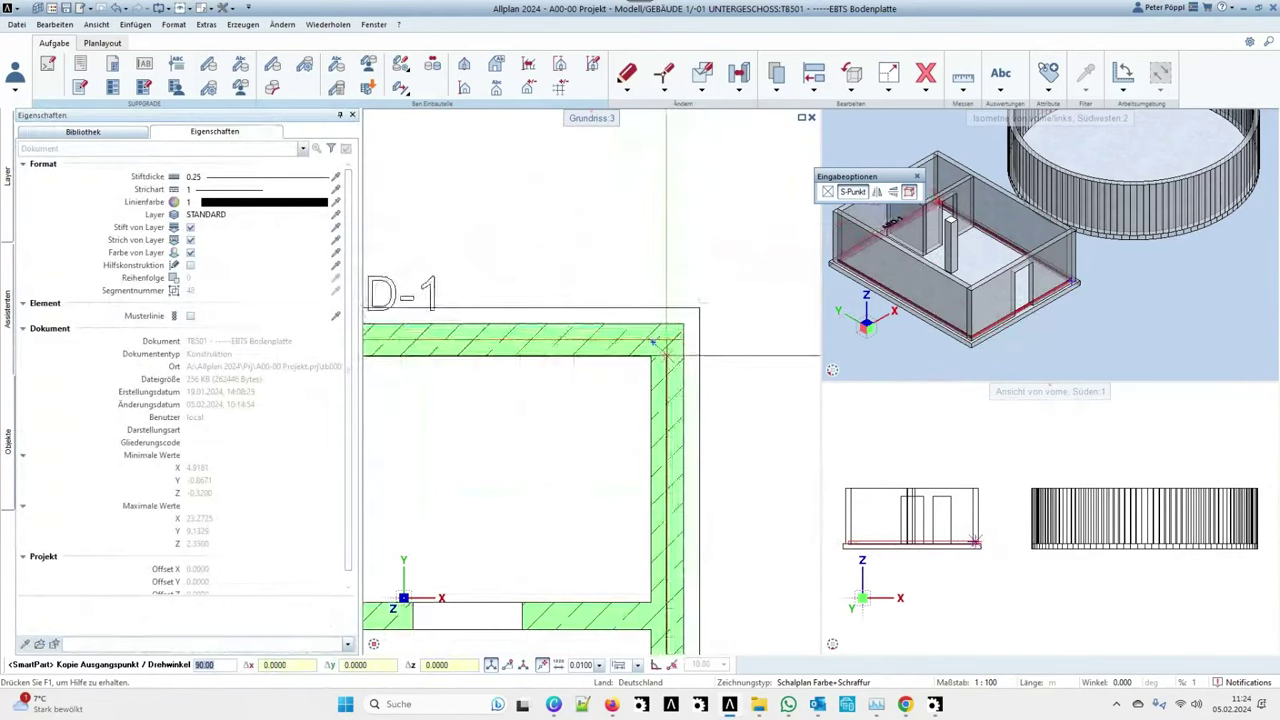
{"action": "left_click", "coordinate": [705, 299]}
{"action": "scroll", "coordinate": [720, 245], "scroll_direction": "down", "scroll_amount": 2}
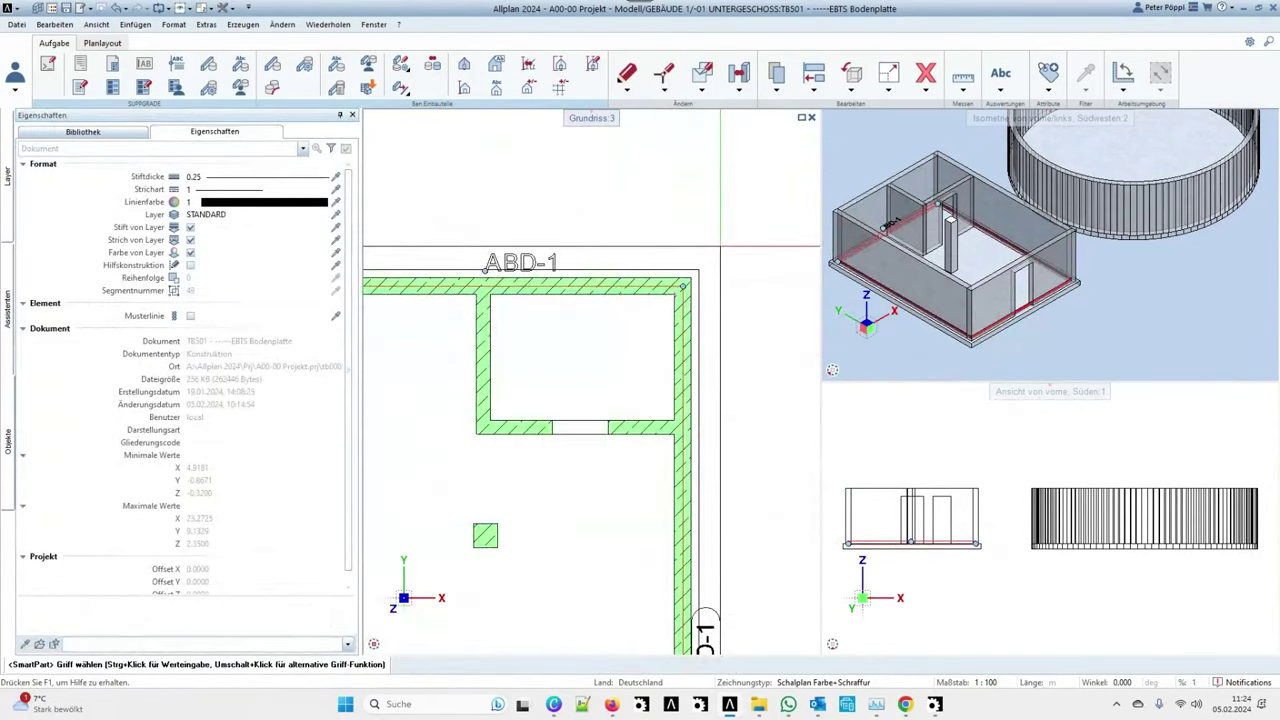
{"action": "left_click", "coordinate": [683, 286]}
{"action": "scroll", "coordinate": [675, 230], "scroll_direction": "down", "scroll_amount": 3}
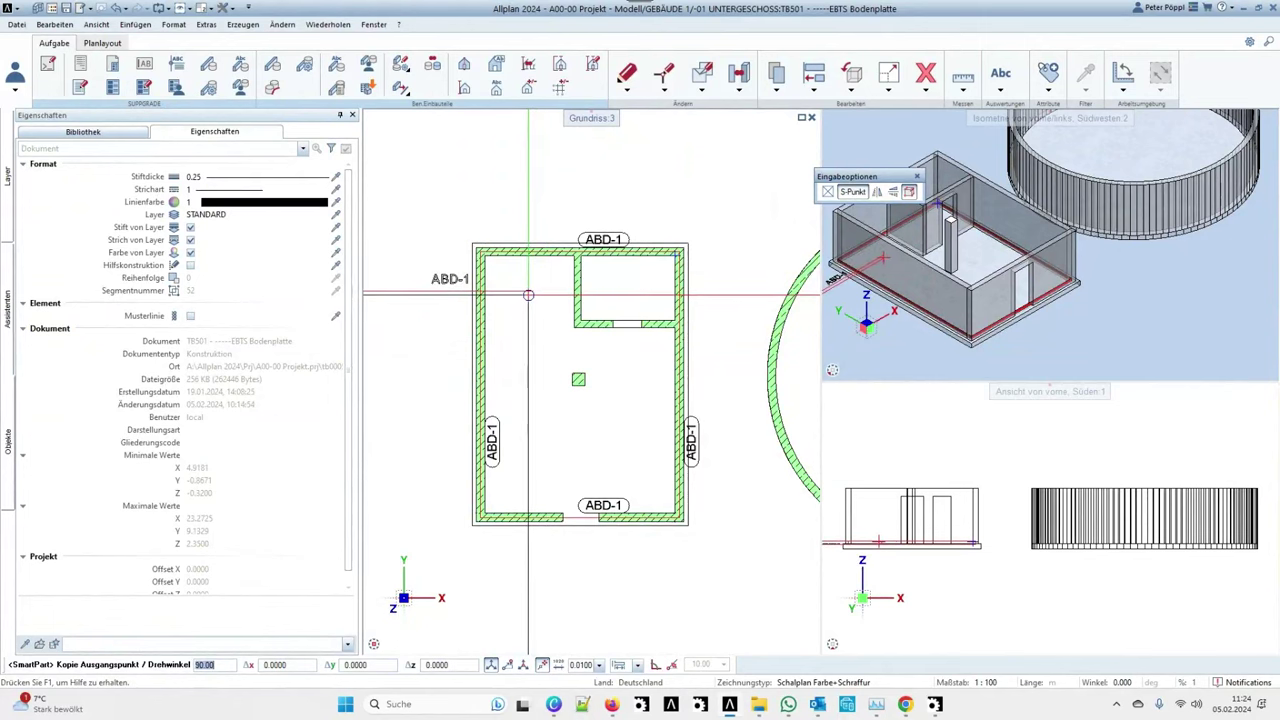
{"action": "scroll", "coordinate": [525, 270], "scroll_direction": "down", "scroll_amount": 2}
{"action": "key", "text": "Escape"}
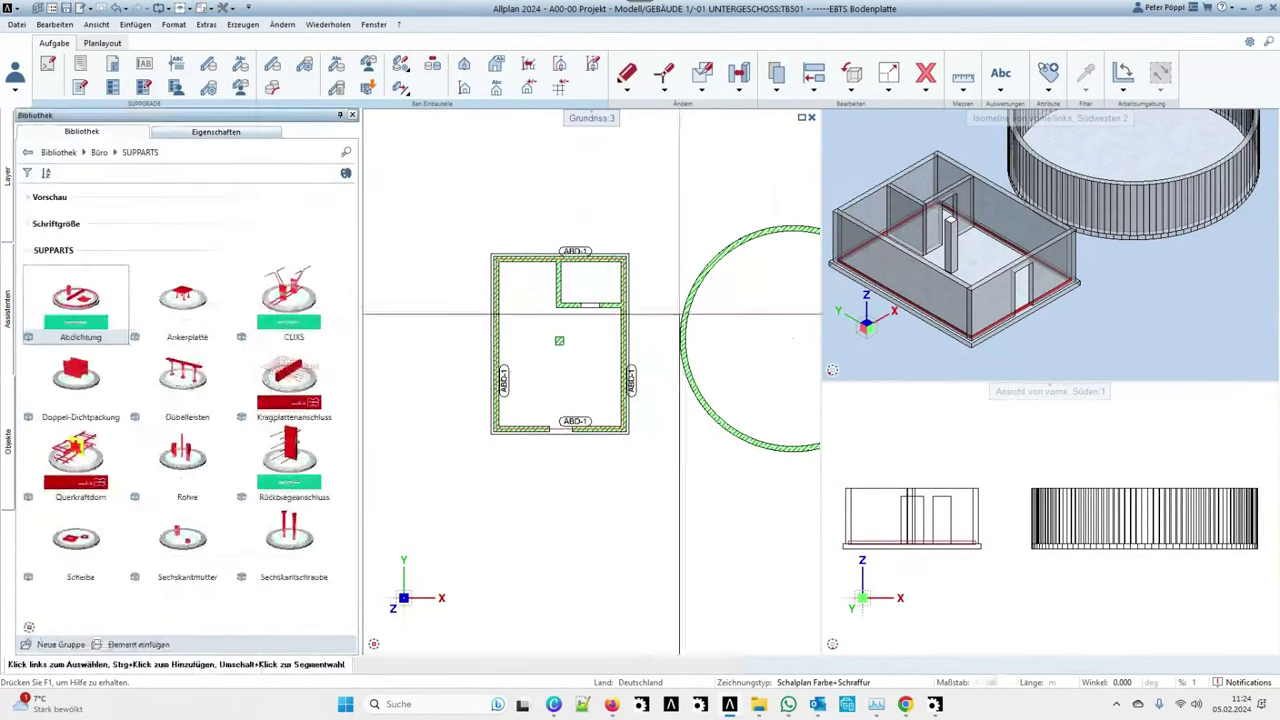
Start the Abdichtung SmartPart again from the library, enable Runde Verlegung and set the Radius to 5.
{"action": "double_click", "coordinate": [75, 318]}
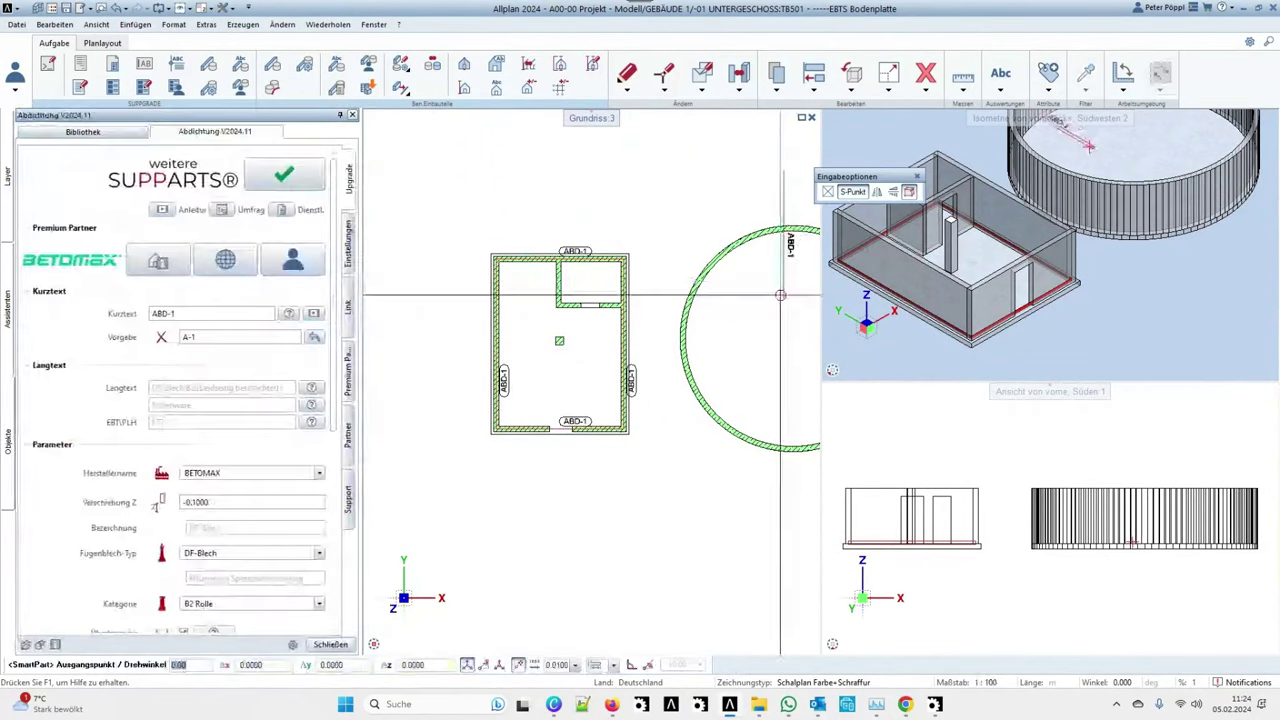
{"action": "scroll", "coordinate": [180, 548], "scroll_direction": "down", "scroll_amount": 3}
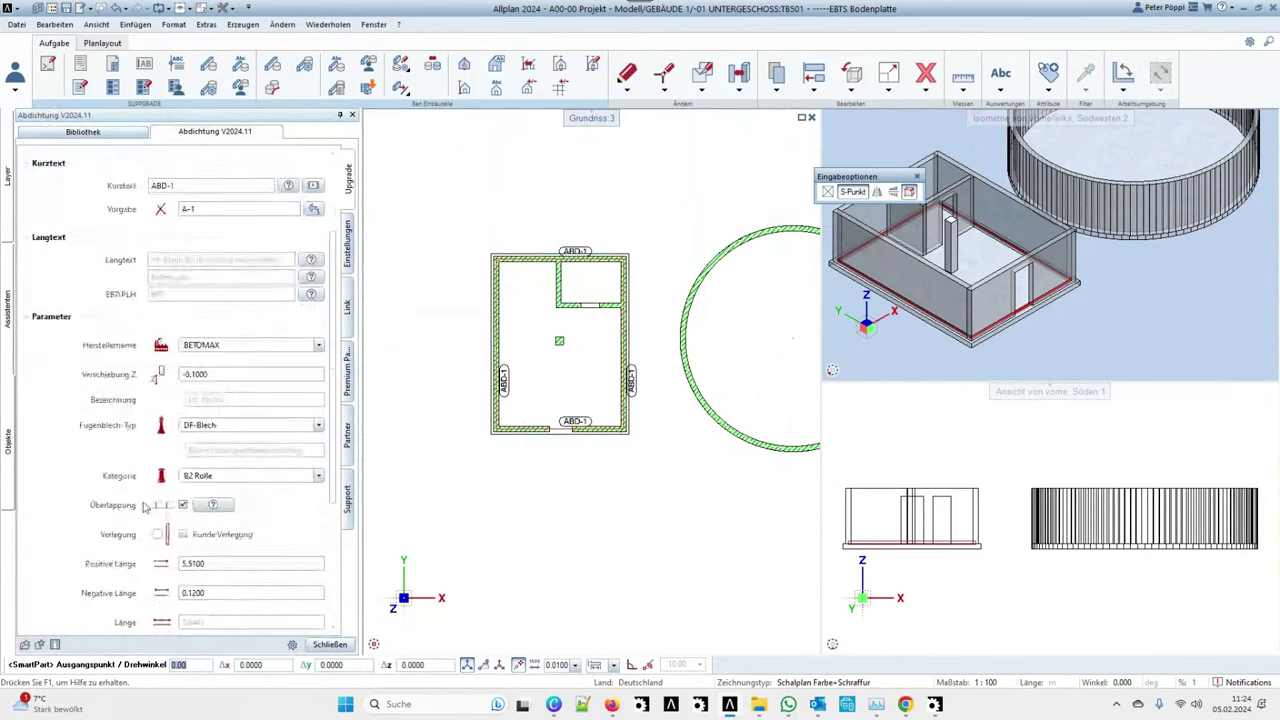
{"action": "left_click", "coordinate": [183, 535]}
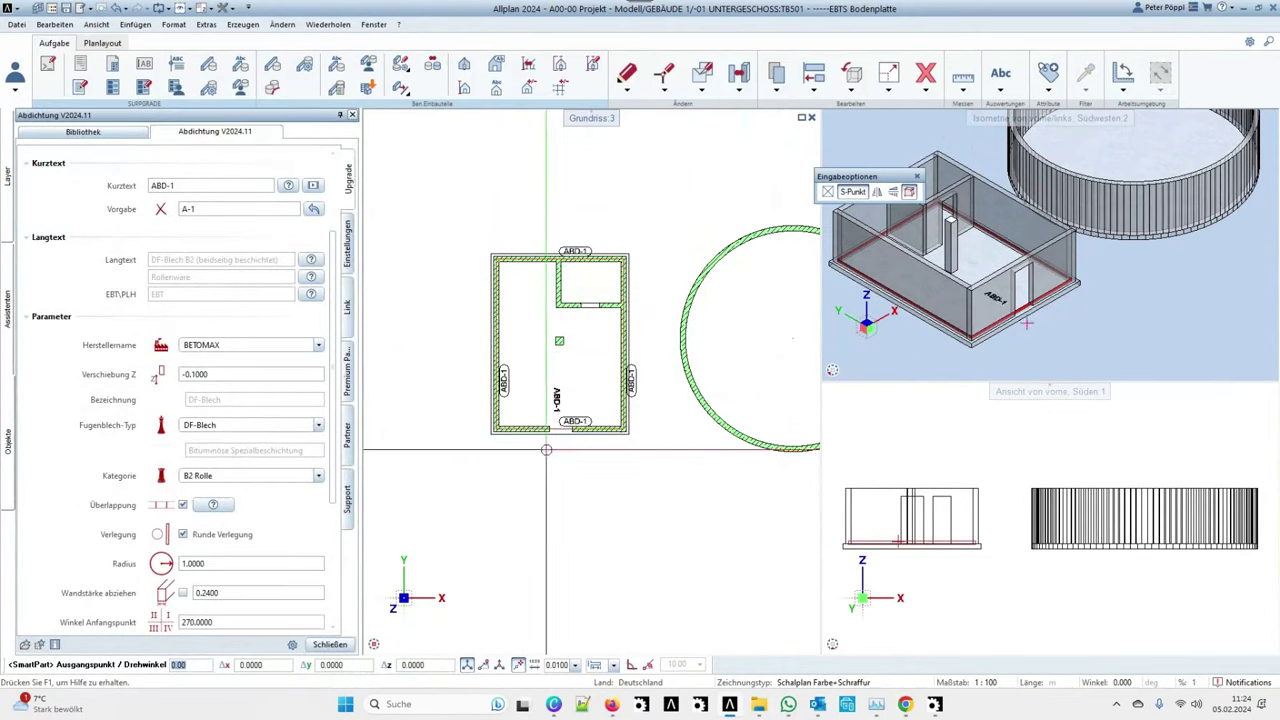
{"action": "scroll", "coordinate": [465, 365], "scroll_direction": "down", "scroll_amount": 4}
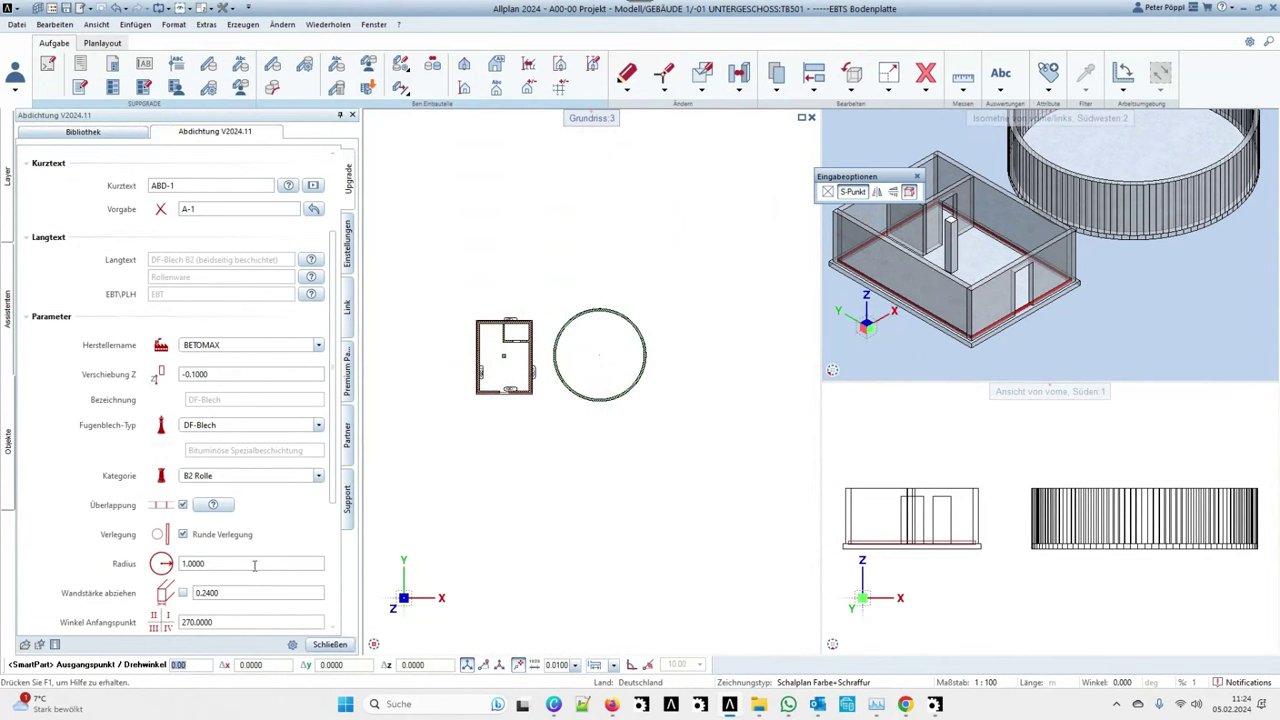
{"action": "left_click", "coordinate": [172, 566]}
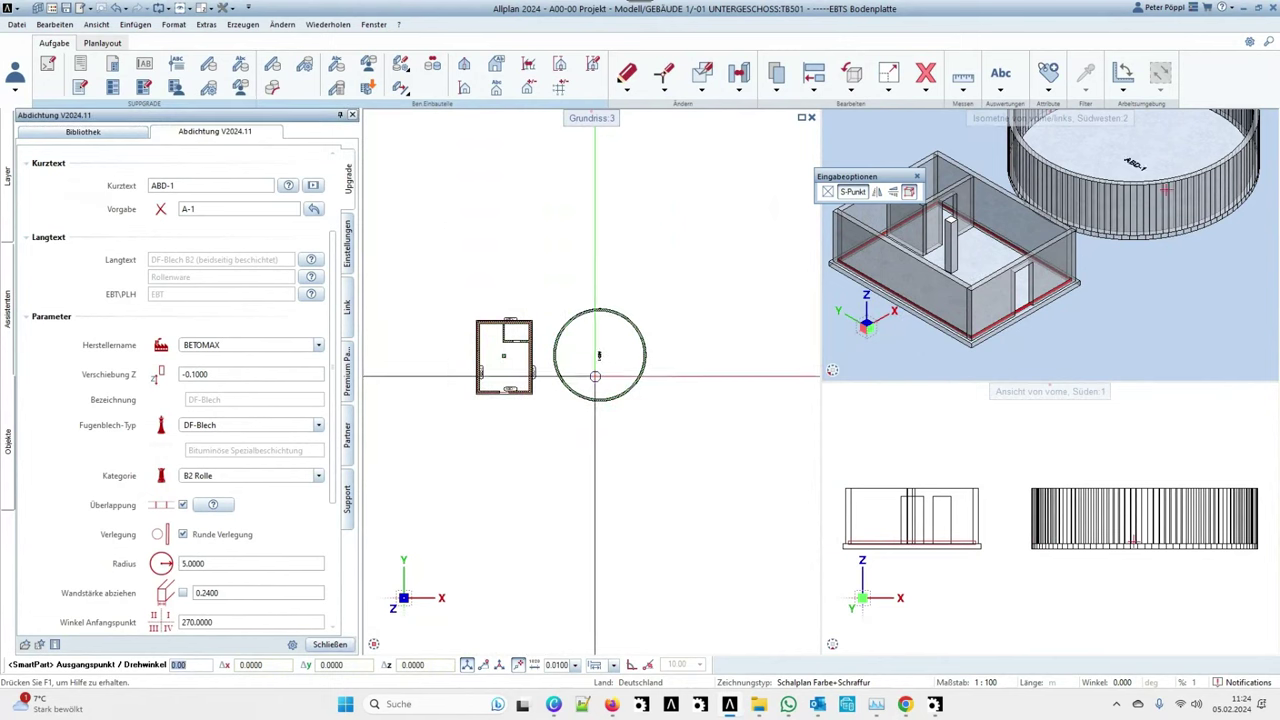
Enable Wandstärke abziehen with 0.24 and place the round joint sheet at the centre of the circular wall, finishing the placement.
{"action": "scroll", "coordinate": [600, 363], "scroll_direction": "up", "scroll_amount": 5}
{"action": "left_click", "coordinate": [184, 595]}
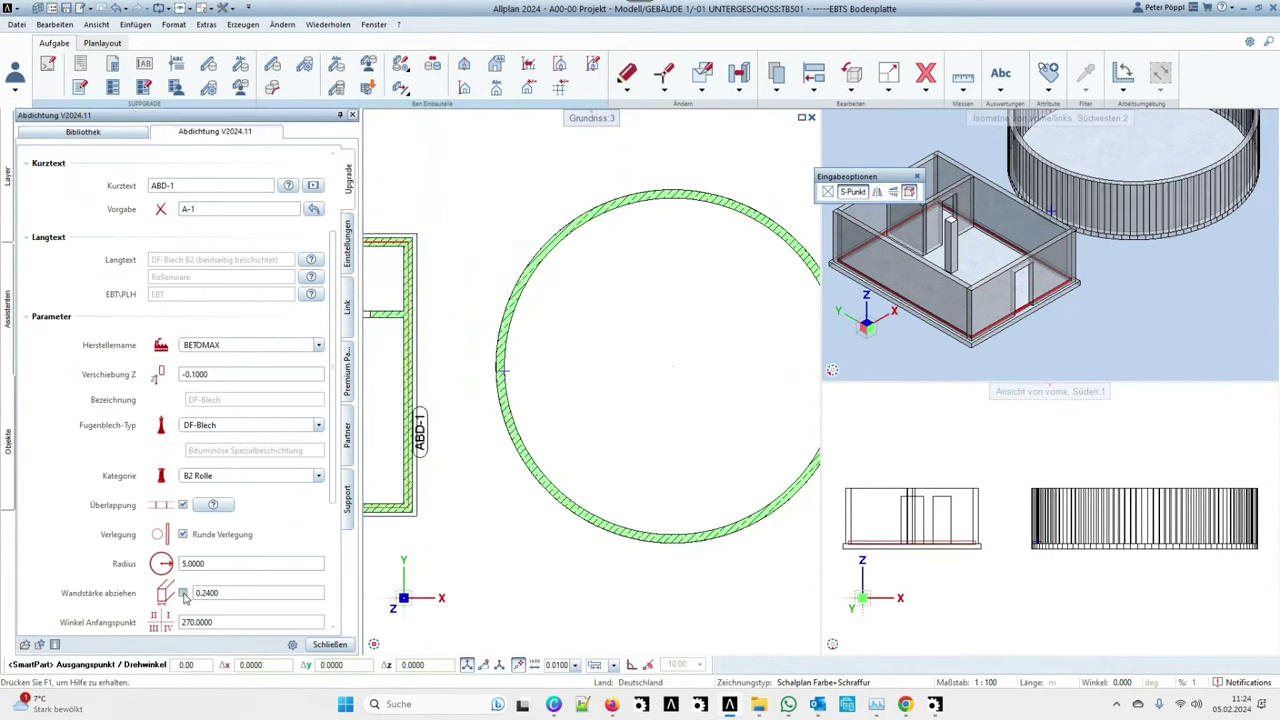
{"action": "scroll", "coordinate": [337, 565], "scroll_direction": "down", "scroll_amount": 2}
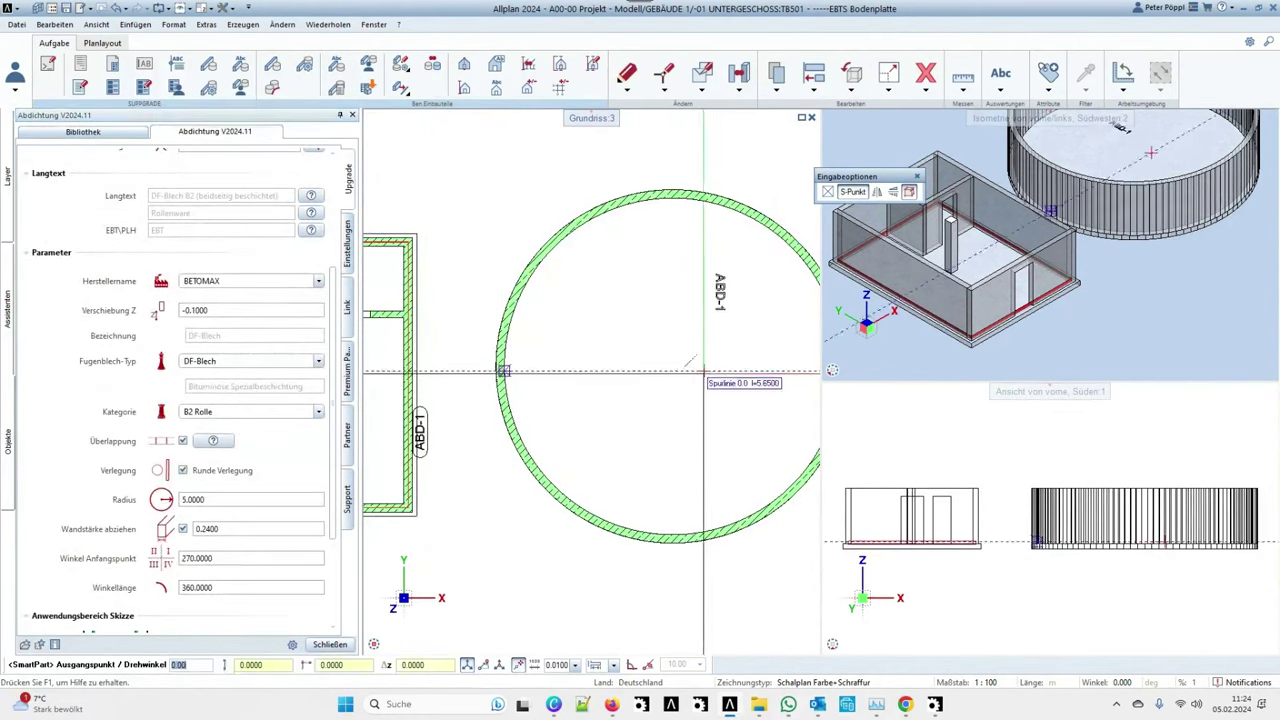
{"action": "left_click", "coordinate": [672, 366]}
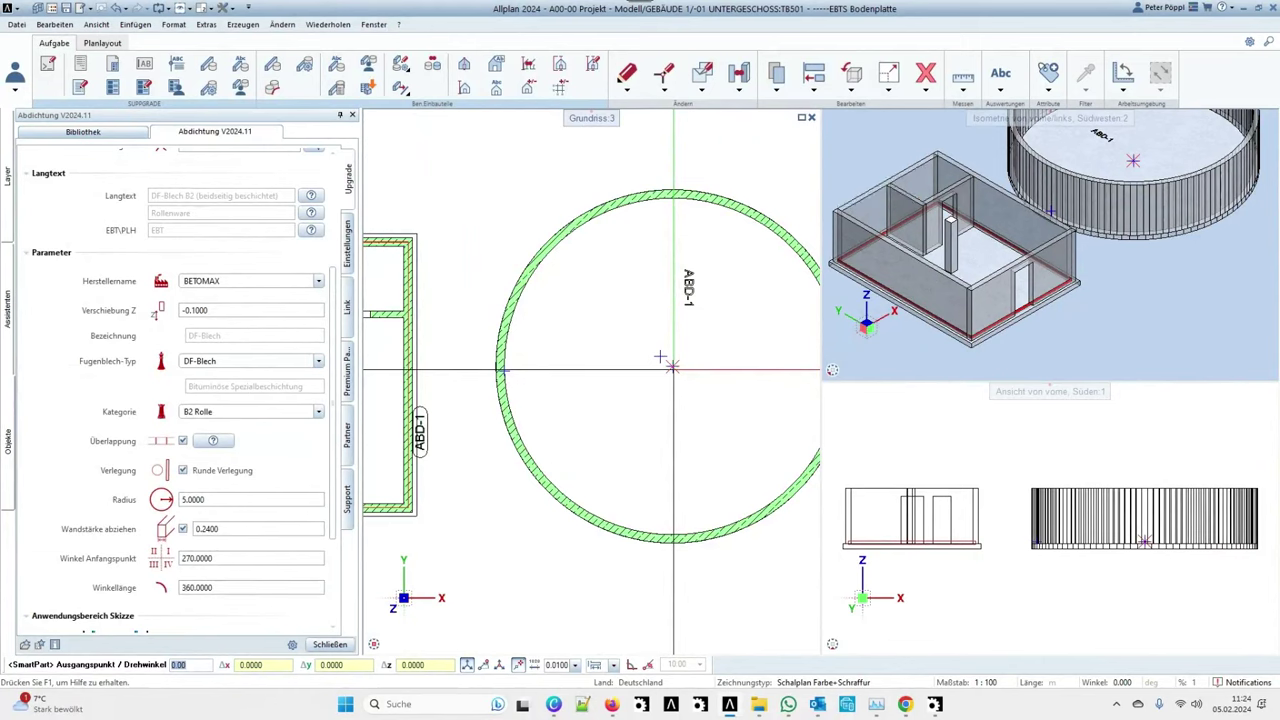
{"action": "left_click", "coordinate": [329, 644]}
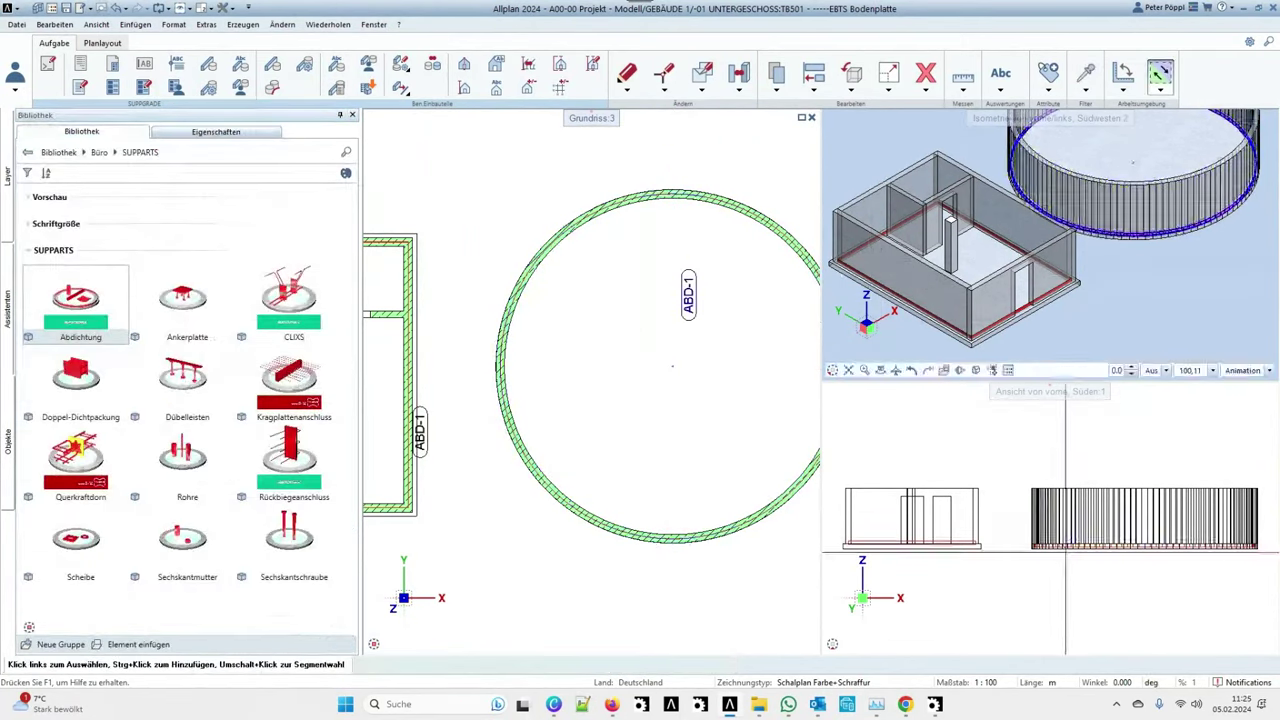
Set the Winkellänge of the circular wall's joint sheet to 90 and close its settings.
{"action": "scroll", "coordinate": [975, 520], "scroll_direction": "up", "scroll_amount": 5}
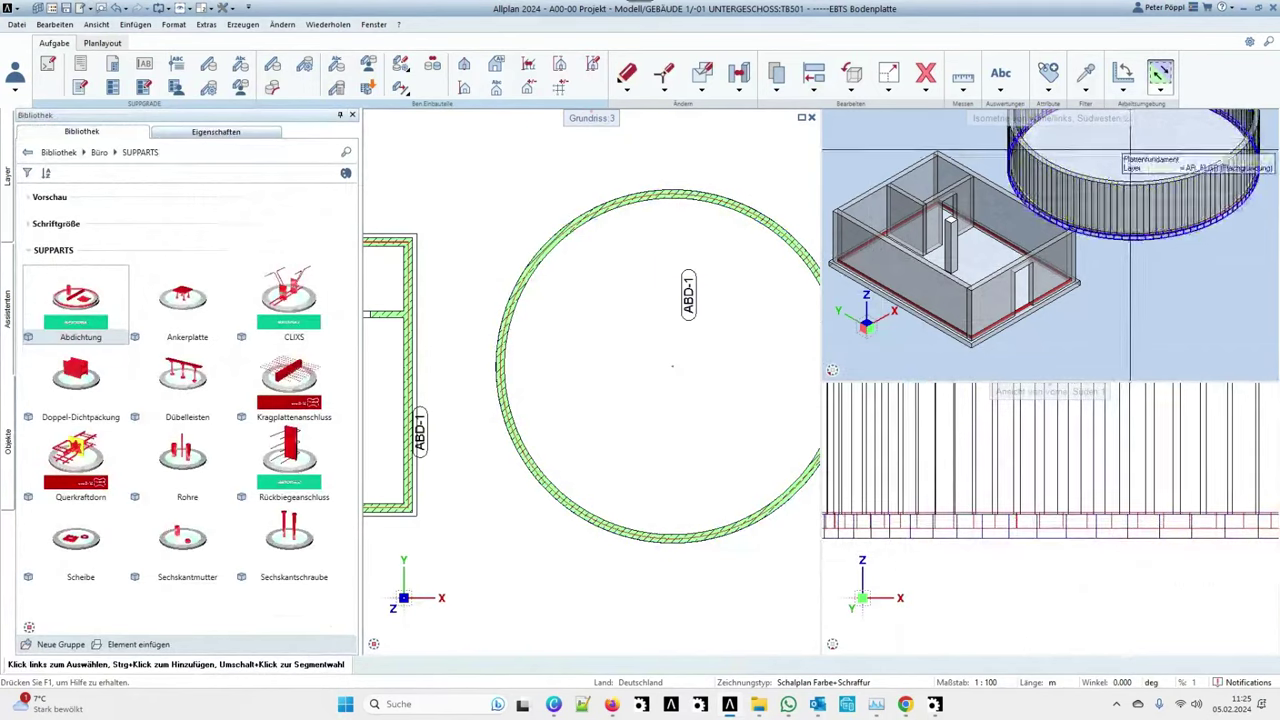
{"action": "scroll", "coordinate": [1063, 318], "scroll_direction": "up", "scroll_amount": 5}
{"action": "scroll", "coordinate": [1063, 318], "scroll_direction": "down", "scroll_amount": 2}
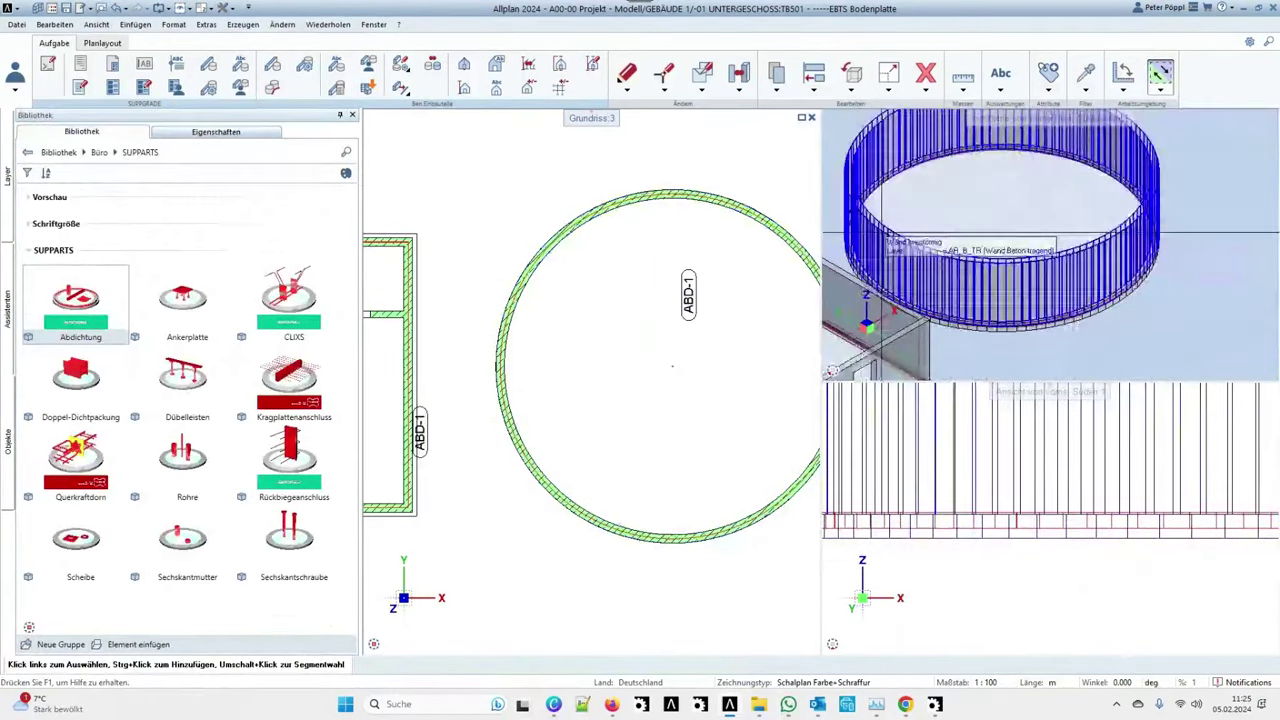
{"action": "scroll", "coordinate": [498, 370], "scroll_direction": "up", "scroll_amount": 4}
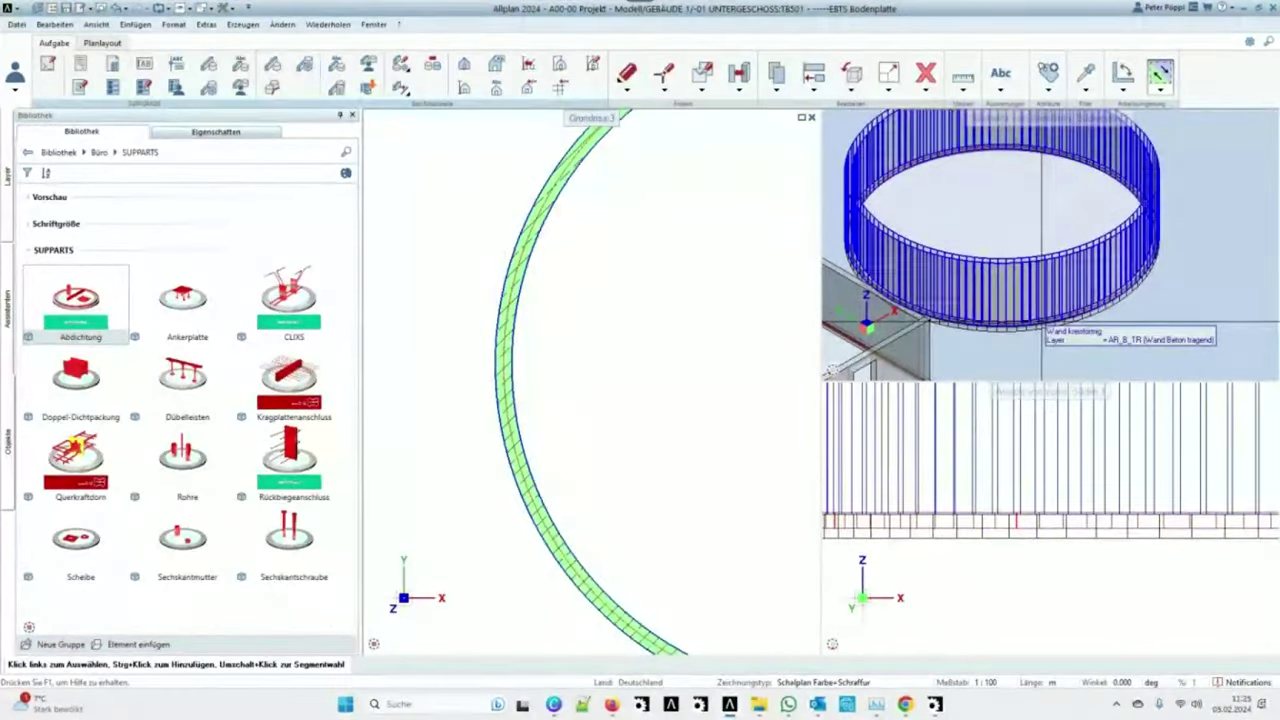
{"action": "scroll", "coordinate": [505, 335], "scroll_direction": "down", "scroll_amount": 3}
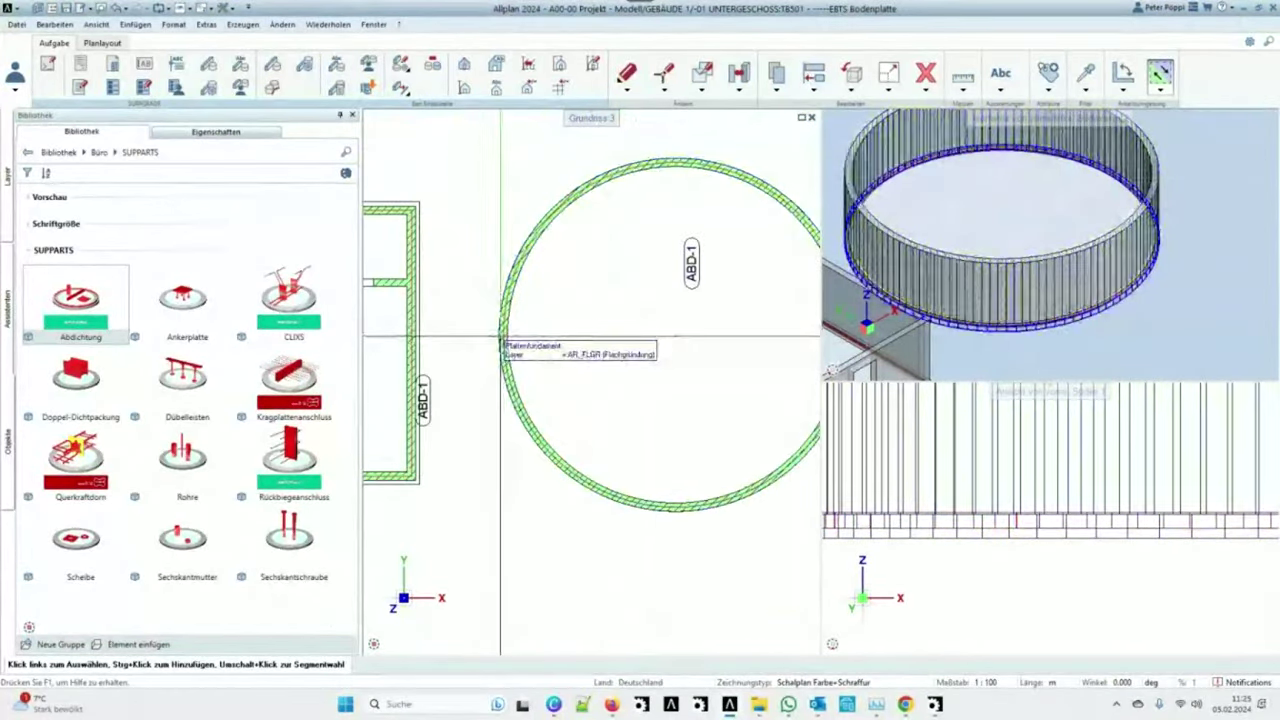
{"action": "left_click", "coordinate": [503, 337]}
{"action": "double_click", "coordinate": [76, 297]}
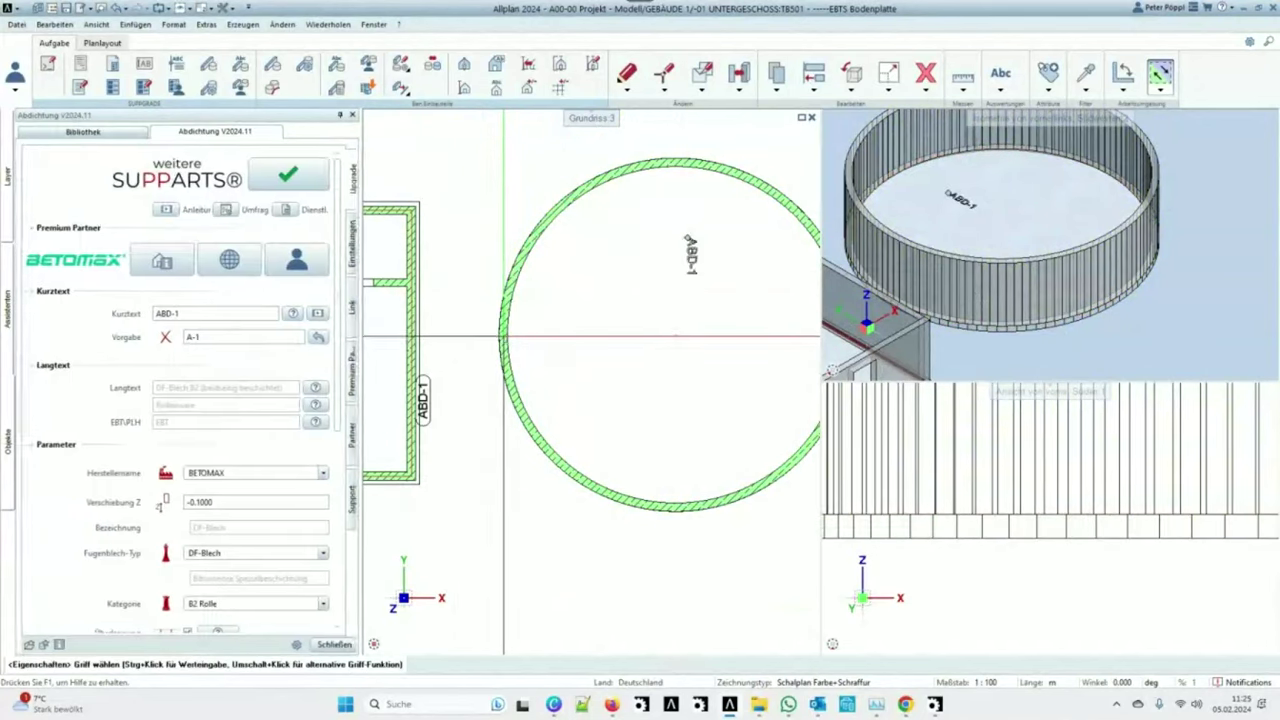
{"action": "scroll", "coordinate": [75, 452], "scroll_direction": "down", "scroll_amount": 3}
{"action": "scroll", "coordinate": [80, 452], "scroll_direction": "down", "scroll_amount": 3}
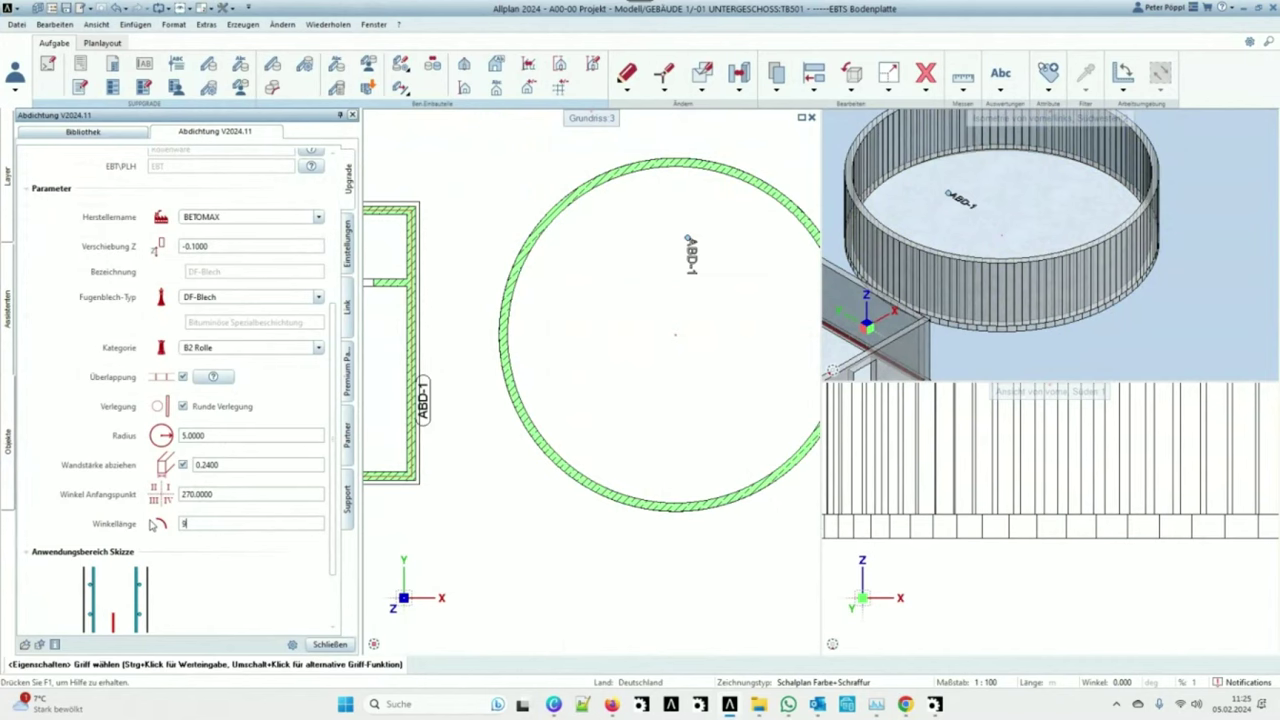
{"action": "type", "text": "0"}
{"action": "key", "text": "Return"}
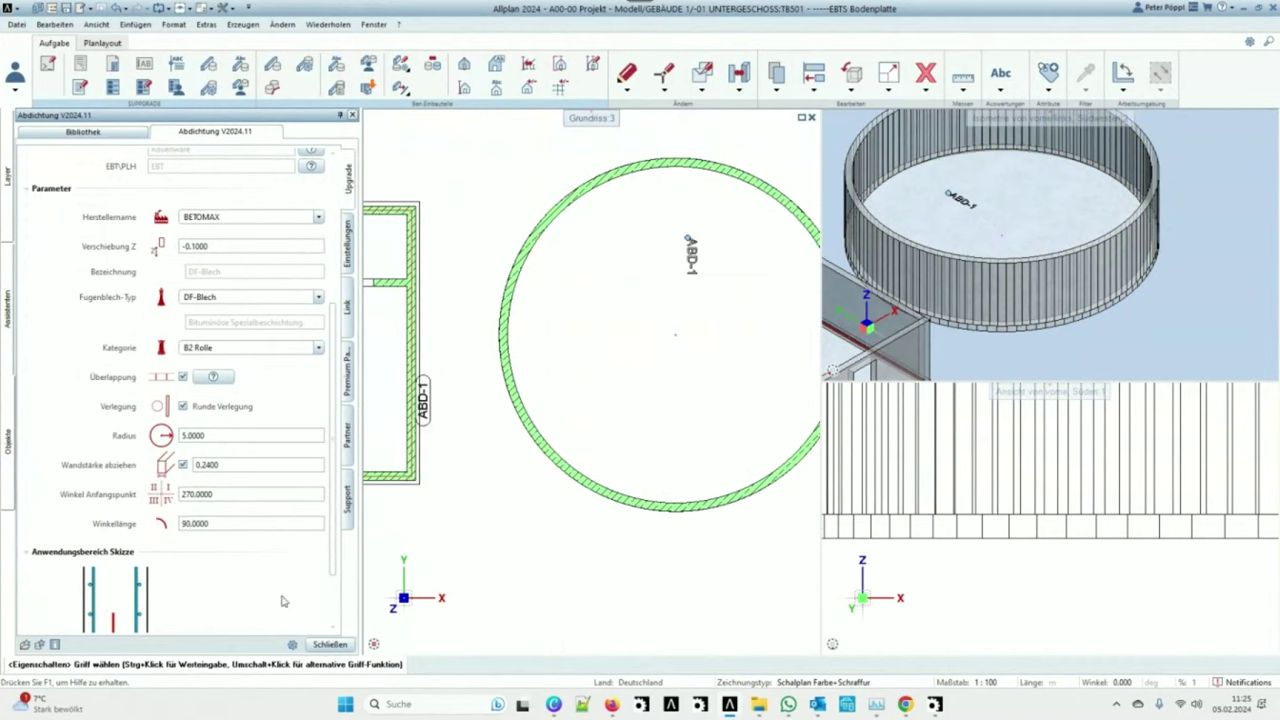
{"action": "left_click", "coordinate": [329, 644]}
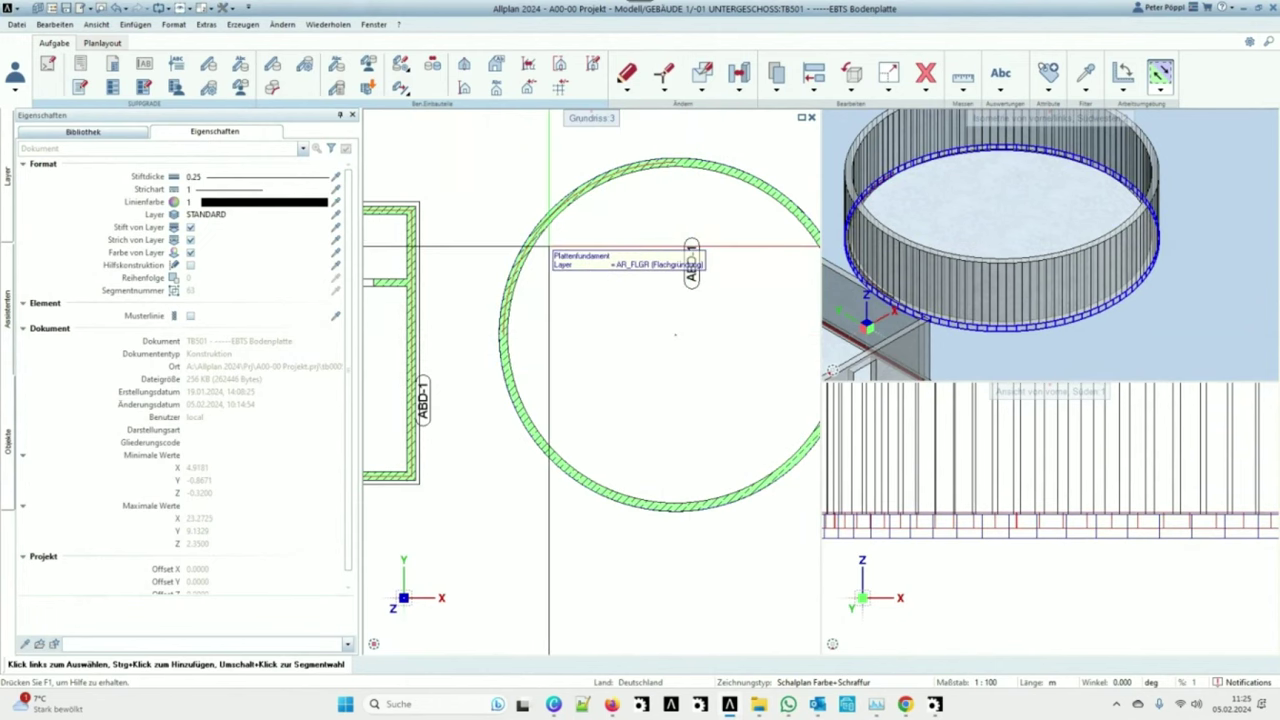
Make drawing file 197 EBTS Grundriss current, keep 194 EG Grundriss loaded, and switch off 501 EBTS Bodenplatte.
{"action": "scroll", "coordinate": [531, 347], "scroll_direction": "down", "scroll_amount": 1}
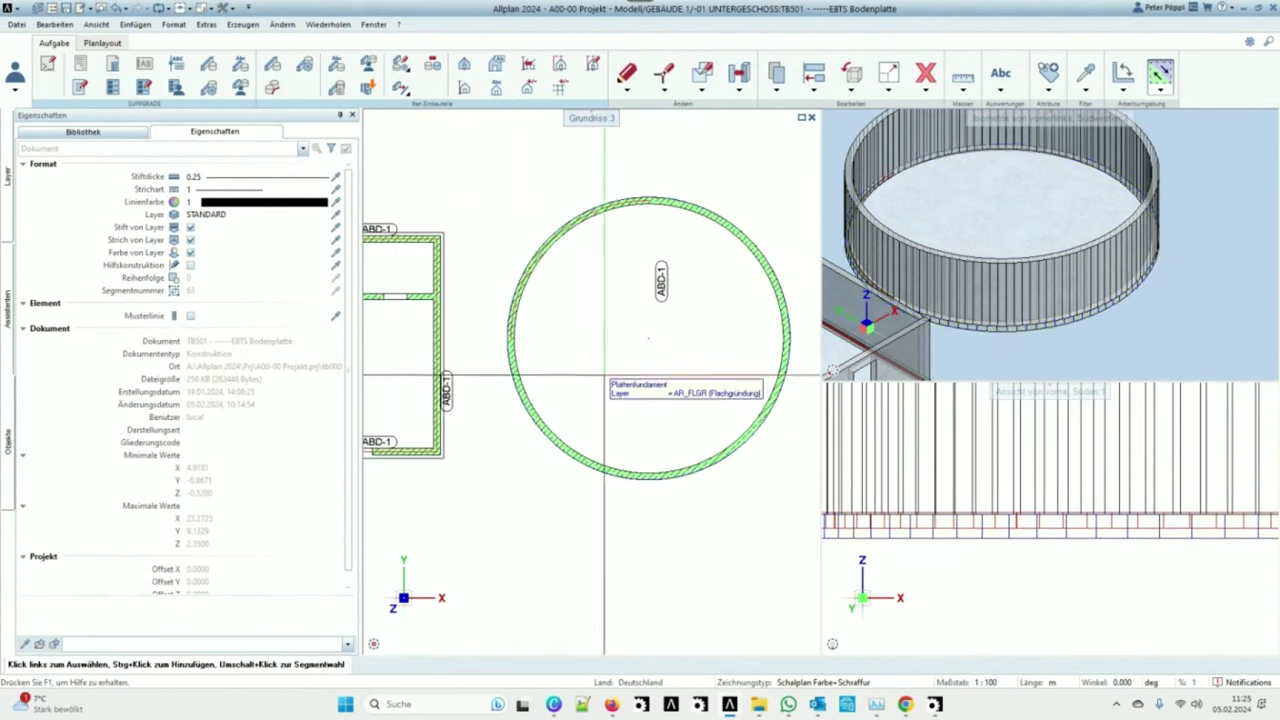
{"action": "scroll", "coordinate": [630, 560], "scroll_direction": "down", "scroll_amount": 2}
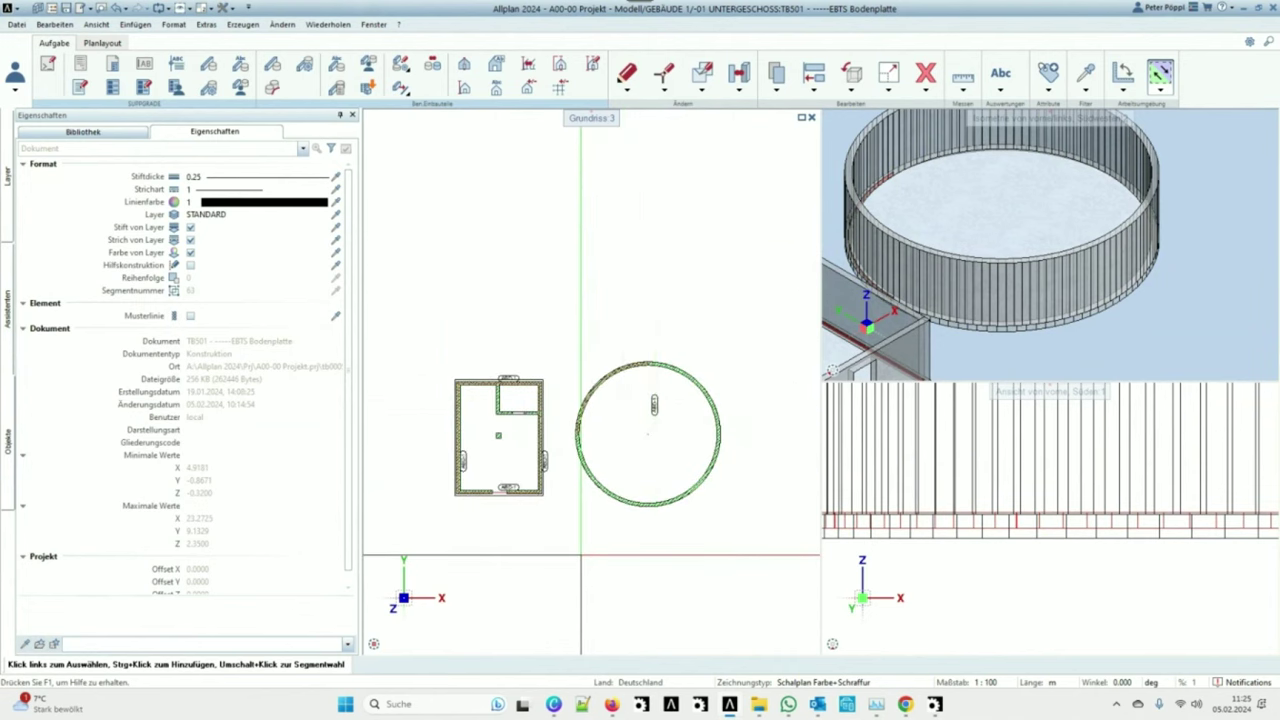
{"action": "left_click", "coordinate": [390, 644]}
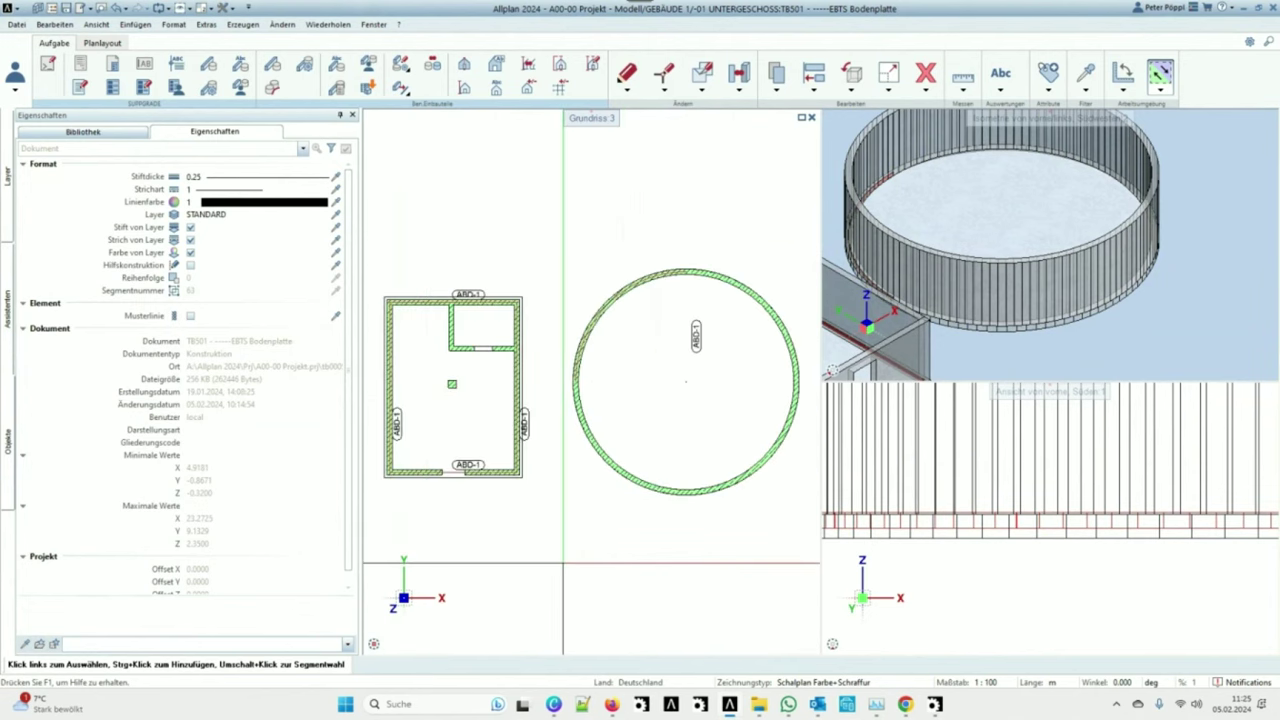
{"action": "double_click", "coordinate": [551, 524]}
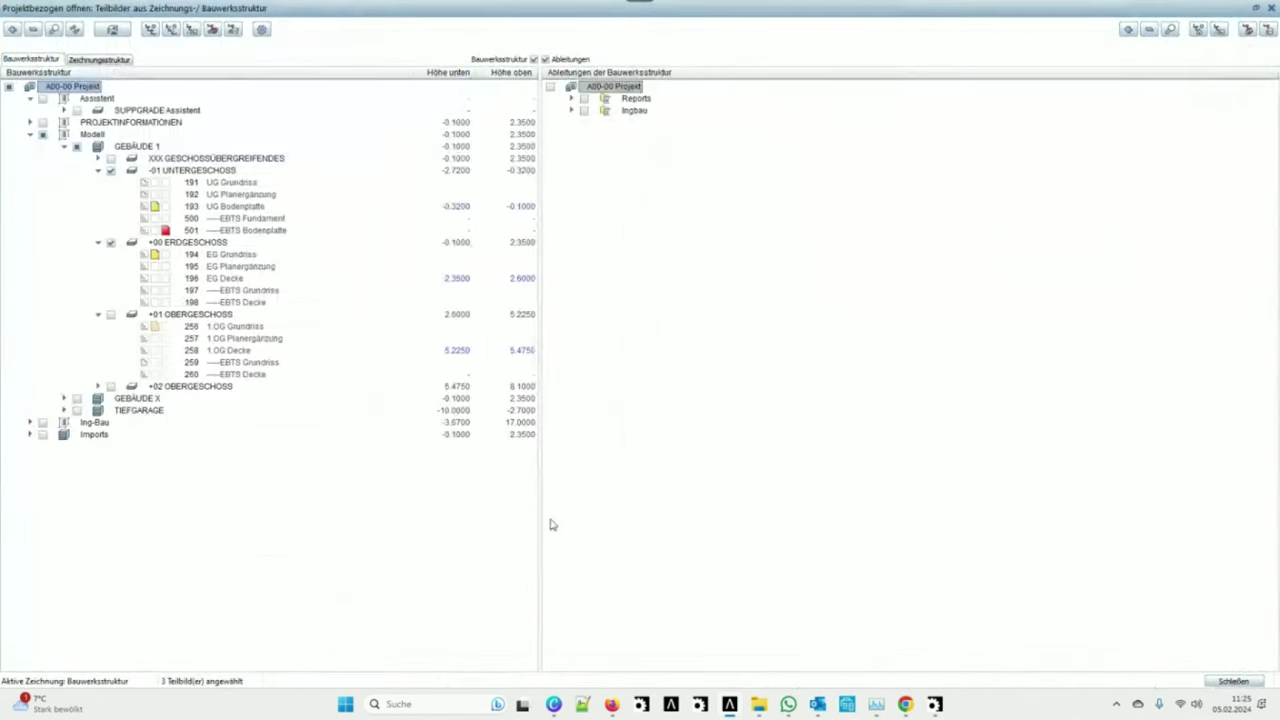
{"action": "left_click", "coordinate": [200, 257]}
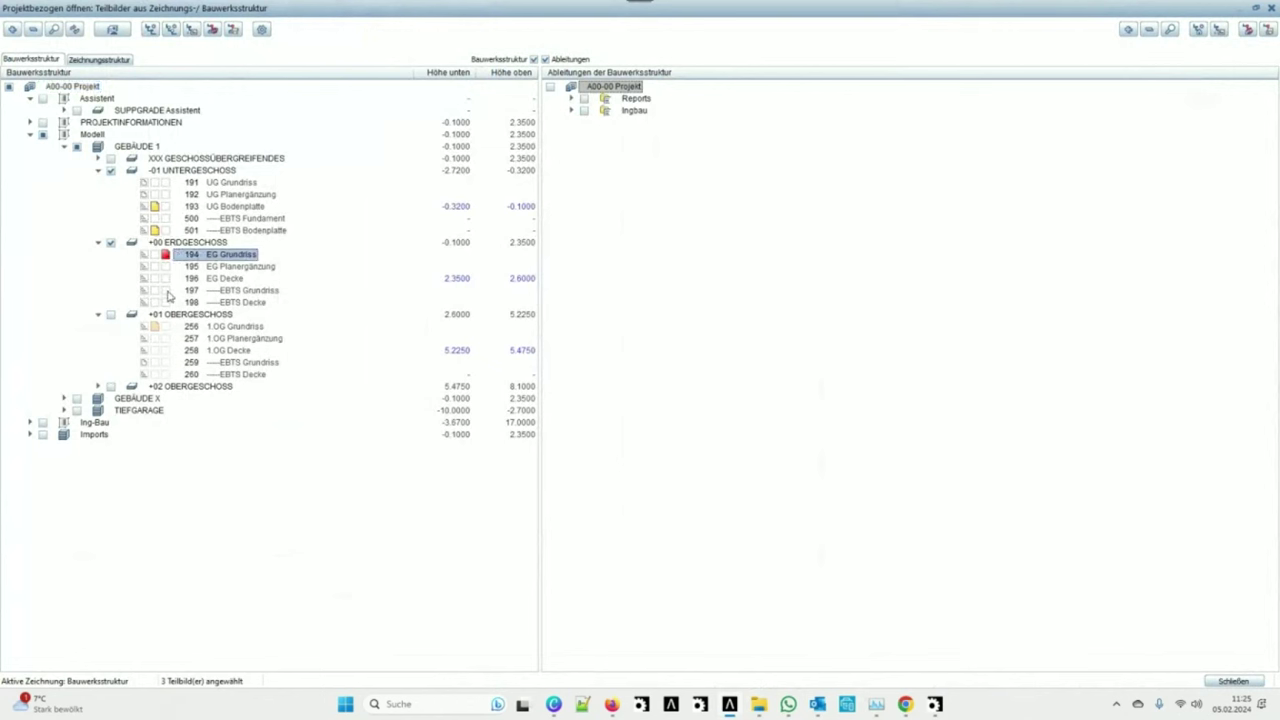
{"action": "left_click", "coordinate": [184, 293]}
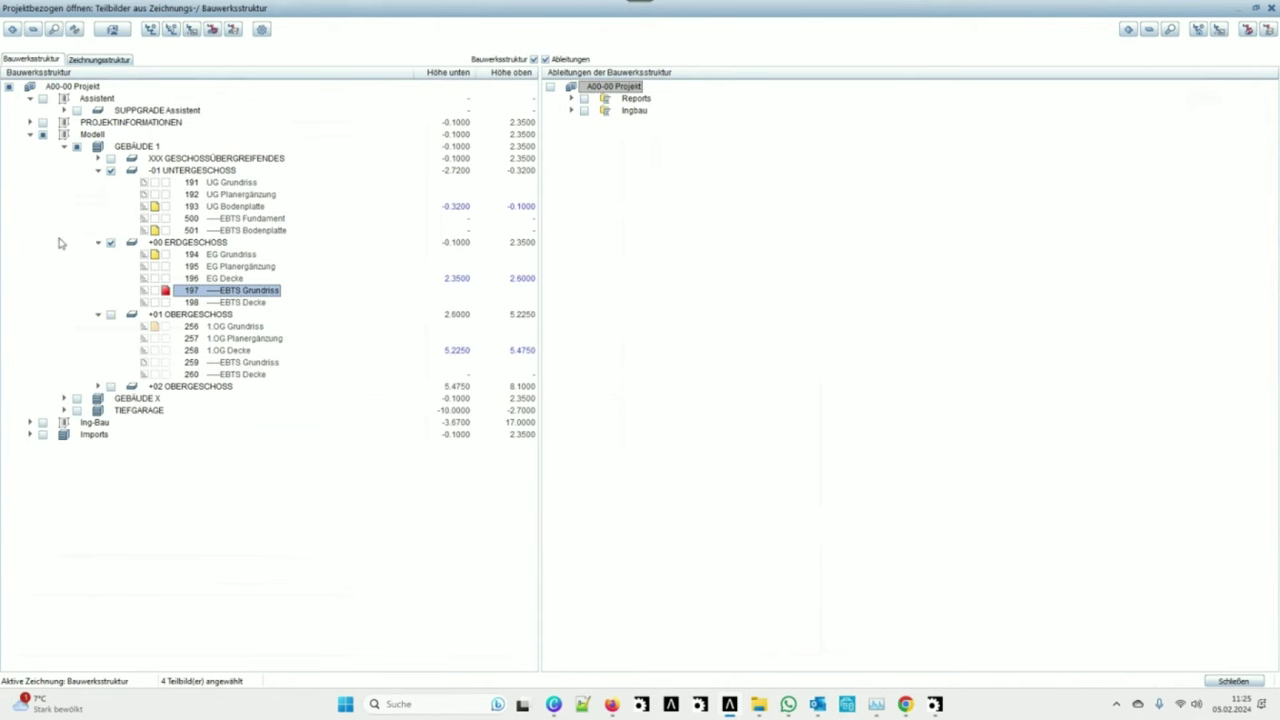
{"action": "left_click", "coordinate": [155, 231]}
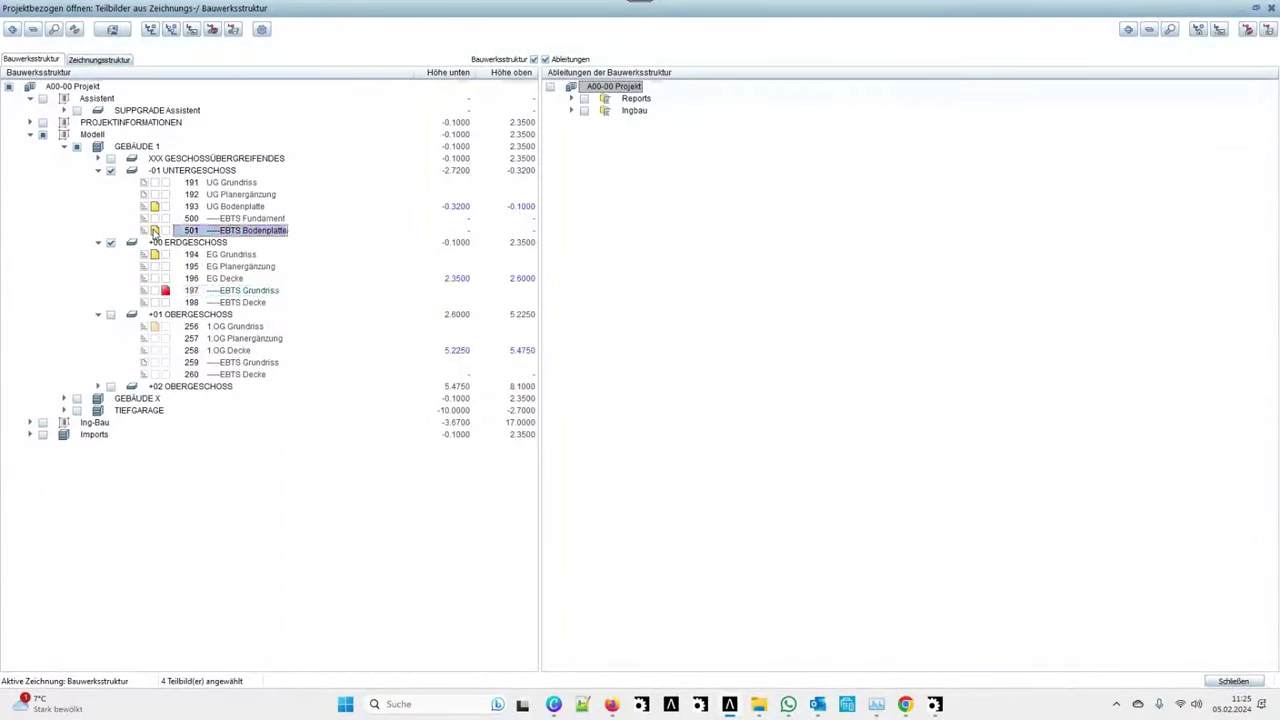
{"action": "left_click", "coordinate": [1230, 681]}
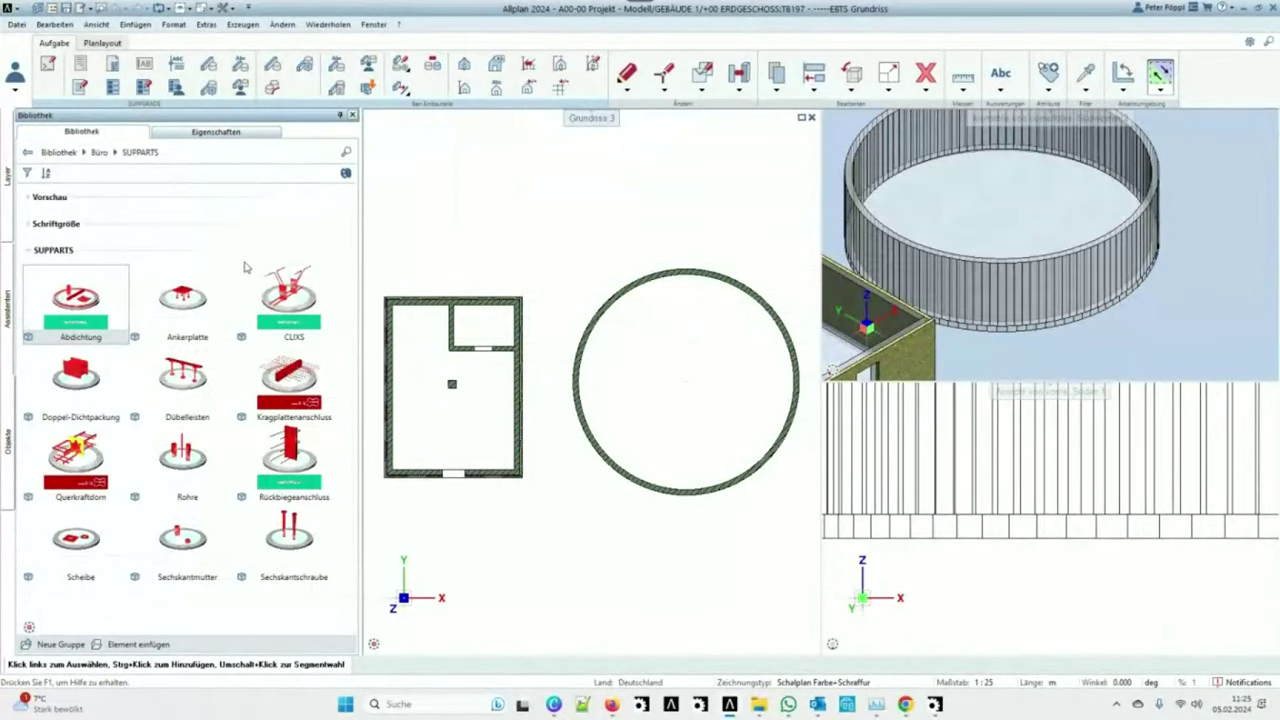
Delete the entire circular building, leaving only the rectangular one in the model.
{"action": "double_click", "coordinate": [289, 447]}
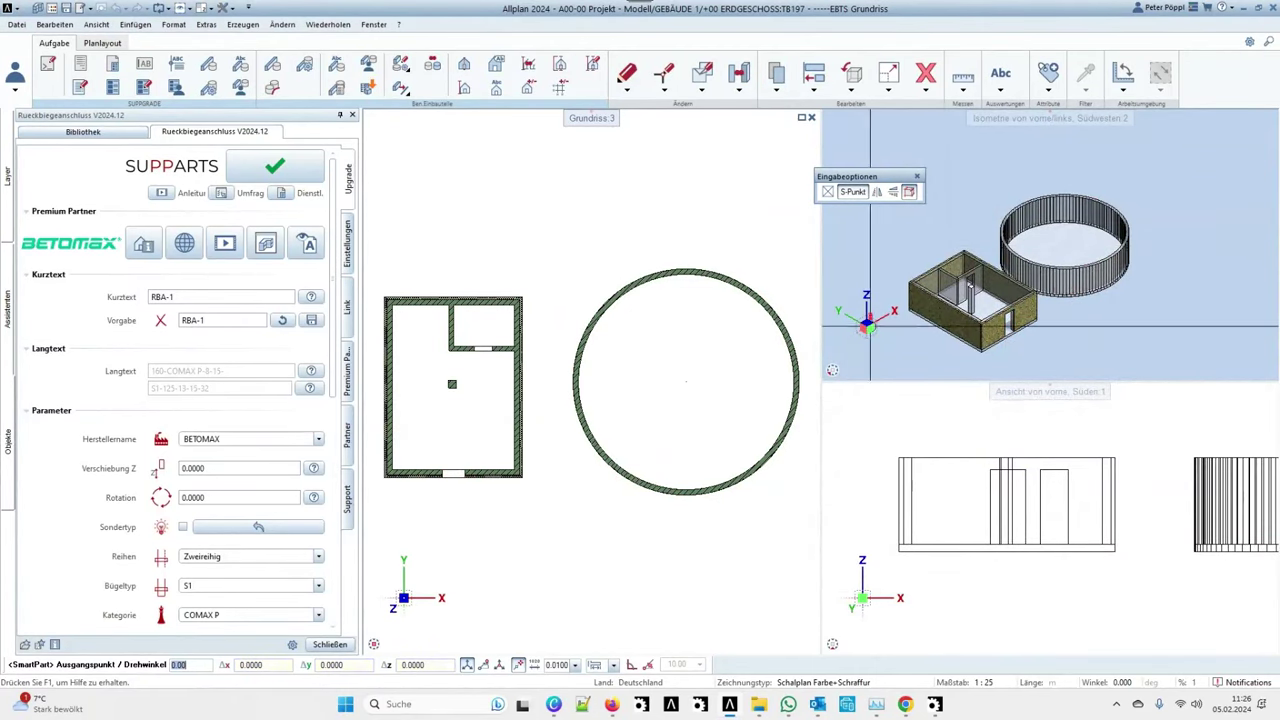
{"action": "key", "text": "Escape"}
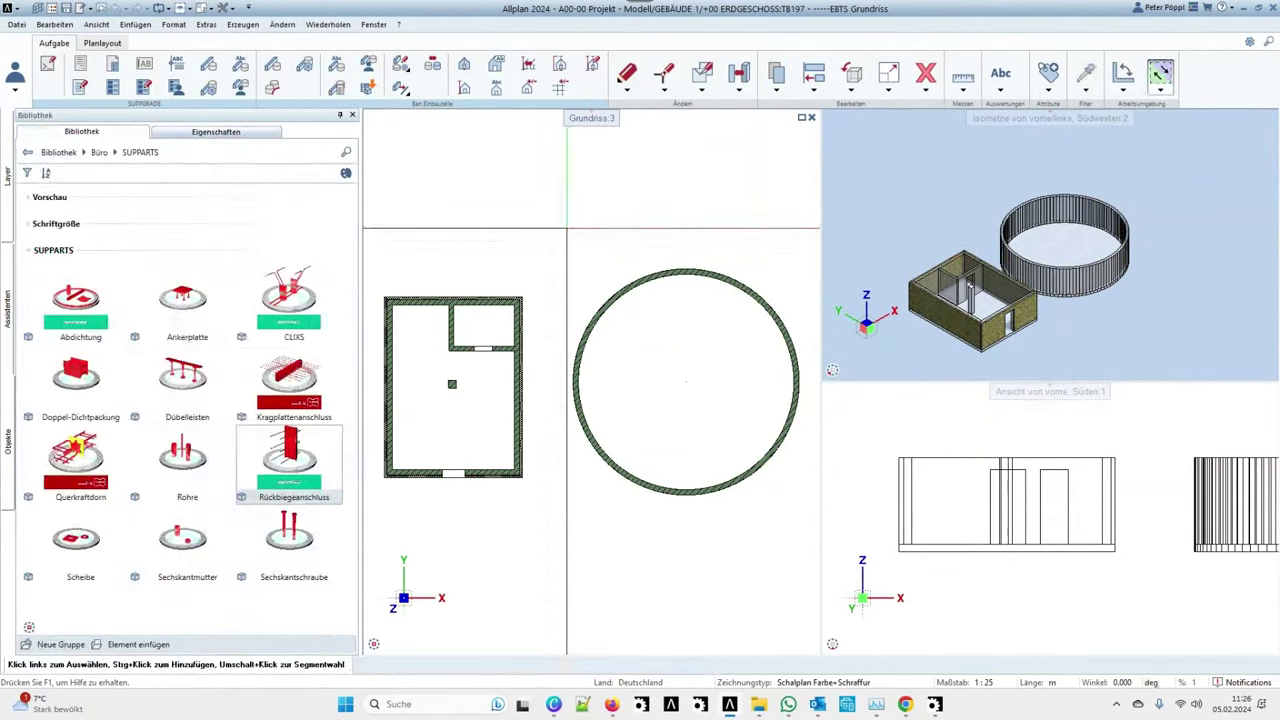
{"action": "left_click_drag", "start_coordinate": [565, 225], "coordinate": [808, 545]}
{"action": "key", "text": "Delete"}
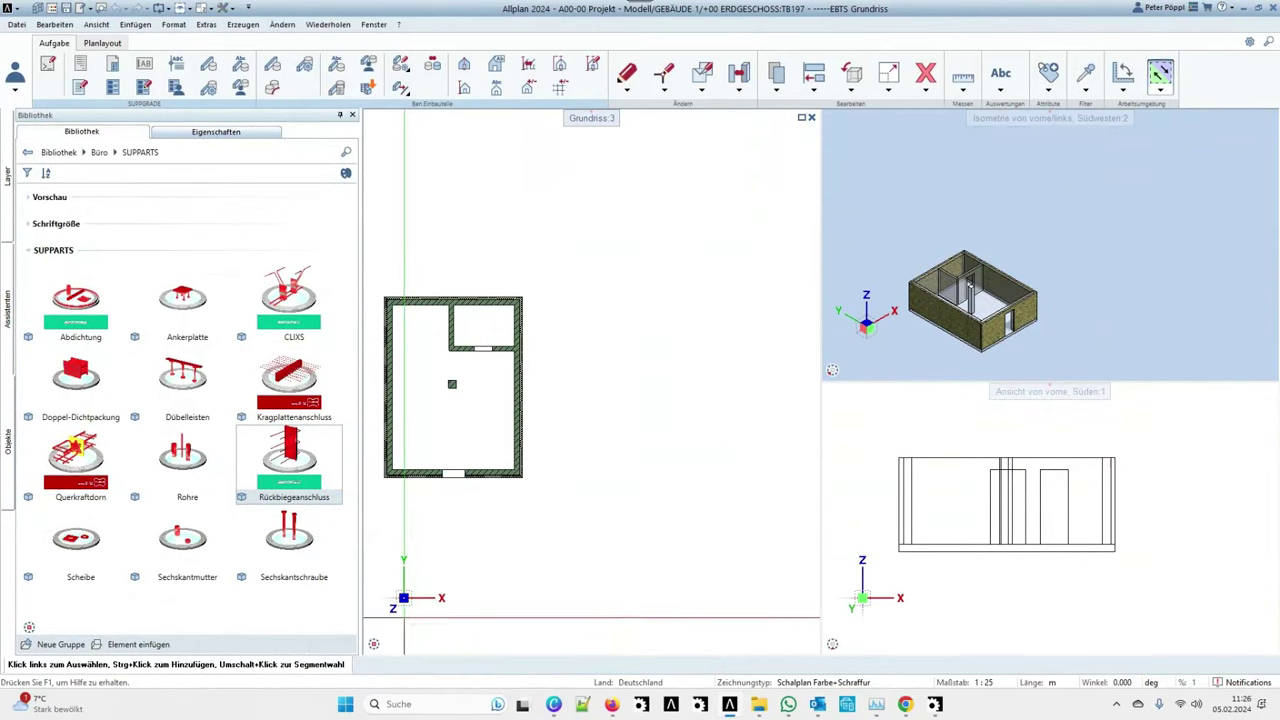
Start the Rückbiegeanschluss SmartPart from the SUPPARTS library and expand its RBA Finder settings.
{"action": "left_click", "coordinate": [390, 644]}
{"action": "double_click", "coordinate": [290, 455]}
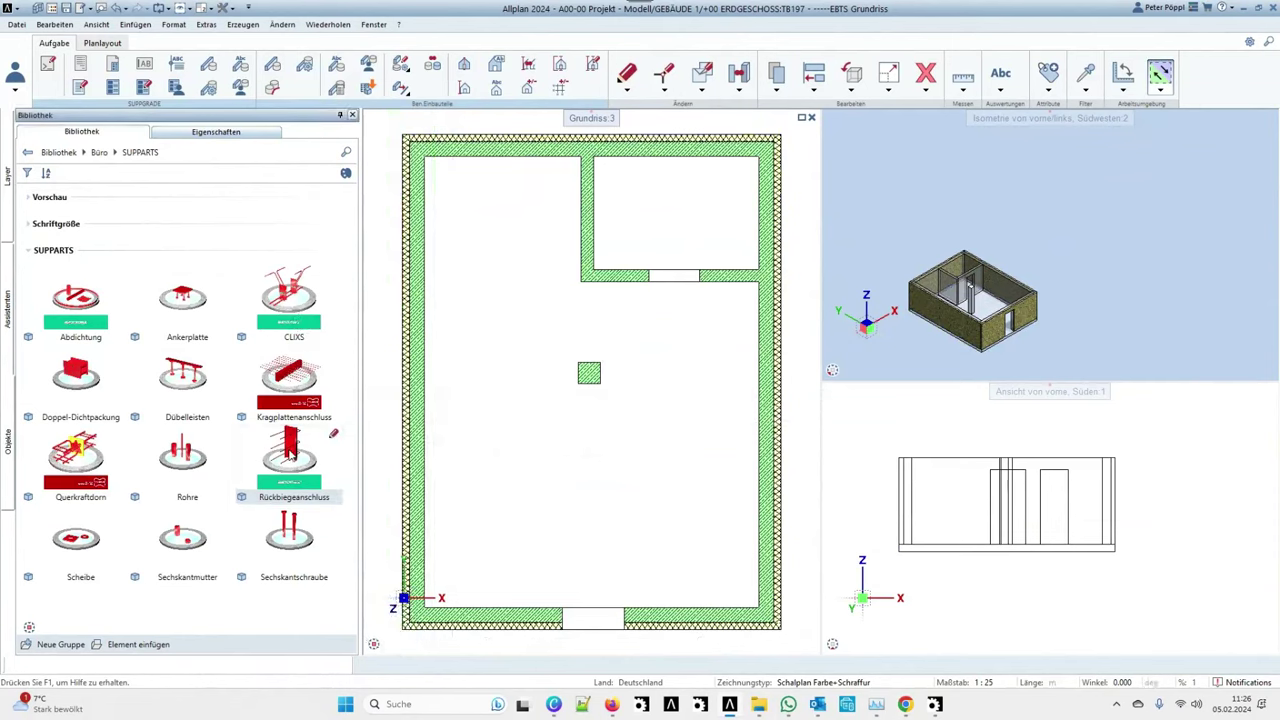
{"action": "scroll", "coordinate": [606, 136], "scroll_direction": "up", "scroll_amount": 2}
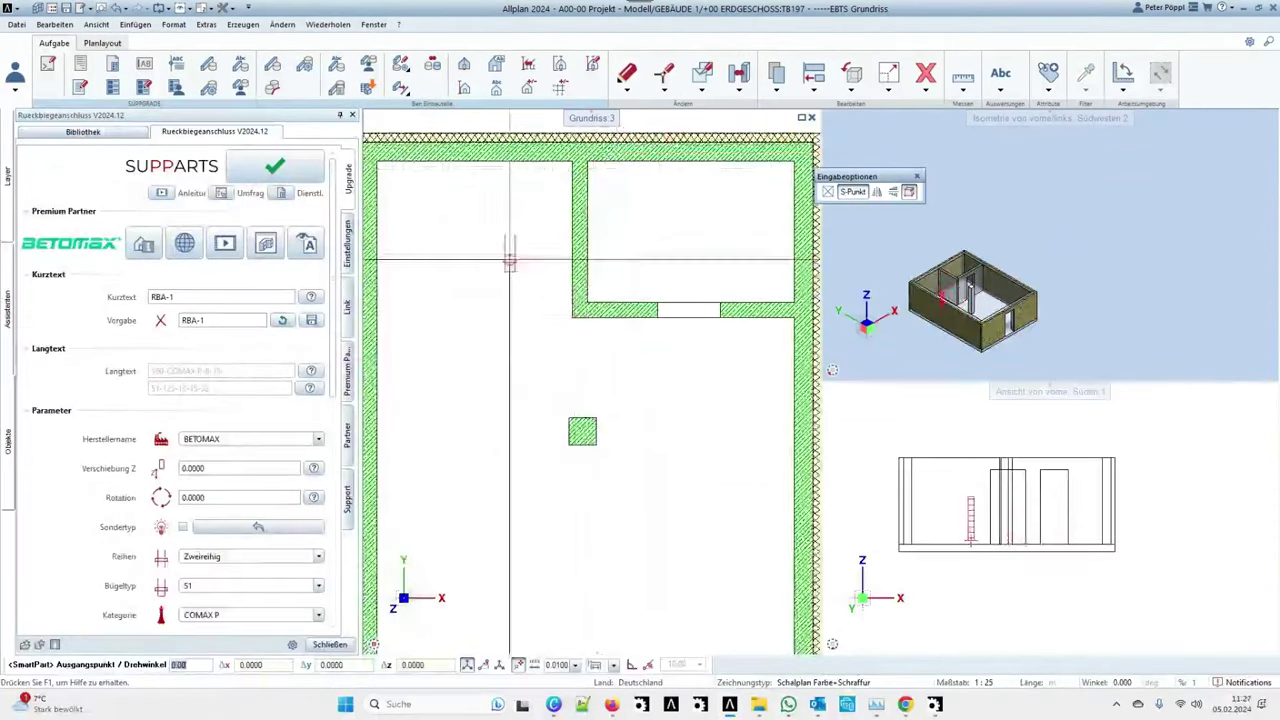
{"action": "middle_click_drag", "start_coordinate": [505, 336], "coordinate": [460, 434]}
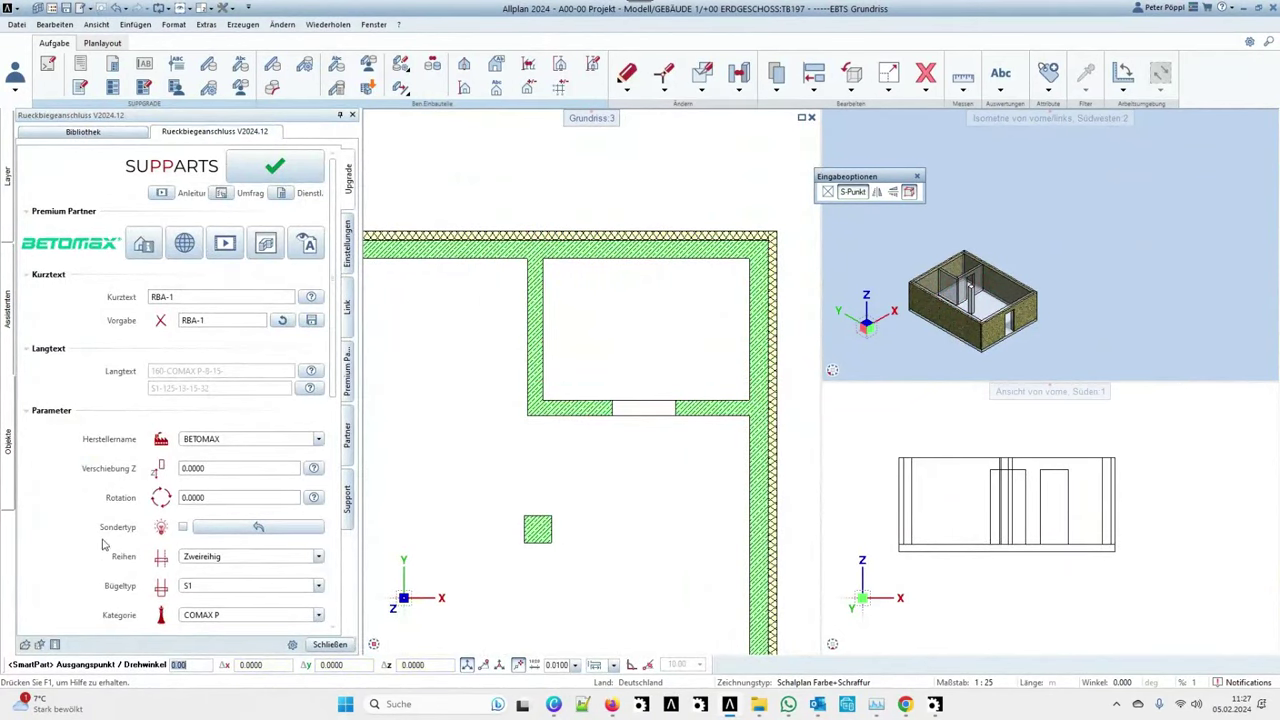
{"action": "scroll", "coordinate": [145, 440], "scroll_direction": "down", "scroll_amount": 6}
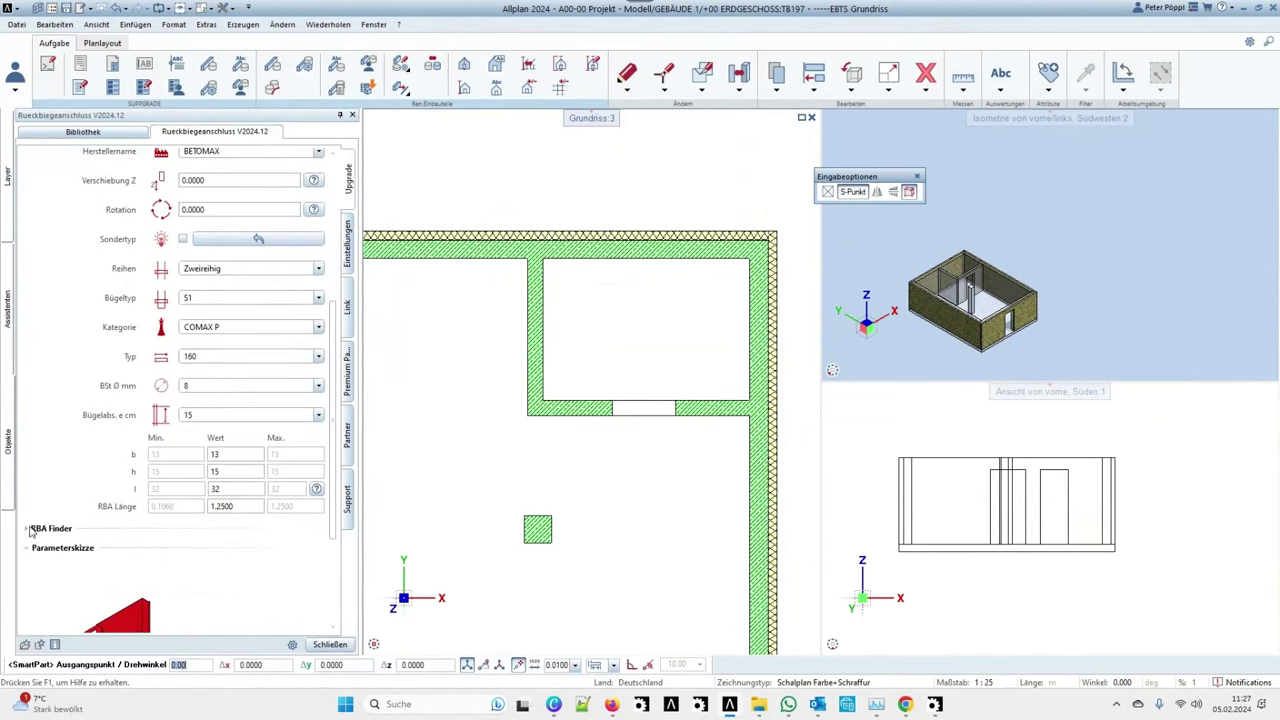
{"action": "left_click", "coordinate": [29, 529]}
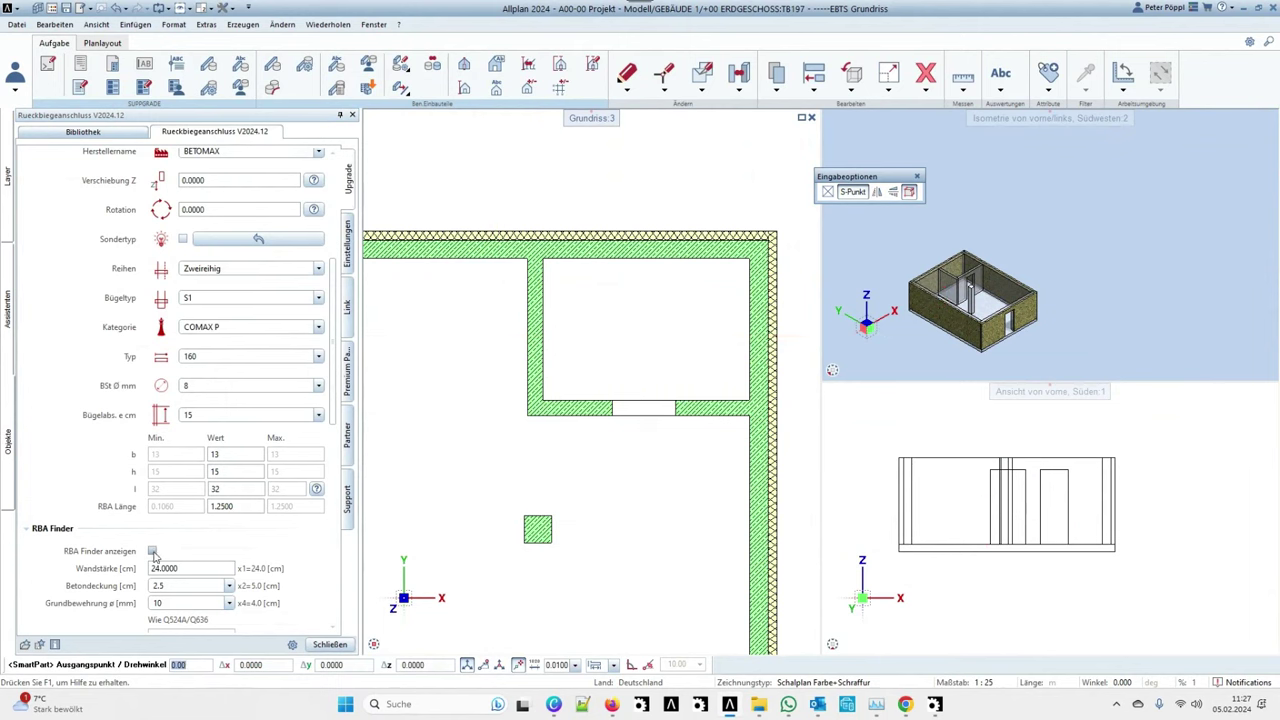
Set the Drehwinkel of the Rückbiegeanschluss to 180 and enable RBA Finder anzeigen.
{"action": "scroll", "coordinate": [566, 272], "scroll_direction": "up", "scroll_amount": 4}
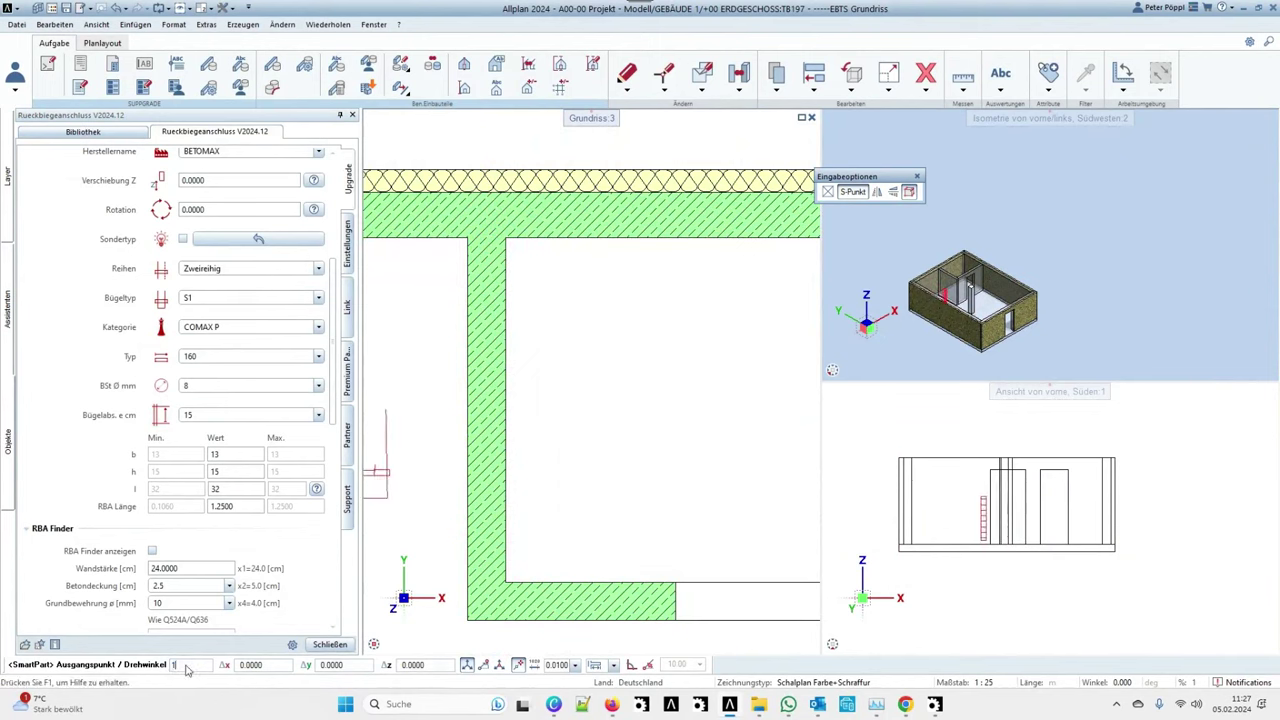
{"action": "type", "text": "180"}
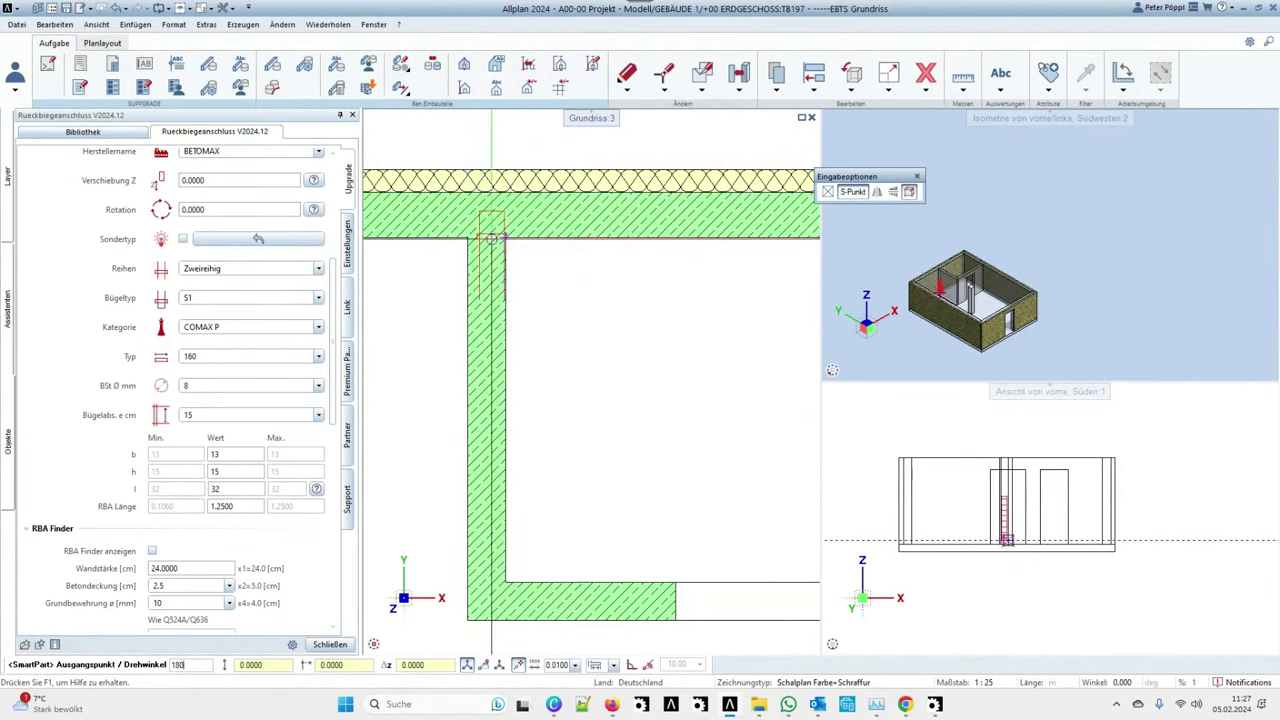
{"action": "left_click", "coordinate": [152, 551]}
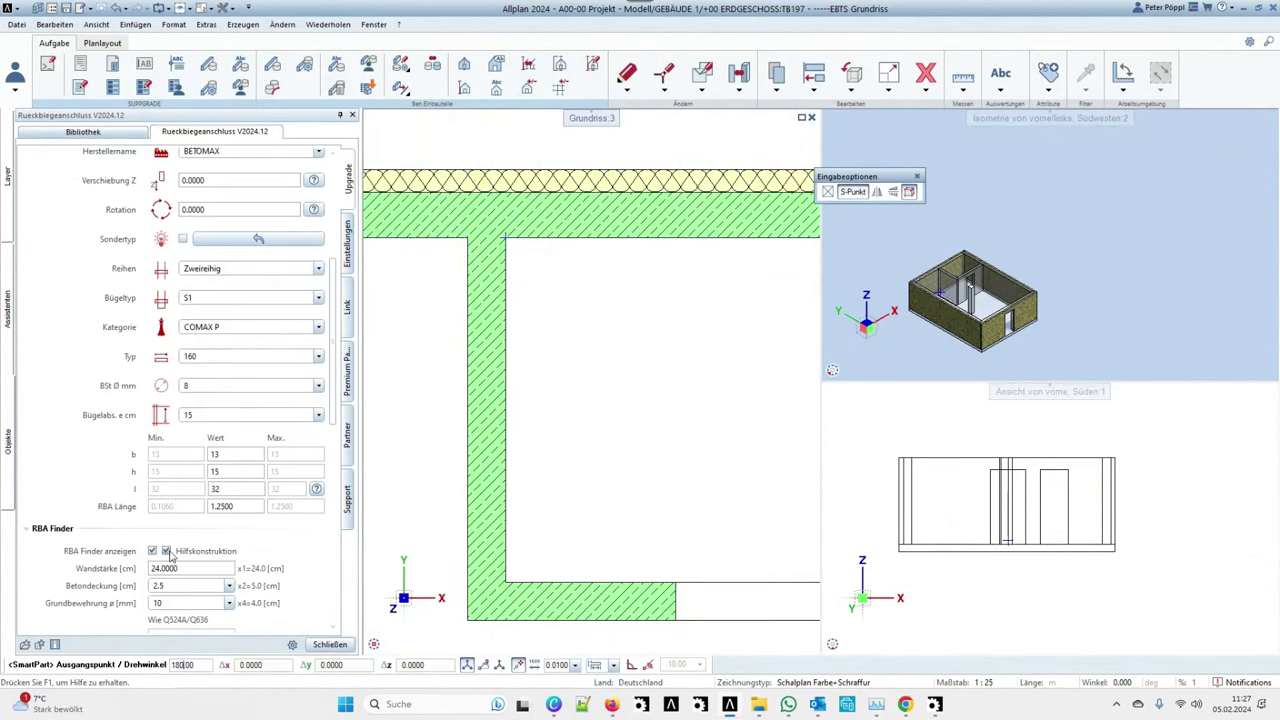
Place the Rückbiegeanschluss at the midpoint between the two corners where the interior wall meets the outer wall.
{"action": "scroll", "coordinate": [505, 215], "scroll_direction": "up", "scroll_amount": 3}
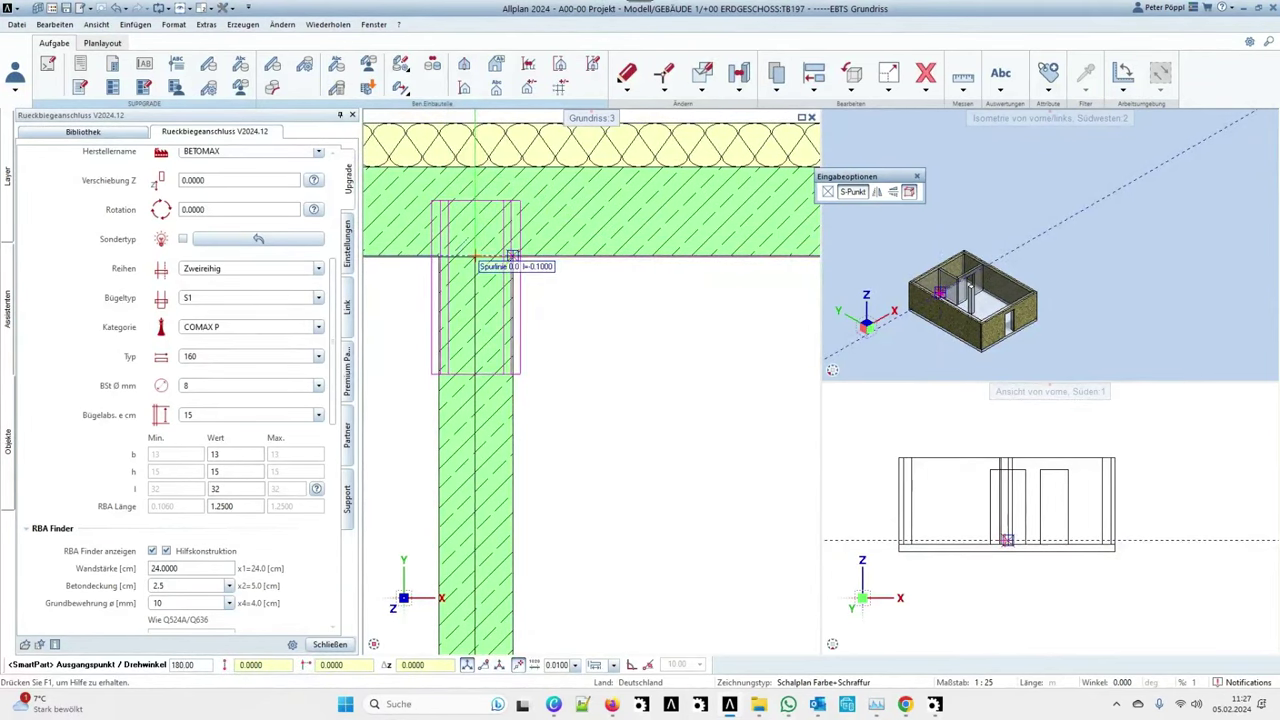
{"action": "scroll", "coordinate": [480, 256], "scroll_direction": "down", "scroll_amount": 2}
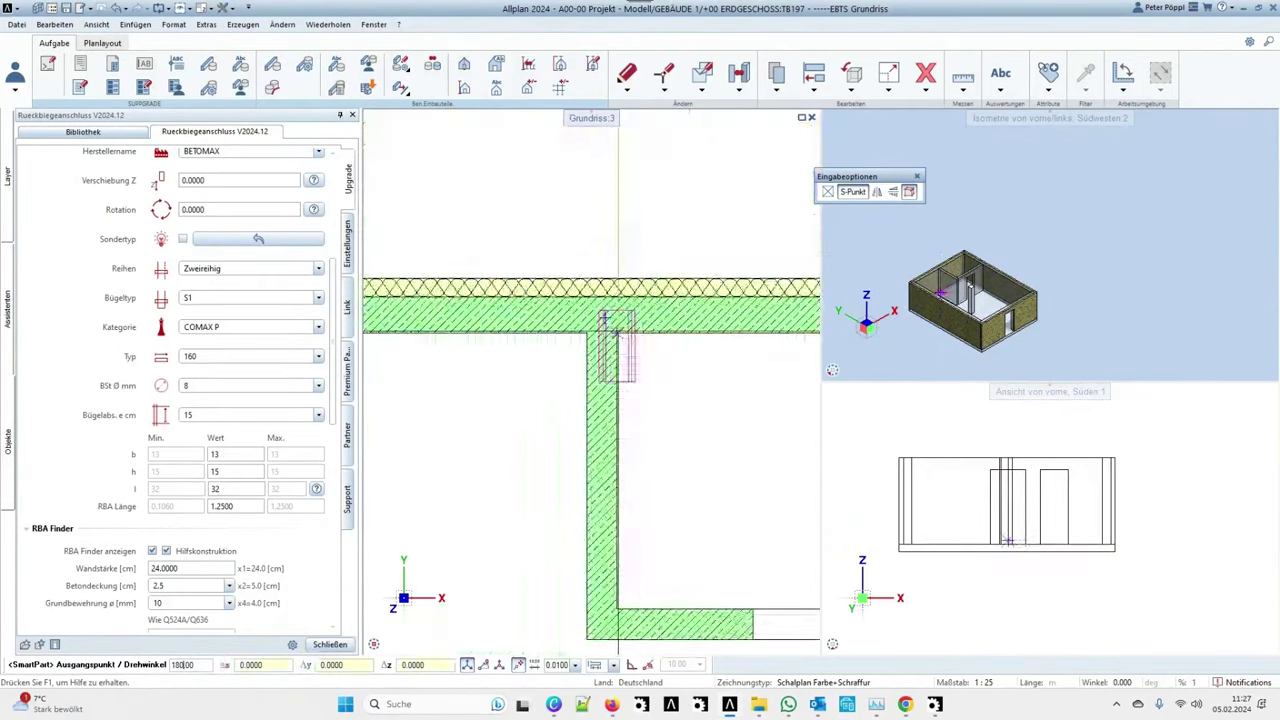
{"action": "scroll", "coordinate": [598, 337], "scroll_direction": "up", "scroll_amount": 4}
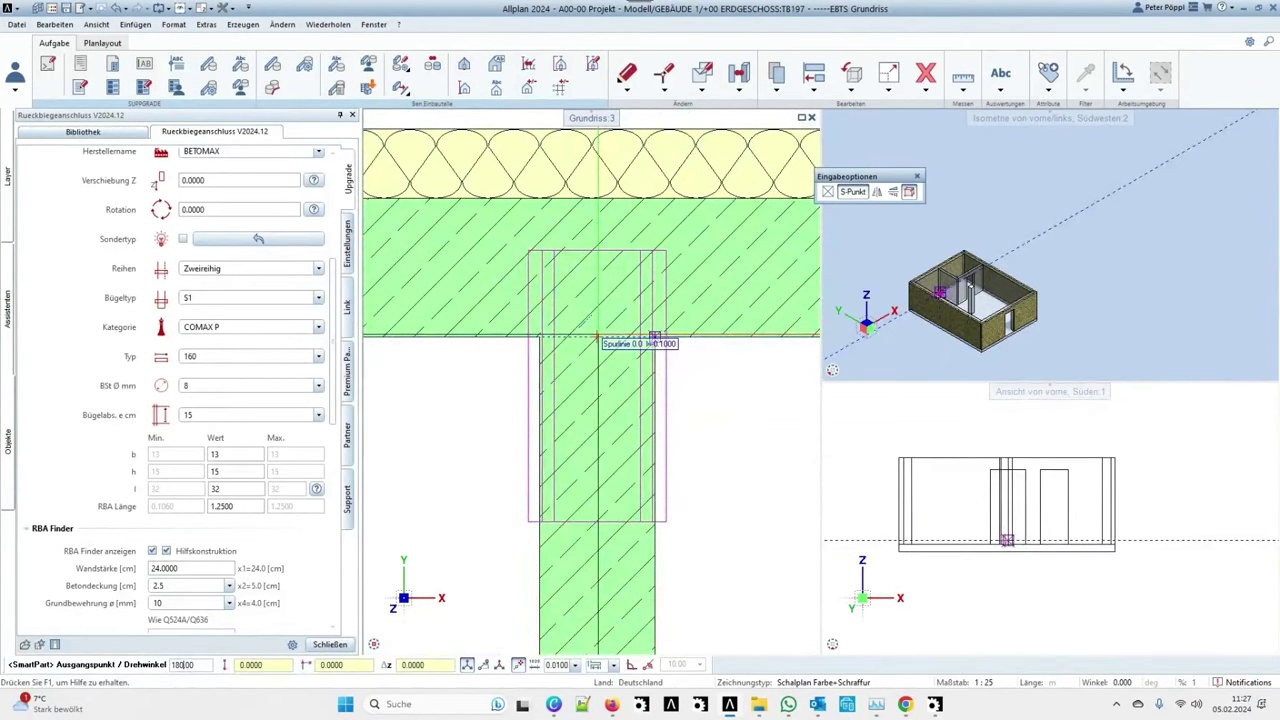
{"action": "left_click", "coordinate": [542, 343]}
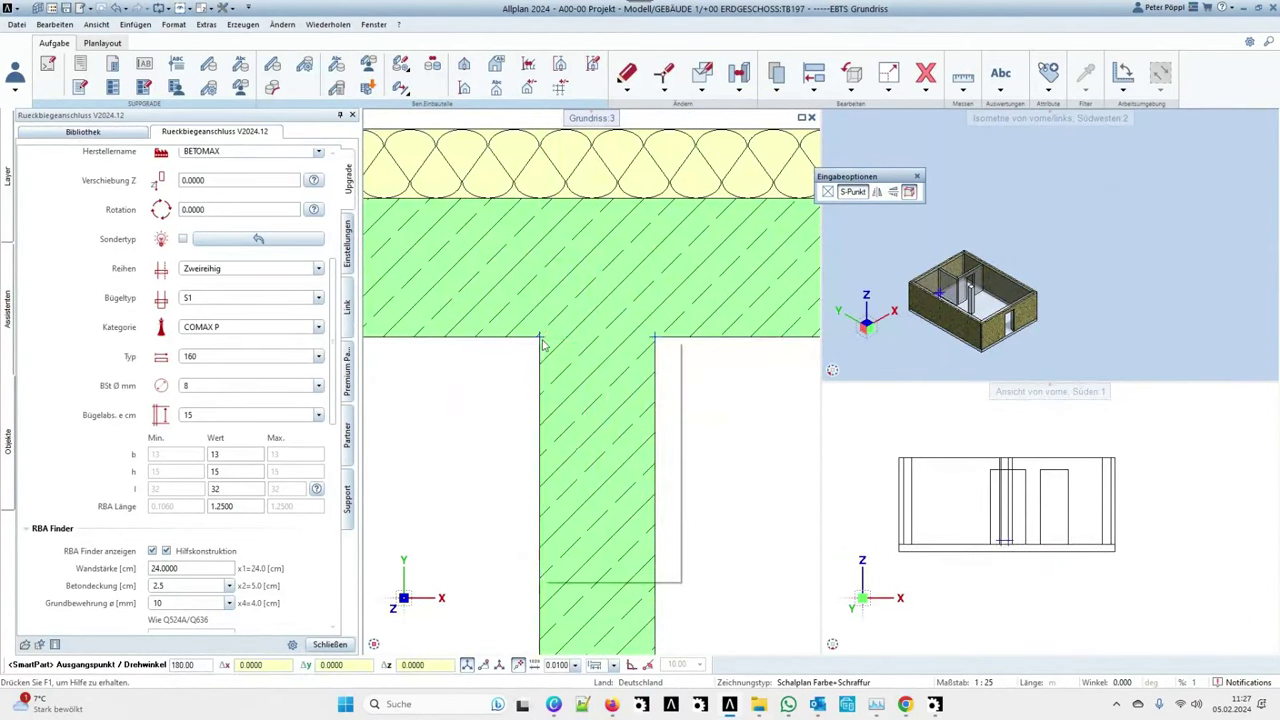
{"action": "right_click", "coordinate": [542, 343]}
{"action": "left_click", "coordinate": [580, 452]}
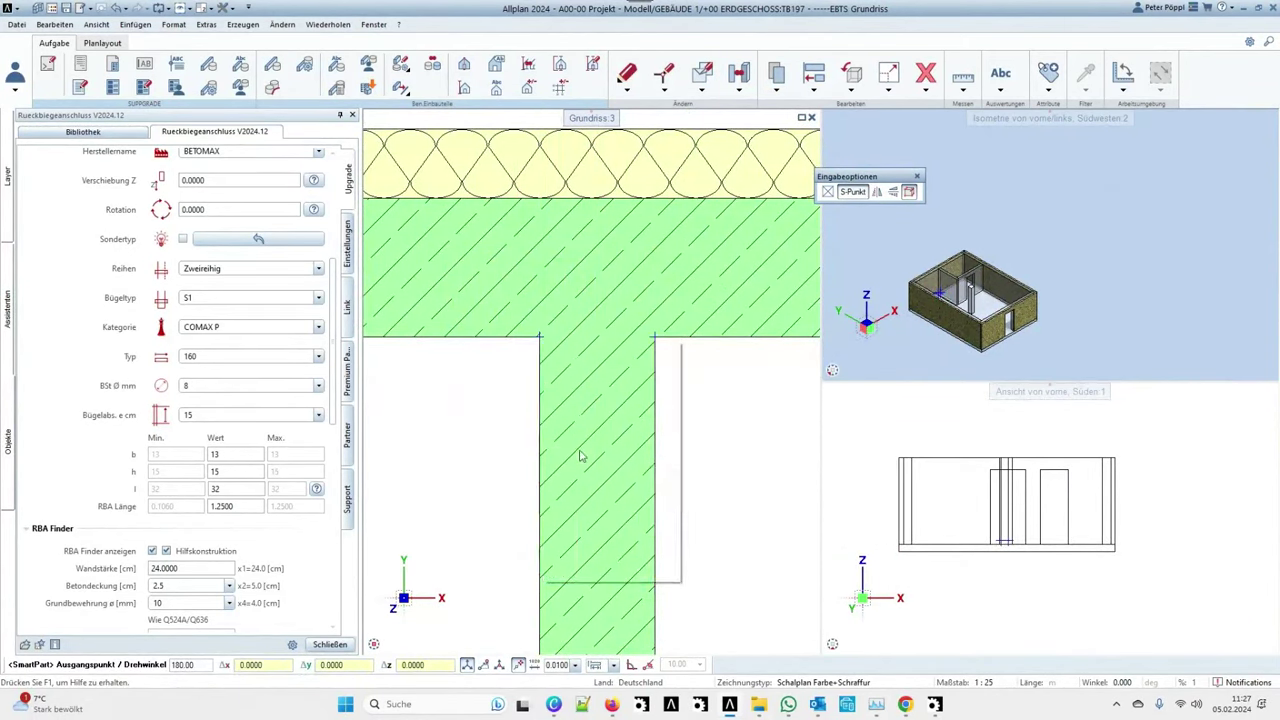
{"action": "left_click", "coordinate": [638, 321]}
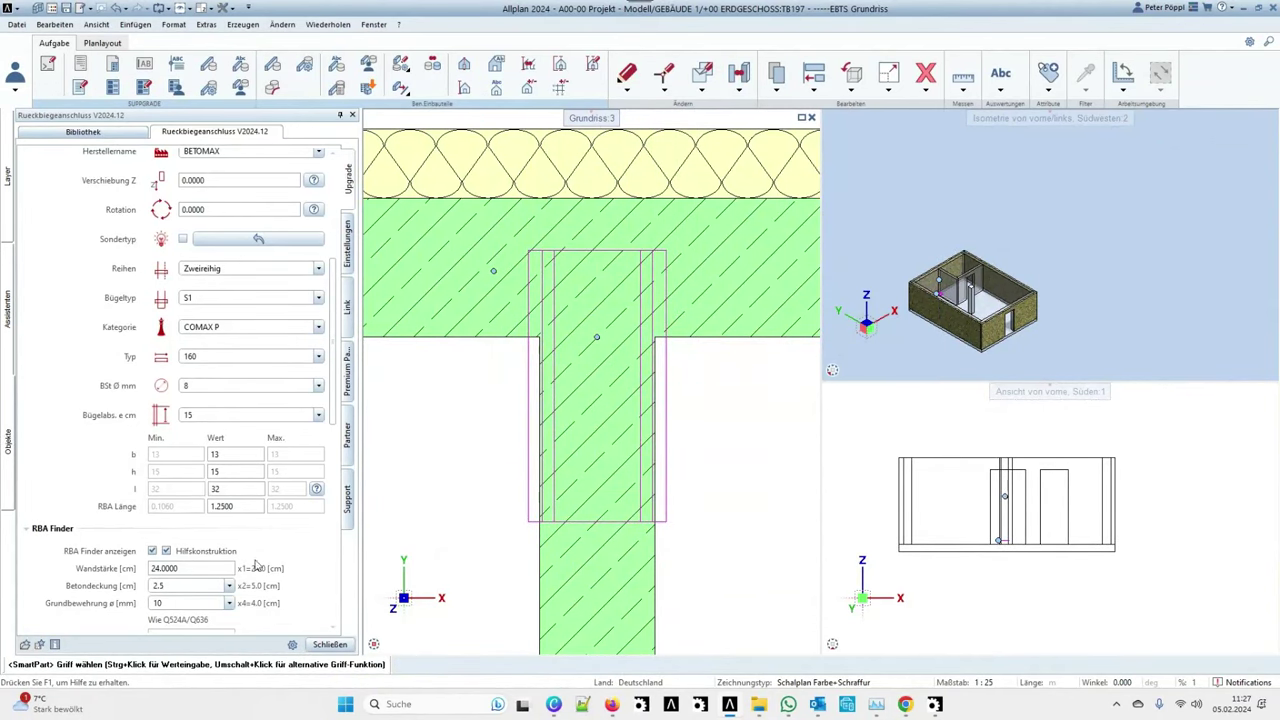
Set the RBA Finder's Wandstärke to 20 cm and Grundbewehrung ø to 7 mm, and finish placing the Rückbiegeanschluss without a further copy.
{"action": "left_click", "coordinate": [208, 571]}
{"action": "left_click_drag", "start_coordinate": [208, 571], "coordinate": [134, 571]}
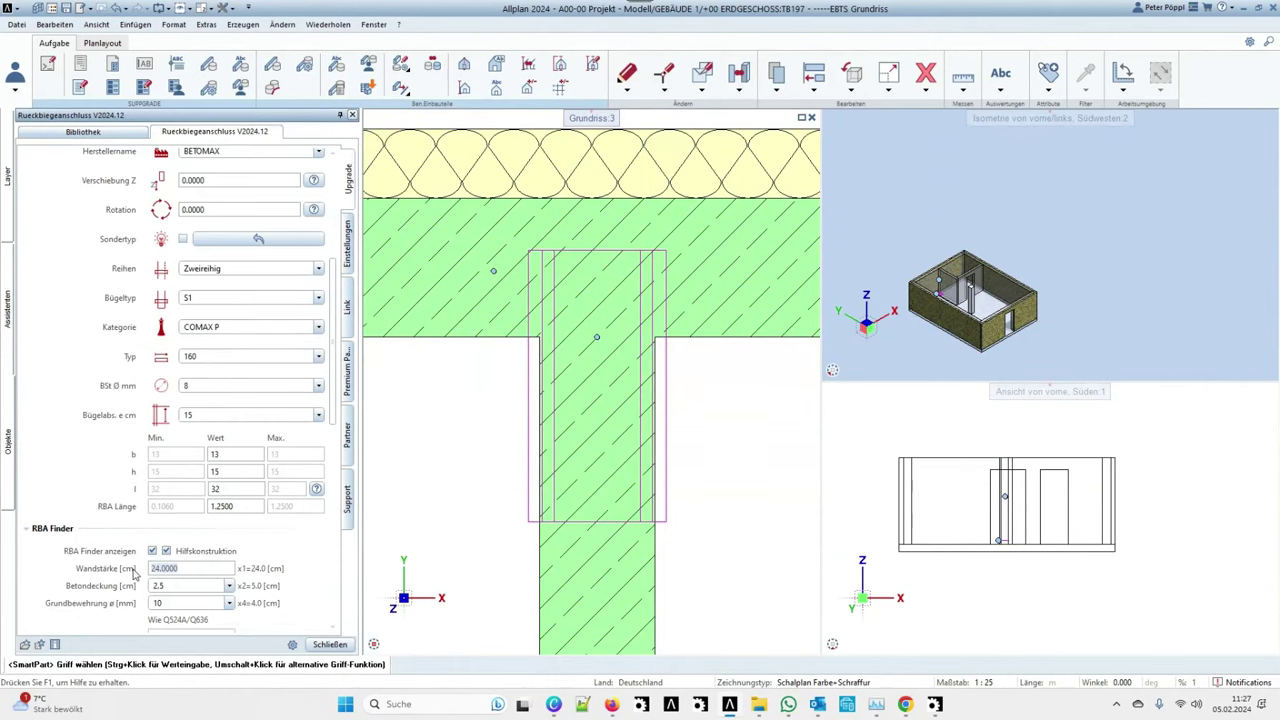
{"action": "type", "text": "20"}
{"action": "key", "text": "Return"}
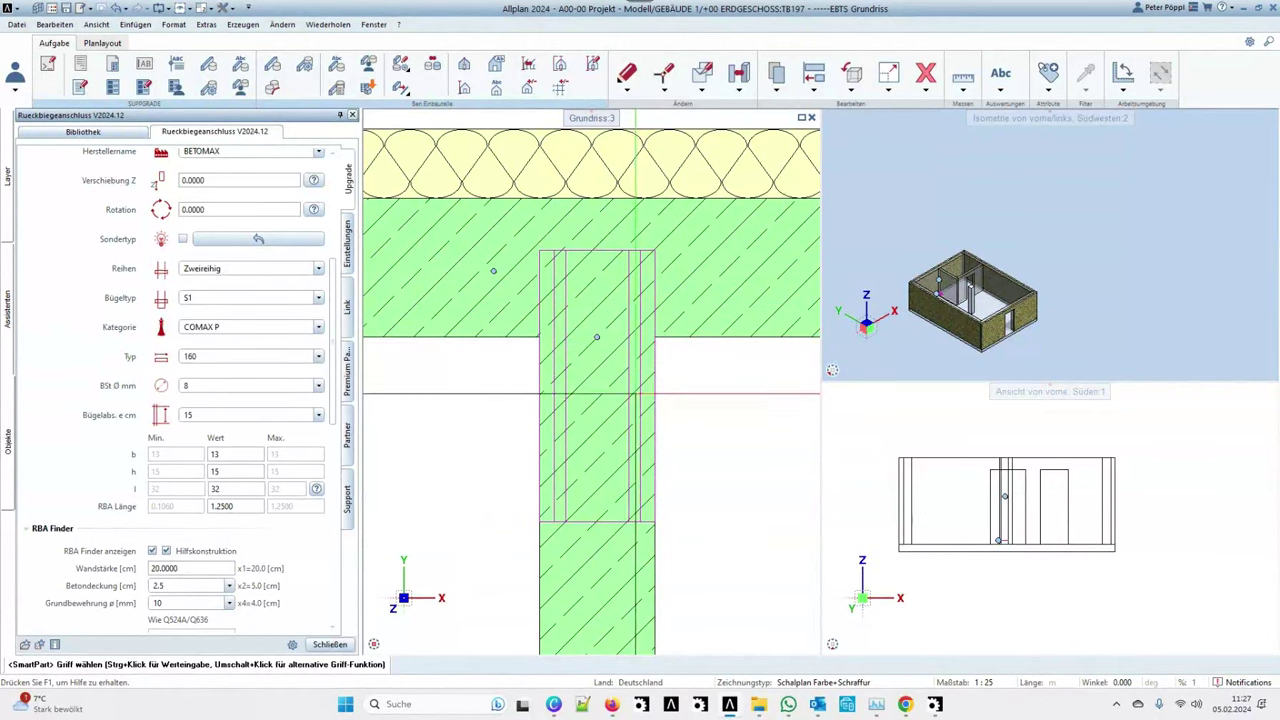
{"action": "scroll", "coordinate": [152, 600], "scroll_direction": "down", "scroll_amount": 2}
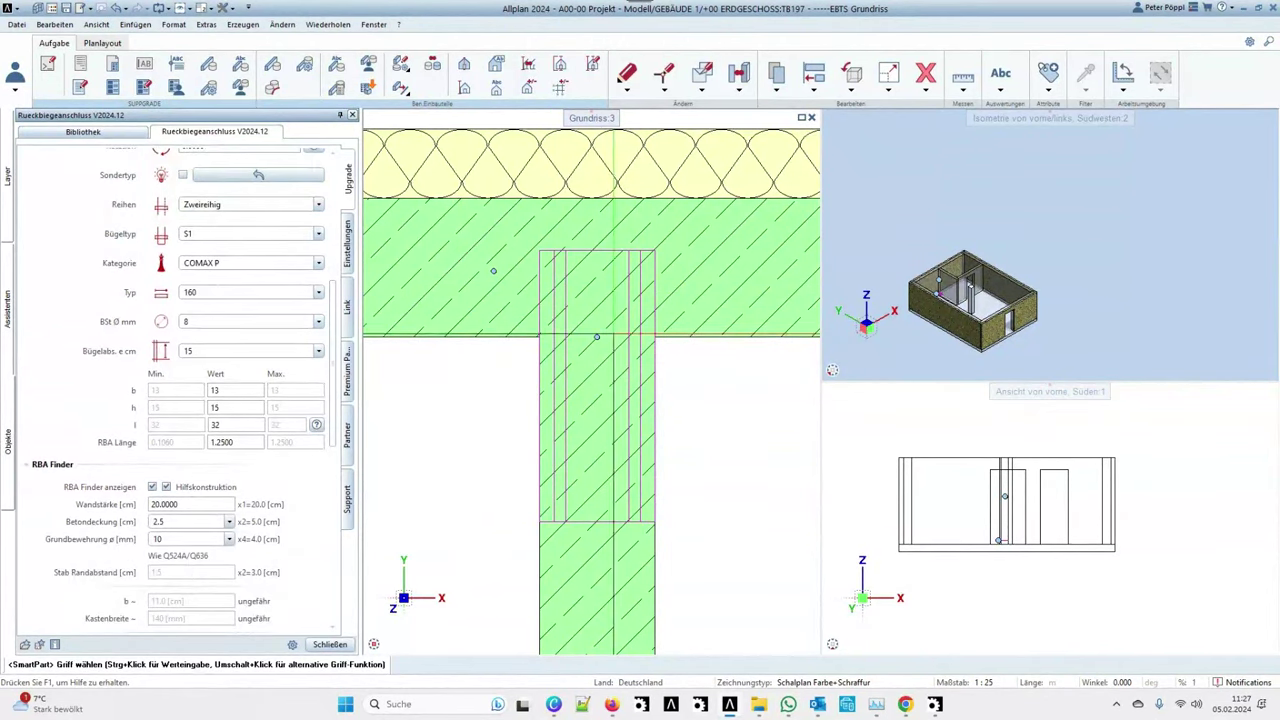
{"action": "left_click", "coordinate": [195, 540]}
{"action": "left_click", "coordinate": [164, 576]}
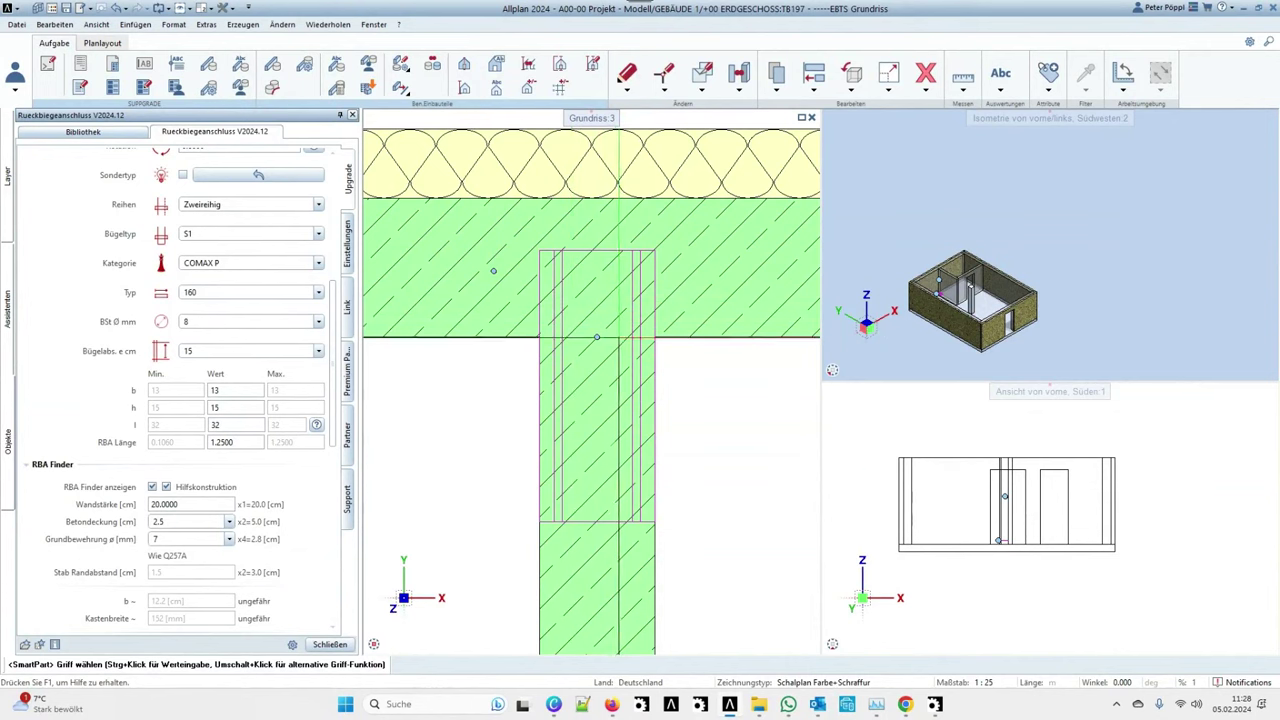
{"action": "left_click", "coordinate": [331, 645]}
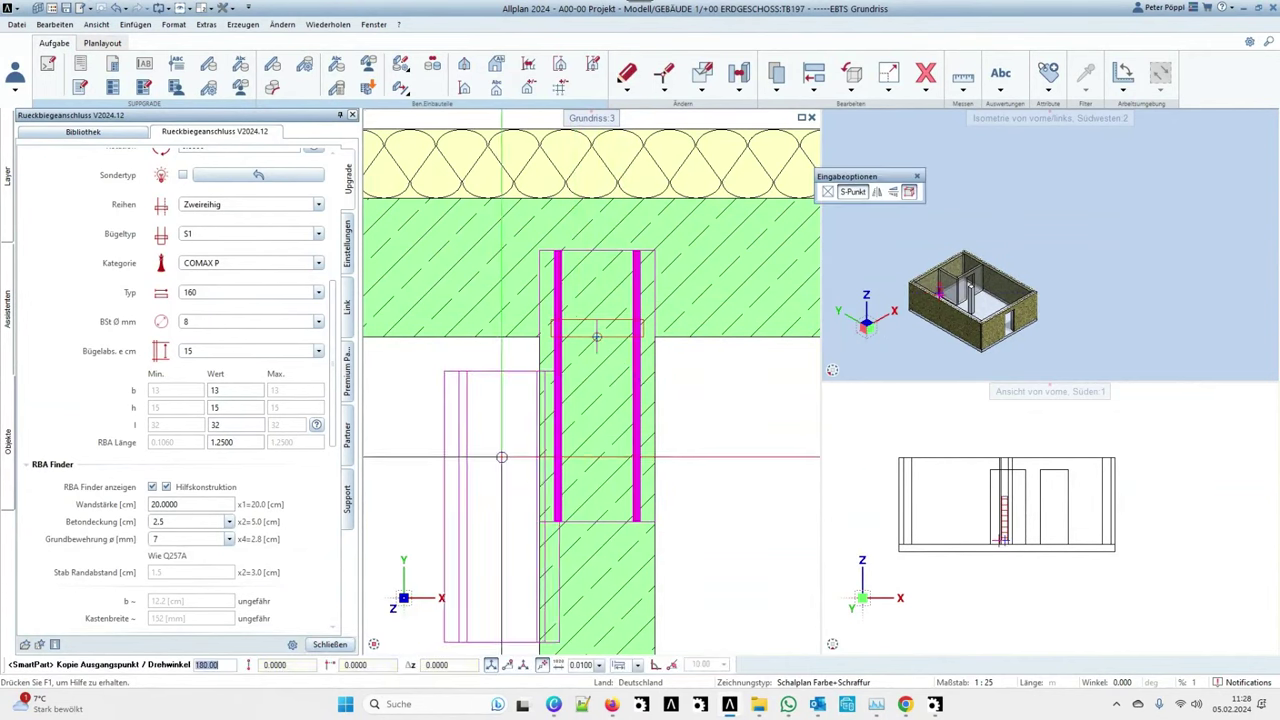
{"action": "key", "text": "Escape"}
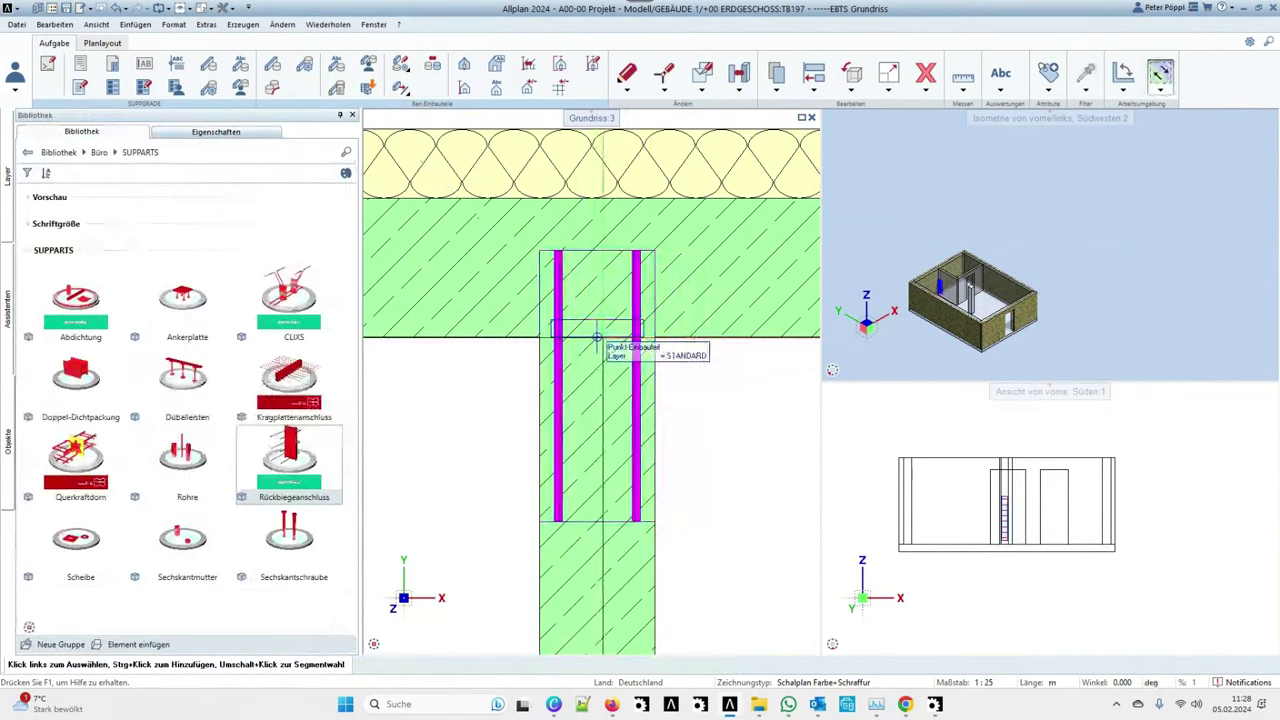
Set both LOG Kasten and LOG Eisen of the placed Rückbiegeanschluss to 500.
{"action": "double_click", "coordinate": [597, 337]}
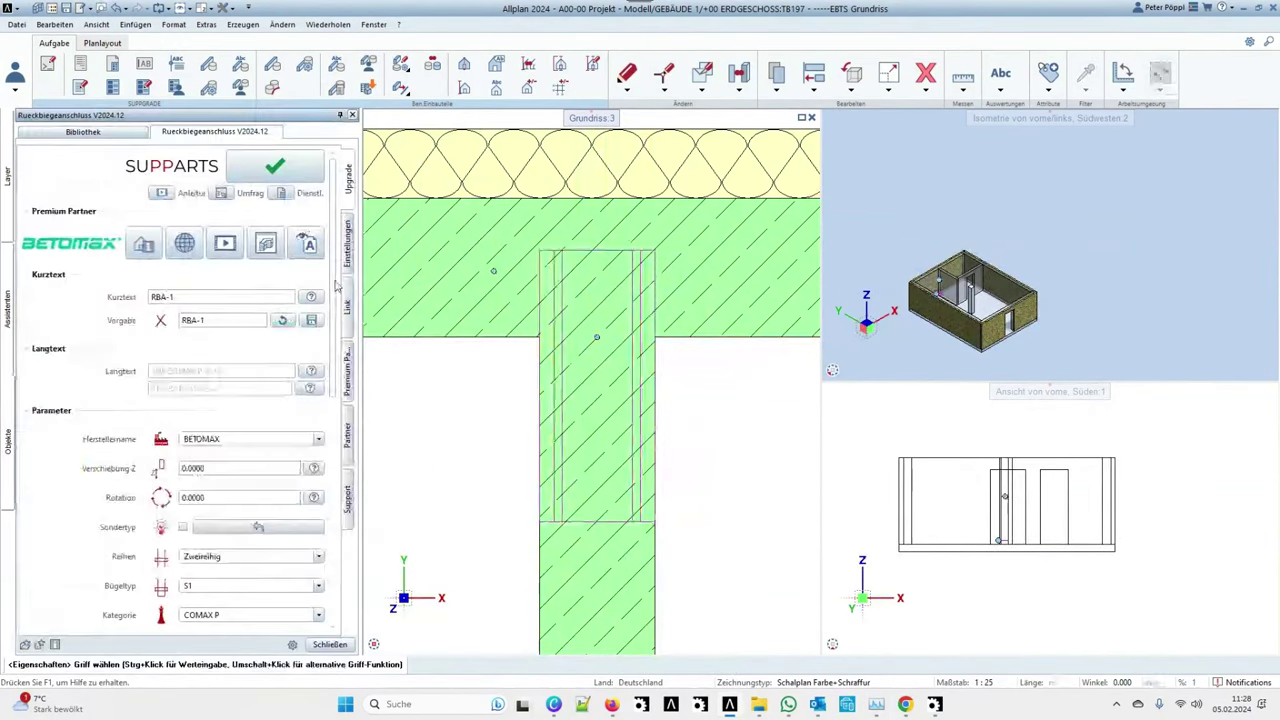
{"action": "left_click", "coordinate": [170, 236]}
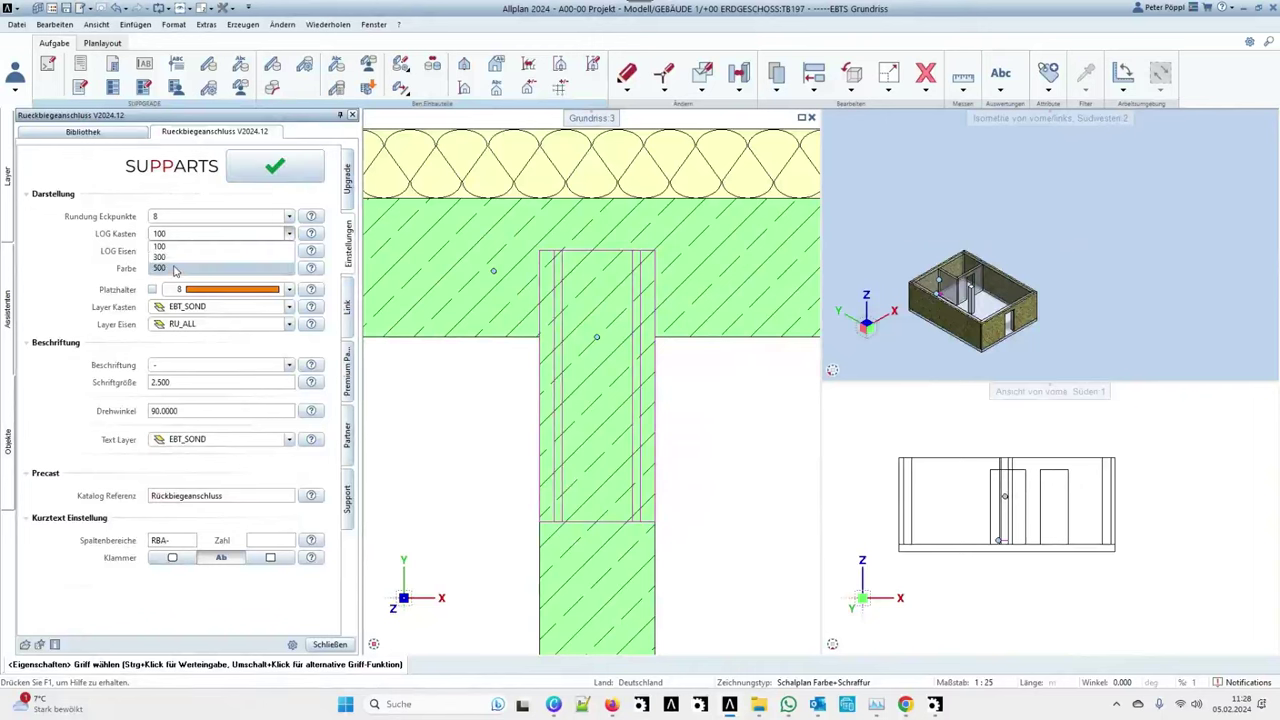
{"action": "left_click", "coordinate": [175, 256]}
{"action": "left_click", "coordinate": [175, 251]}
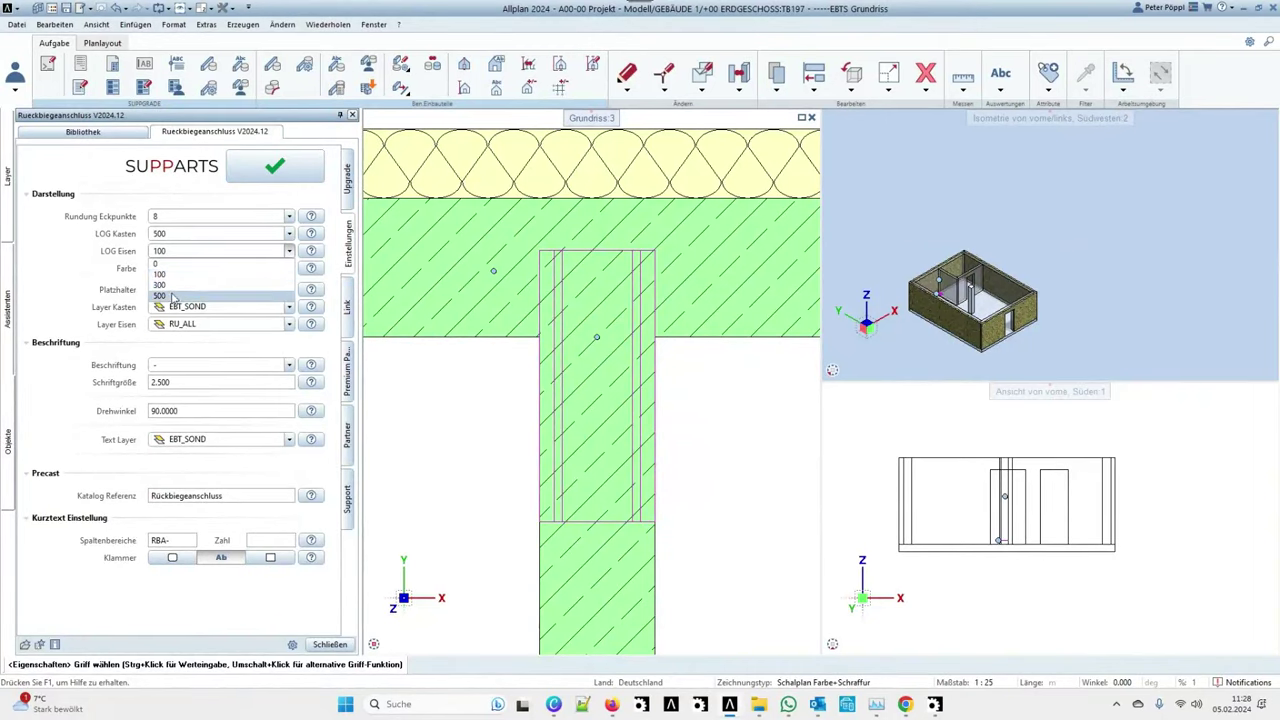
{"action": "left_click", "coordinate": [178, 288]}
{"action": "left_click", "coordinate": [330, 644]}
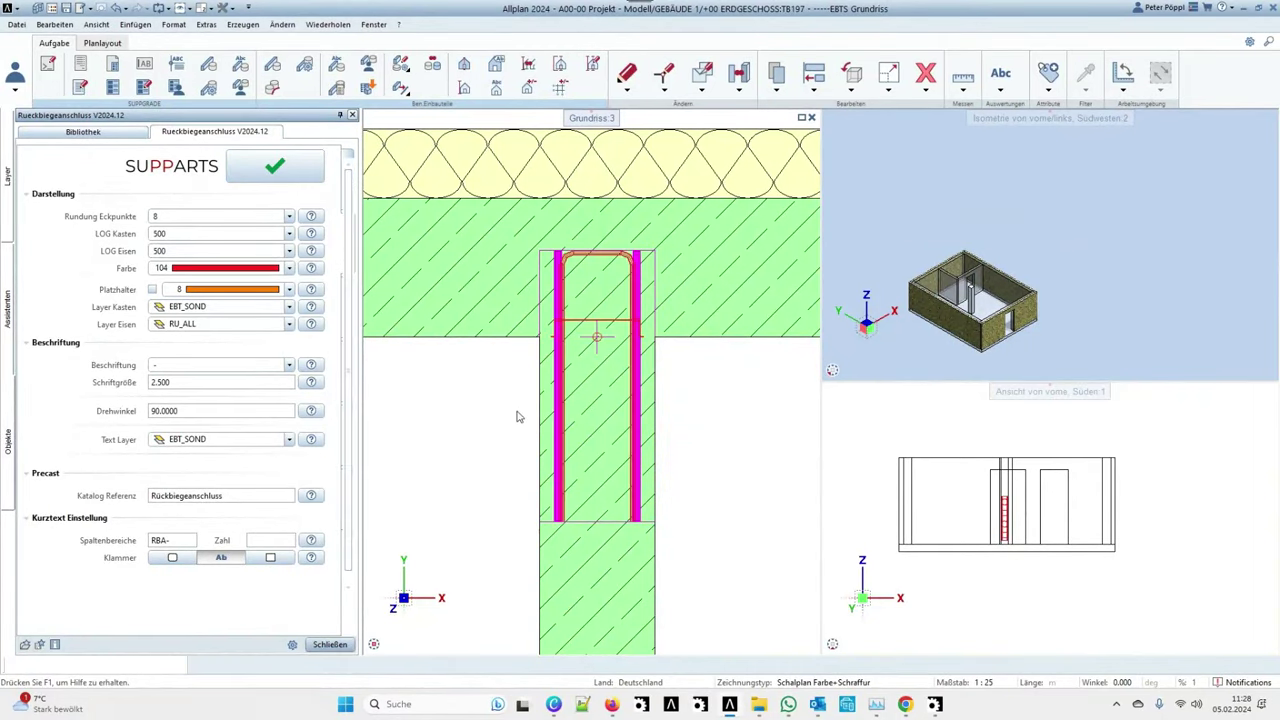
Change the Typ of the placed Rückbiegeanschluss to 140.
{"action": "scroll", "coordinate": [630, 497], "scroll_direction": "up", "scroll_amount": 8}
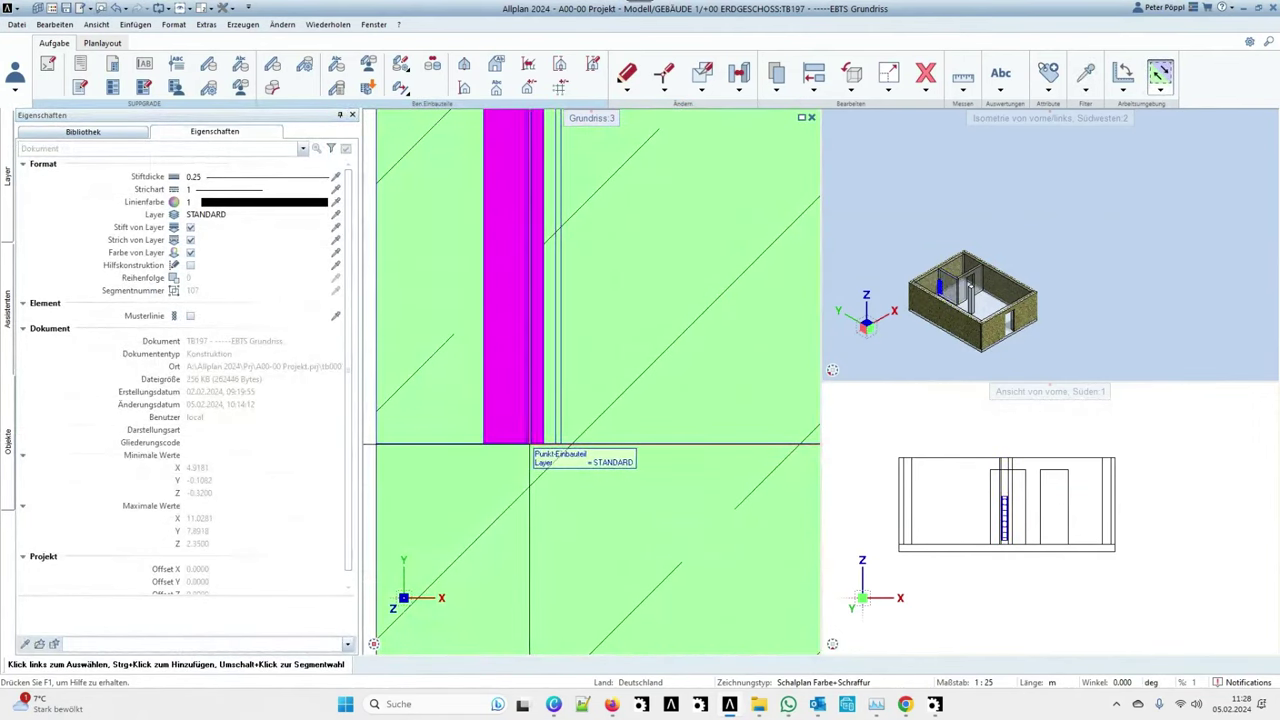
{"action": "scroll", "coordinate": [540, 460], "scroll_direction": "down", "scroll_amount": 3}
{"action": "scroll", "coordinate": [564, 470], "scroll_direction": "down", "scroll_amount": 1}
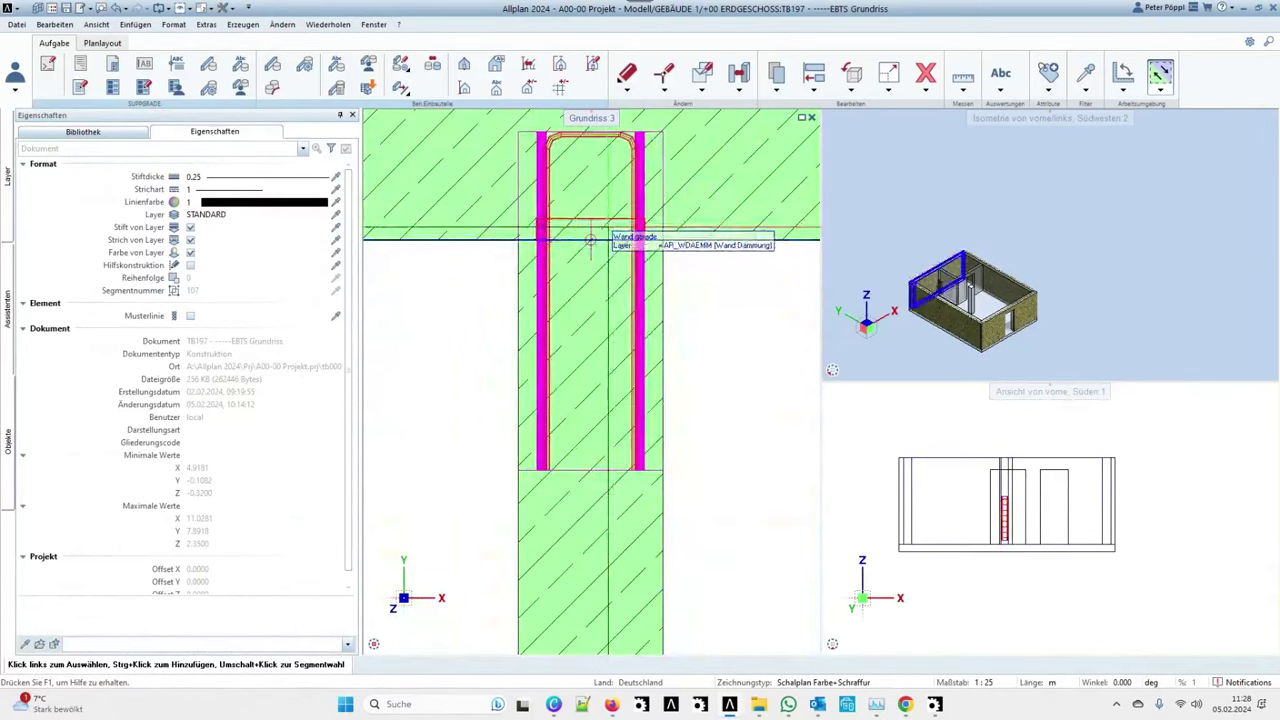
{"action": "left_click", "coordinate": [589, 240]}
{"action": "double_click", "coordinate": [589, 240]}
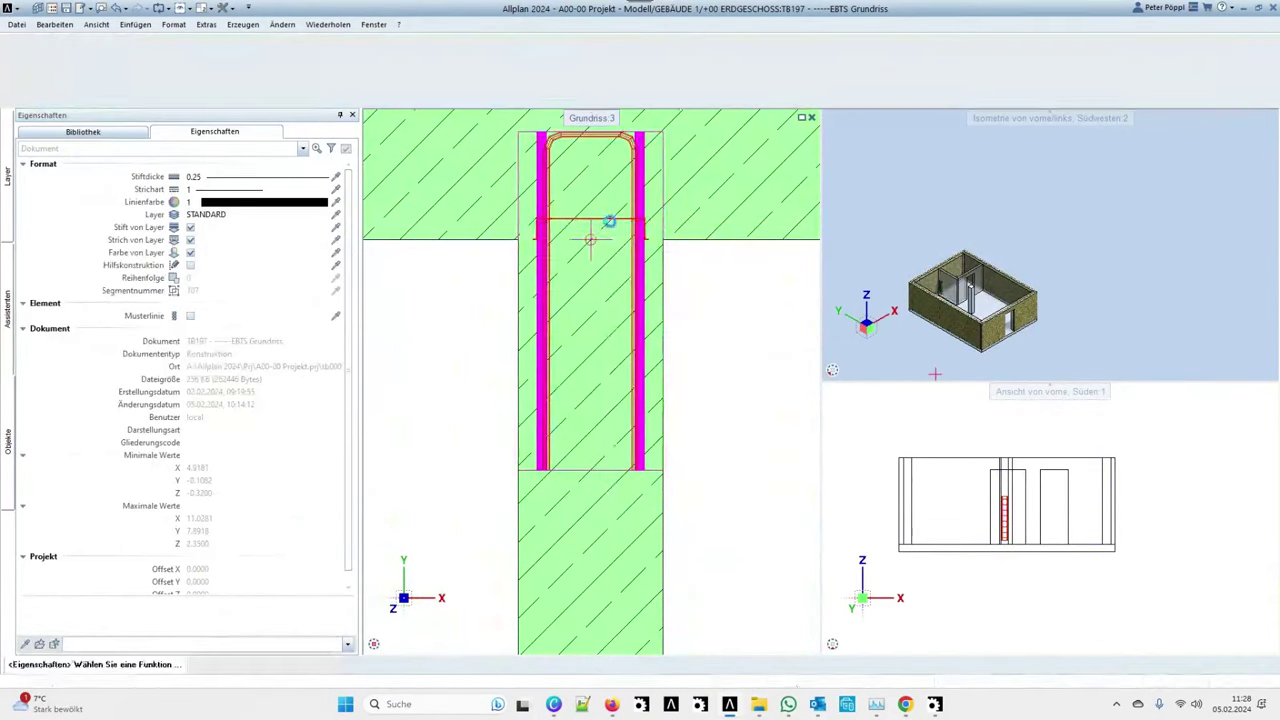
{"action": "scroll", "coordinate": [589, 467], "scroll_direction": "down", "scroll_amount": 3}
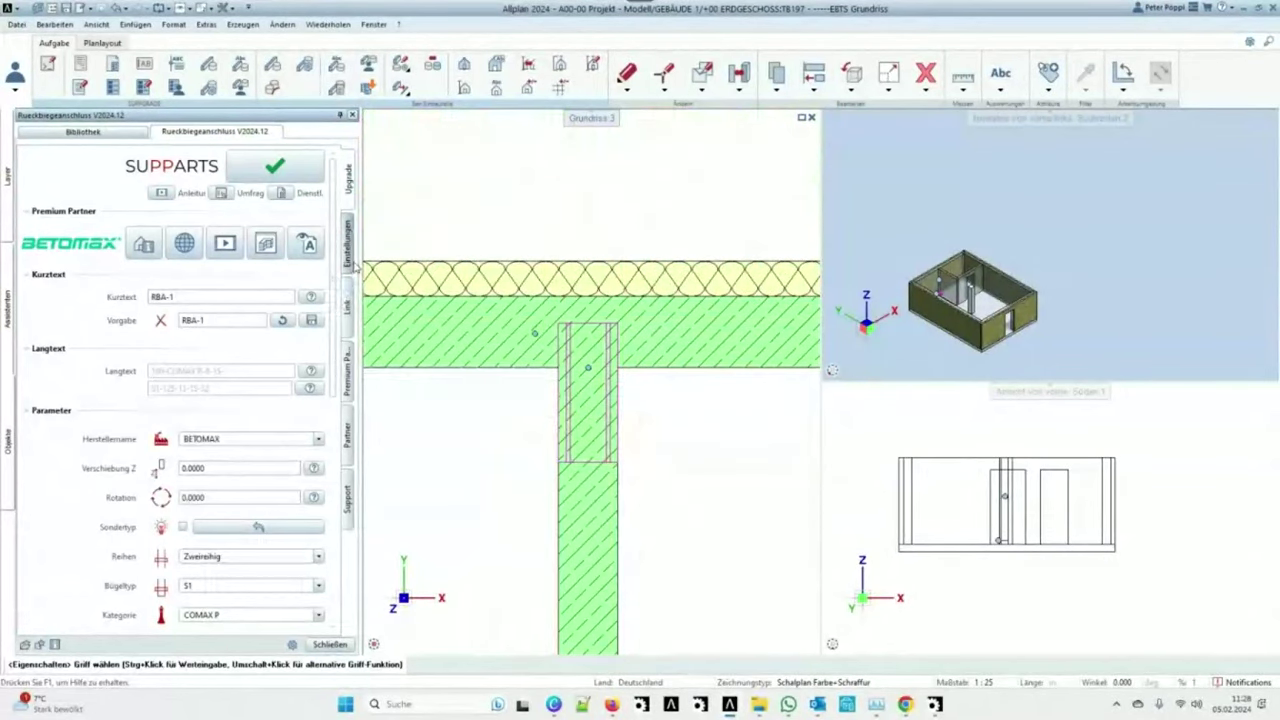
{"action": "scroll", "coordinate": [128, 414], "scroll_direction": "down", "scroll_amount": 1}
{"action": "scroll", "coordinate": [128, 414], "scroll_direction": "down", "scroll_amount": 2}
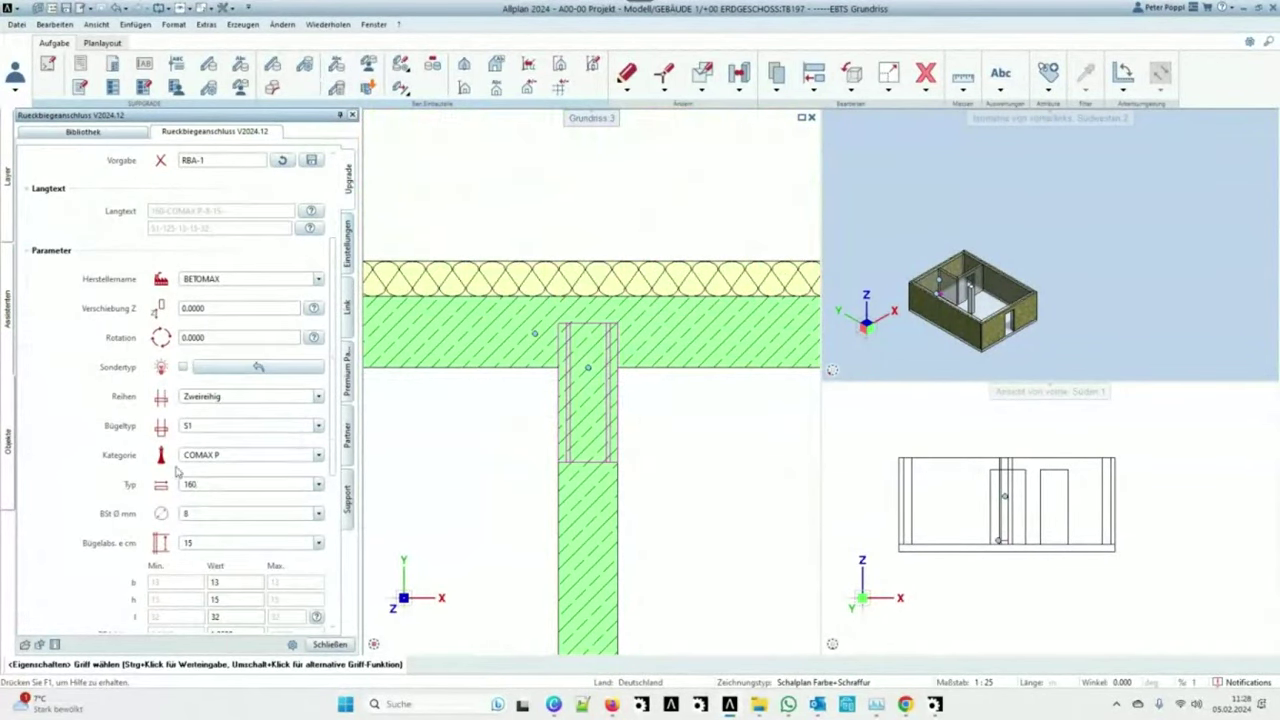
{"action": "left_click", "coordinate": [205, 487]}
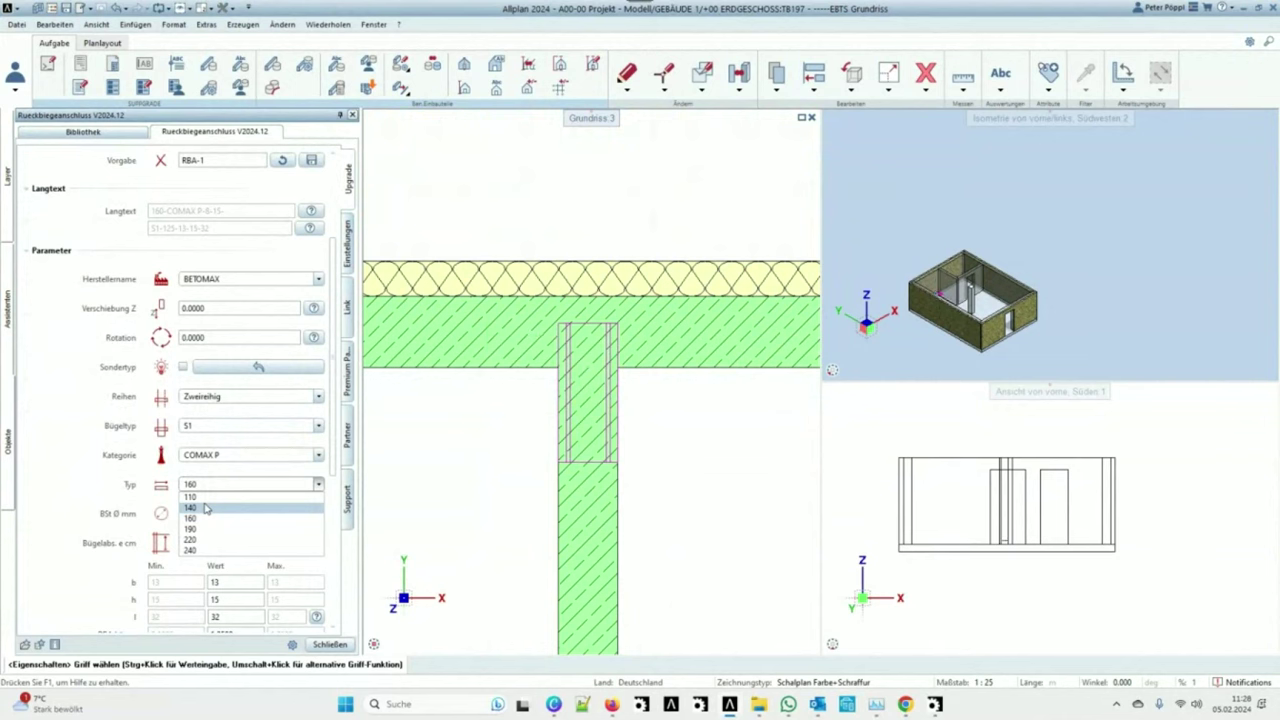
{"action": "left_click", "coordinate": [205, 508]}
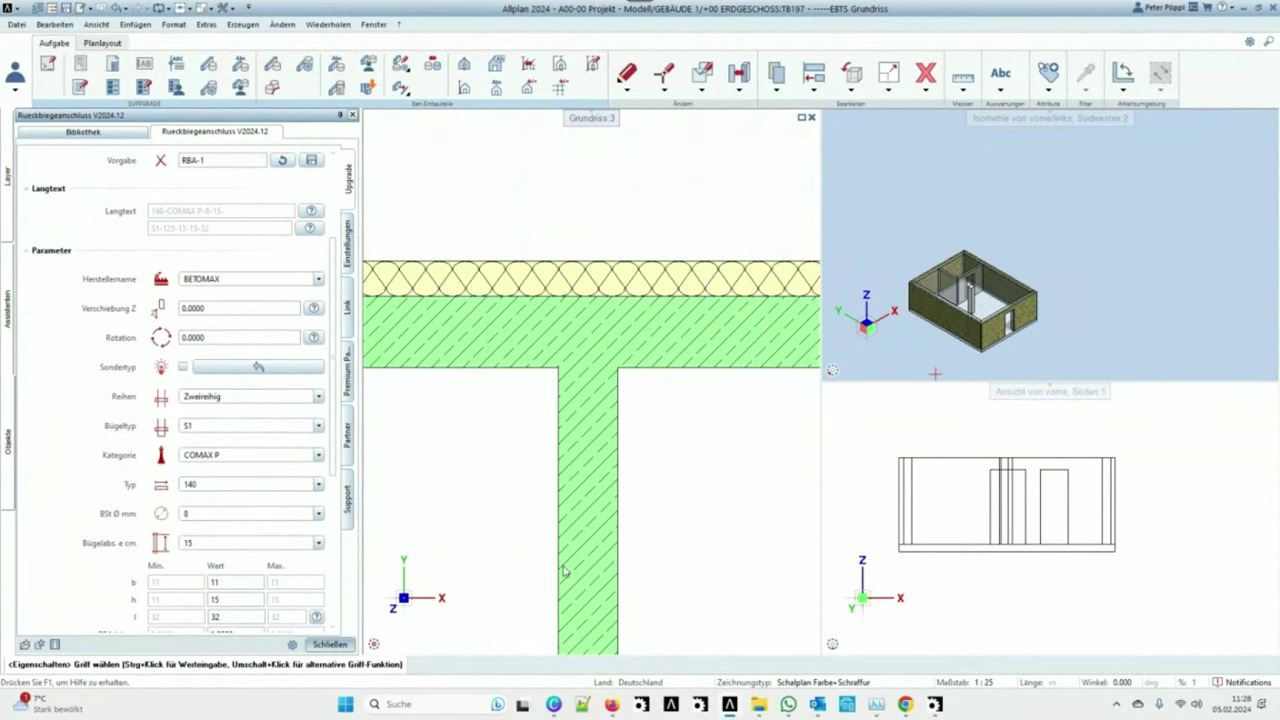
{"action": "key", "text": "Escape"}
{"action": "scroll", "coordinate": [560, 520], "scroll_direction": "up", "scroll_amount": 5}
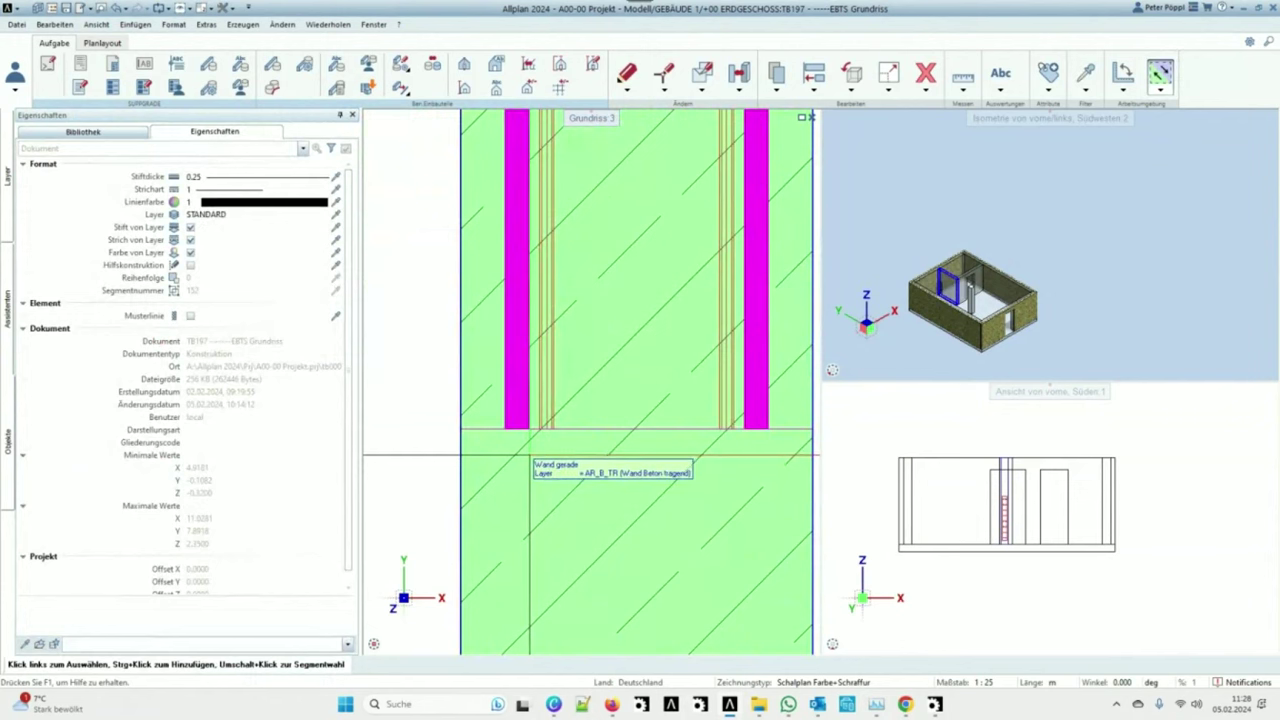
{"action": "scroll", "coordinate": [538, 480], "scroll_direction": "down", "scroll_amount": 3}
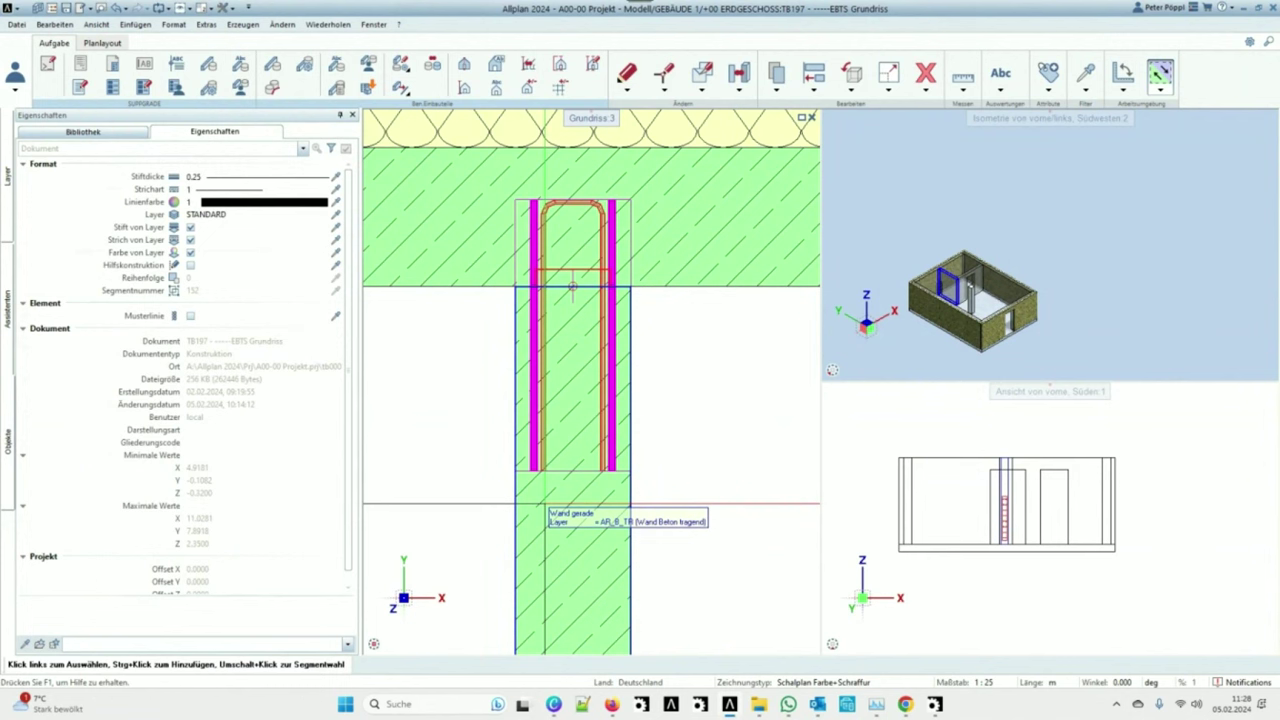
Reopen the Rückbiegeanschluss's parameters, expand the RBA Finder settings and switch off RBA Finder anzeigen.
{"action": "scroll", "coordinate": [572, 285], "scroll_direction": "up", "scroll_amount": 2}
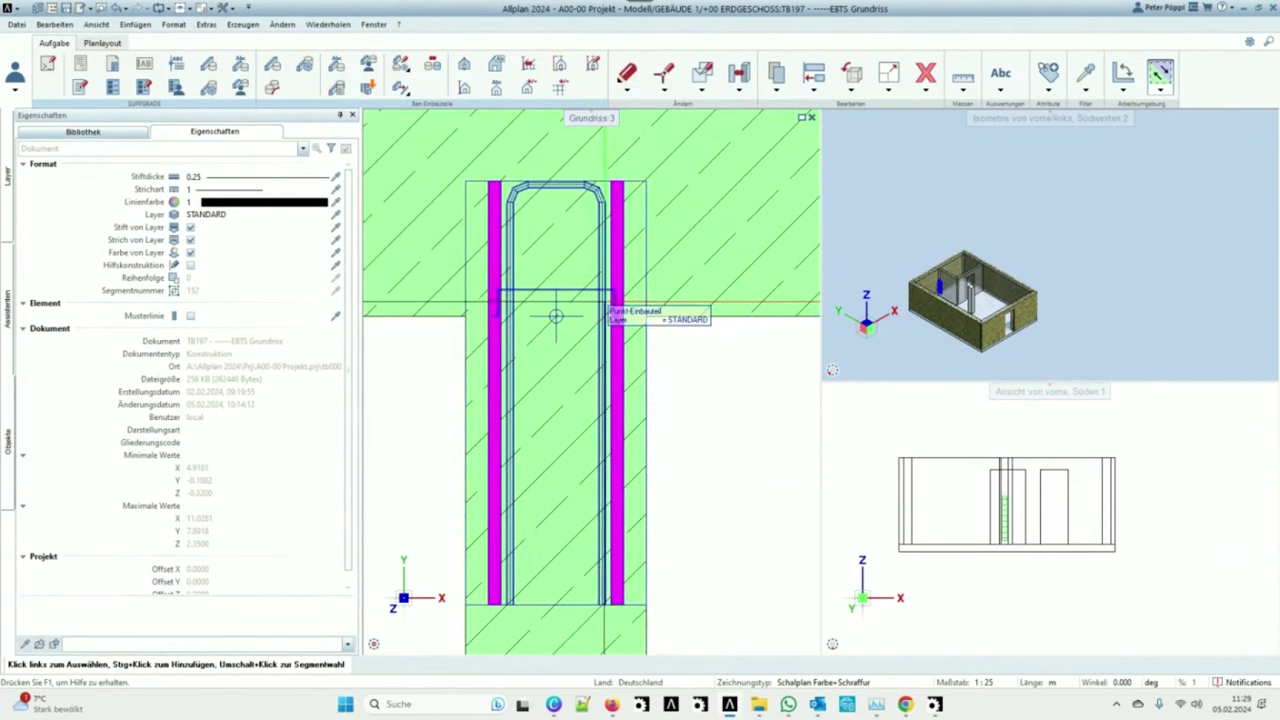
{"action": "left_click", "coordinate": [556, 316]}
{"action": "double_click", "coordinate": [556, 316]}
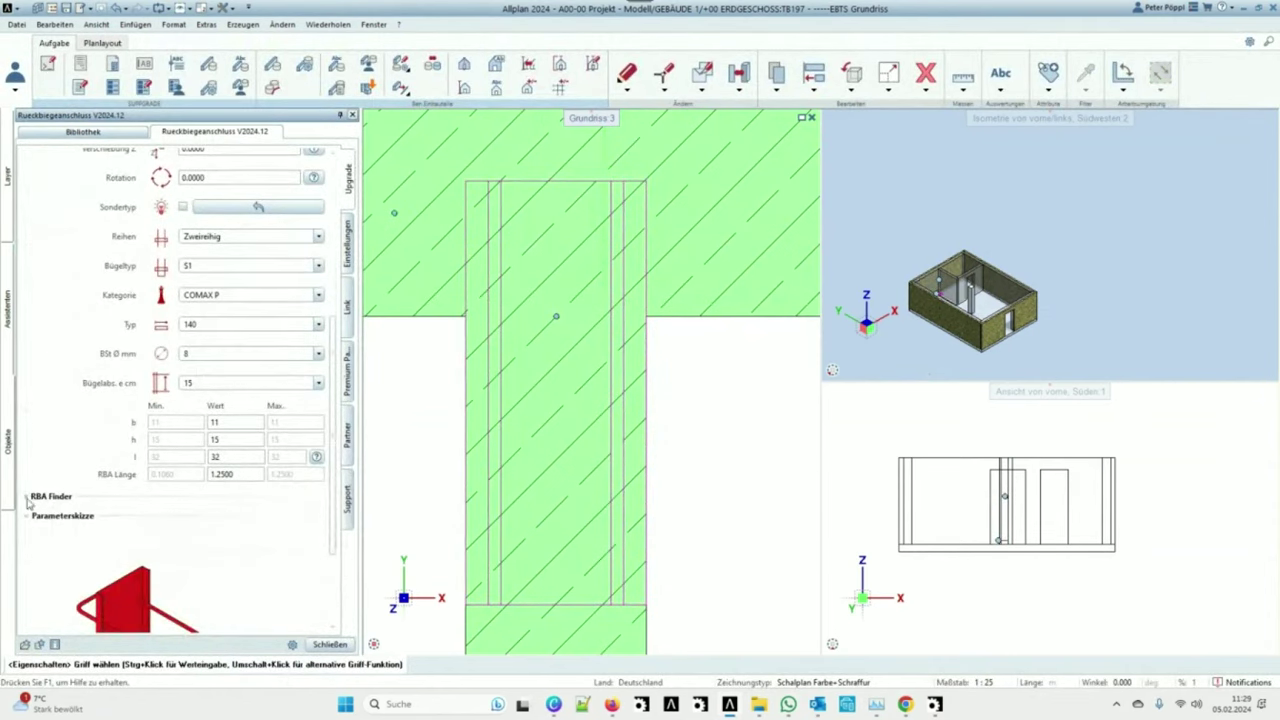
{"action": "left_click", "coordinate": [28, 498]}
{"action": "left_click", "coordinate": [152, 519]}
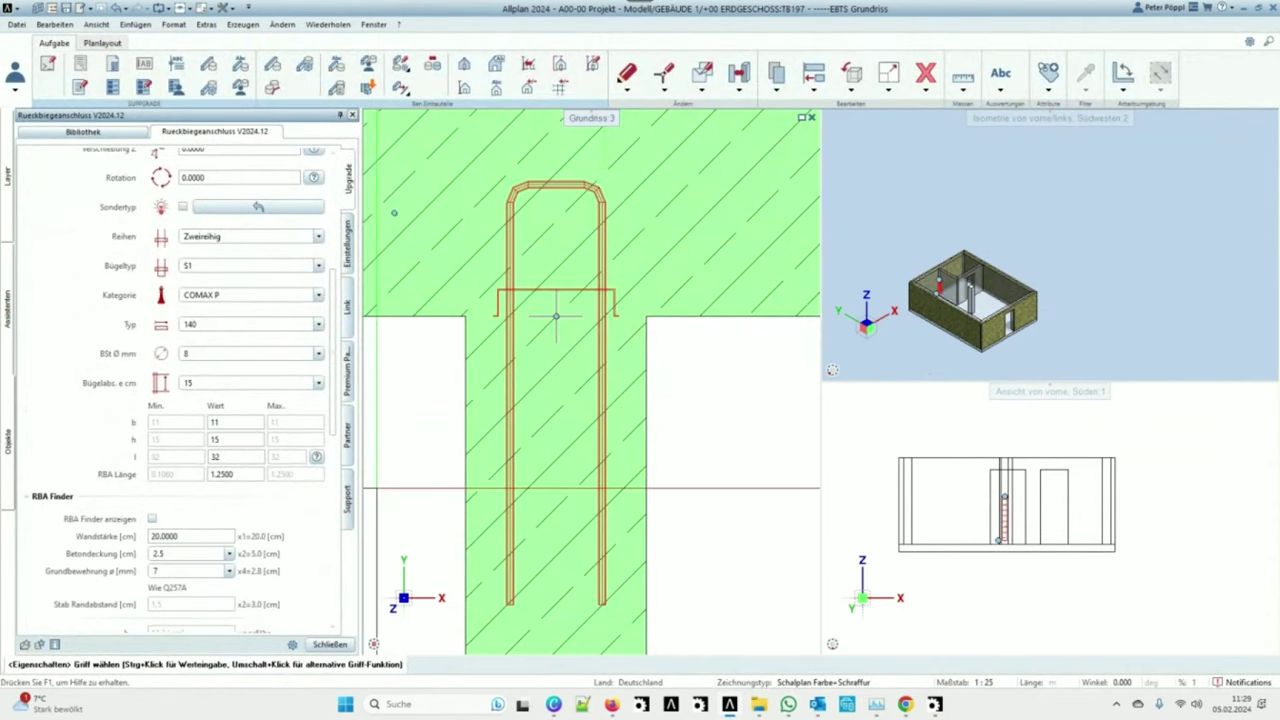
Set the Verschiebung Z of the Rückbiegeanschluss to -0.1.
{"action": "scroll", "coordinate": [237, 361], "scroll_direction": "up", "scroll_amount": 3}
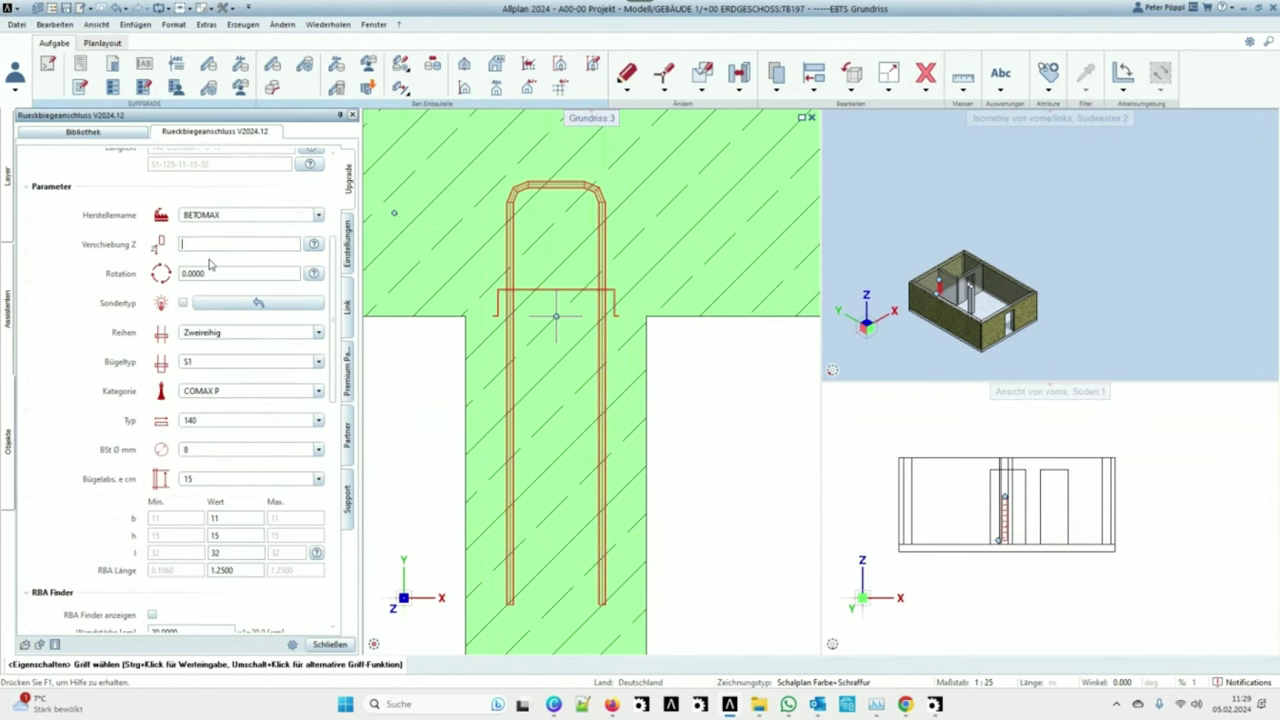
{"action": "type", "text": "-0.1"}
{"action": "key", "text": "Return"}
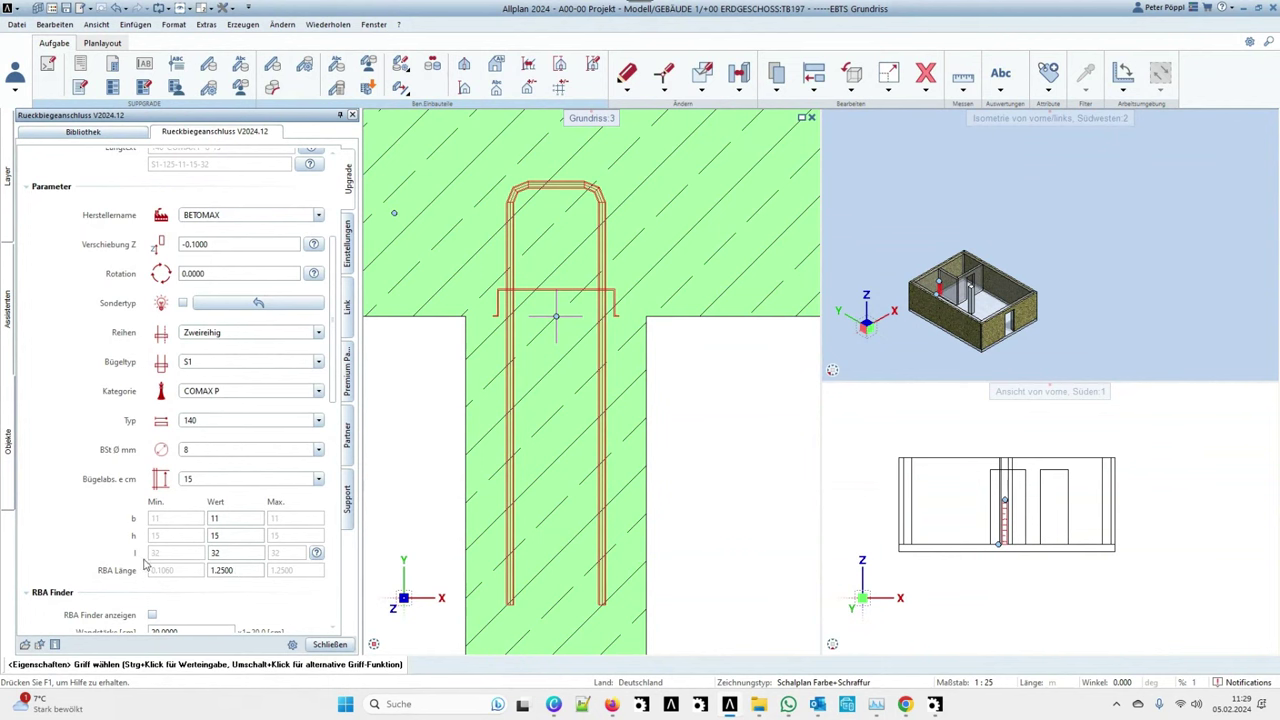
Collapse the RBA Finder settings and review the Parameterskizze and the remaining parameters of the Rückbiegeanschluss.
{"action": "scroll", "coordinate": [158, 521], "scroll_direction": "down", "scroll_amount": 3}
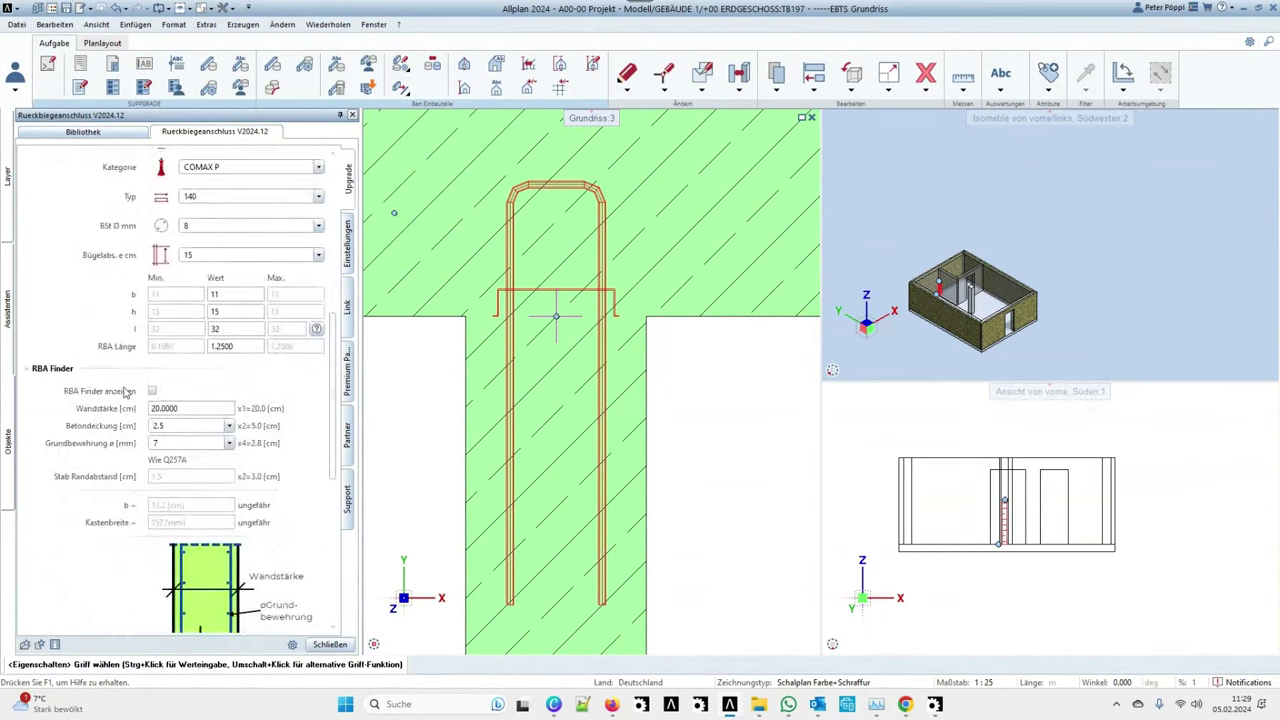
{"action": "scroll", "coordinate": [72, 385], "scroll_direction": "down", "scroll_amount": 1}
{"action": "left_click", "coordinate": [26, 306]}
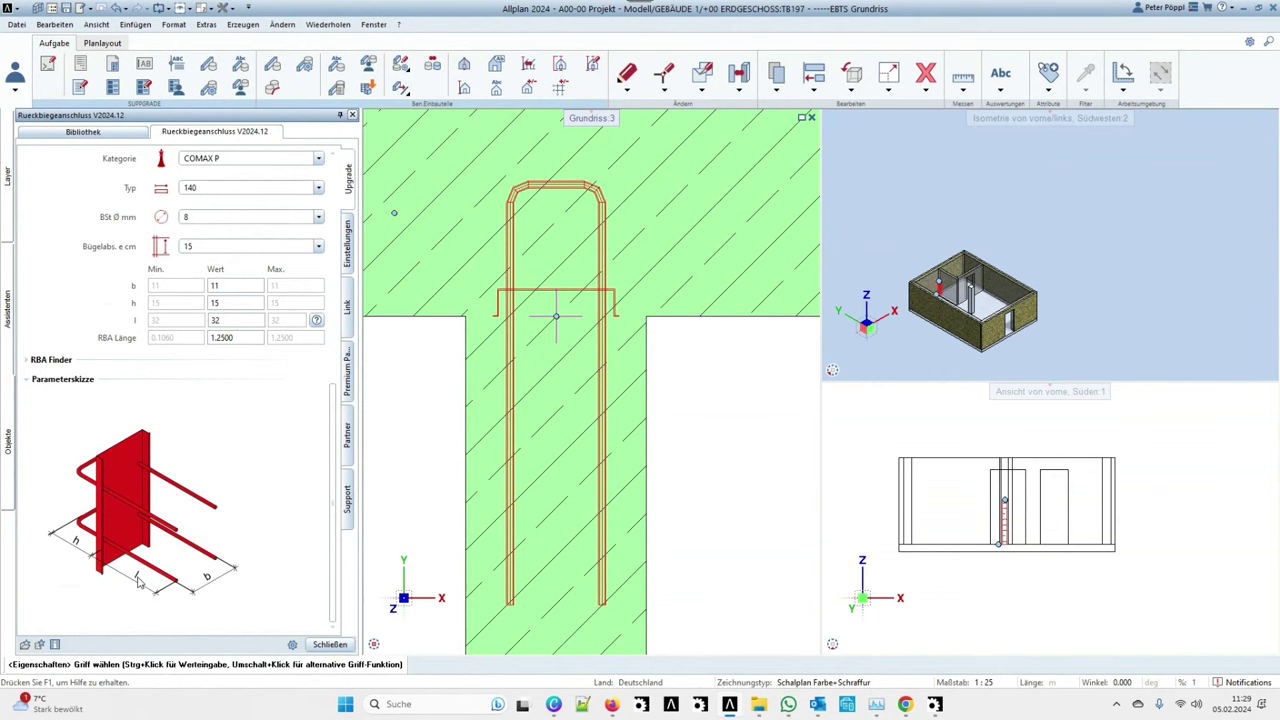
{"action": "scroll", "coordinate": [190, 336], "scroll_direction": "up", "scroll_amount": 3}
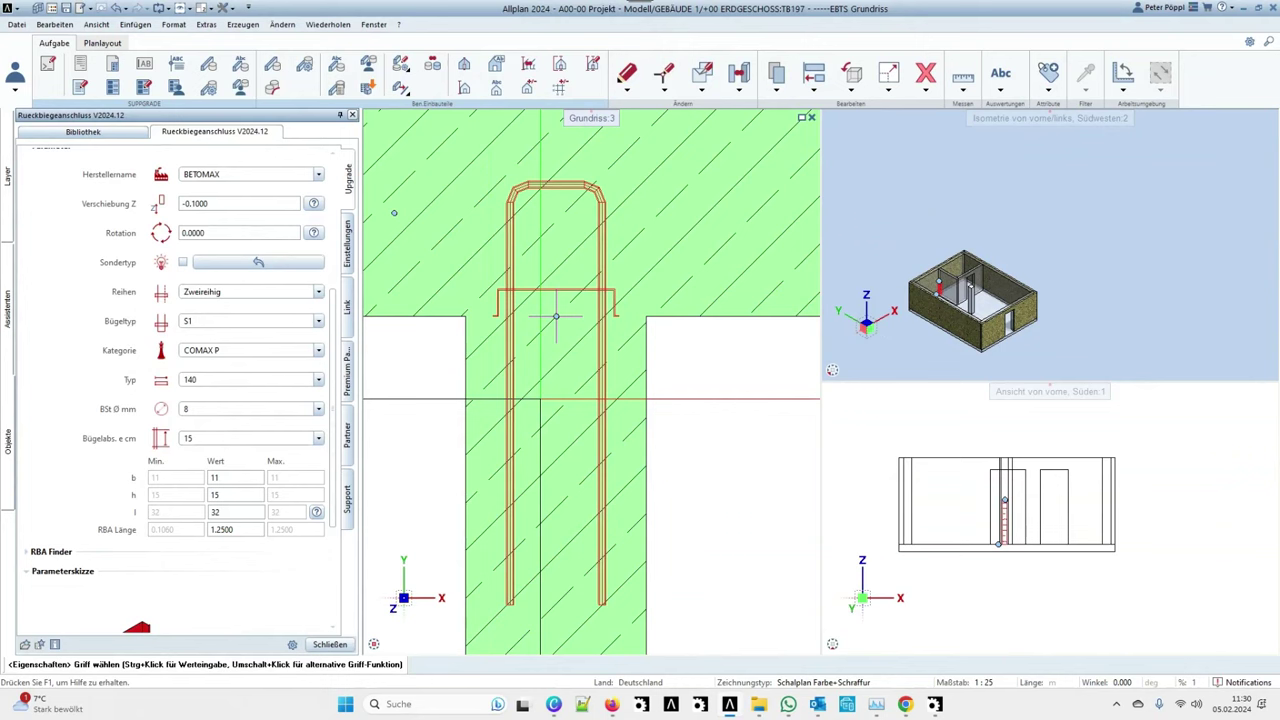
{"action": "scroll", "coordinate": [258, 403], "scroll_direction": "up", "scroll_amount": 3}
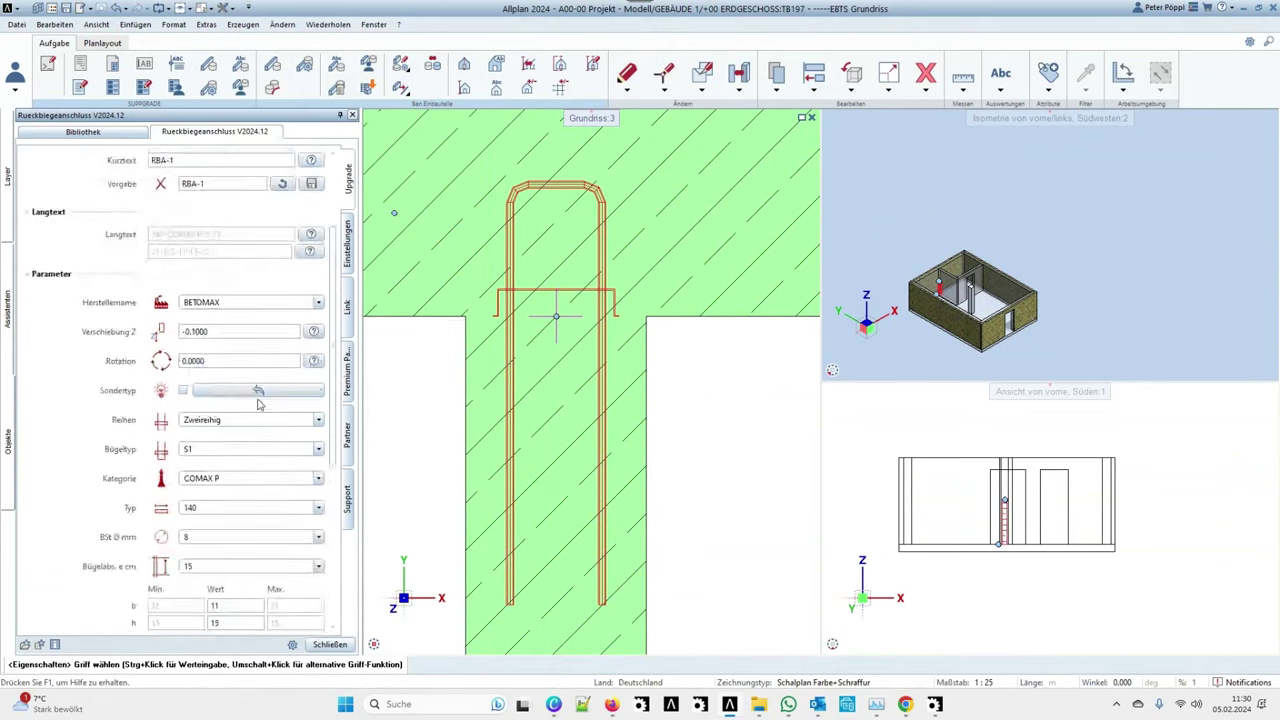
{"action": "scroll", "coordinate": [258, 403], "scroll_direction": "up", "scroll_amount": 2}
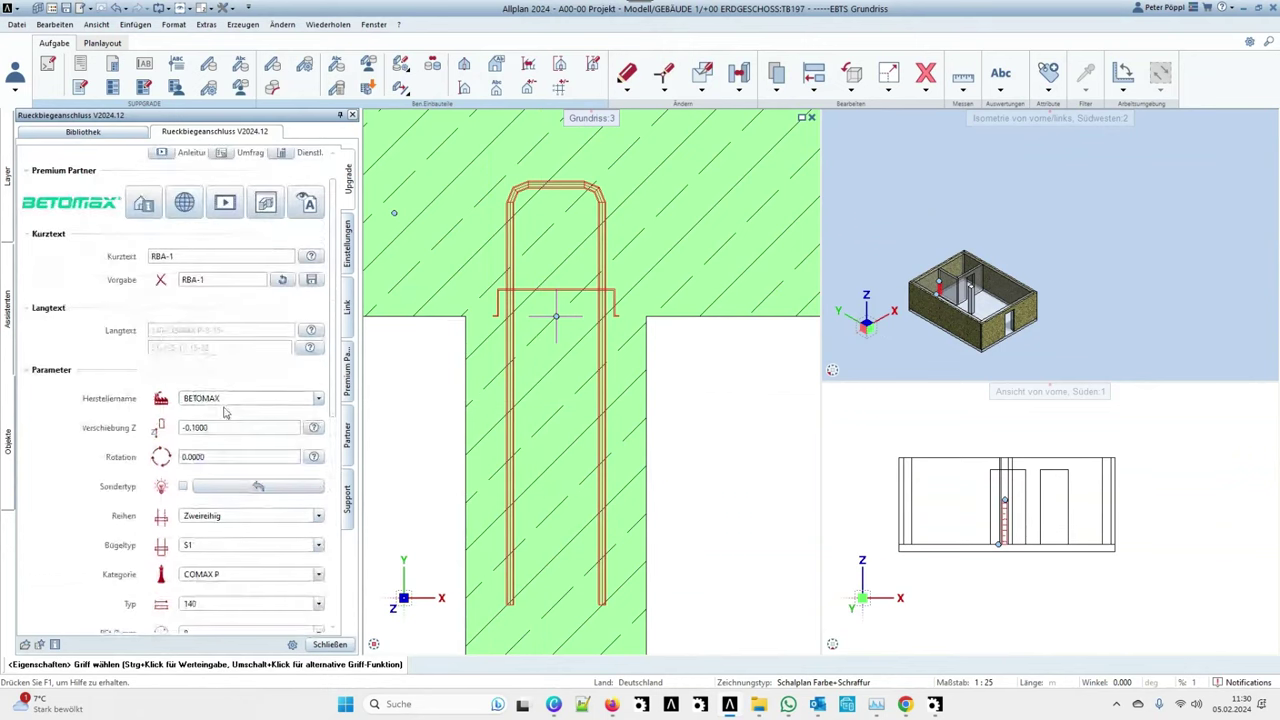
Set the Kurztext's letter part to R and apply the Vorgabe R1 to the Rückbiegeanschluss.
{"action": "left_click", "coordinate": [349, 244]}
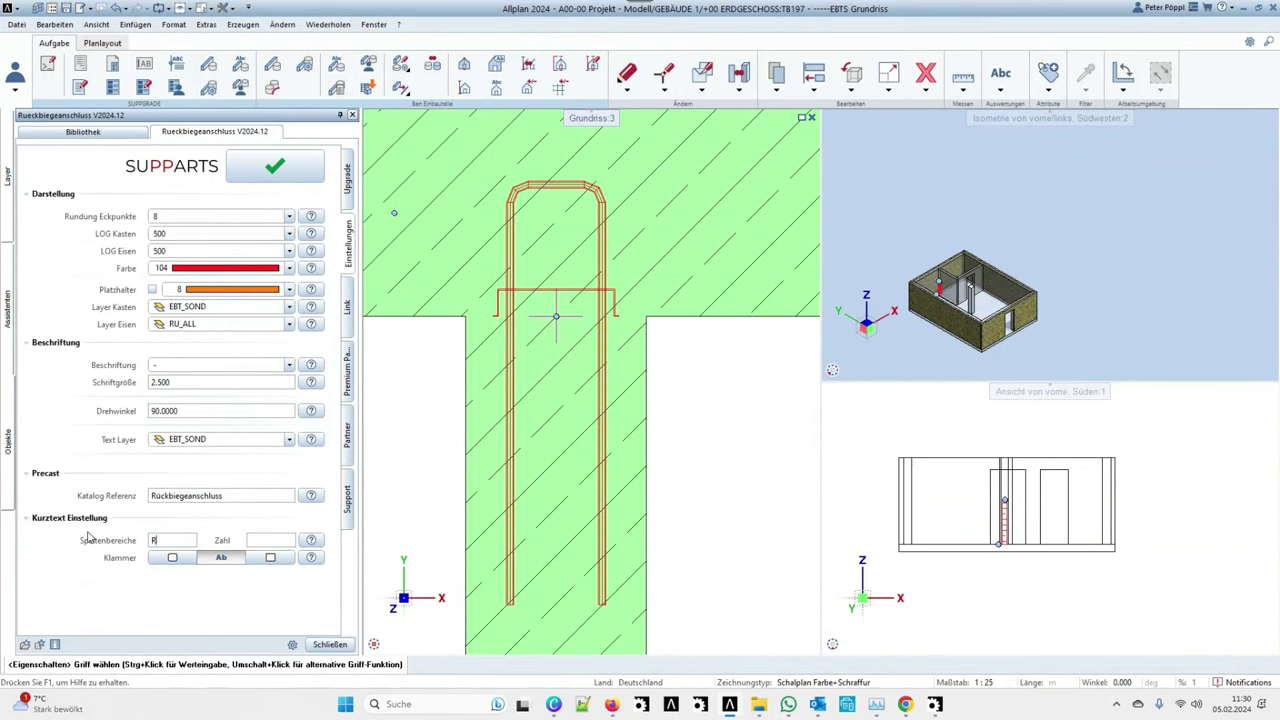
{"action": "left_click", "coordinate": [350, 192]}
{"action": "left_click", "coordinate": [313, 318]}
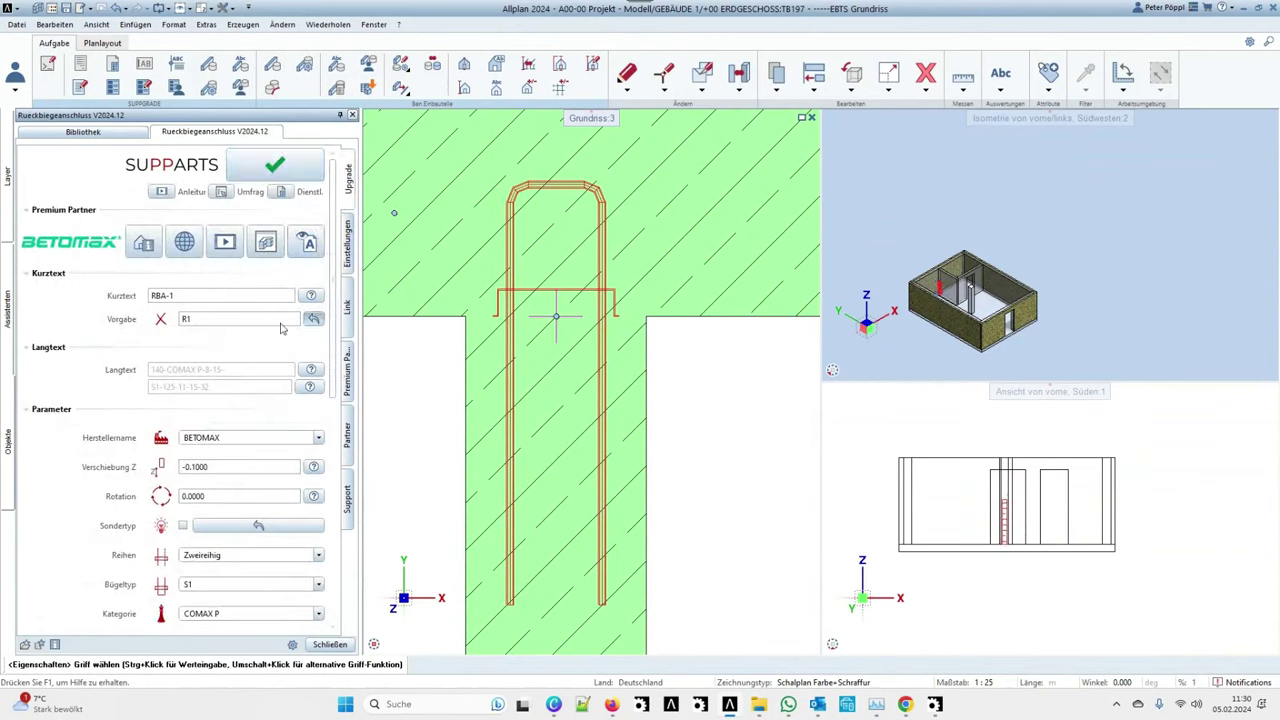
Save the Rückbiegeanschluss configuration as 140-comax p-8-15- s1-125-11-15-32.txt and close its parameters.
{"action": "left_click", "coordinate": [311, 319]}
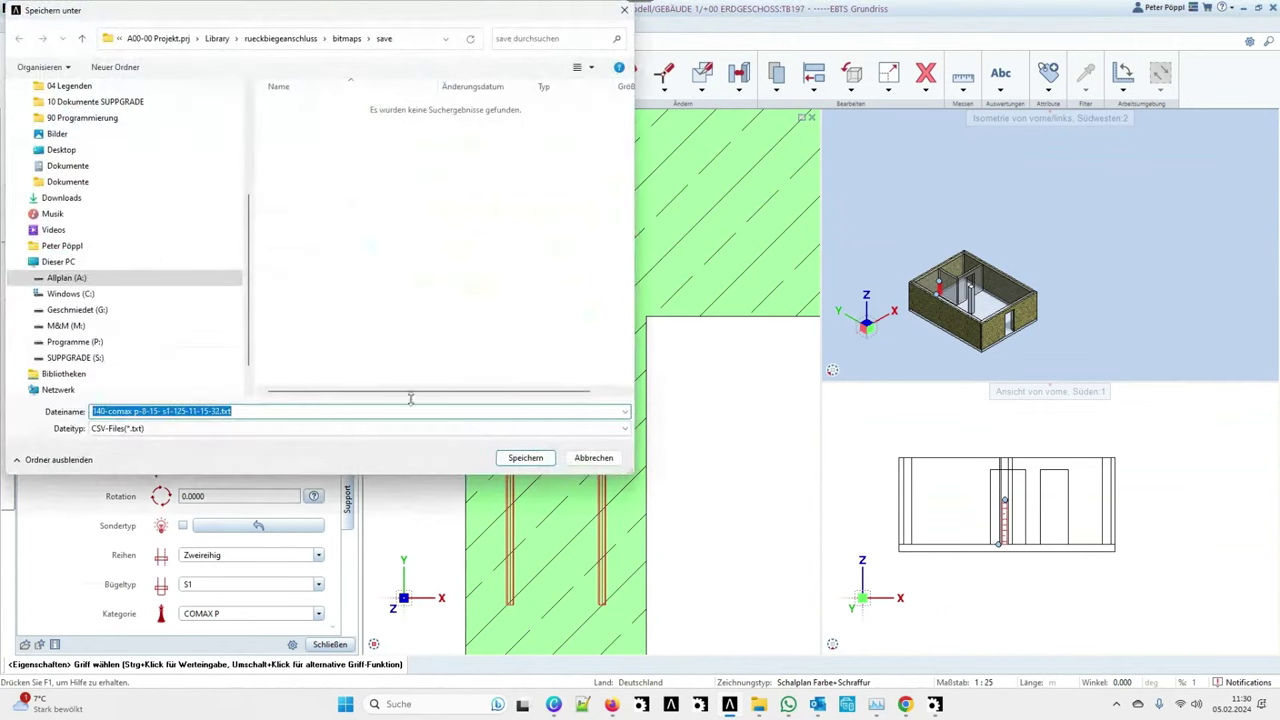
{"action": "left_click", "coordinate": [525, 458]}
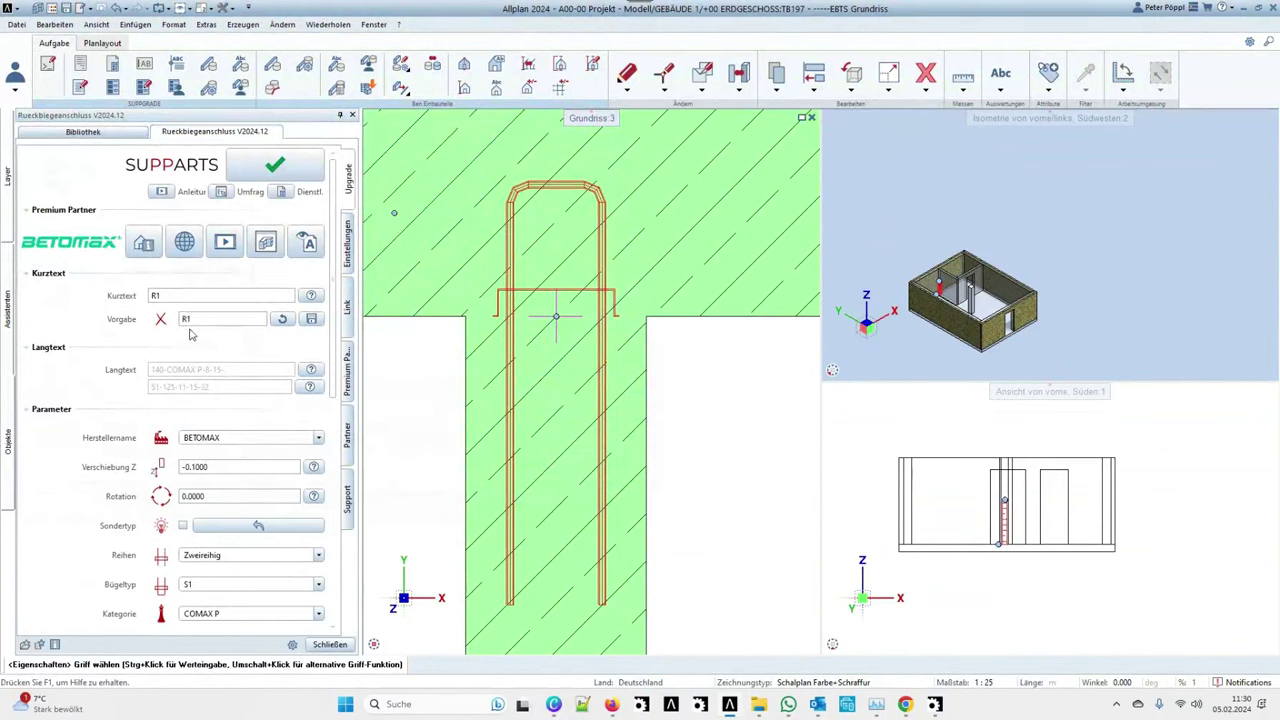
{"action": "scroll", "coordinate": [220, 427], "scroll_direction": "down", "scroll_amount": 2}
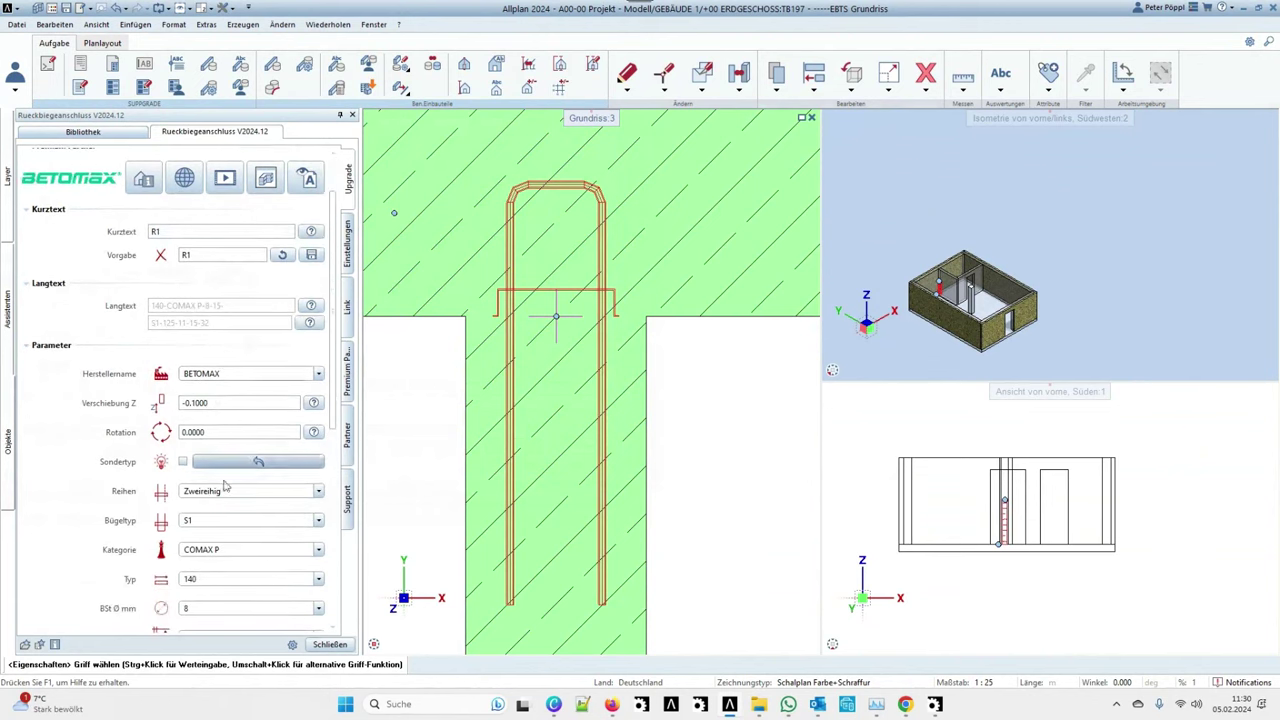
{"action": "left_click", "coordinate": [330, 645]}
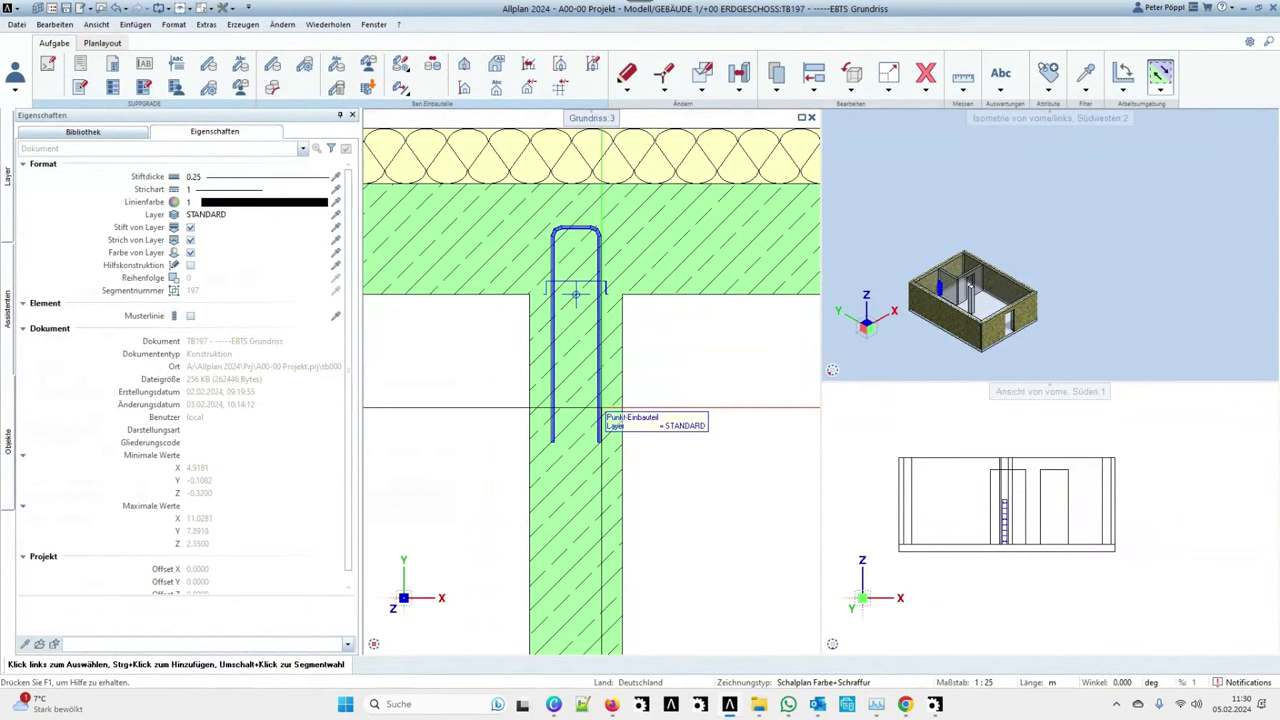
Place a second Rückbiegeanschluss with the same parameters at the wall junction, using Drehwinkel 180 and Verschiebung Z 1.15.
{"action": "double_click", "coordinate": [575, 293]}
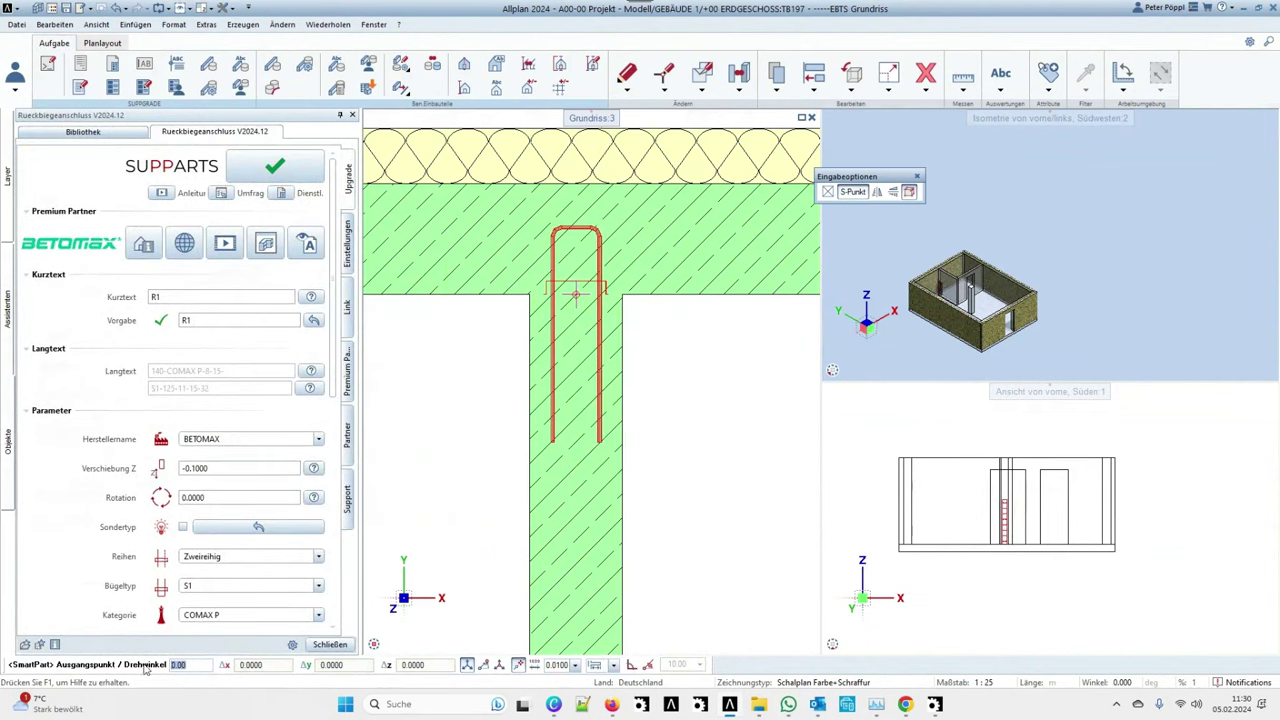
{"action": "type", "text": "180"}
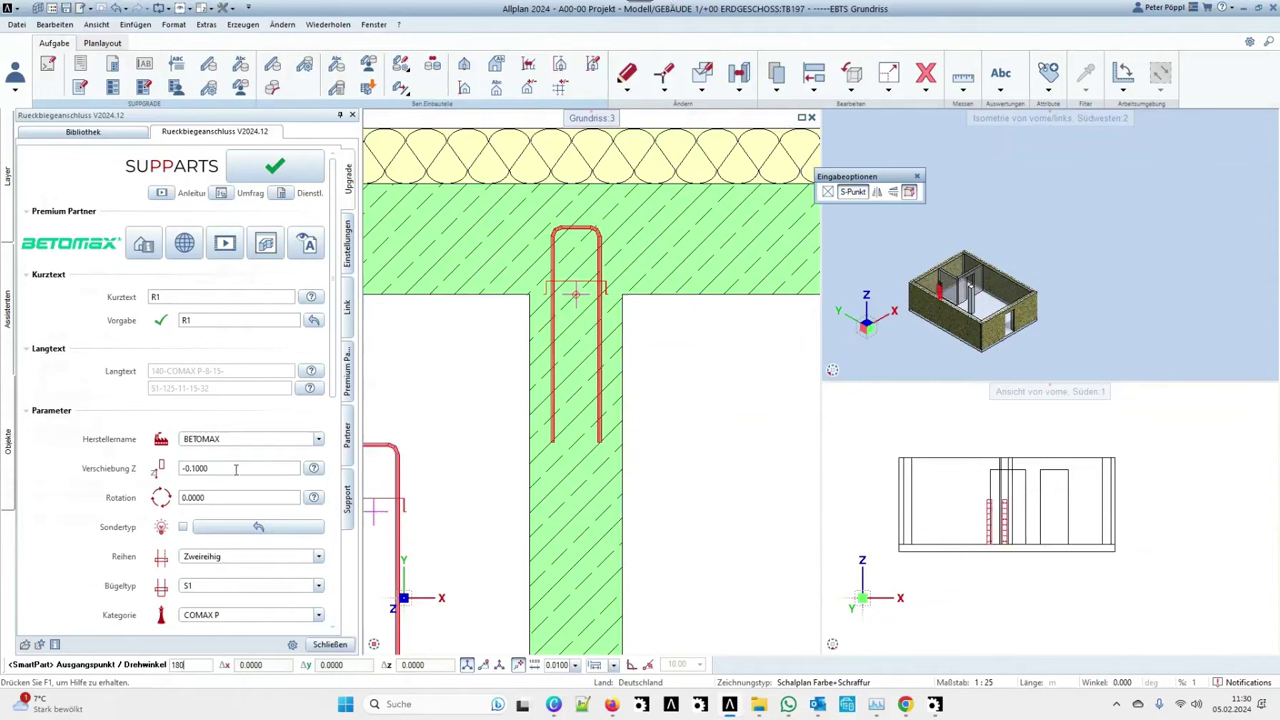
{"action": "left_click", "coordinate": [234, 481]}
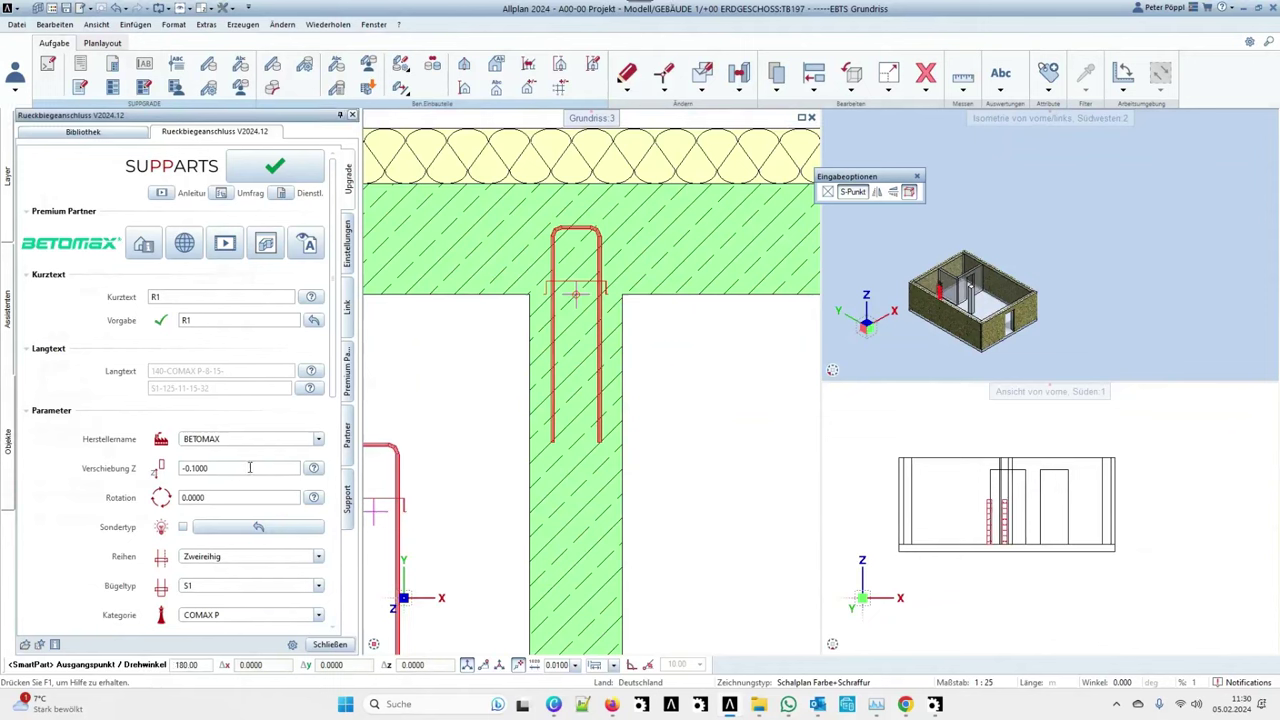
{"action": "left_click", "coordinate": [249, 468]}
{"action": "type", "text": "+1,25"}
{"action": "key", "text": "Return"}
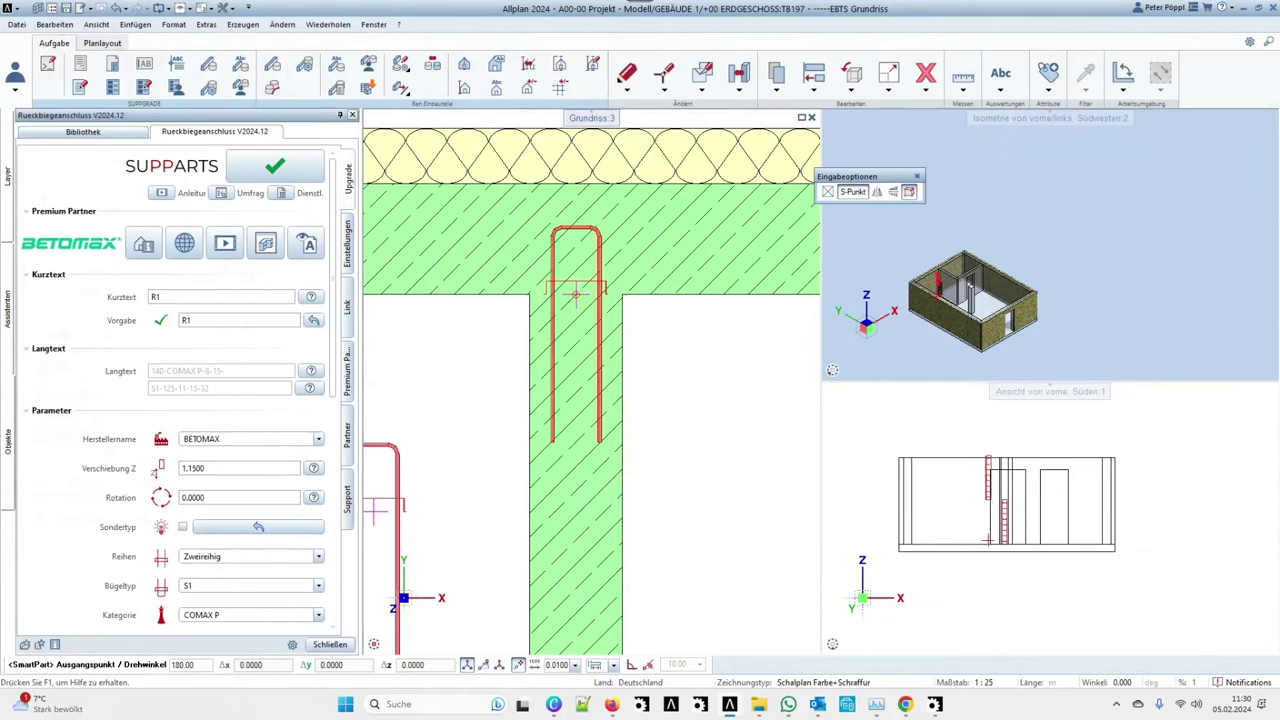
{"action": "scroll", "coordinate": [588, 306], "scroll_direction": "up", "scroll_amount": 3}
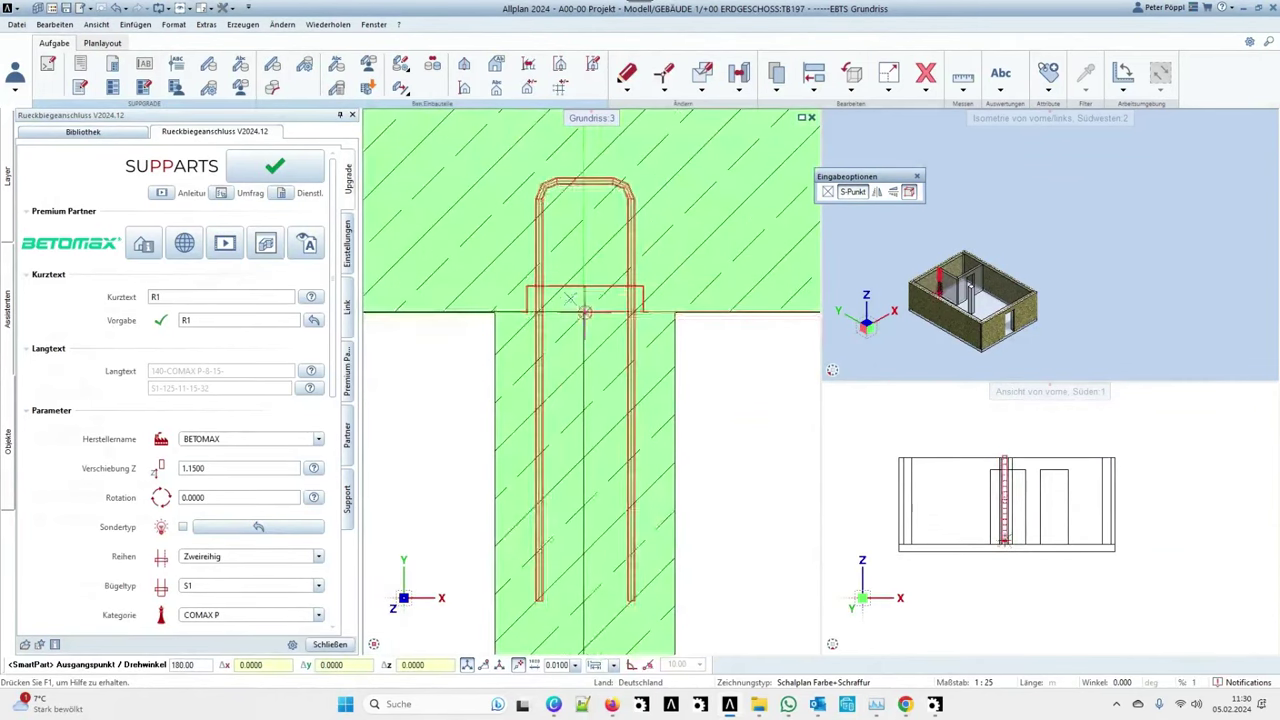
{"action": "left_click", "coordinate": [586, 310]}
Switch on Sondertyp for the upper Rückbiegeanschluss, fit its Z-Abmessung to the wall's upper edge with RBA Länge 1.2, and end placement.
{"action": "scroll", "coordinate": [1015, 505], "scroll_direction": "up", "scroll_amount": 3}
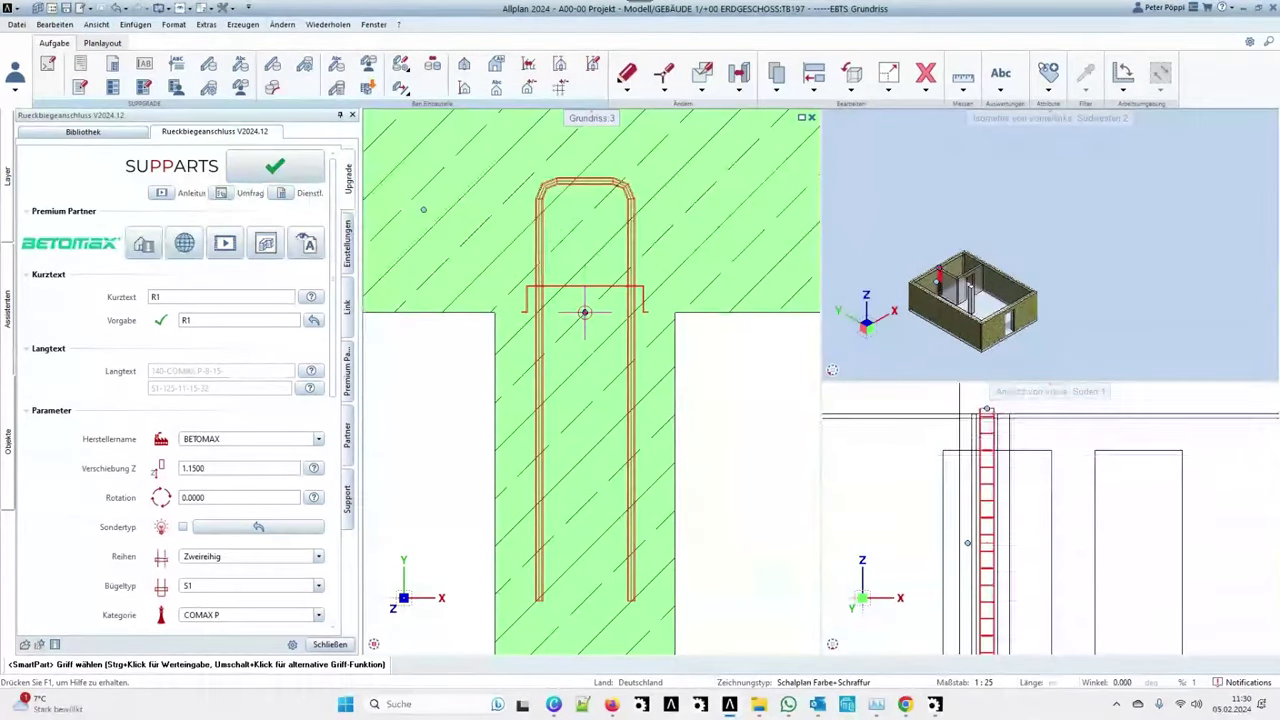
{"action": "scroll", "coordinate": [140, 540], "scroll_direction": "down", "scroll_amount": 5}
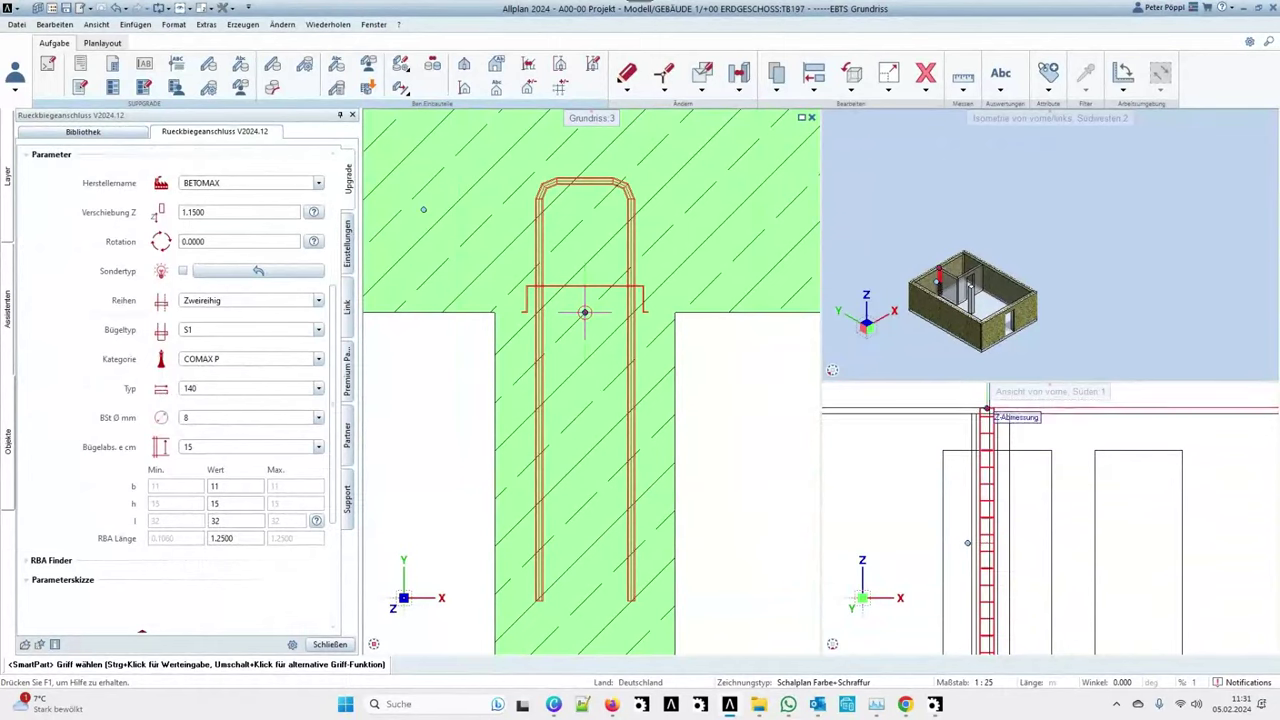
{"action": "left_click", "coordinate": [986, 410]}
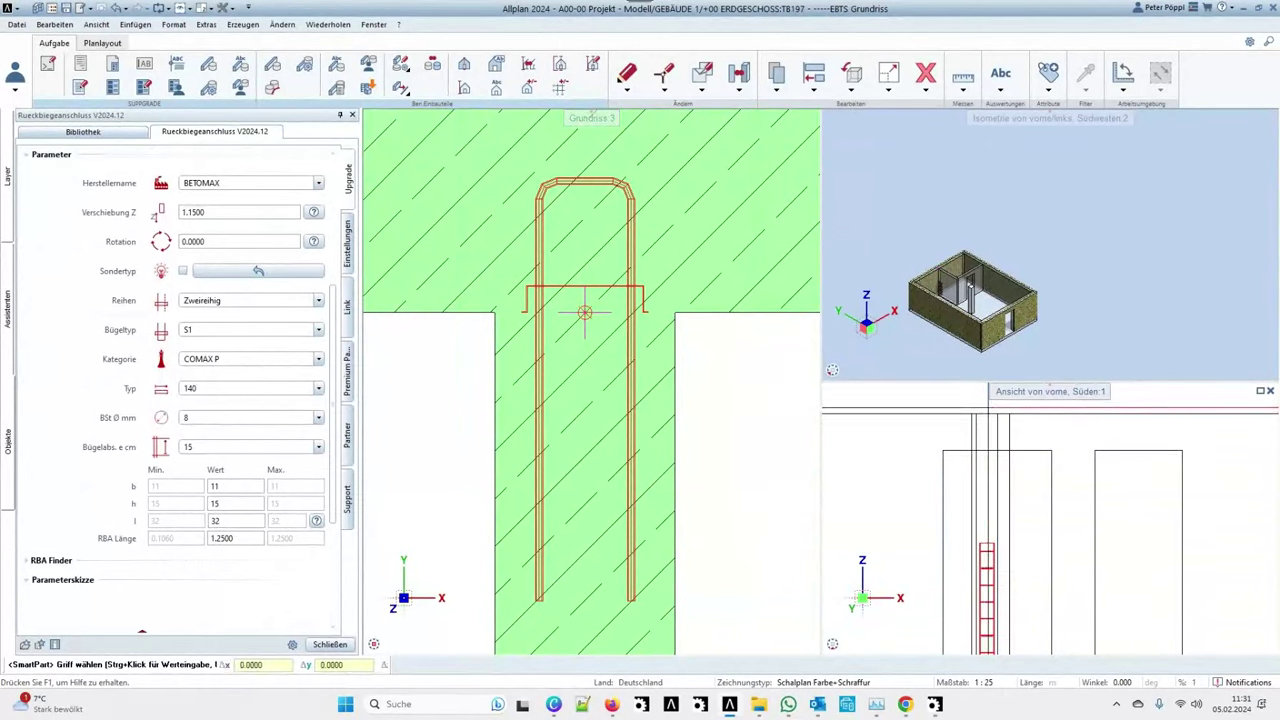
{"action": "left_click", "coordinate": [1010, 412]}
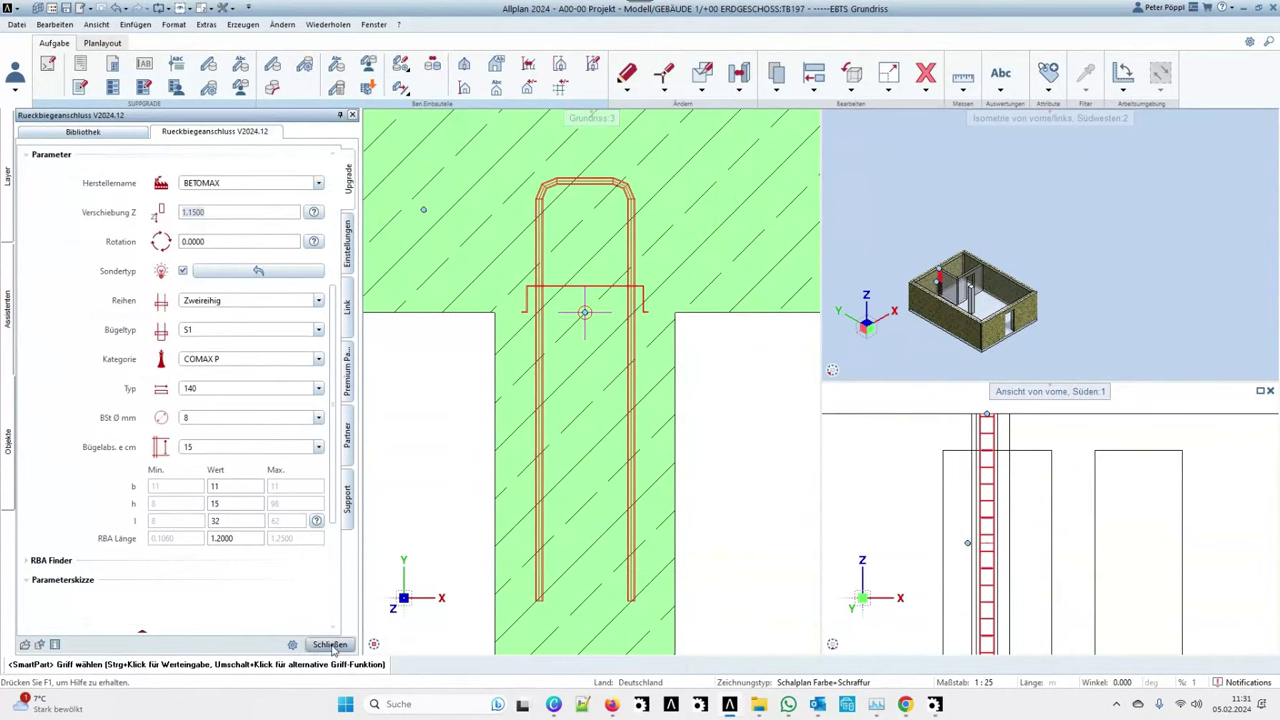
{"action": "left_click", "coordinate": [530, 449]}
{"action": "scroll", "coordinate": [514, 414], "scroll_direction": "down", "scroll_amount": 2}
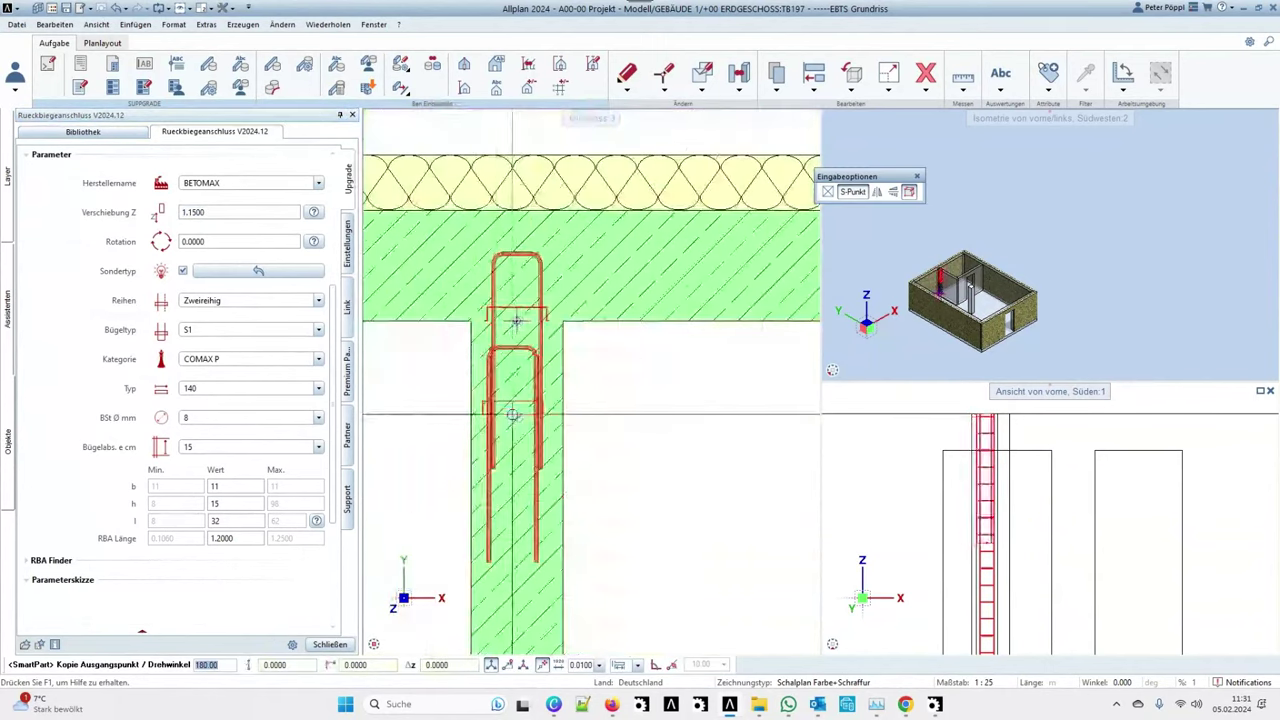
{"action": "scroll", "coordinate": [256, 373], "scroll_direction": "up", "scroll_amount": 3}
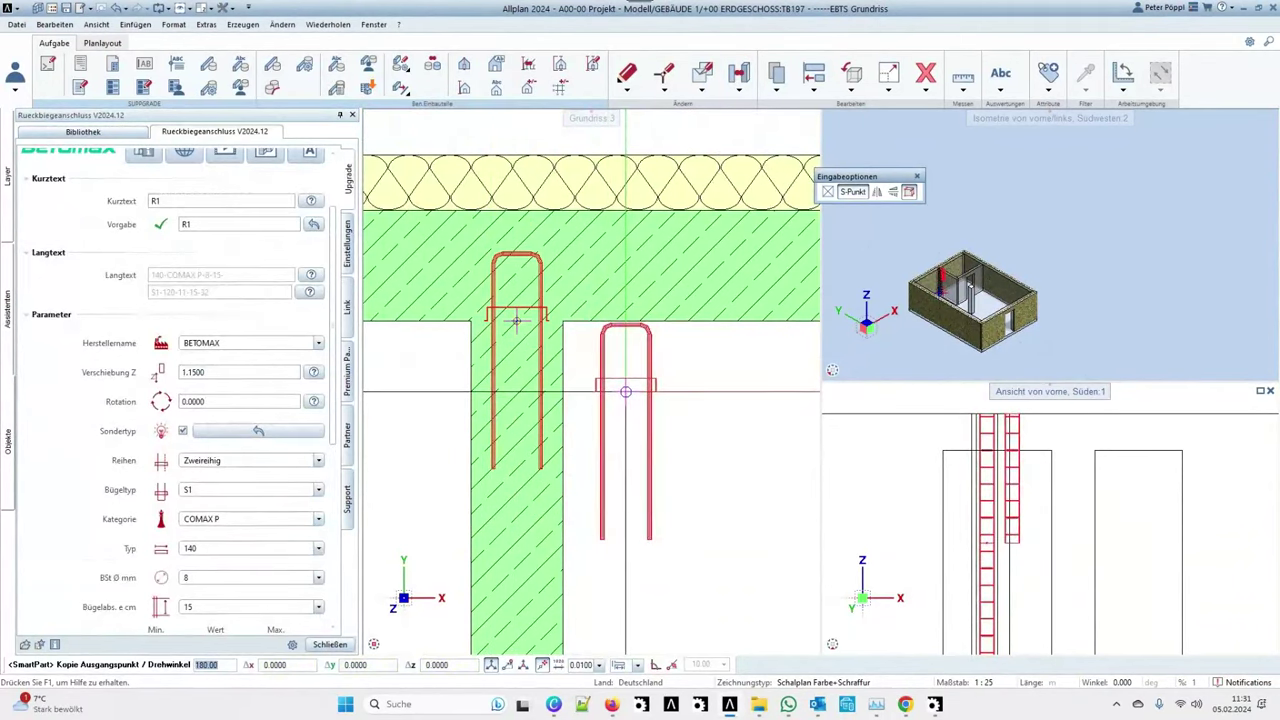
{"action": "key", "text": "Escape"}
Define Schnittführung 1 around the two Rückbiegeanschlüsse at the interior wall junction for a generated section.
{"action": "scroll", "coordinate": [518, 330], "scroll_direction": "down", "scroll_amount": 5}
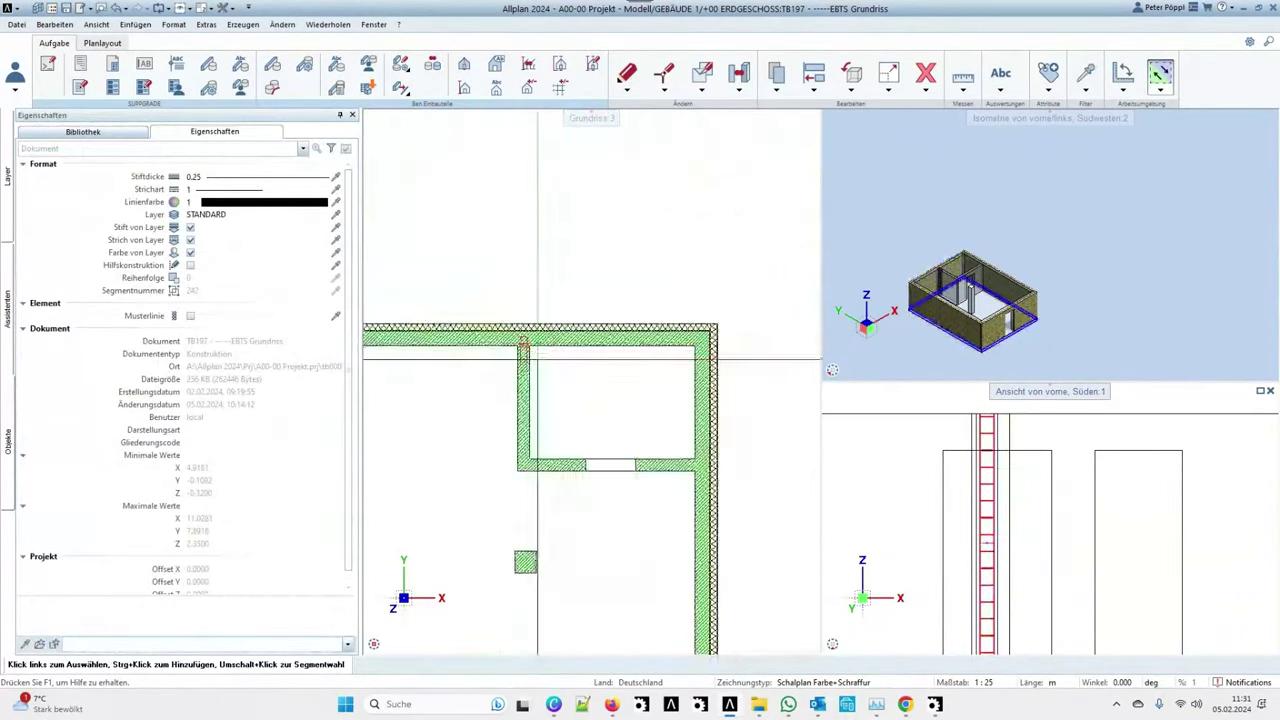
{"action": "scroll", "coordinate": [521, 345], "scroll_direction": "up", "scroll_amount": 4}
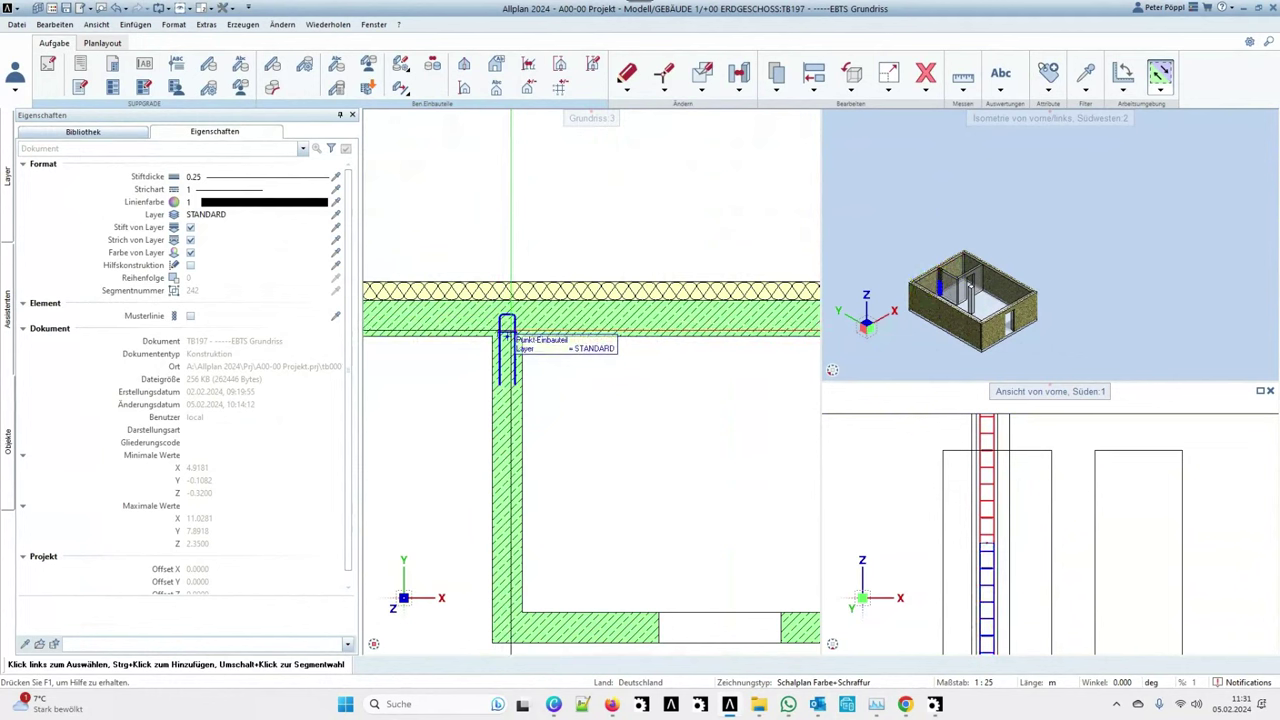
{"action": "left_click", "coordinate": [506, 337]}
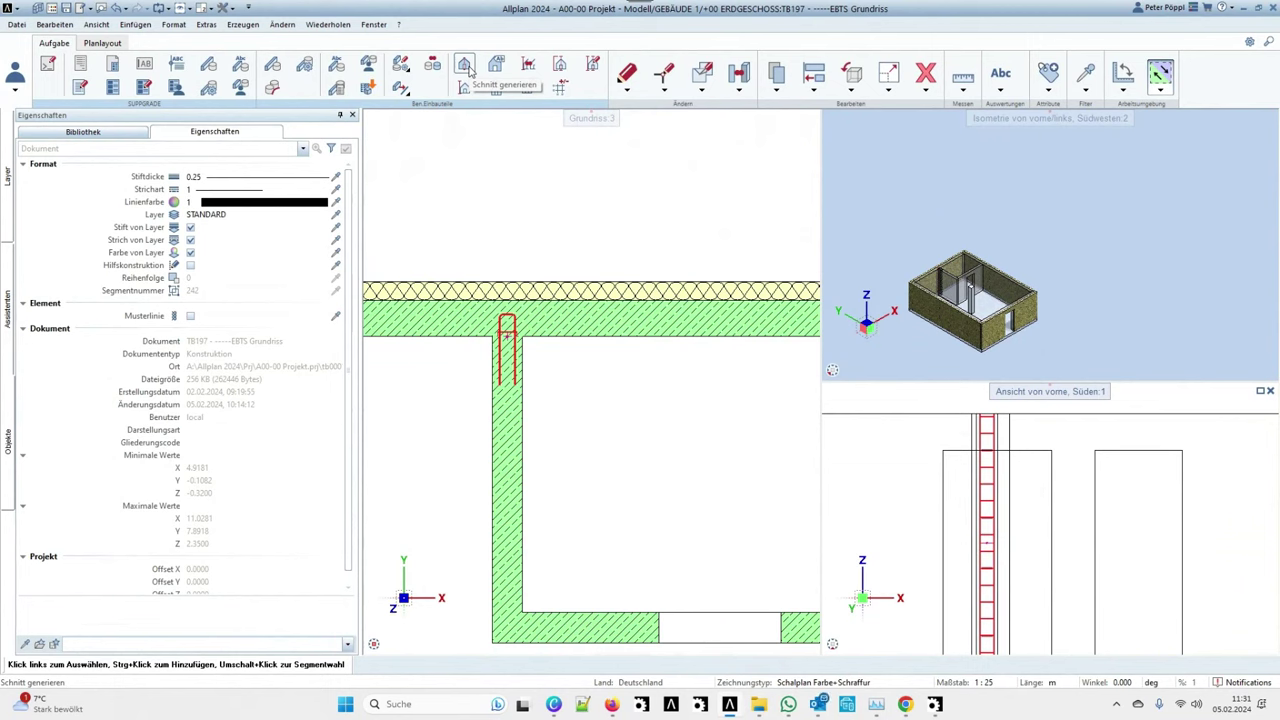
{"action": "left_click", "coordinate": [465, 66]}
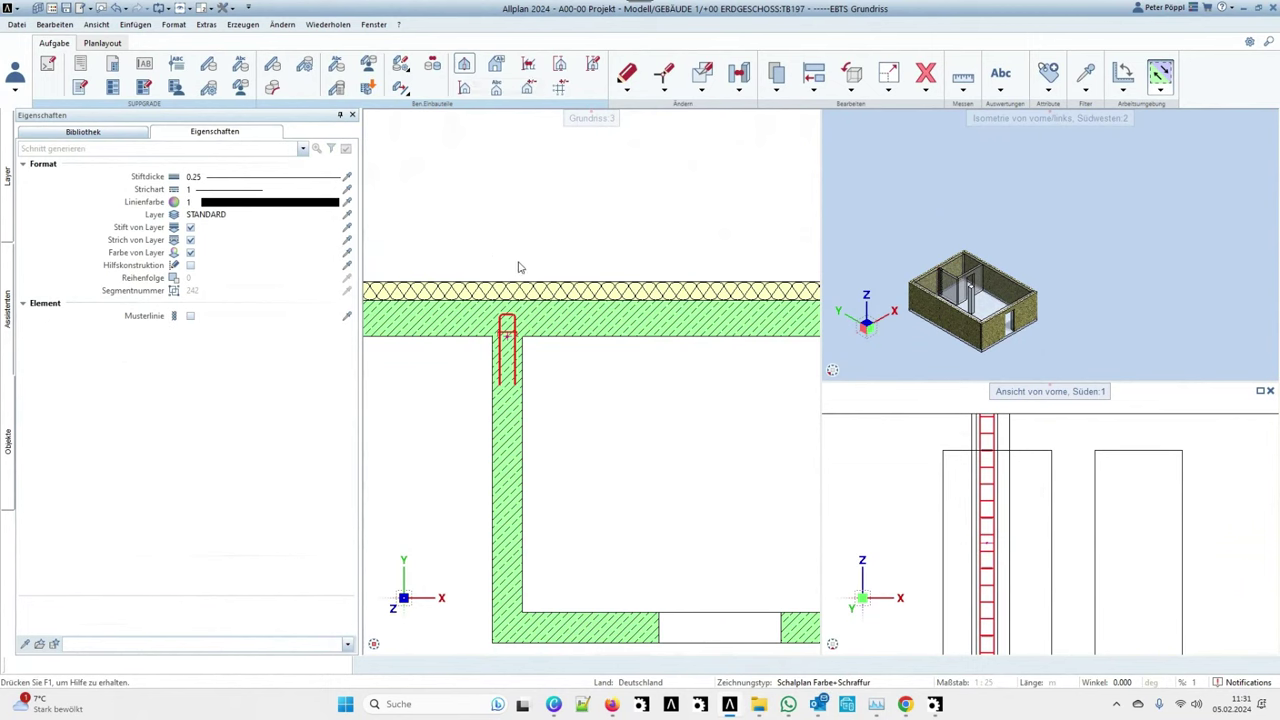
{"action": "scroll", "coordinate": [522, 208], "scroll_direction": "down", "scroll_amount": 2}
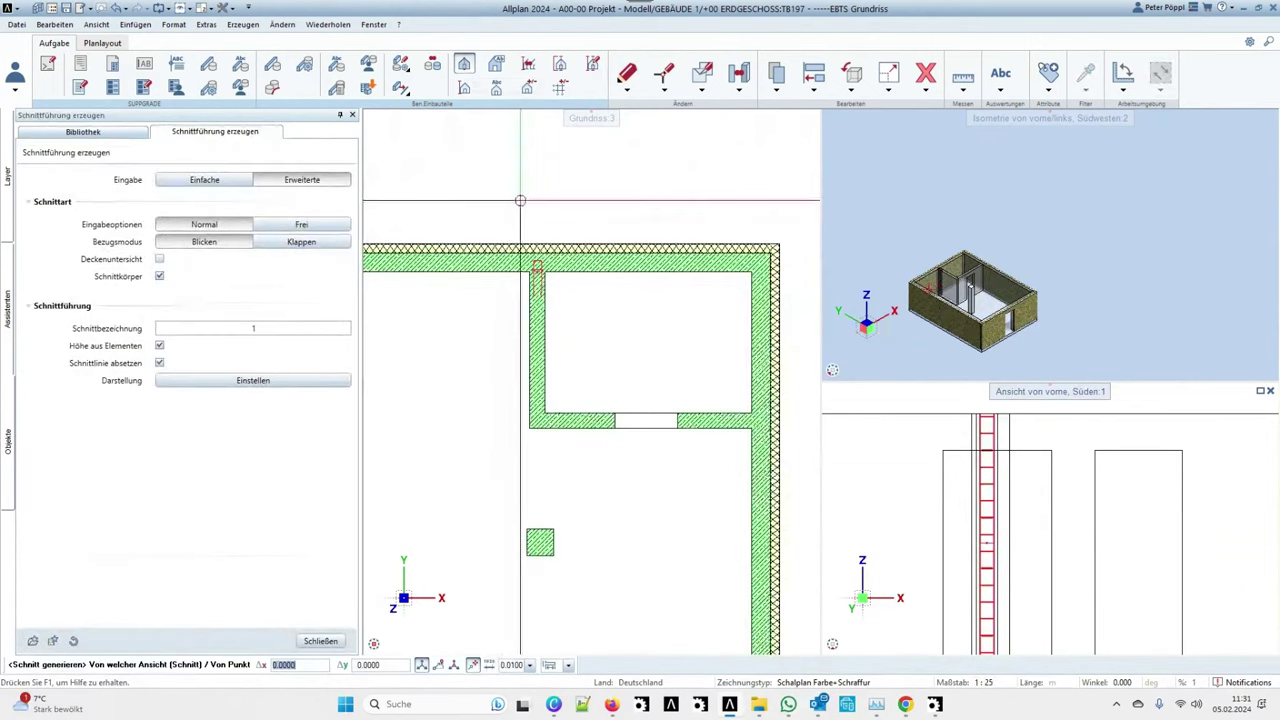
{"action": "left_click", "coordinate": [520, 200]}
{"action": "scroll", "coordinate": [580, 368], "scroll_direction": "down", "scroll_amount": 2}
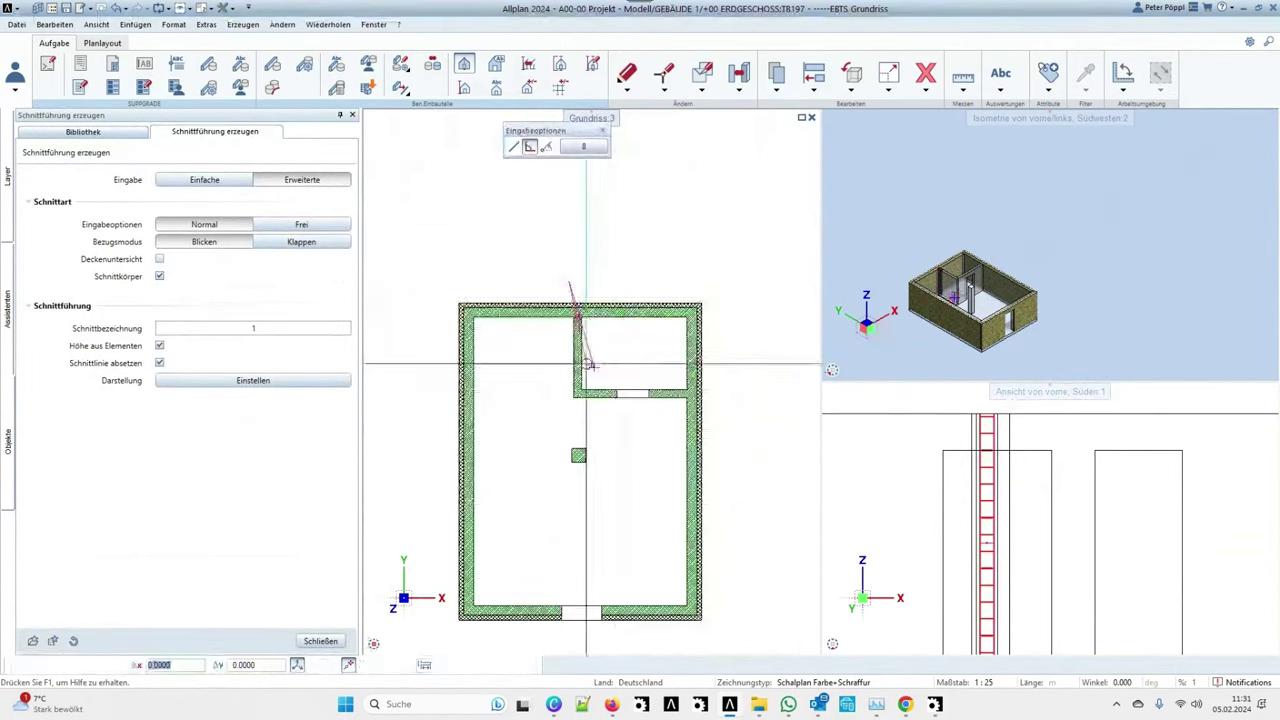
{"action": "left_click", "coordinate": [588, 365]}
{"action": "left_click", "coordinate": [588, 365]}
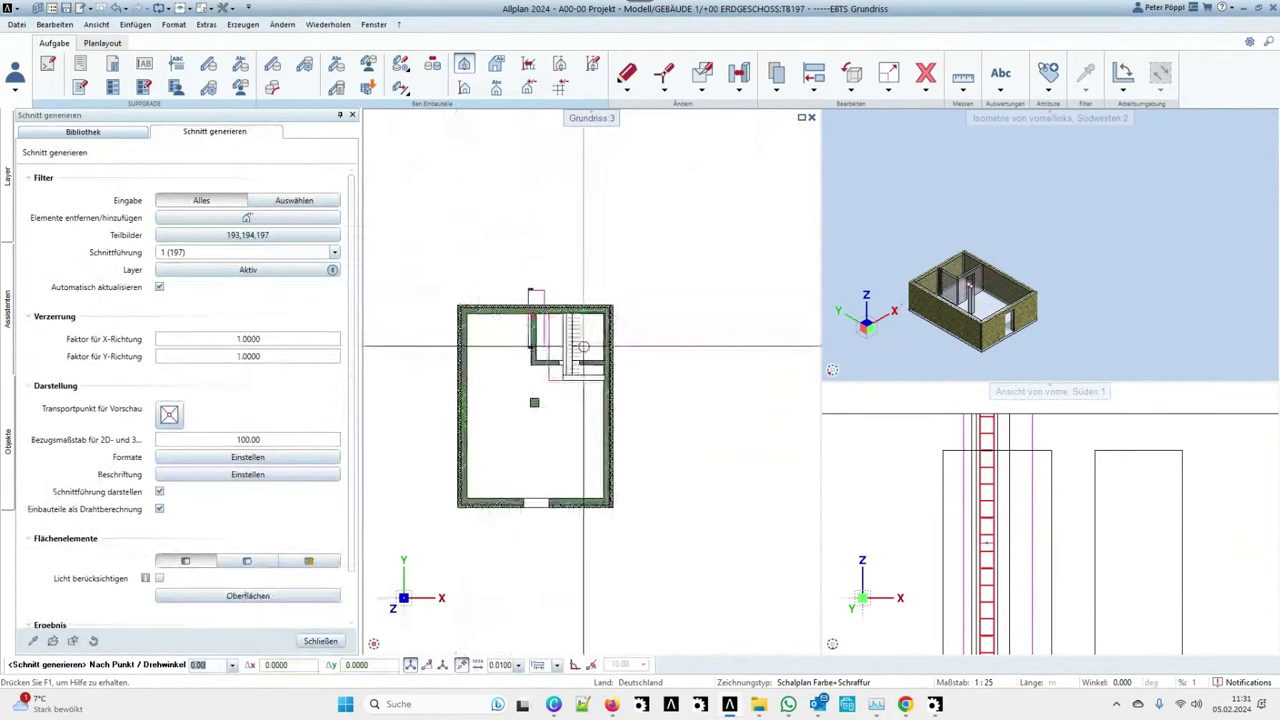
Place the generated section beside the floor plan and end the section command.
{"action": "left_click", "coordinate": [714, 288]}
{"action": "scroll", "coordinate": [767, 295], "scroll_direction": "up", "scroll_amount": 2}
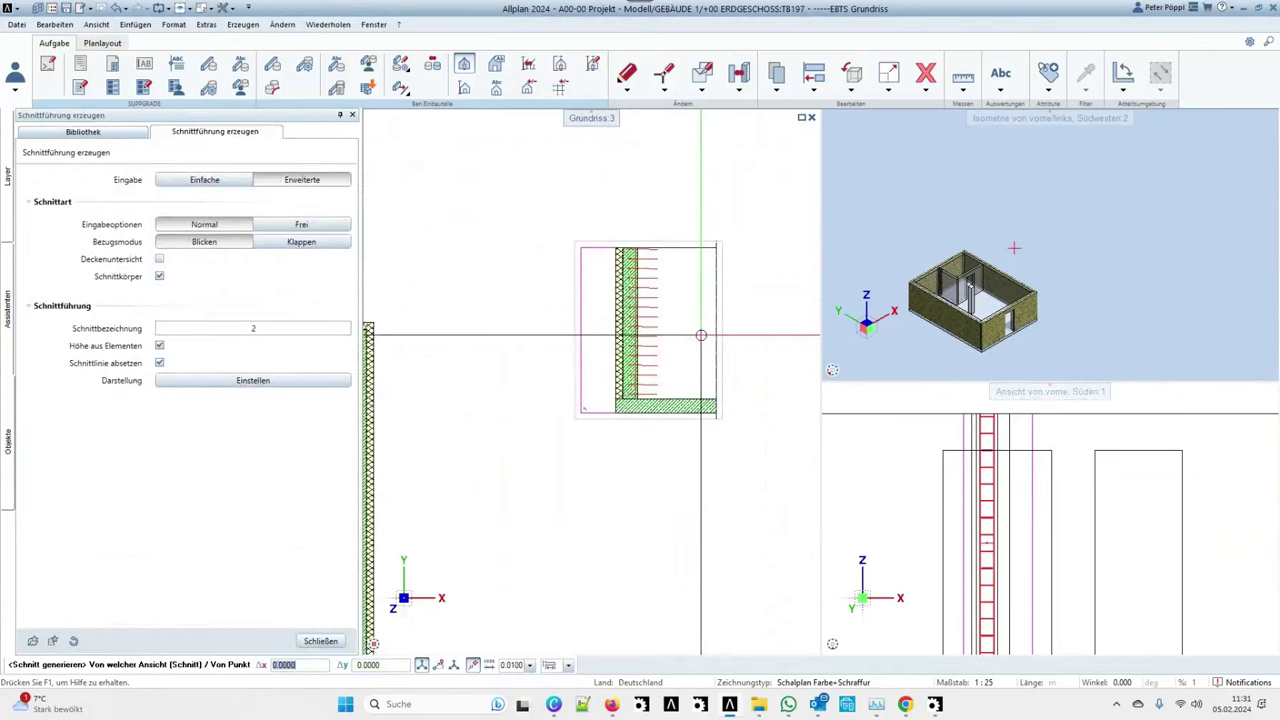
{"action": "key", "text": "Escape"}
{"action": "key", "text": "Escape"}
{"action": "scroll", "coordinate": [663, 325], "scroll_direction": "up", "scroll_amount": 3}
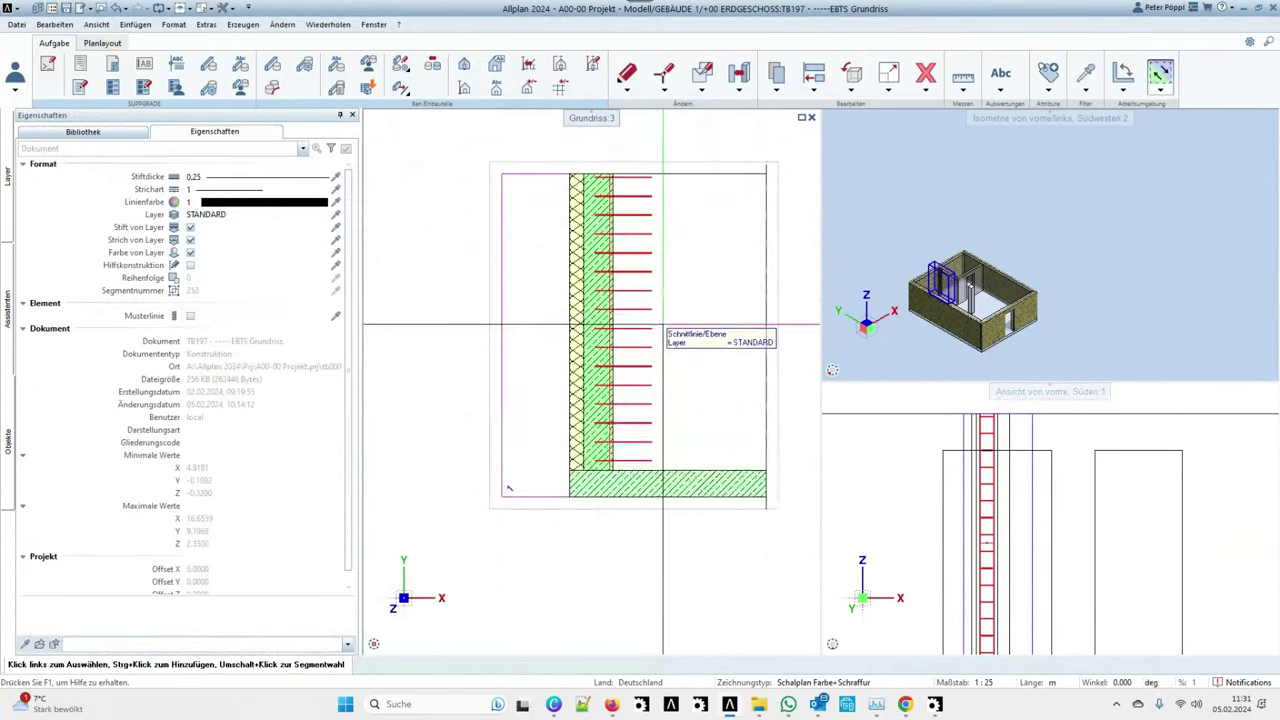
{"action": "key", "text": "ctrl+r"}
{"action": "left_click_drag", "start_coordinate": [697, 388], "coordinate": [656, 270]}
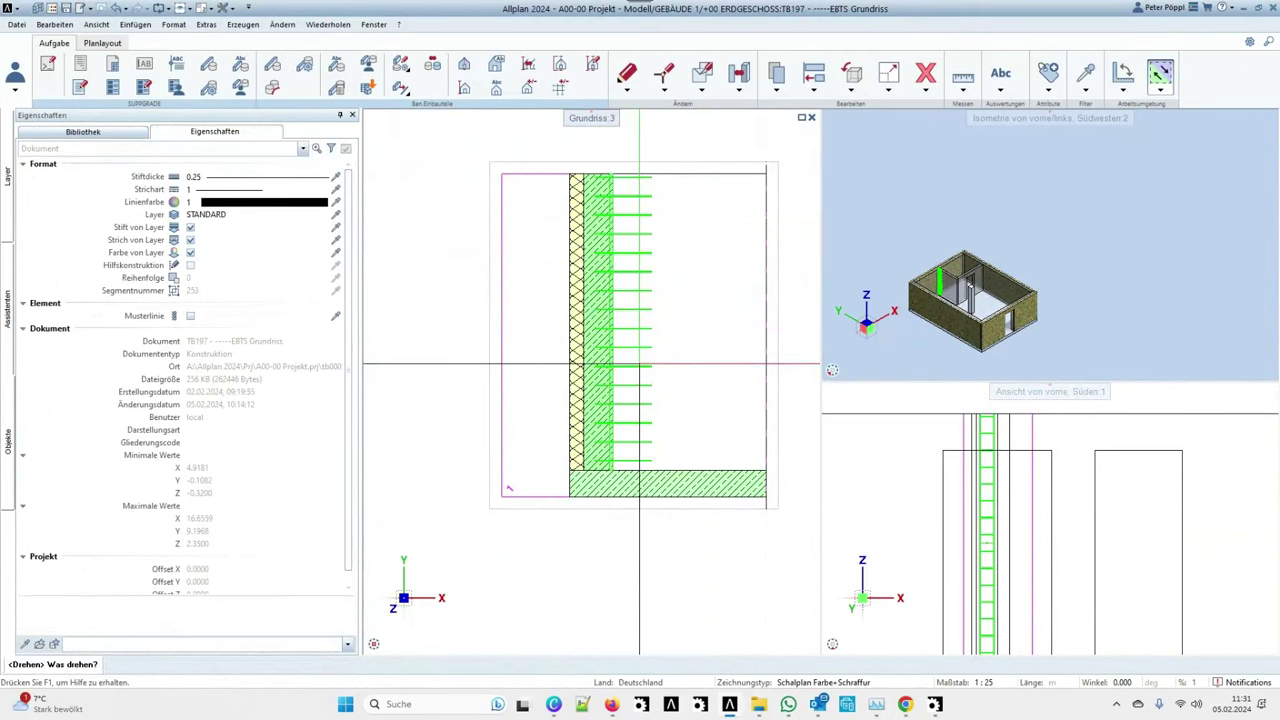
{"action": "left_click", "coordinate": [606, 467]}
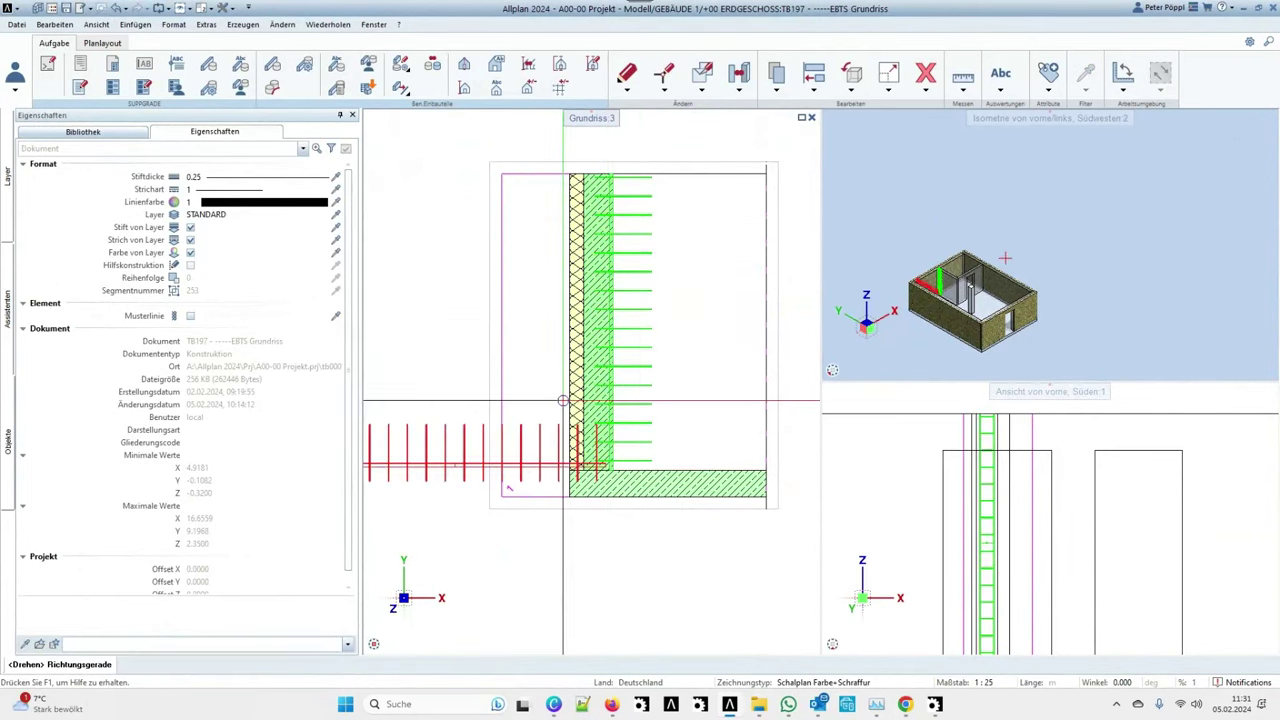
{"action": "key", "text": "Escape"}
{"action": "key", "text": "Return"}
{"action": "left_click_drag", "start_coordinate": [685, 436], "coordinate": [632, 226]}
{"action": "left_click", "coordinate": [624, 439]}
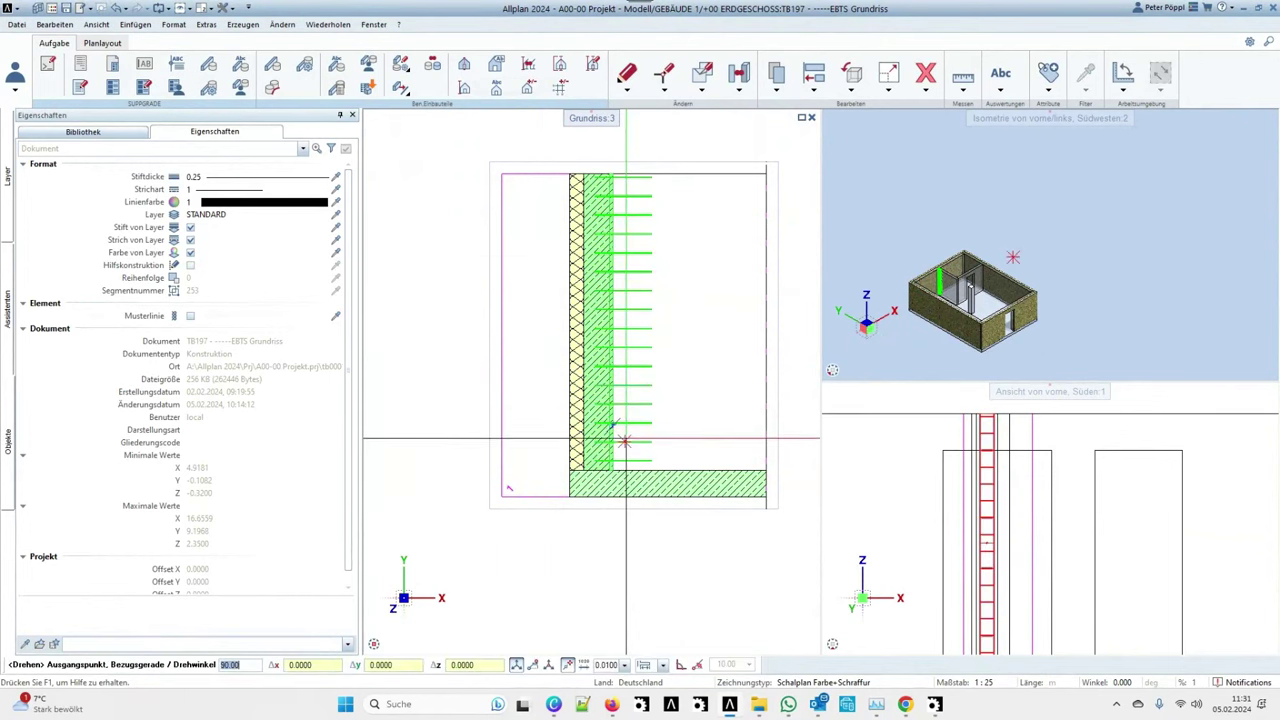
{"action": "left_click", "coordinate": [660, 450]}
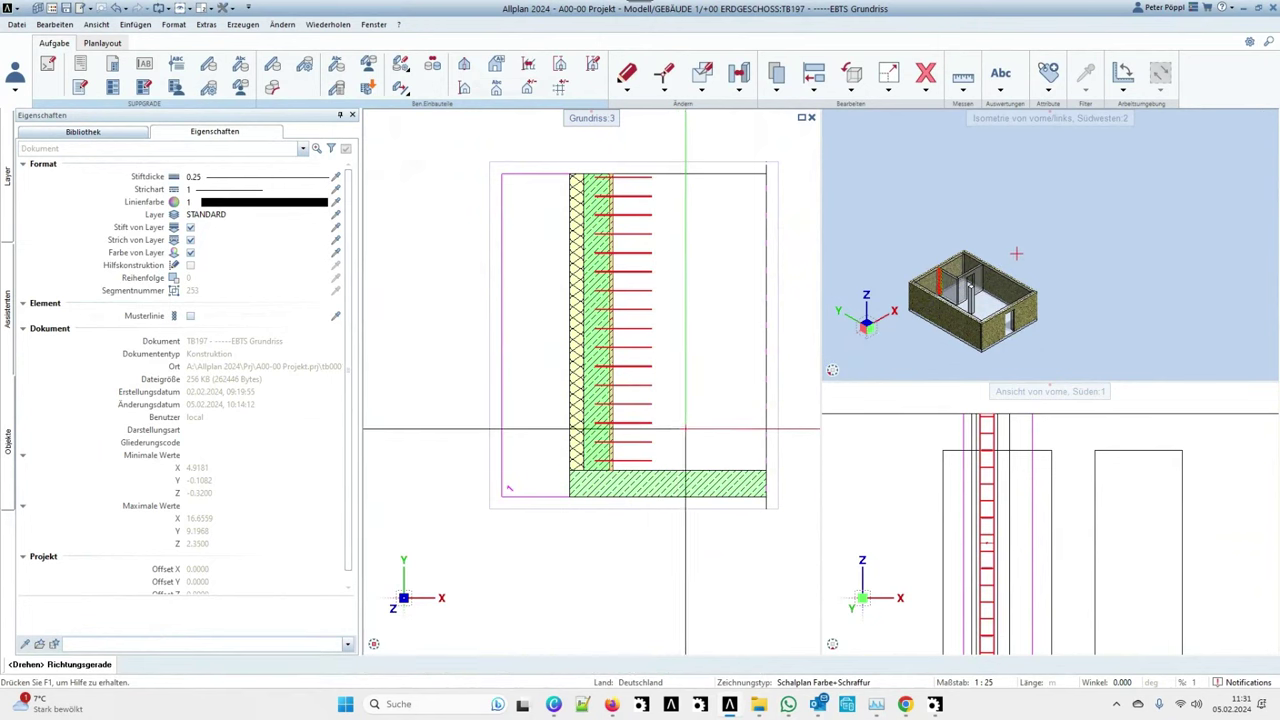
{"action": "scroll", "coordinate": [707, 456], "scroll_direction": "down", "scroll_amount": 4}
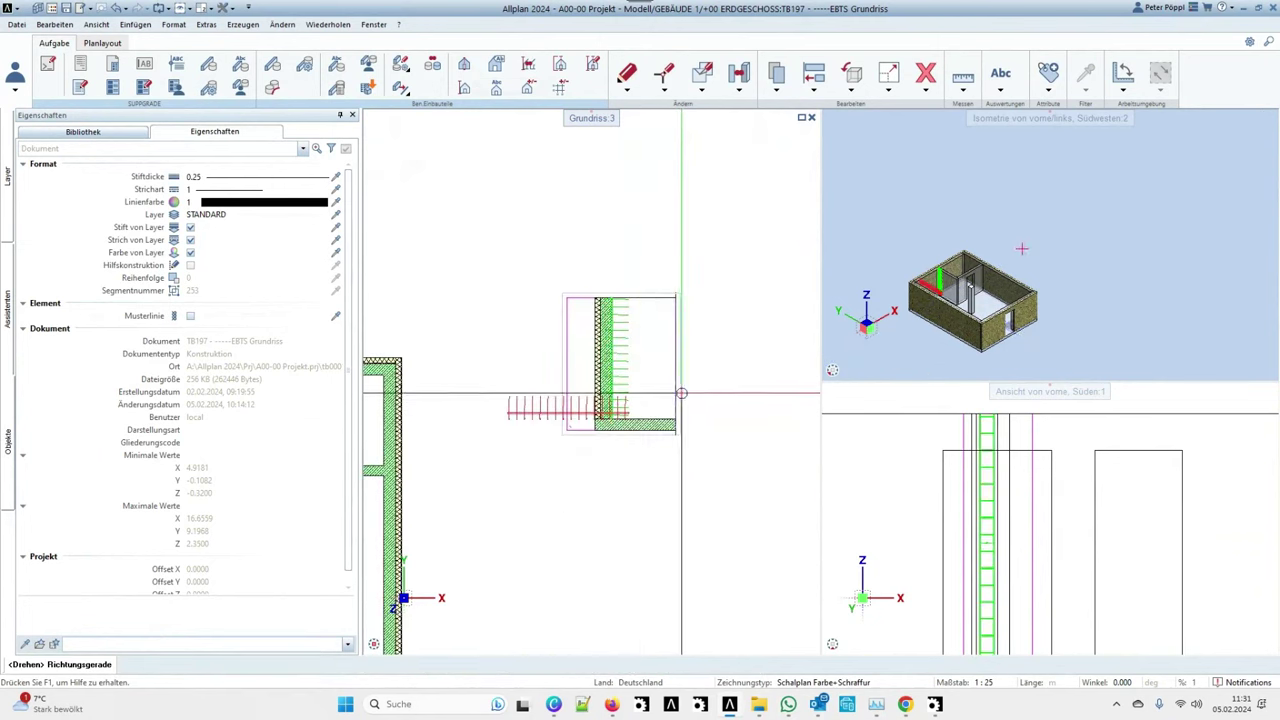
{"action": "left_click", "coordinate": [626, 381]}
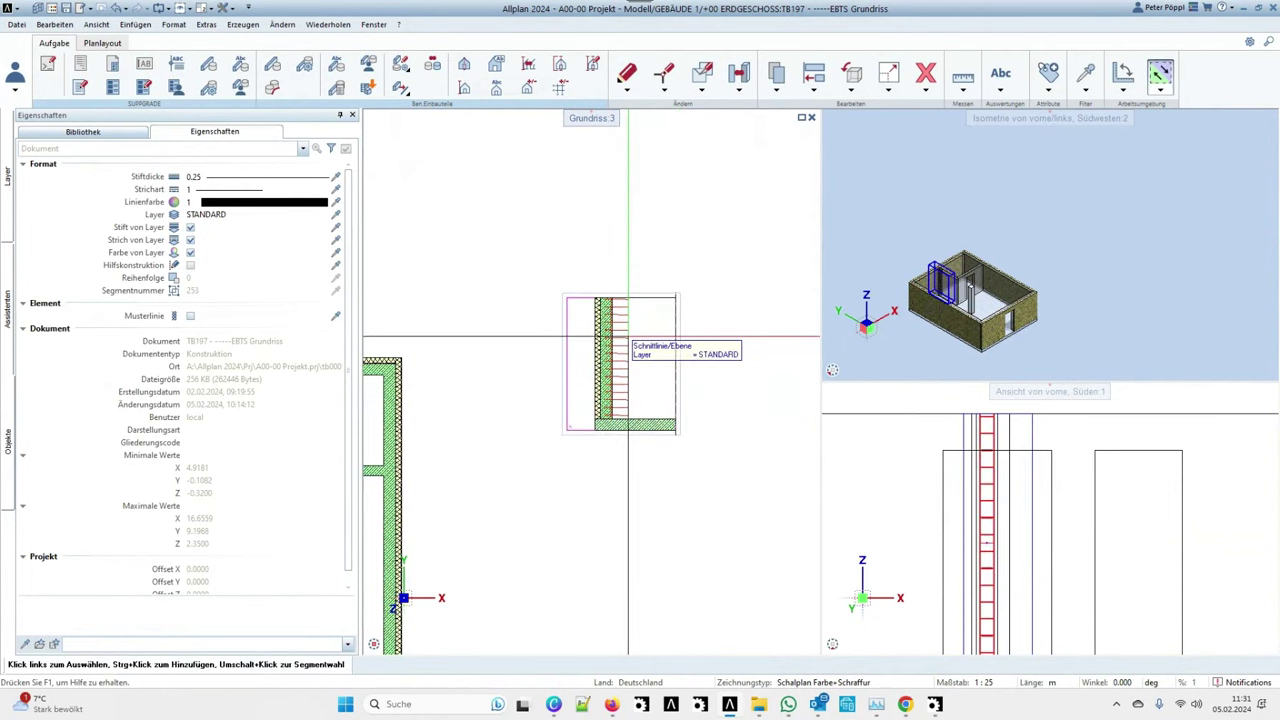
{"action": "key", "text": "Escape"}
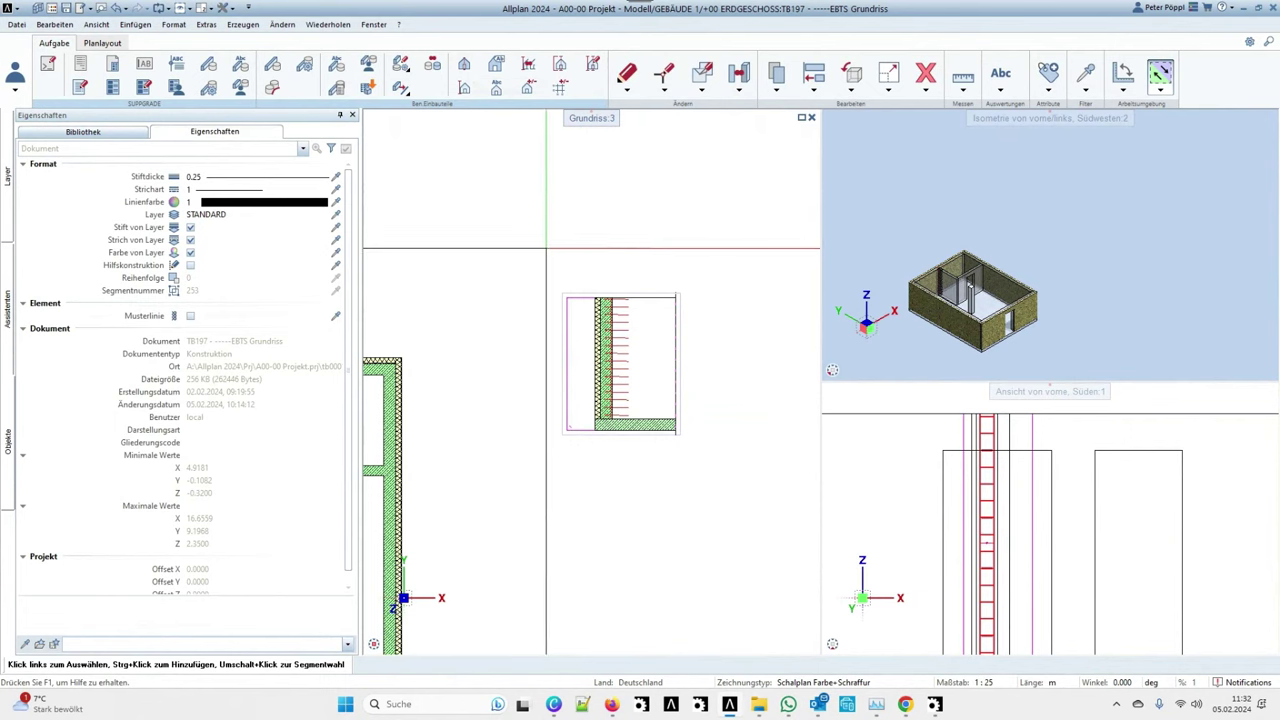
Select the generated section as a whole and examine its Schnittführung at the interior wall junction in the floor plan.
{"action": "left_click_drag", "start_coordinate": [546, 248], "coordinate": [742, 516]}
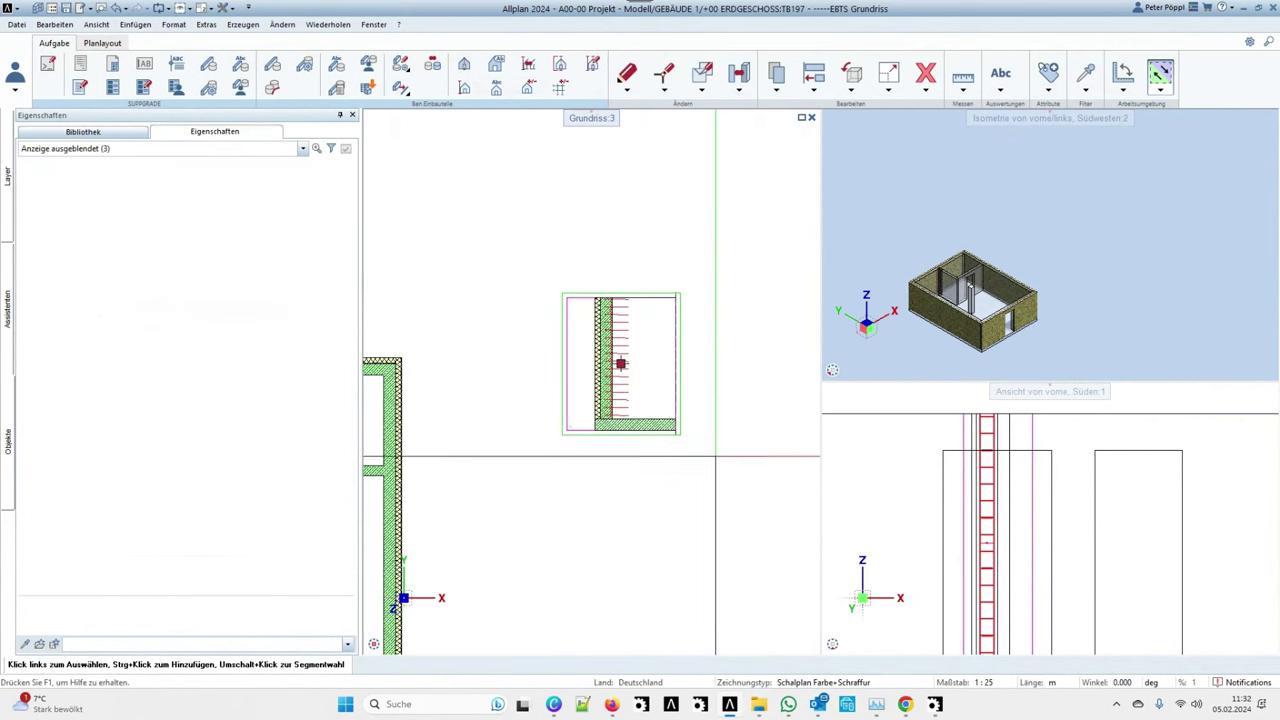
{"action": "scroll", "coordinate": [480, 371], "scroll_direction": "down", "scroll_amount": 3}
{"action": "scroll", "coordinate": [493, 377], "scroll_direction": "up", "scroll_amount": 4}
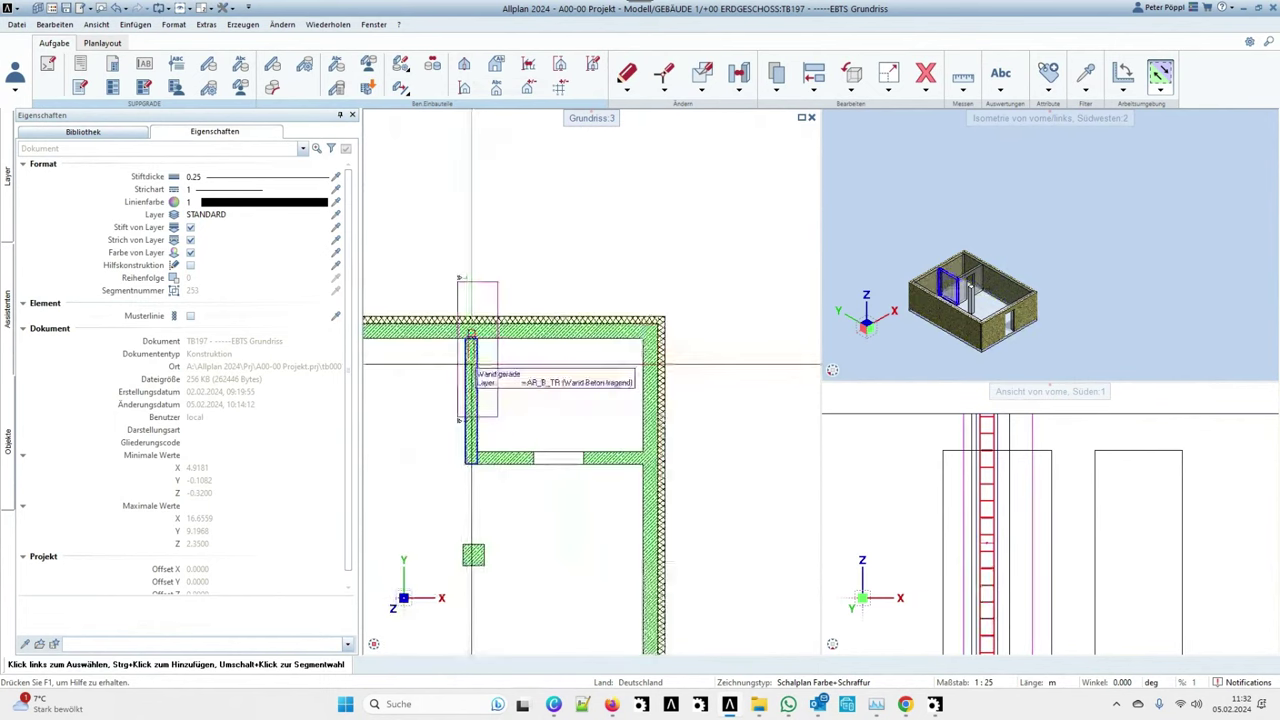
Delete the section's Schnittführung at the interior wall junction in the floor plan.
{"action": "left_click", "coordinate": [493, 377]}
{"action": "key", "text": "Delete"}
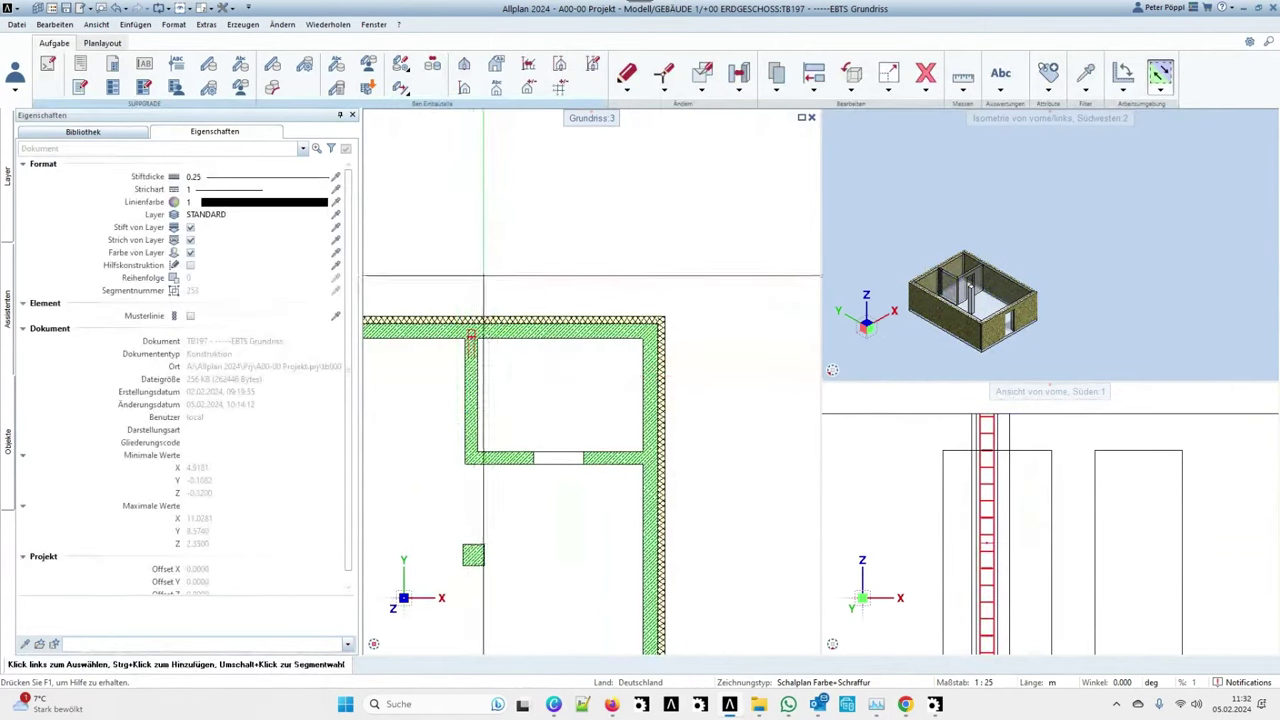
Try to rotate both stacked Rückbiegeanschlüsse by 90° about a free 3D axis across the interior wall, and undo the rotation.
{"action": "key", "text": "d"}
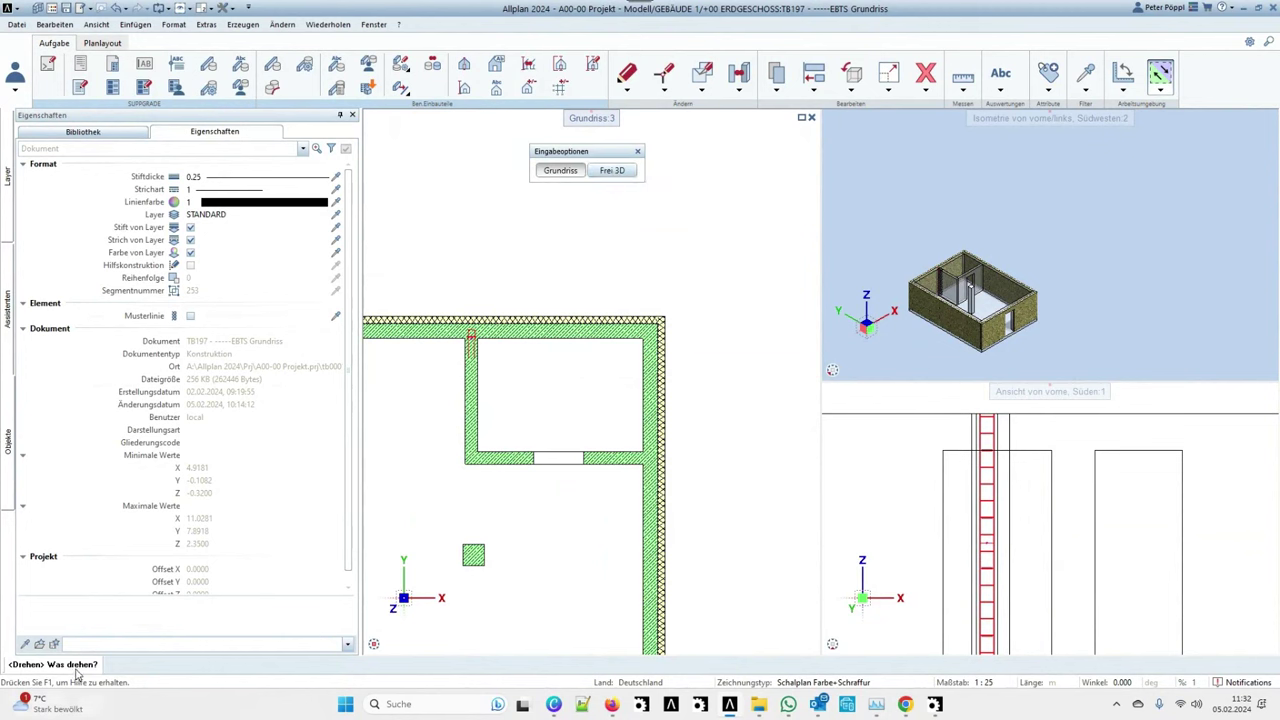
{"action": "left_click", "coordinate": [612, 171]}
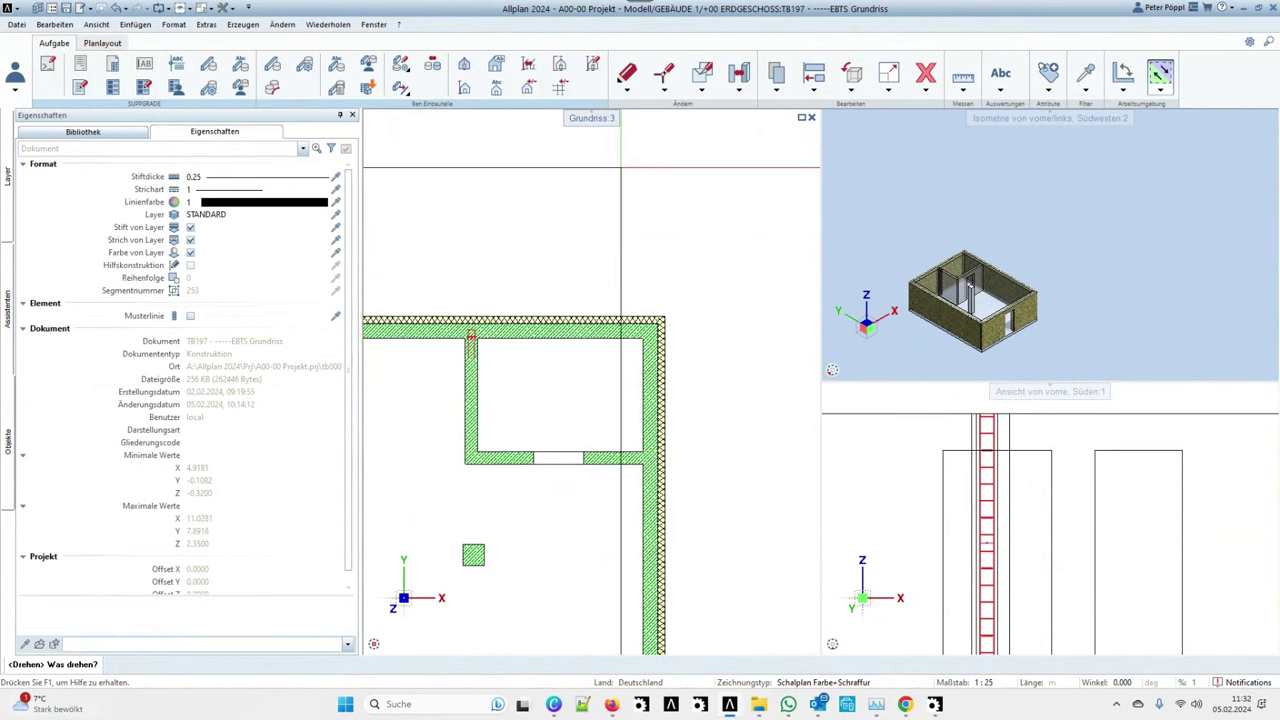
{"action": "left_click_drag", "start_coordinate": [427, 280], "coordinate": [511, 404]}
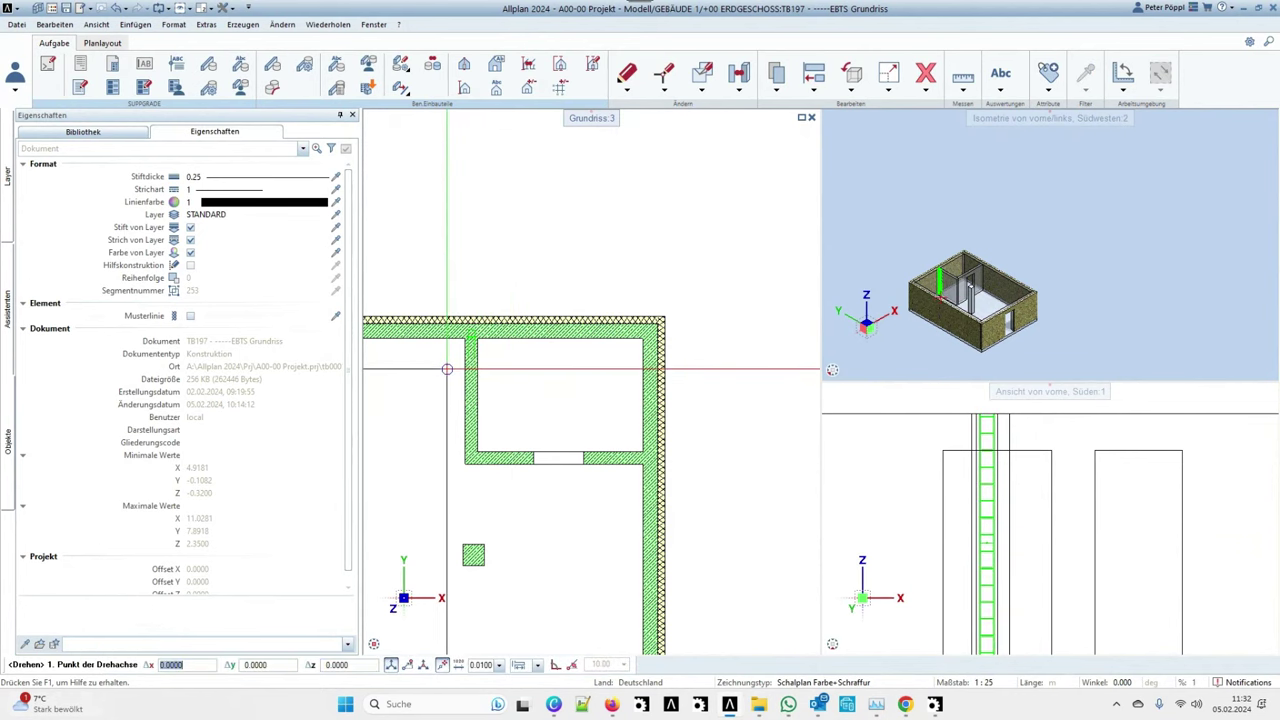
{"action": "left_click", "coordinate": [504, 372]}
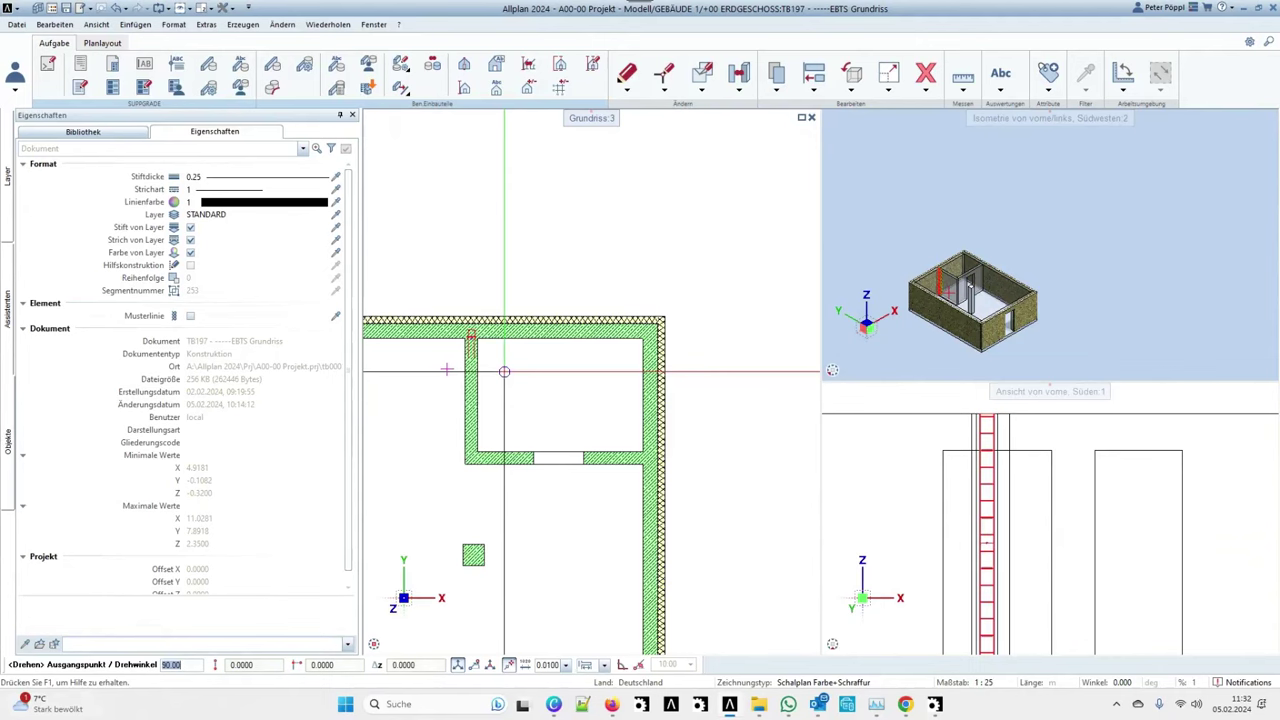
{"action": "key", "text": "Return"}
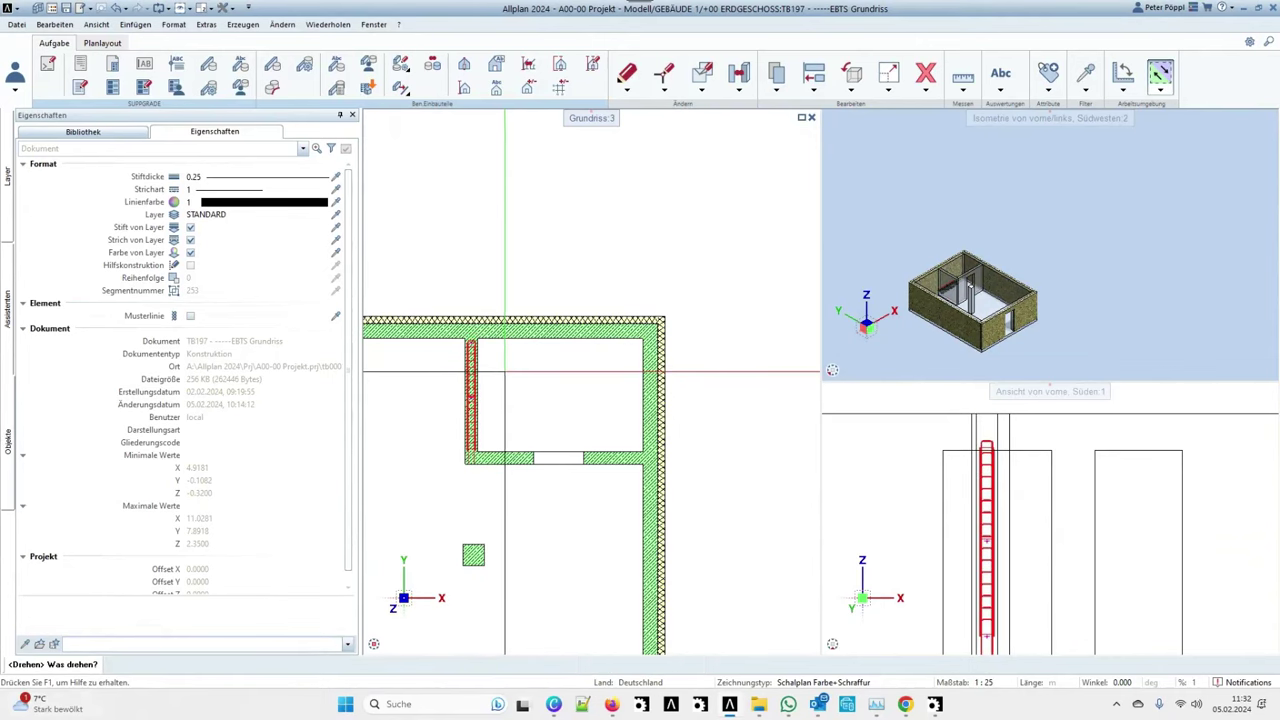
{"action": "scroll", "coordinate": [963, 213], "scroll_direction": "up", "scroll_amount": 5}
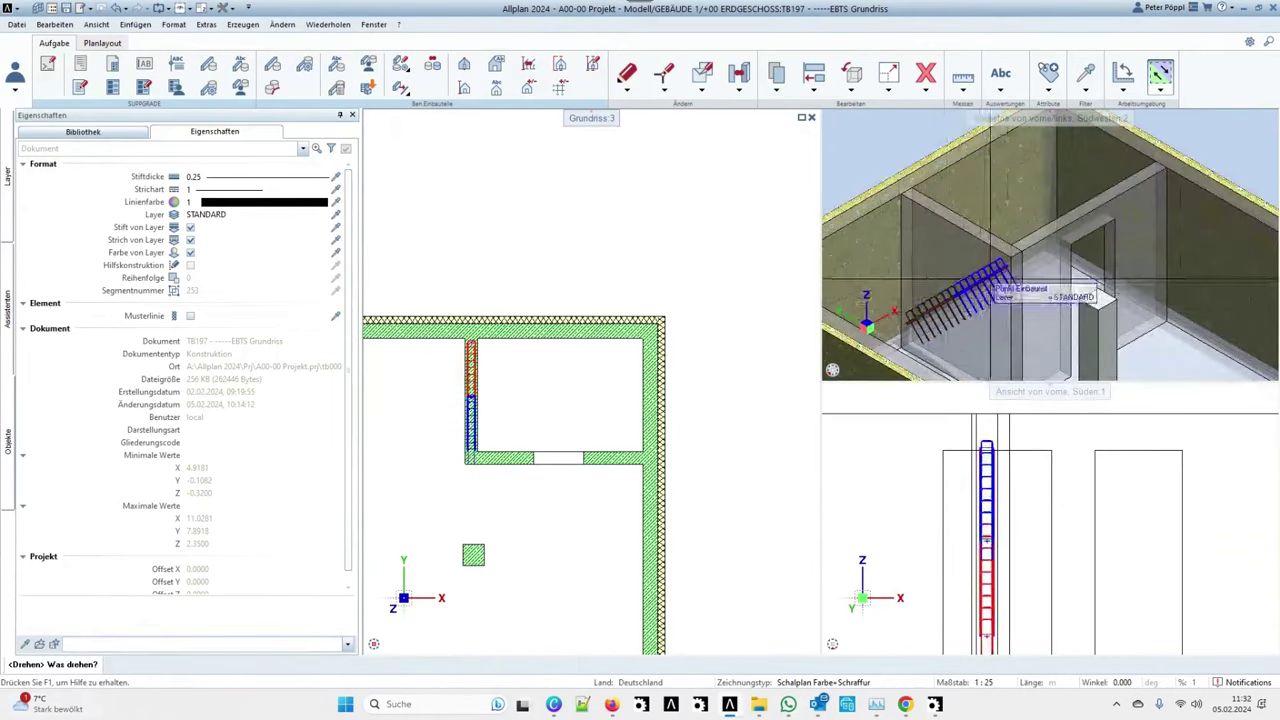
{"action": "key", "text": "Escape"}
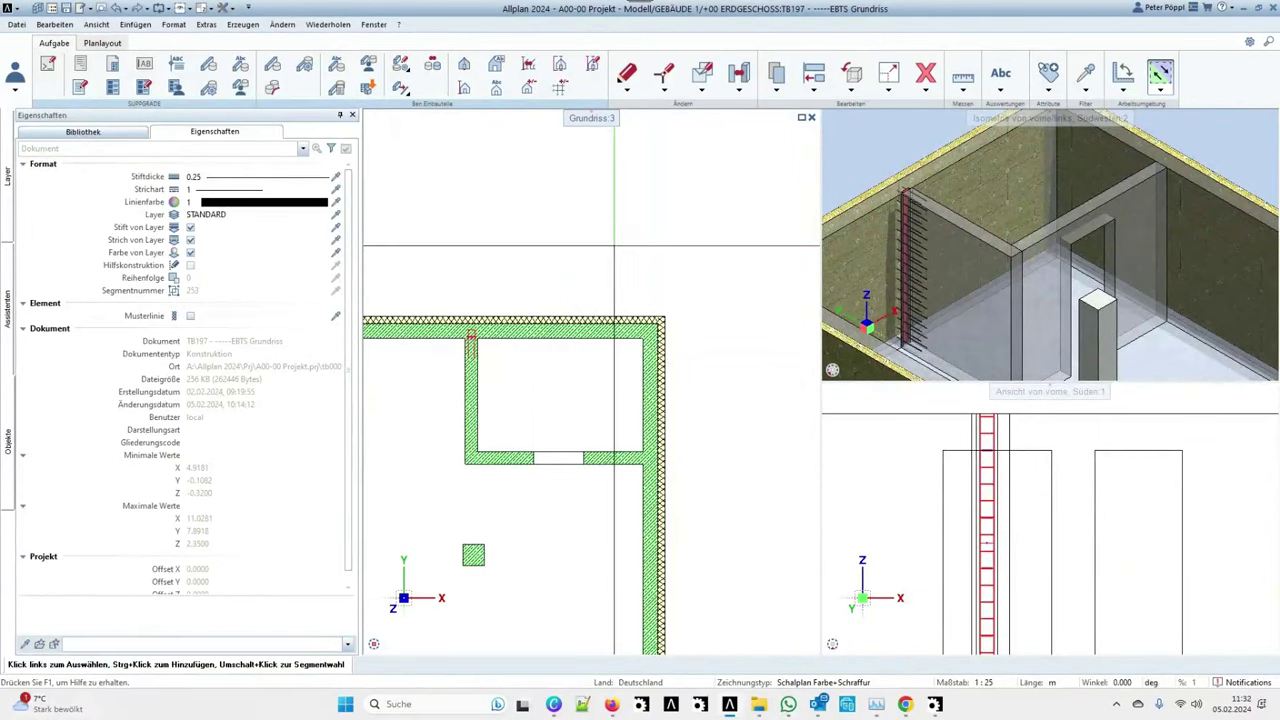
Open the lower Rückbiegeanschluss for editing, try a Rotation of 45, and return it to 0.
{"action": "double_click", "coordinate": [470, 336]}
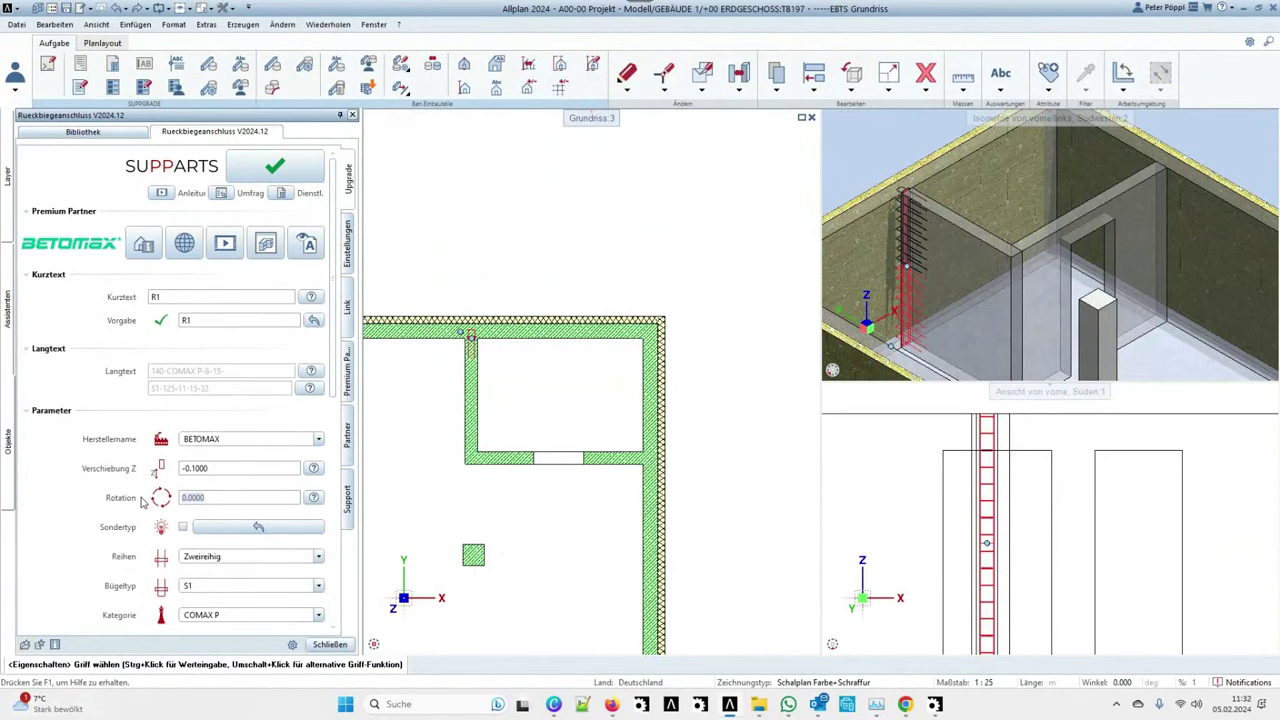
{"action": "type", "text": "45"}
{"action": "key", "text": "Return"}
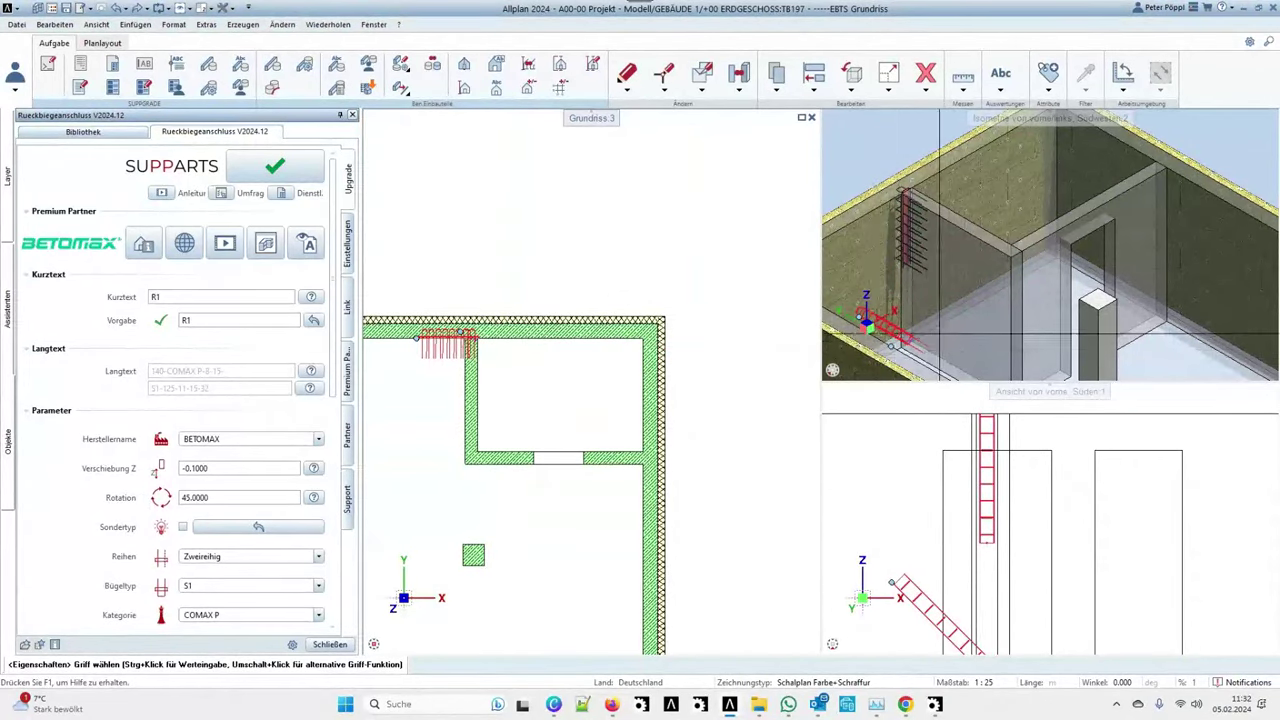
{"action": "scroll", "coordinate": [912, 320], "scroll_direction": "down", "scroll_amount": 3}
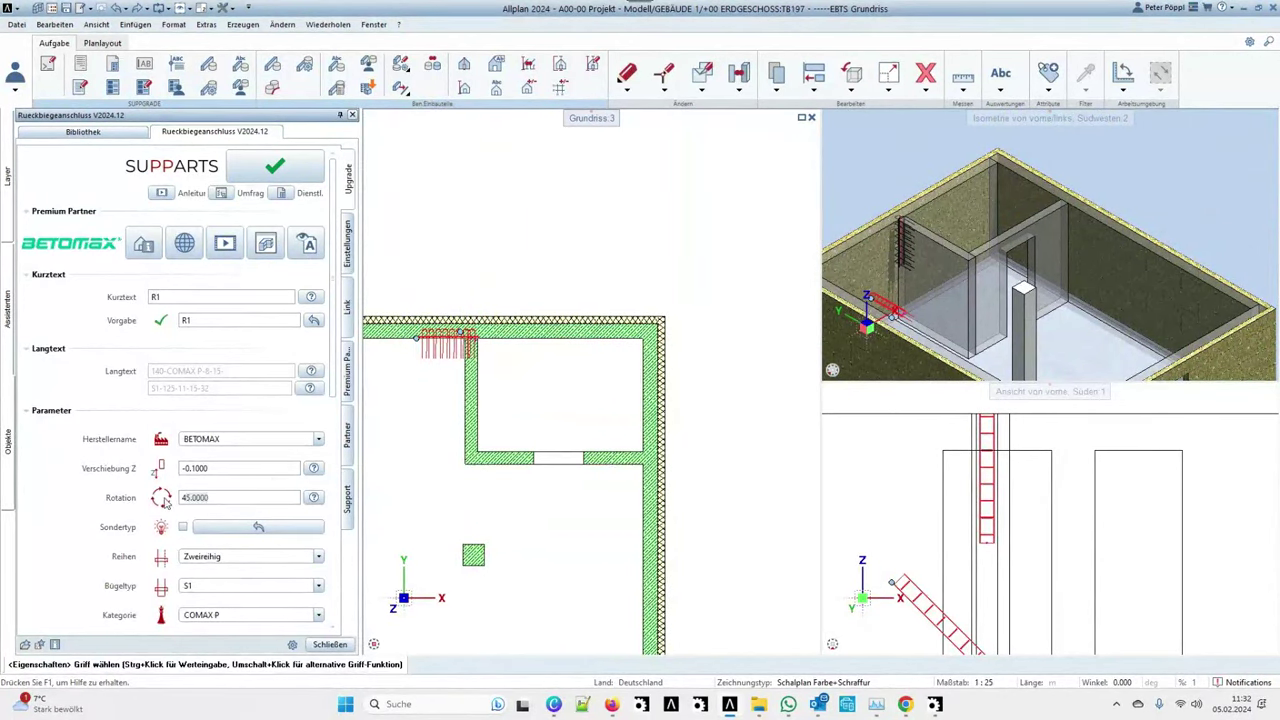
{"action": "type", "text": "0"}
{"action": "key", "text": "Return"}
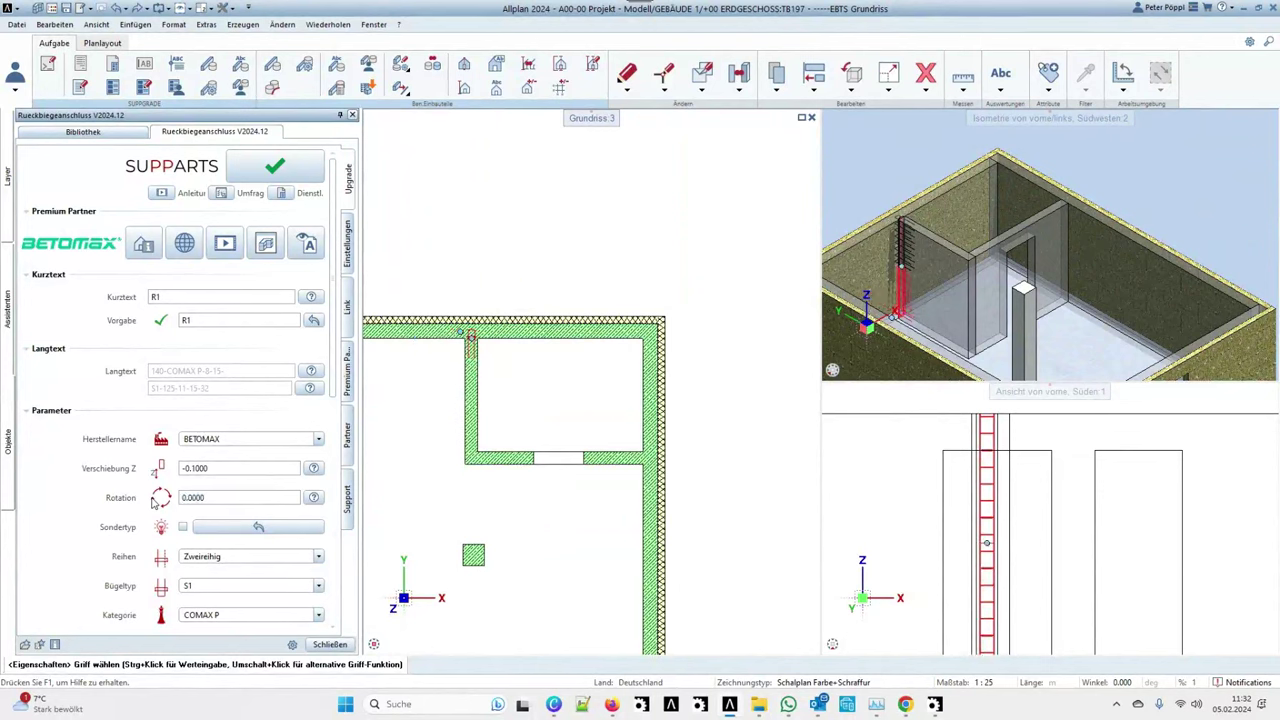
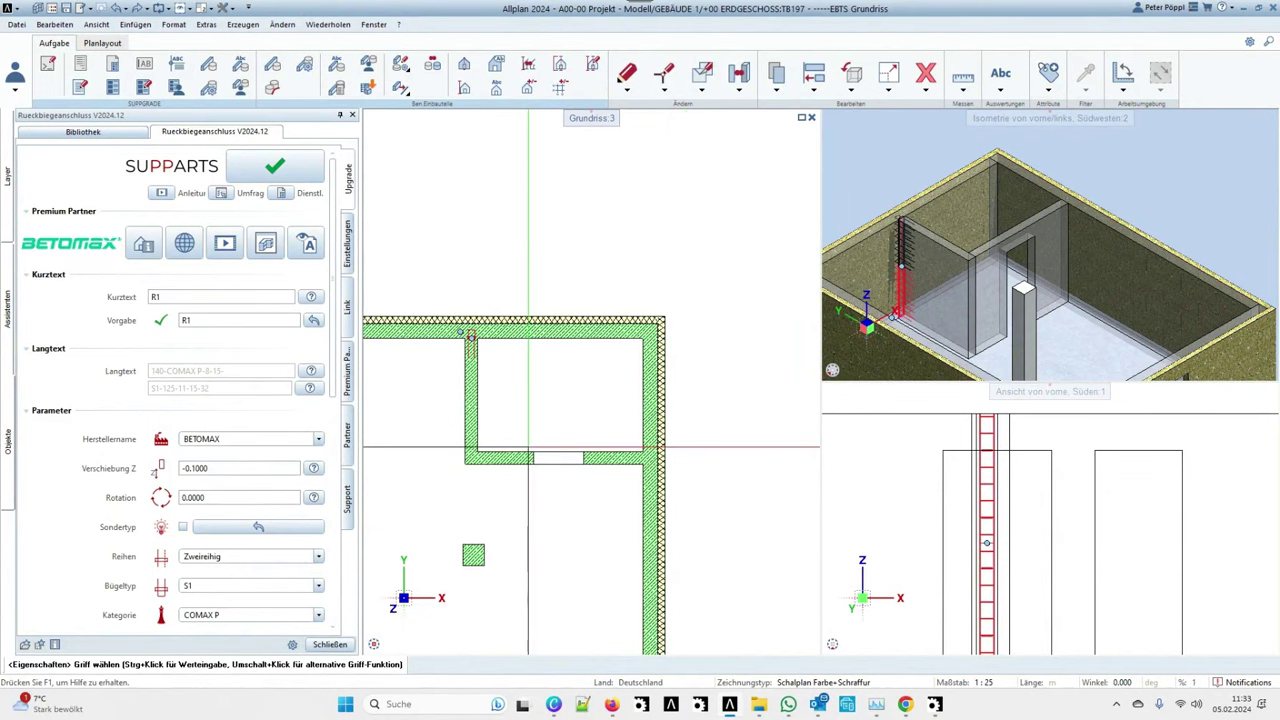
Switch on Sondertyp for the lower Rückbiegeanschluss, set its Bügeltyp to BA+D, and review the dimensions in the Parameterskizze.
{"action": "scroll", "coordinate": [120, 462], "scroll_direction": "down", "scroll_amount": 3}
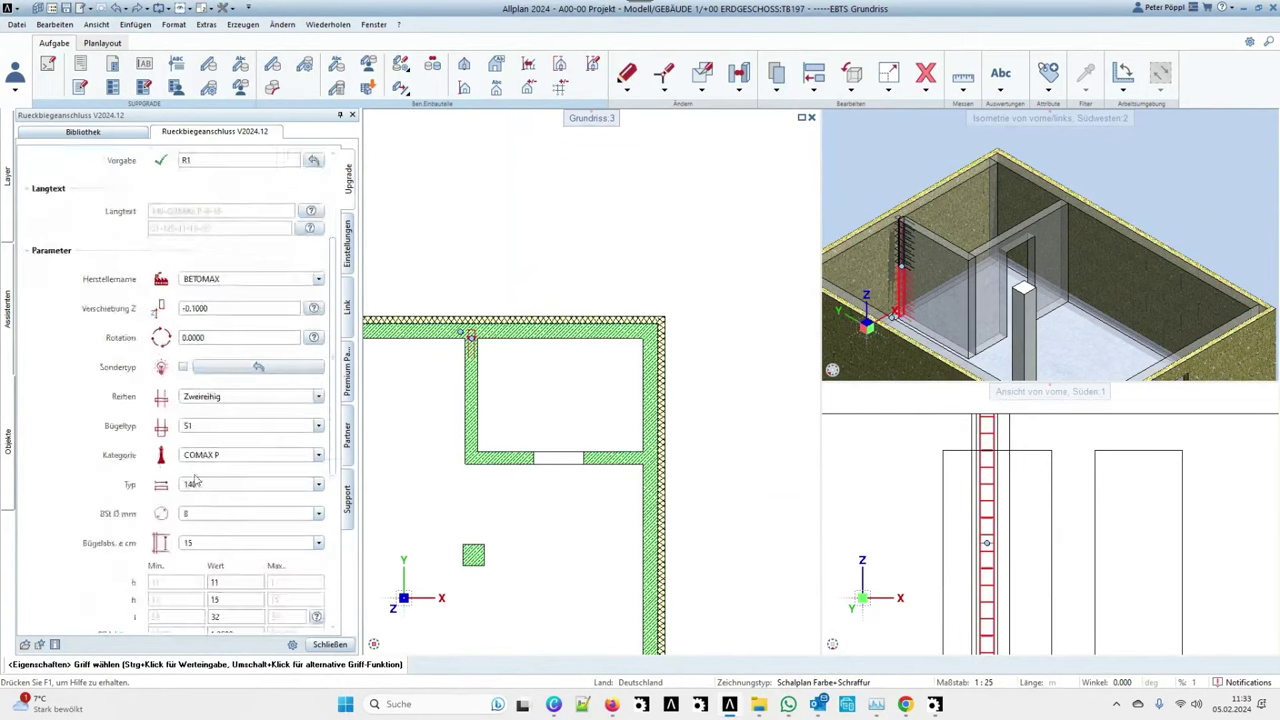
{"action": "left_click", "coordinate": [211, 397]}
{"action": "left_click", "coordinate": [202, 392]}
{"action": "left_click", "coordinate": [183, 368]}
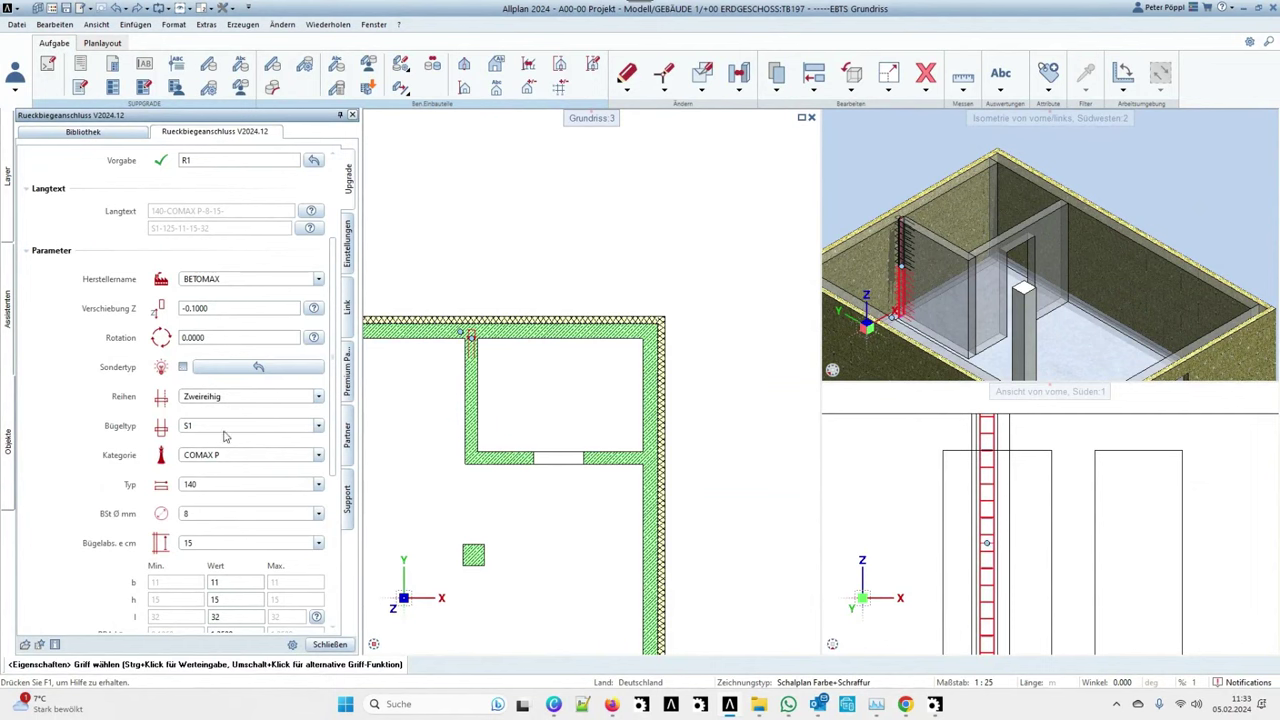
{"action": "left_click", "coordinate": [250, 426]}
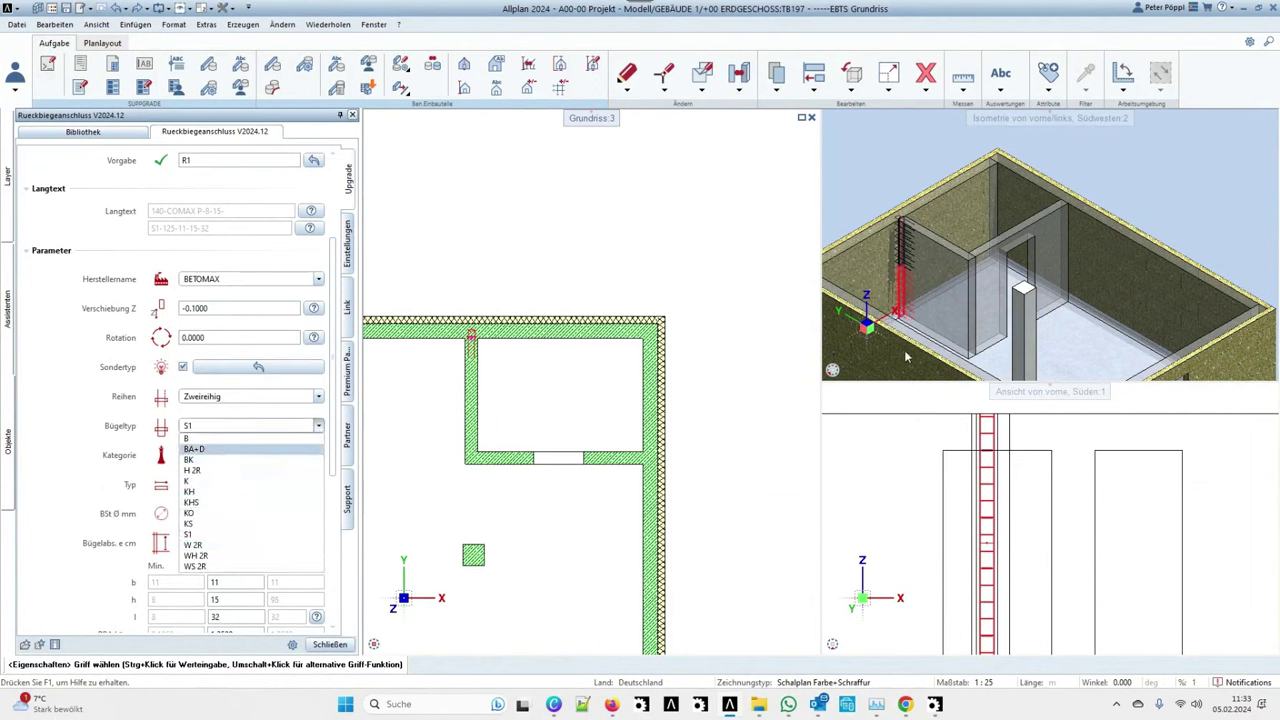
{"action": "left_click", "coordinate": [194, 449]}
{"action": "scroll", "coordinate": [148, 545], "scroll_direction": "down", "scroll_amount": 5}
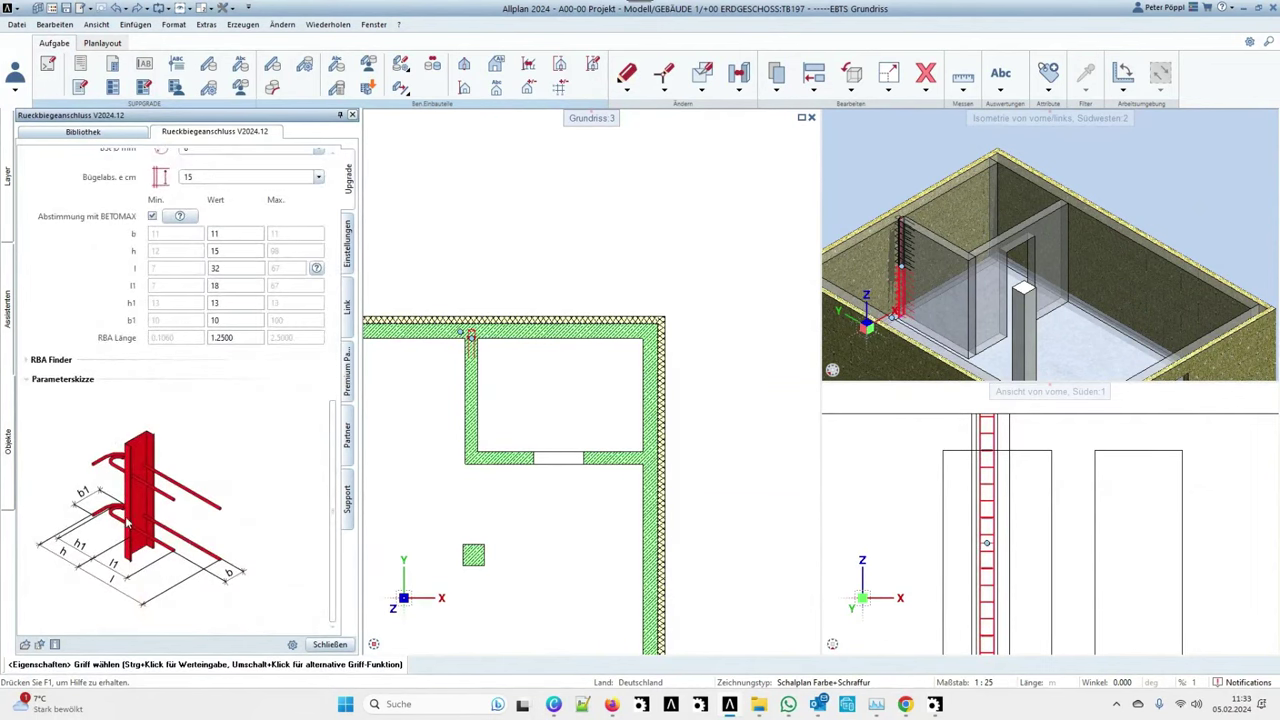
{"action": "scroll", "coordinate": [235, 493], "scroll_direction": "up", "scroll_amount": 2}
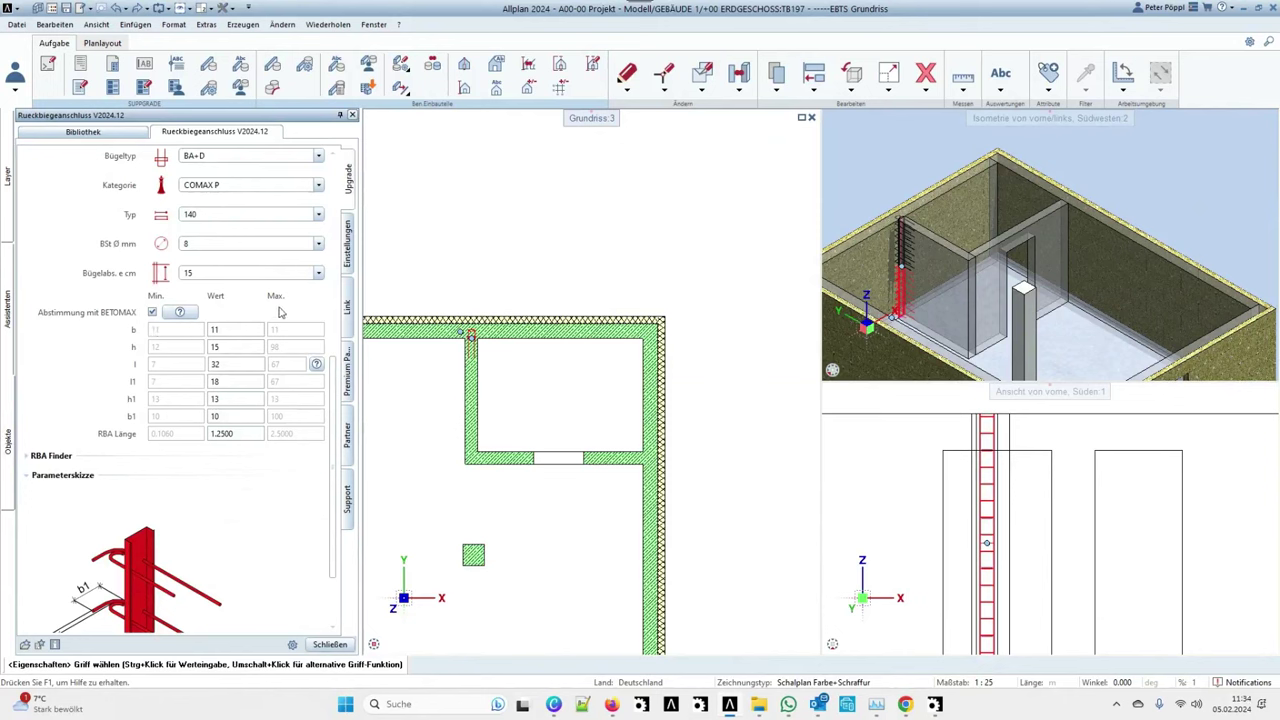
Set the lower Rückbiegeanschluss to BSt Ø 10 mm and Typ 220, and finish editing.
{"action": "left_click", "coordinate": [235, 245]}
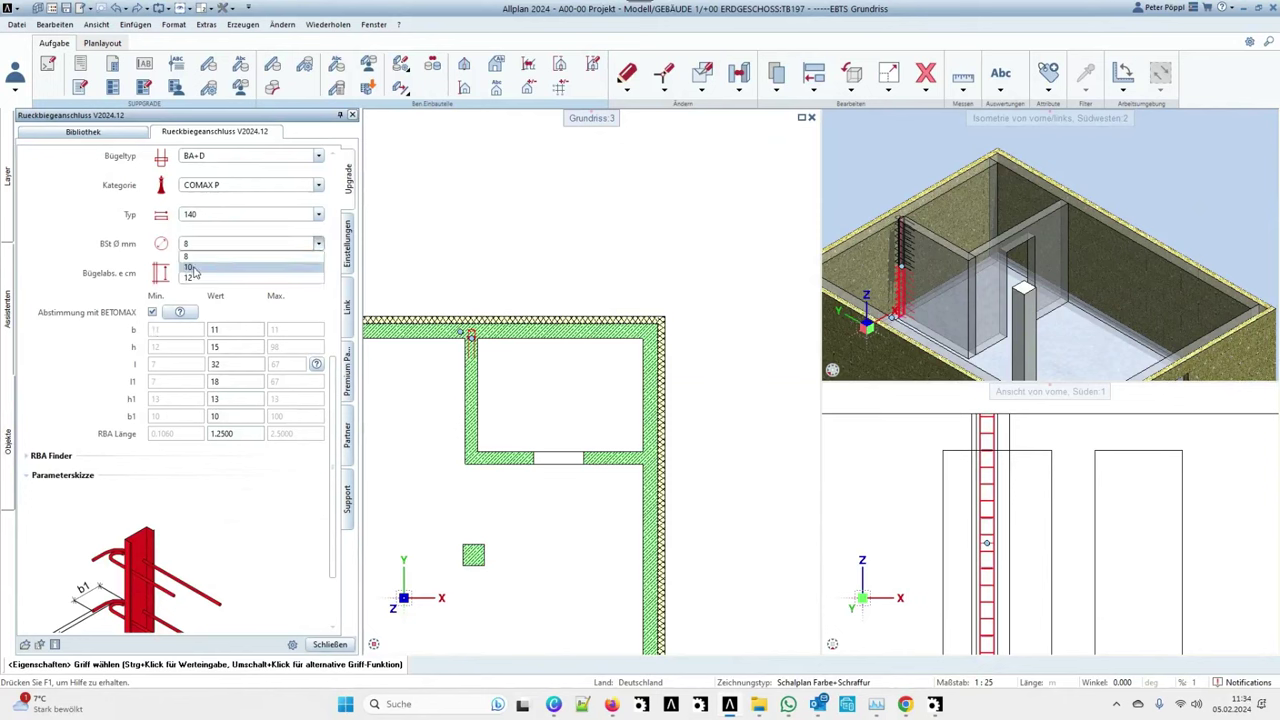
{"action": "left_click", "coordinate": [195, 272]}
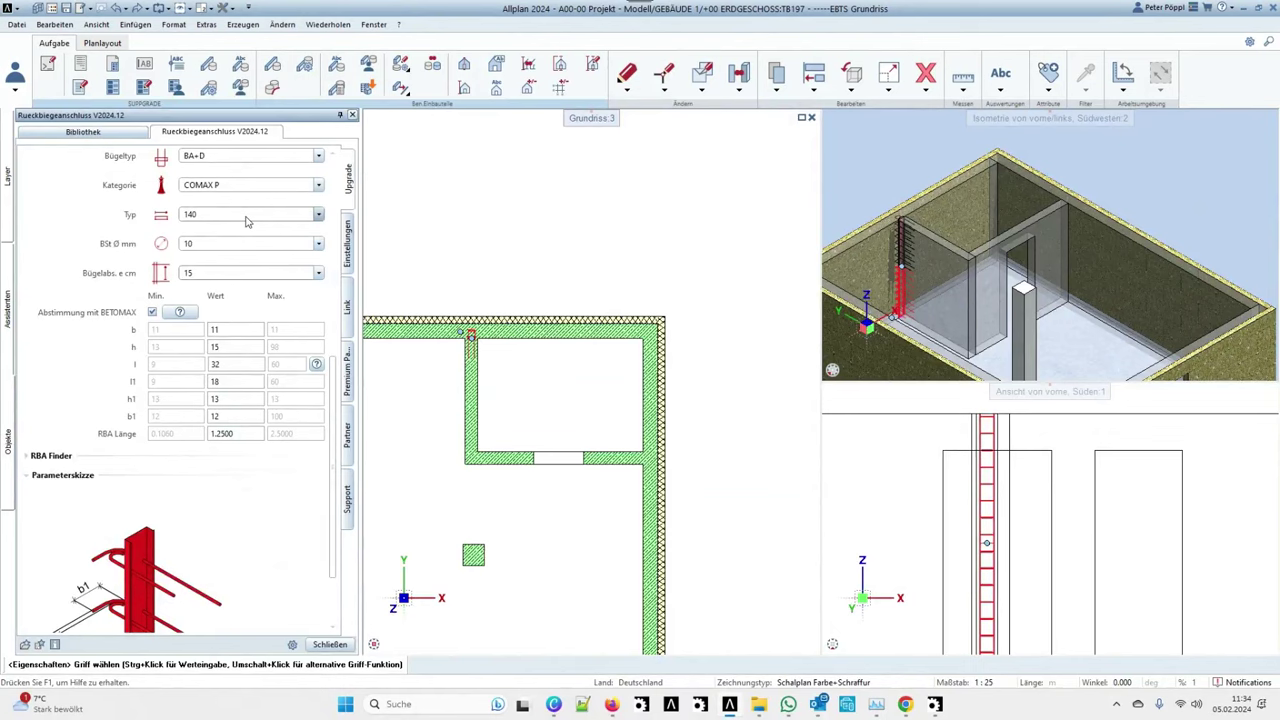
{"action": "left_click", "coordinate": [318, 214]}
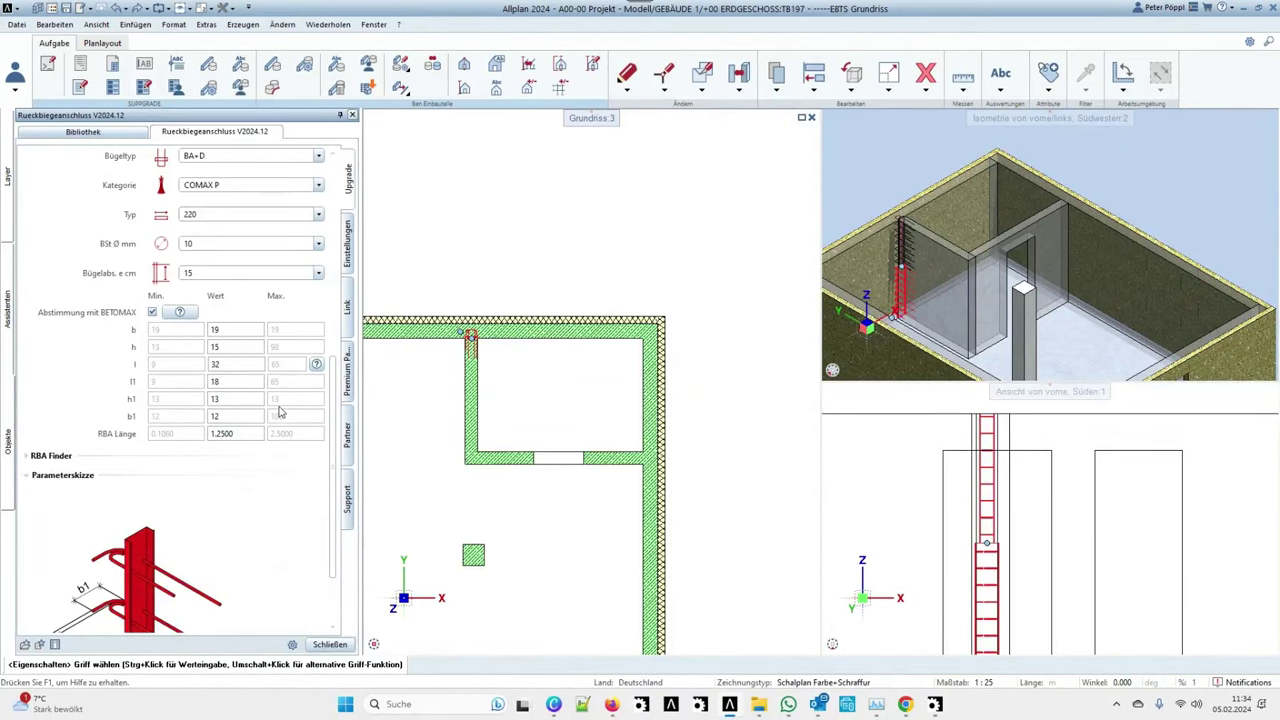
{"action": "left_click", "coordinate": [328, 644]}
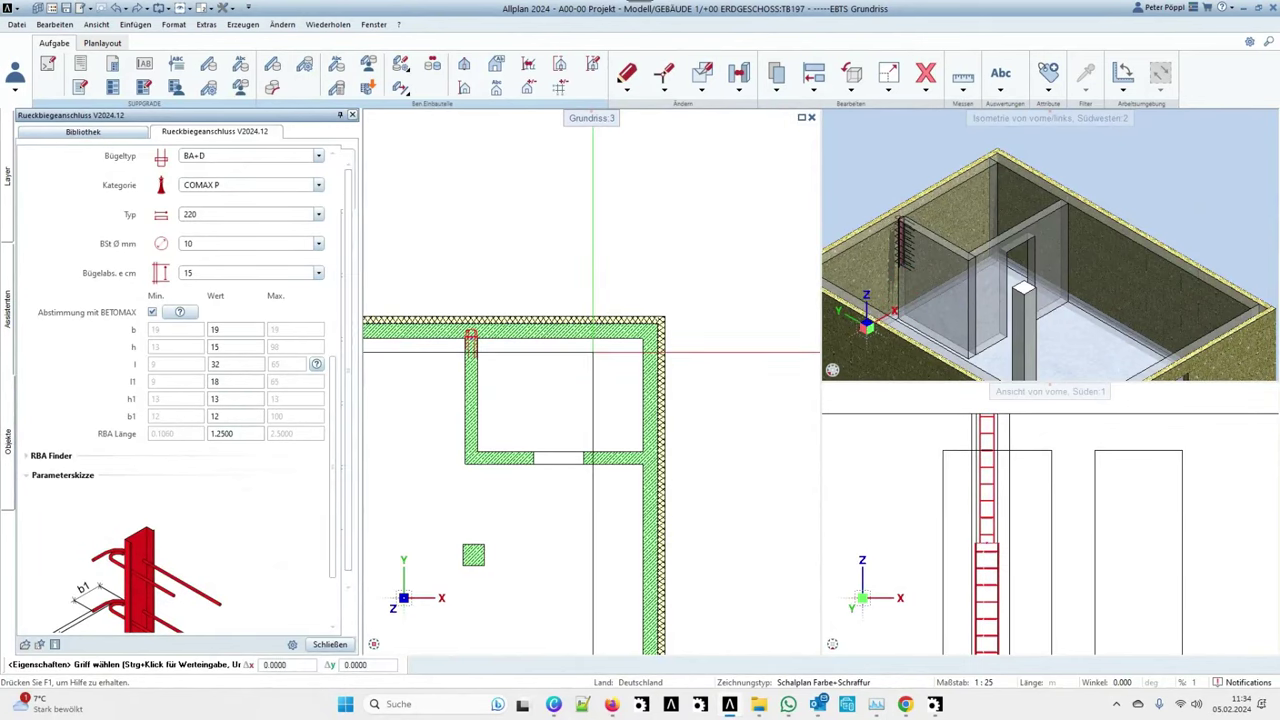
Reopen the lower Rückbiegeanschluss at the wall junction, save R2 as its Kurztext Vorgabe, and finish editing.
{"action": "scroll", "coordinate": [466, 357], "scroll_direction": "up", "scroll_amount": 5}
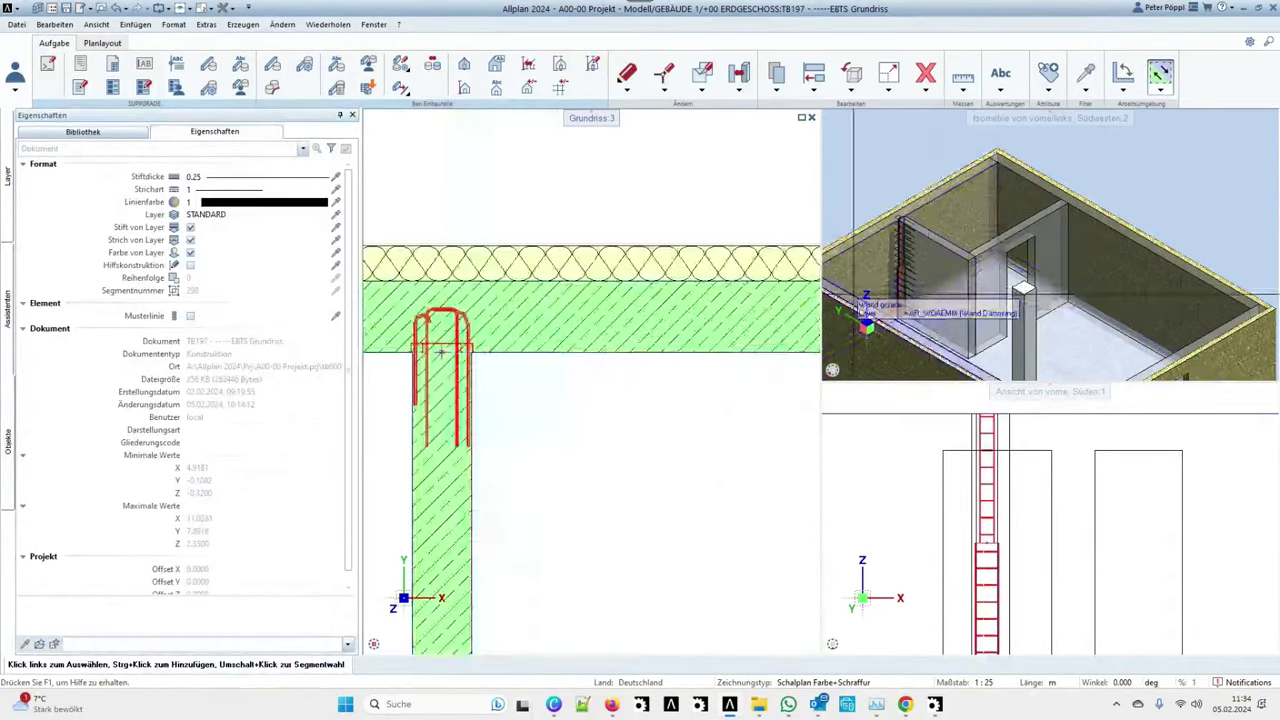
{"action": "scroll", "coordinate": [440, 352], "scroll_direction": "down", "scroll_amount": 4}
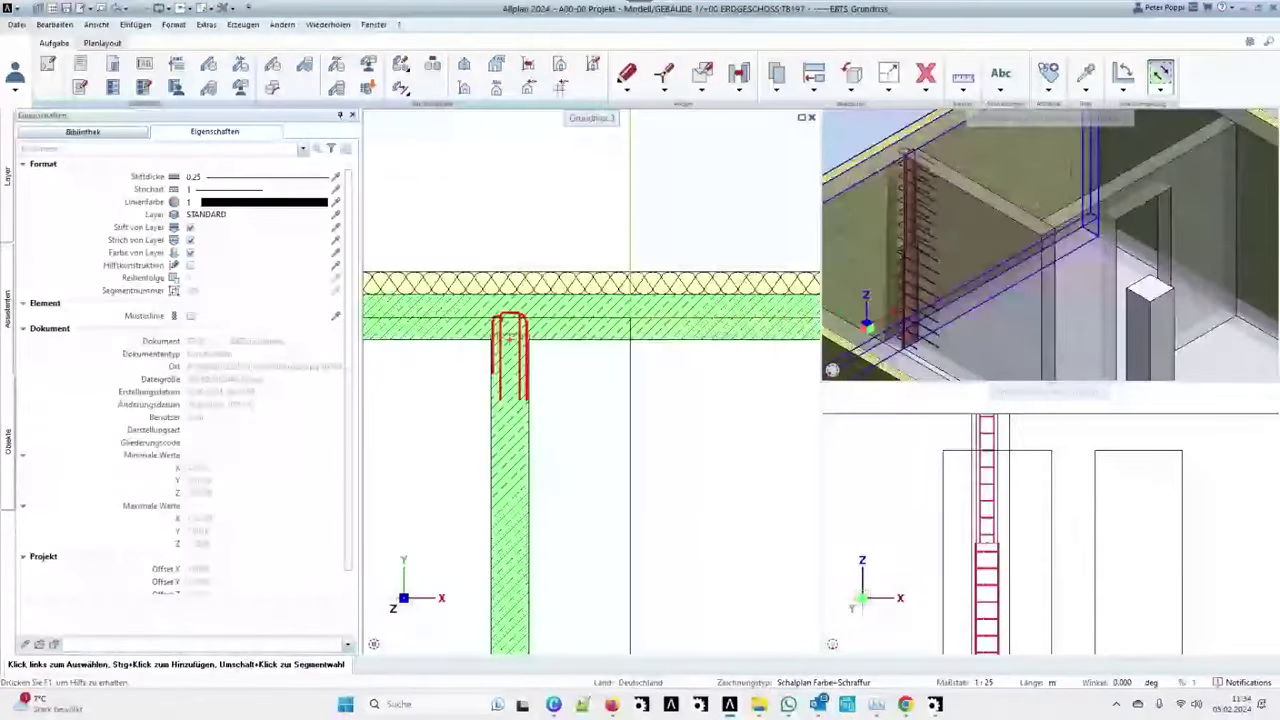
{"action": "left_click", "coordinate": [517, 333]}
{"action": "double_click", "coordinate": [517, 330]}
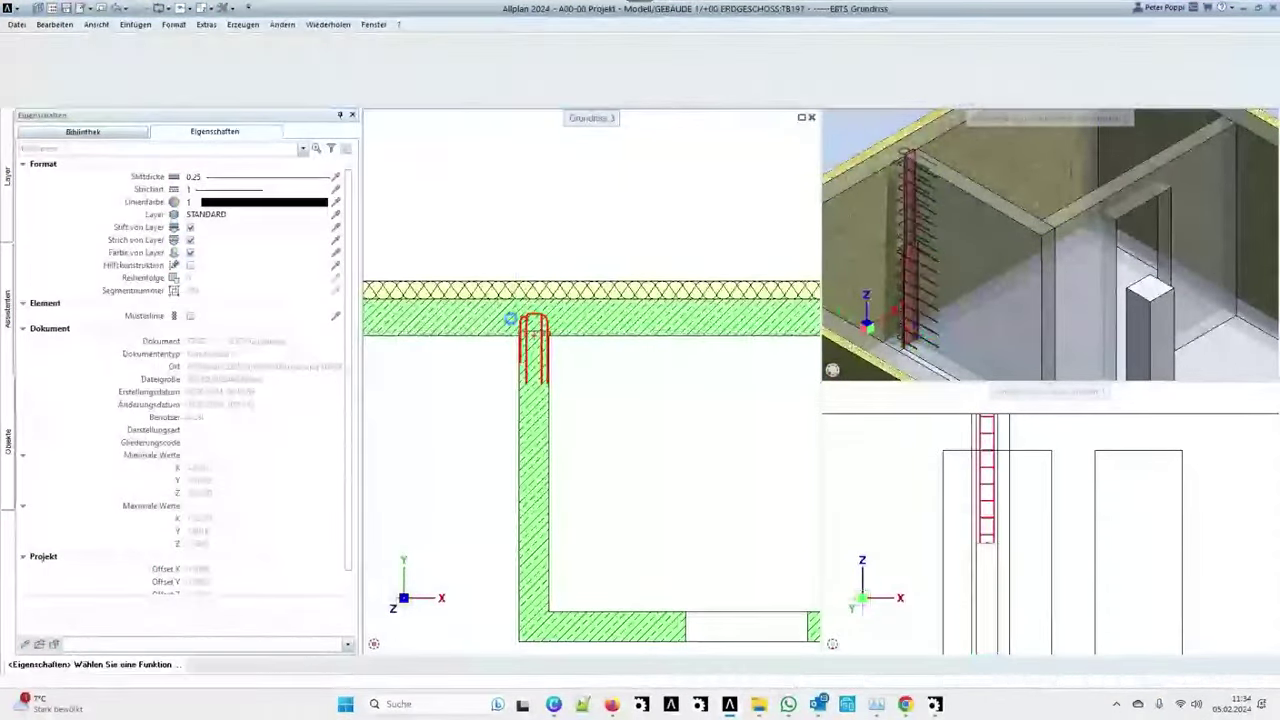
{"action": "left_click", "coordinate": [313, 321]}
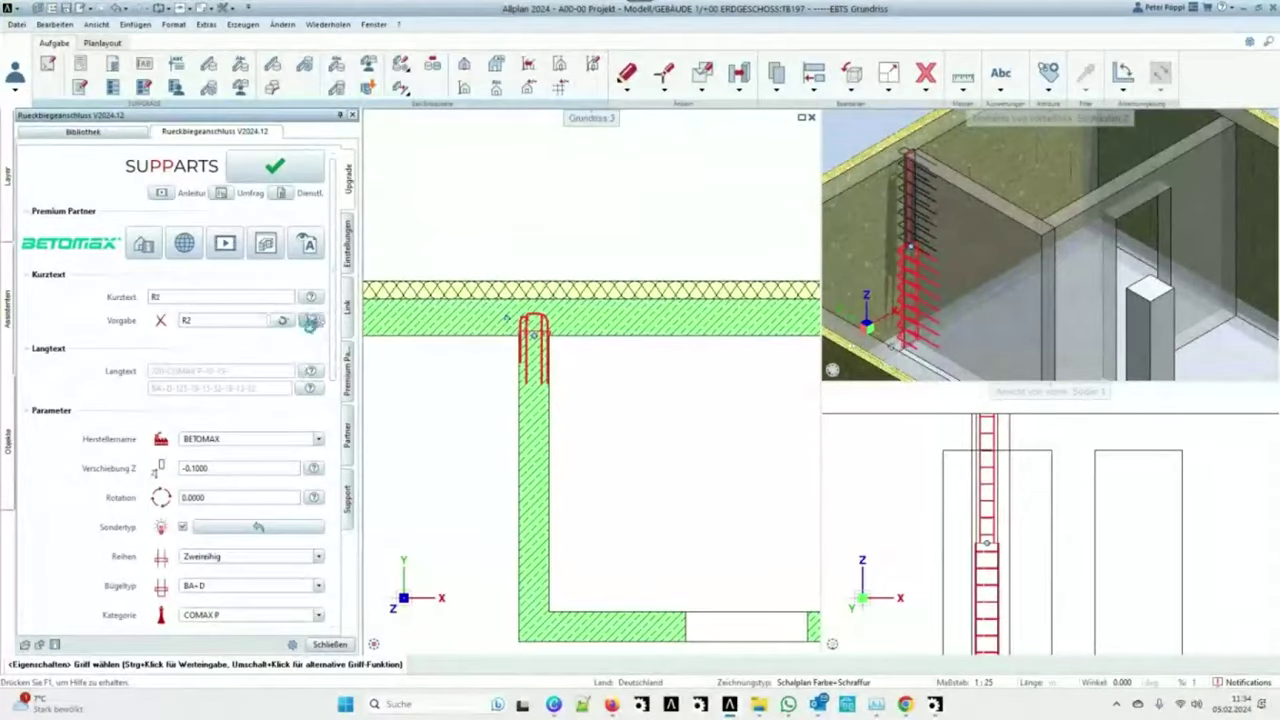
{"action": "left_click", "coordinate": [530, 461]}
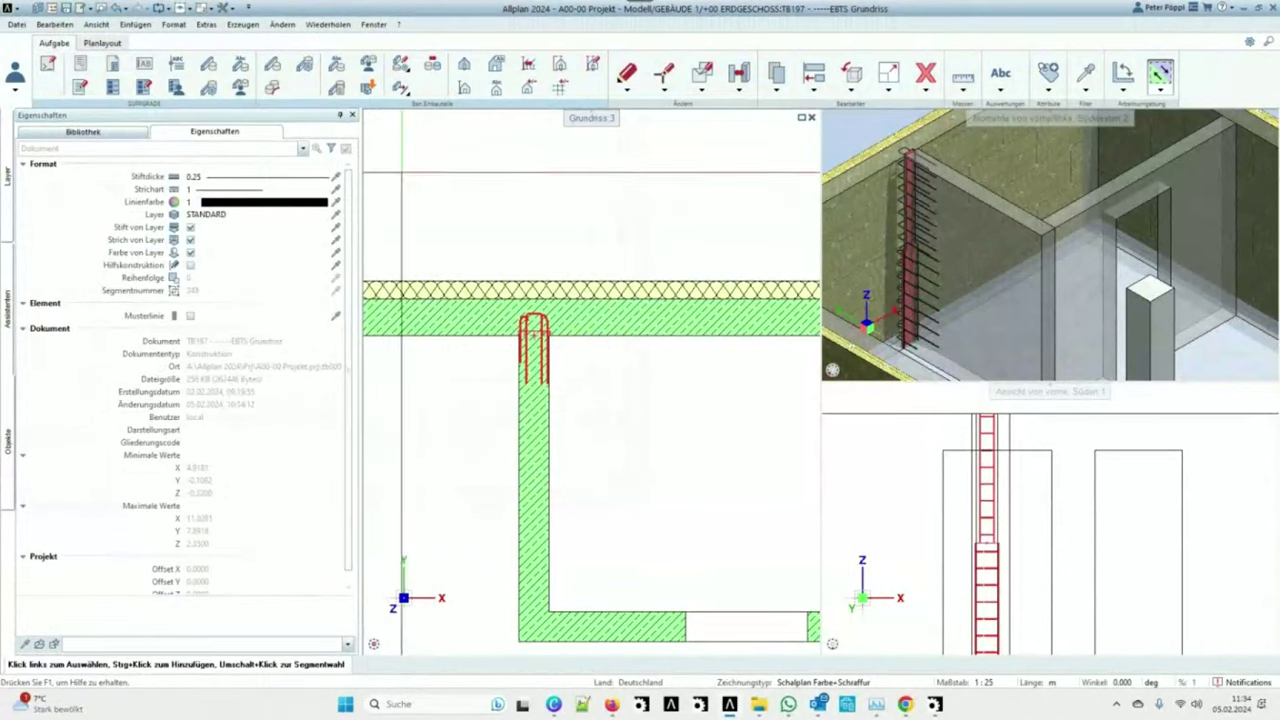
Start an associative legend of the active document from the Büro directory.
{"action": "left_click", "coordinate": [113, 72]}
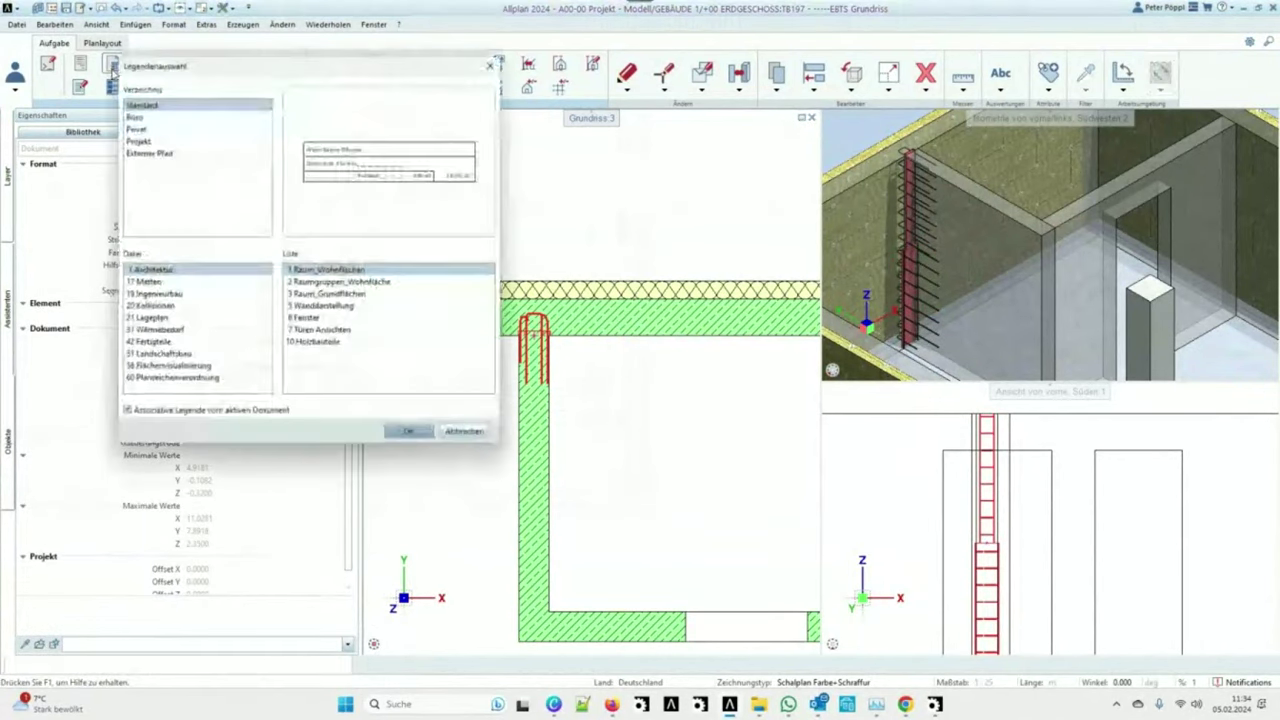
{"action": "left_click", "coordinate": [140, 117]}
{"action": "left_click", "coordinate": [409, 431]}
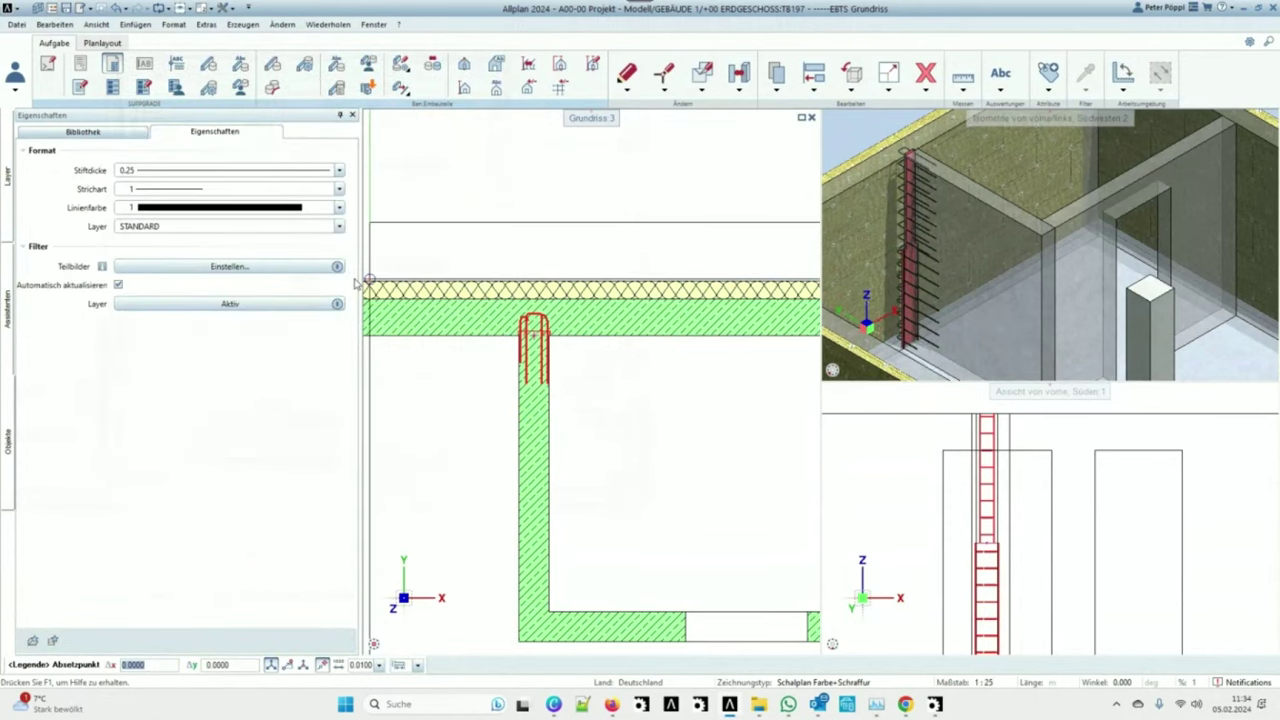
Limit the legend to Teilbild 197 EBTS Grundriss, excluding 193 and 194, and place it above the floor plan.
{"action": "left_click", "coordinate": [207, 267]}
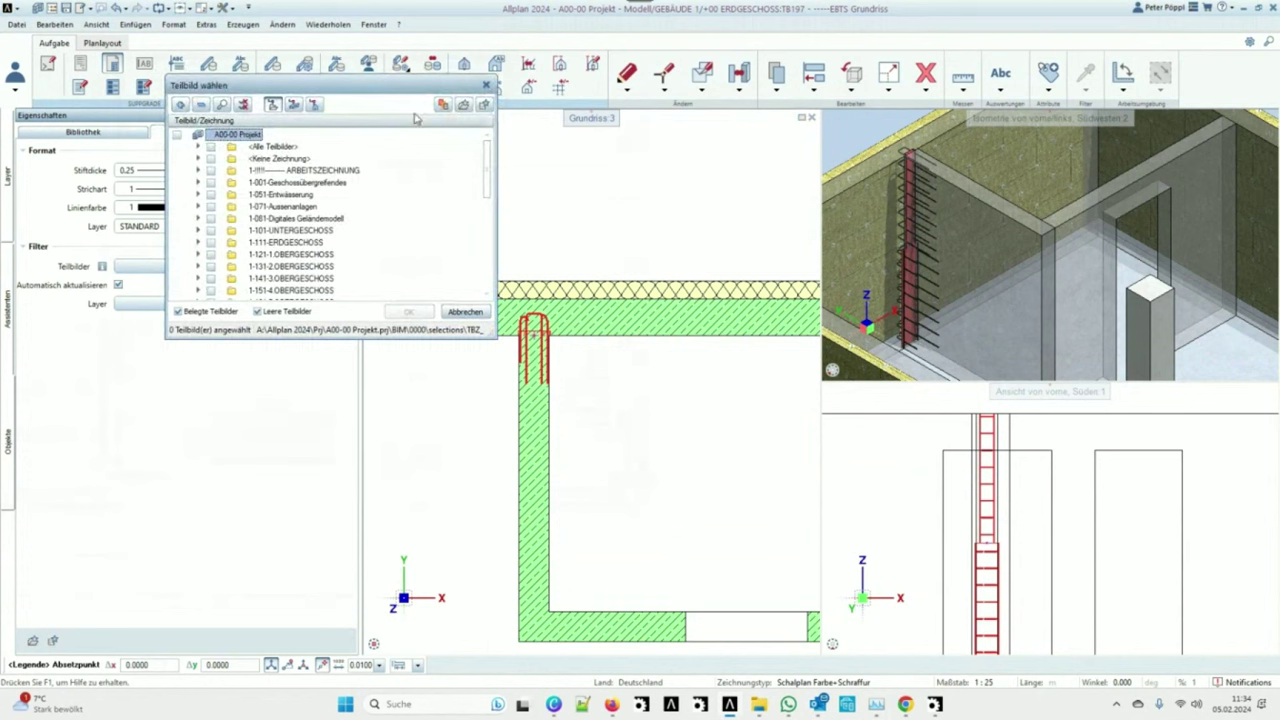
{"action": "left_click", "coordinate": [446, 106]}
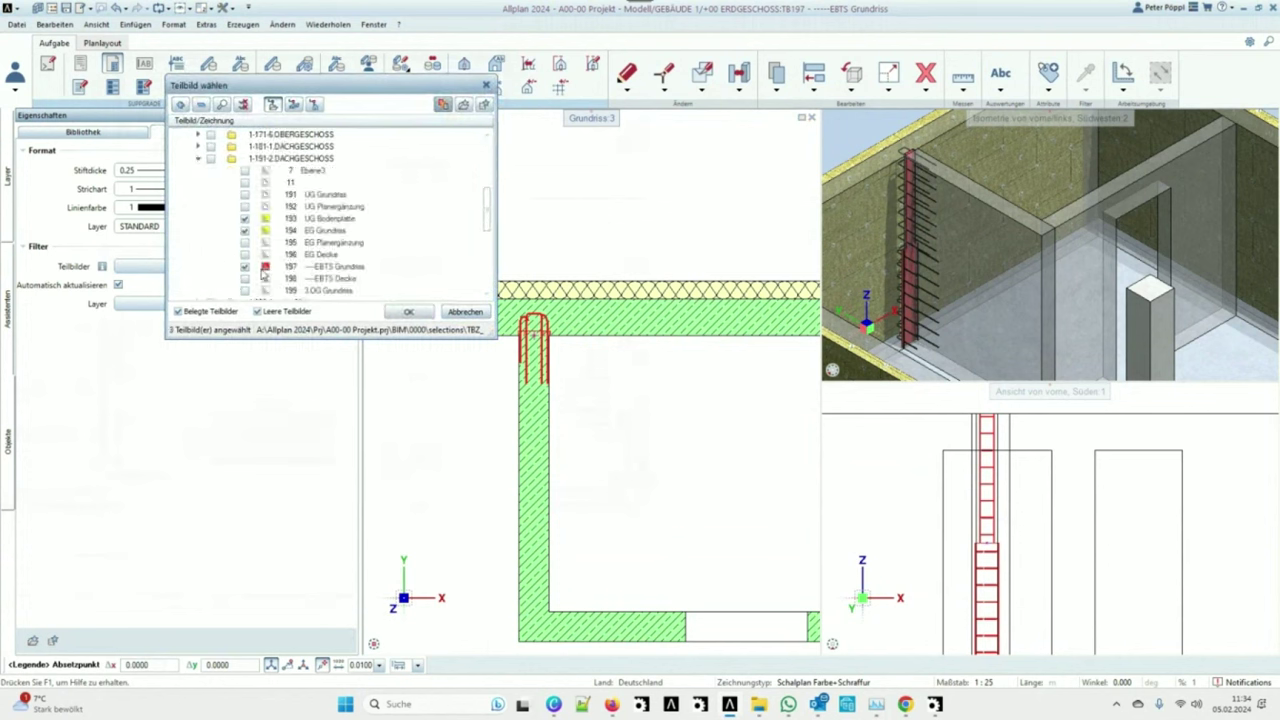
{"action": "left_click", "coordinate": [245, 230]}
{"action": "left_click", "coordinate": [245, 218]}
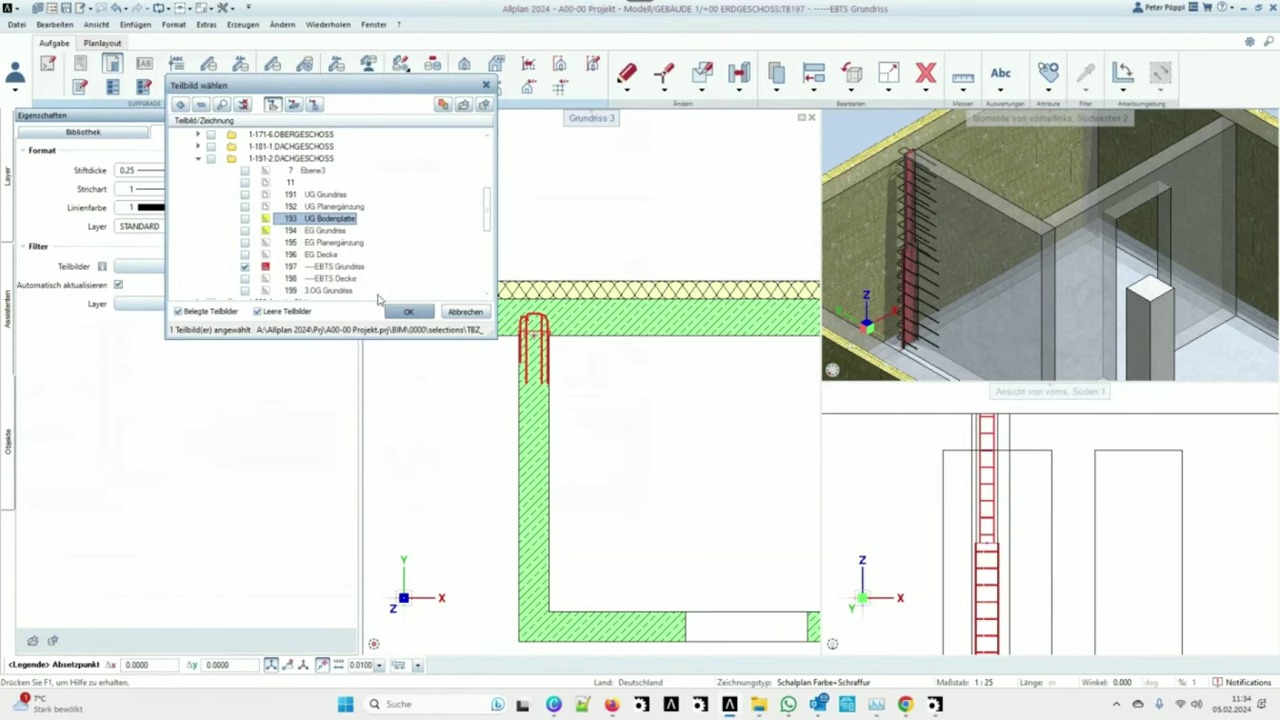
{"action": "left_click", "coordinate": [408, 311]}
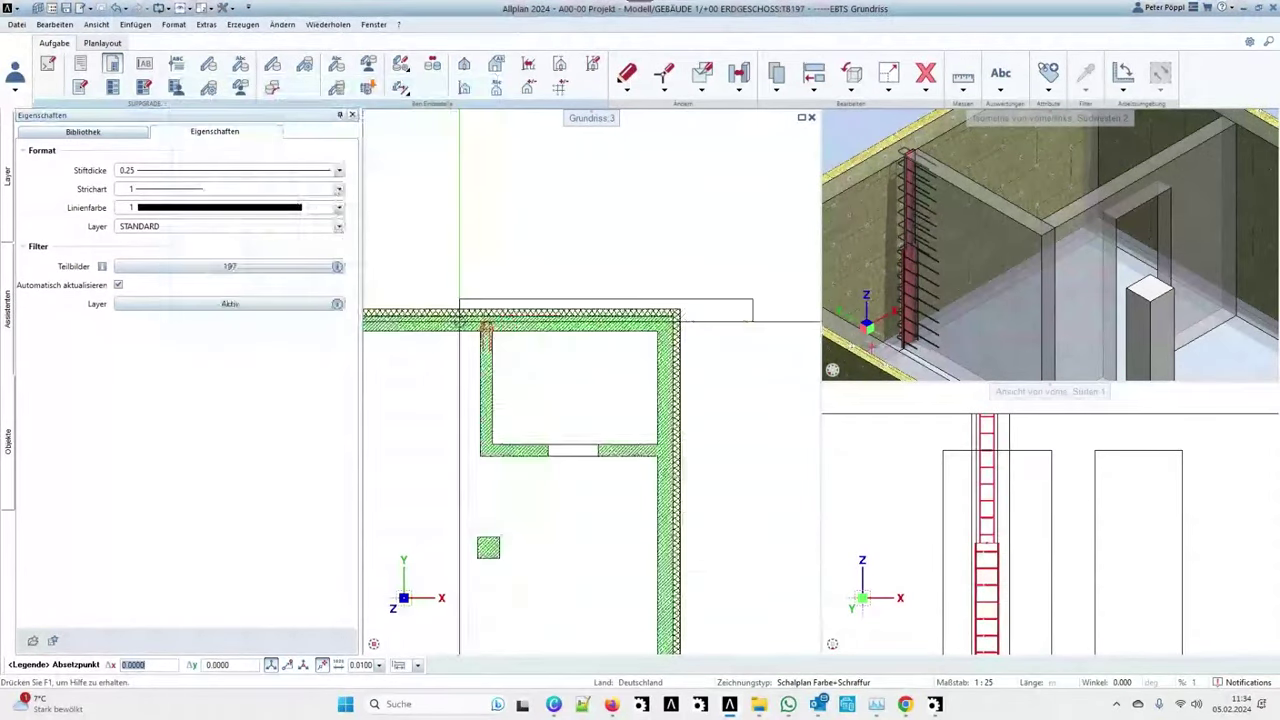
{"action": "scroll", "coordinate": [540, 270], "scroll_direction": "up", "scroll_amount": 1}
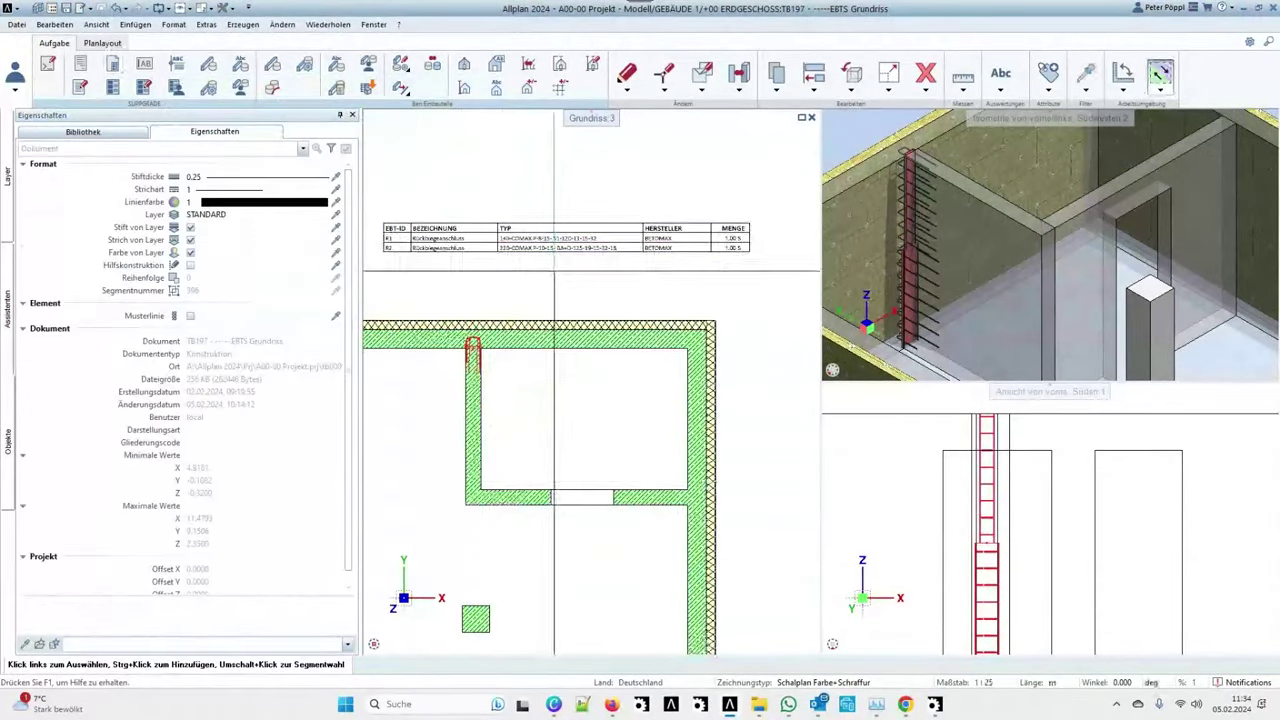
{"action": "scroll", "coordinate": [426, 252], "scroll_direction": "up", "scroll_amount": 2}
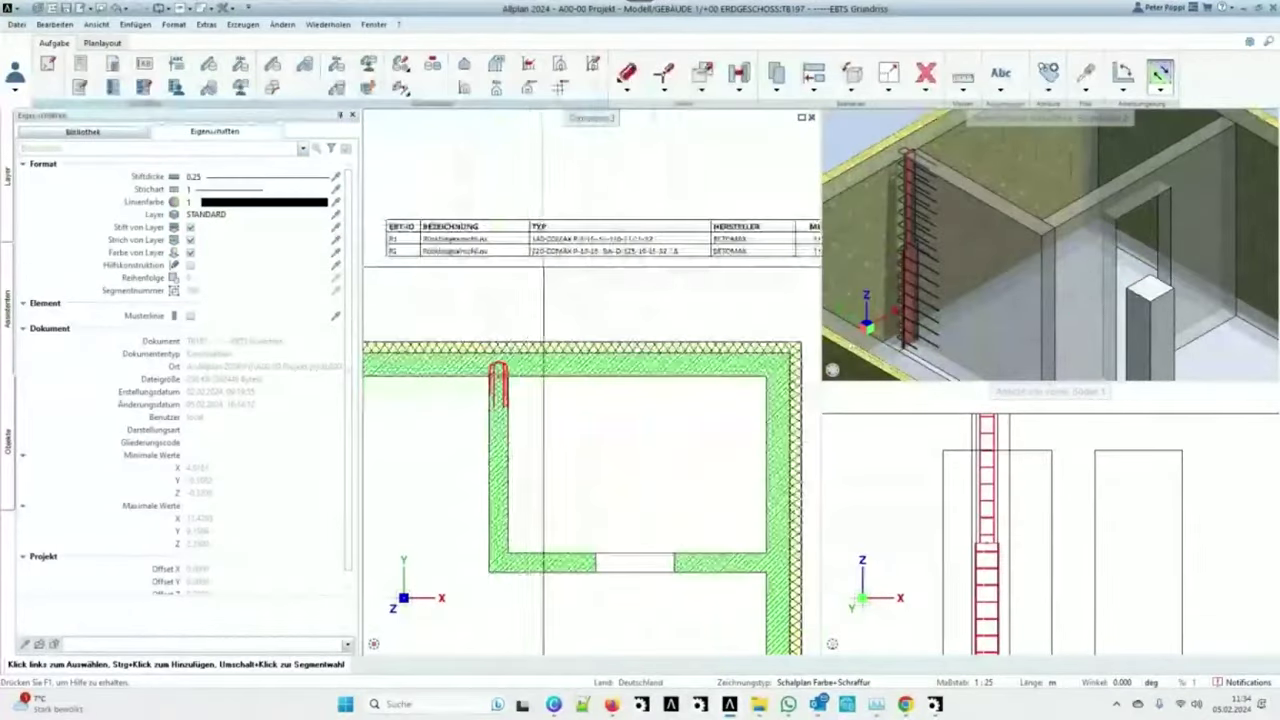
Copy the upper Rückbiegeanschluss at the wall junction to several free spots inside and outside the small room.
{"action": "scroll", "coordinate": [700, 262], "scroll_direction": "down", "scroll_amount": 1}
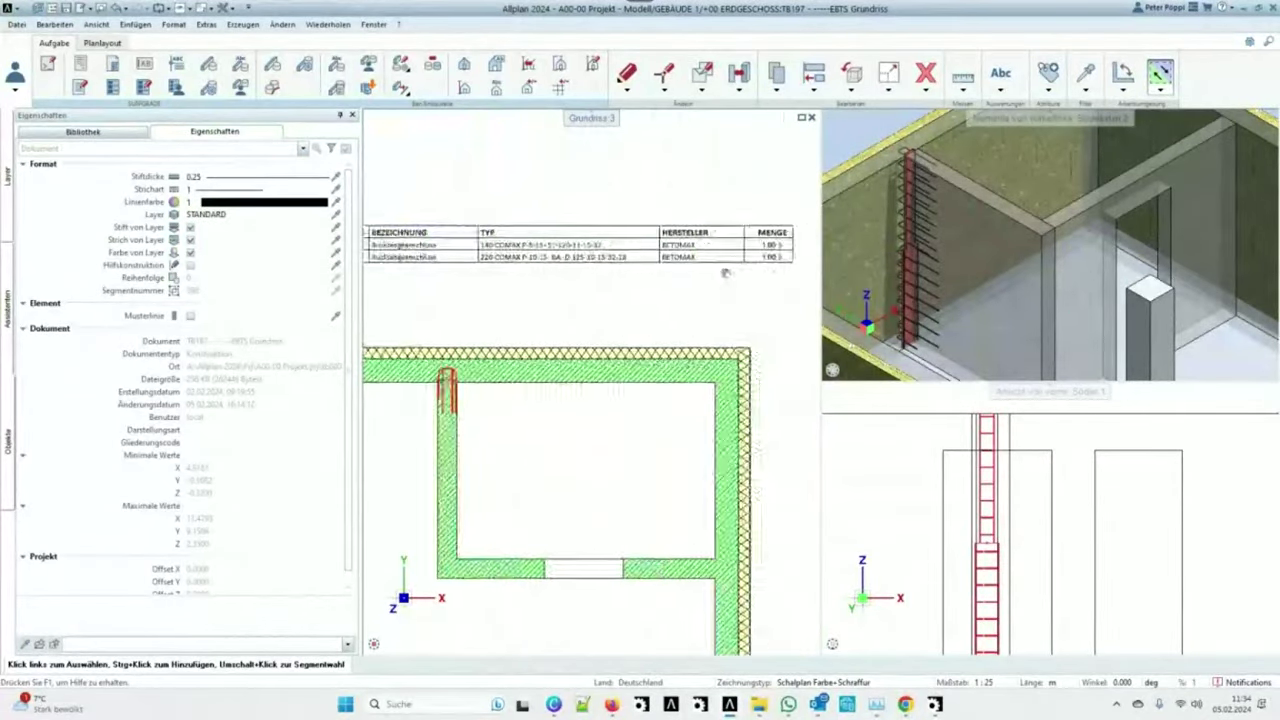
{"action": "scroll", "coordinate": [764, 258], "scroll_direction": "up", "scroll_amount": 1}
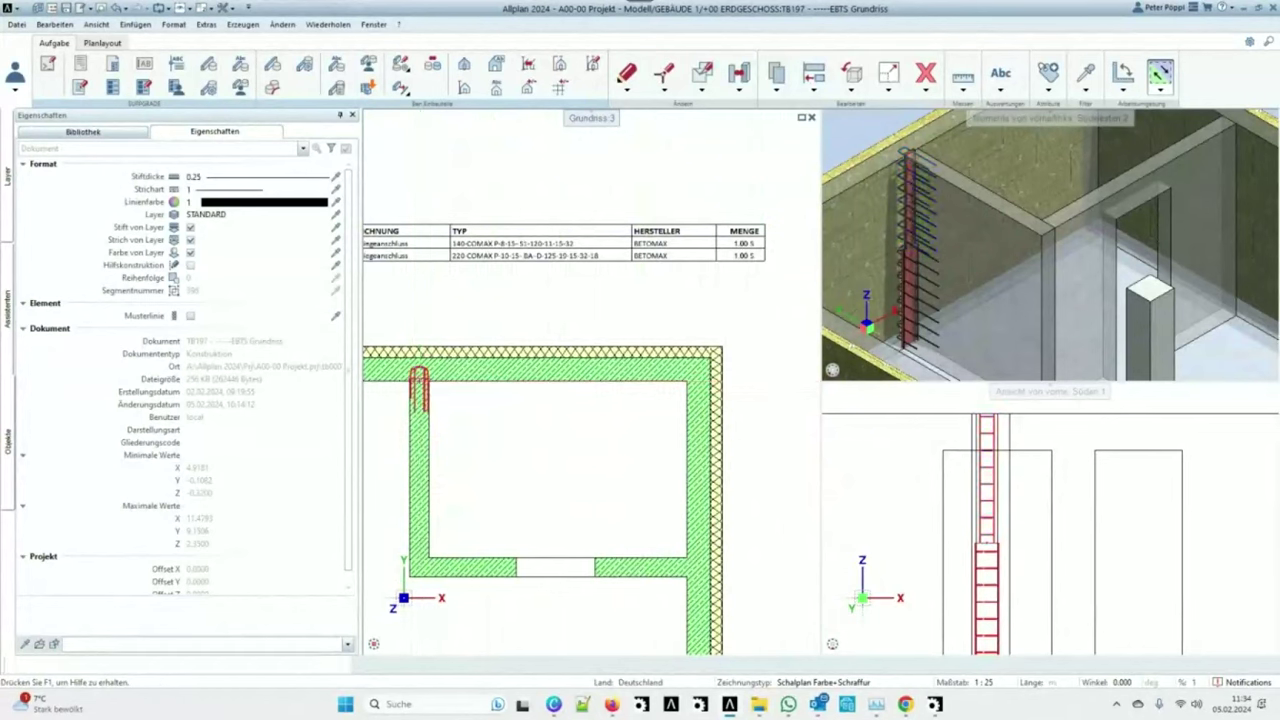
{"action": "left_click", "coordinate": [420, 381]}
{"action": "left_click", "coordinate": [475, 420]}
{"action": "left_click", "coordinate": [569, 427]}
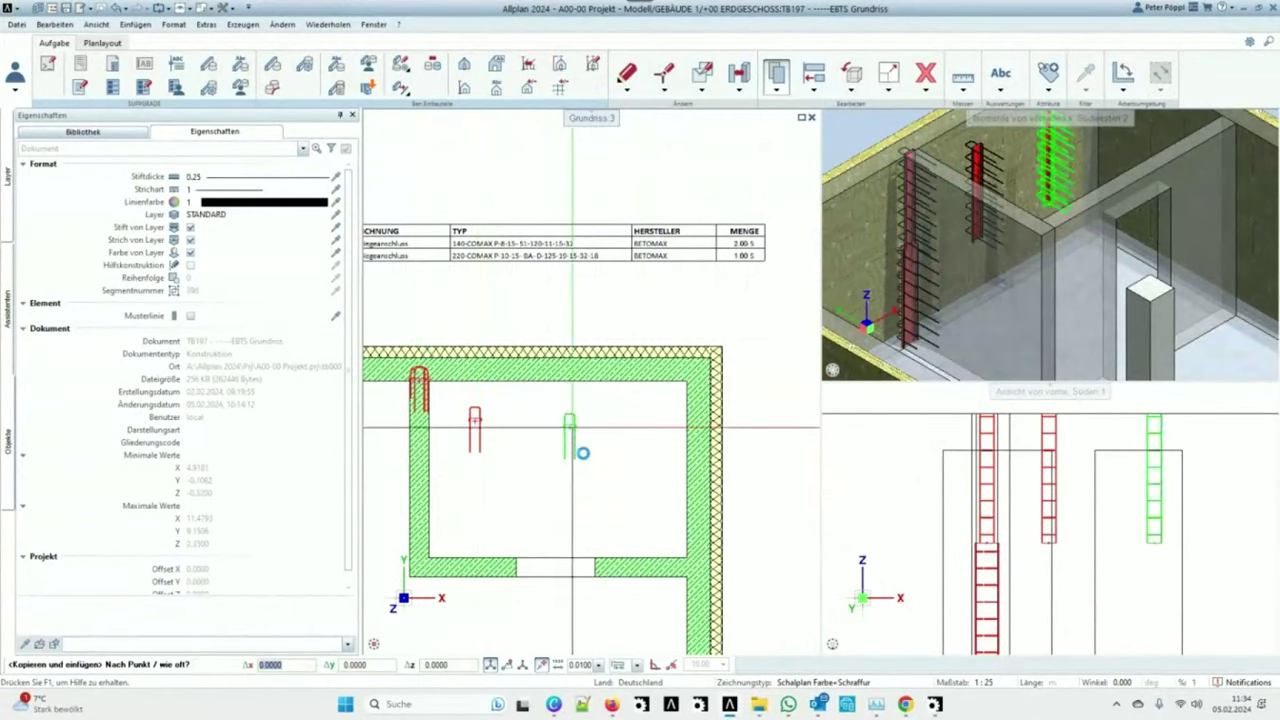
{"action": "left_click", "coordinate": [594, 477]}
{"action": "left_click", "coordinate": [732, 290]}
{"action": "left_click", "coordinate": [765, 290]}
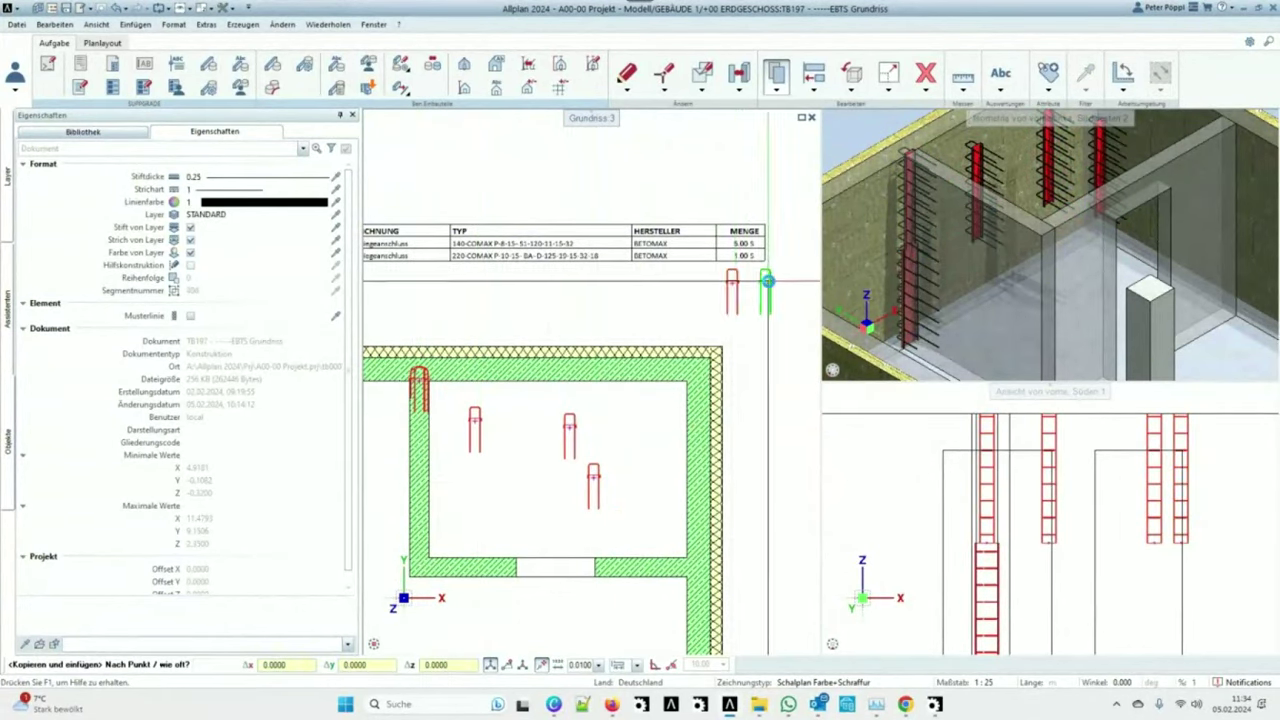
End the copying and undo all the Rückbiegeanschluss copies.
{"action": "key", "text": "Escape"}
{"action": "key", "text": "ctrl+z"}
{"action": "key", "text": "ctrl+z"}
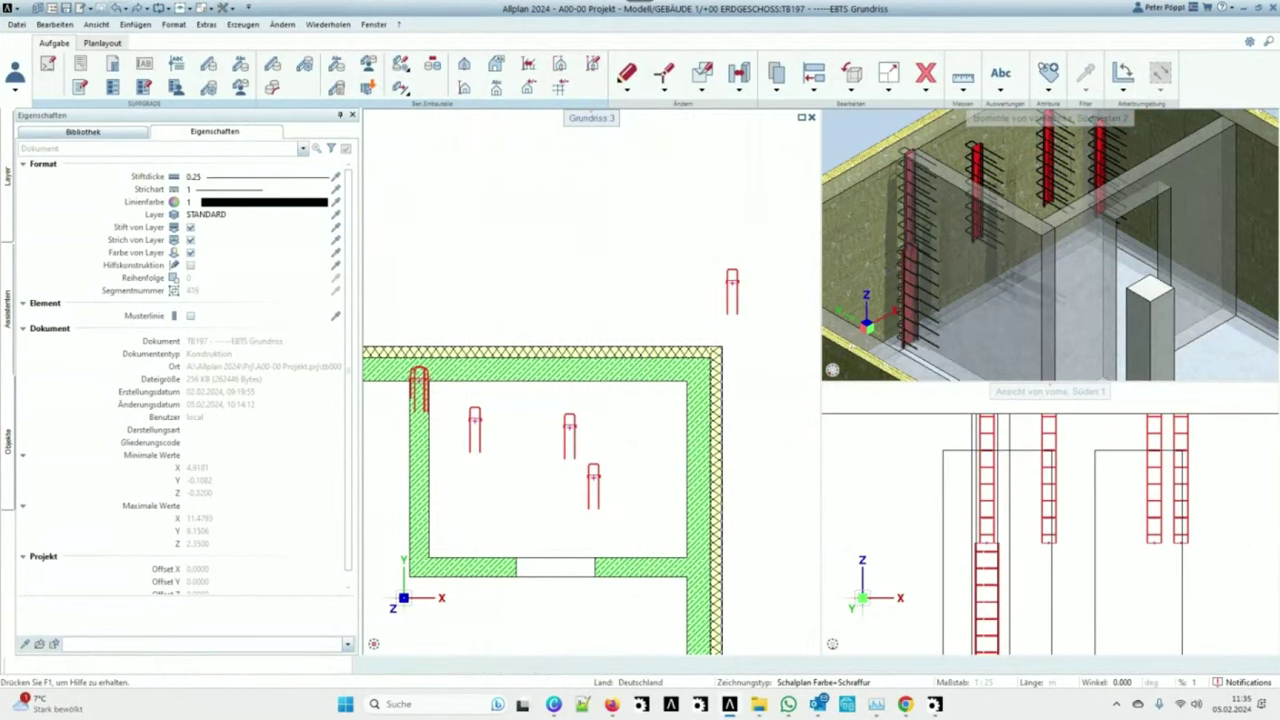
{"action": "key", "text": "ctrl+z"}
{"action": "key", "text": "ctrl+z"}
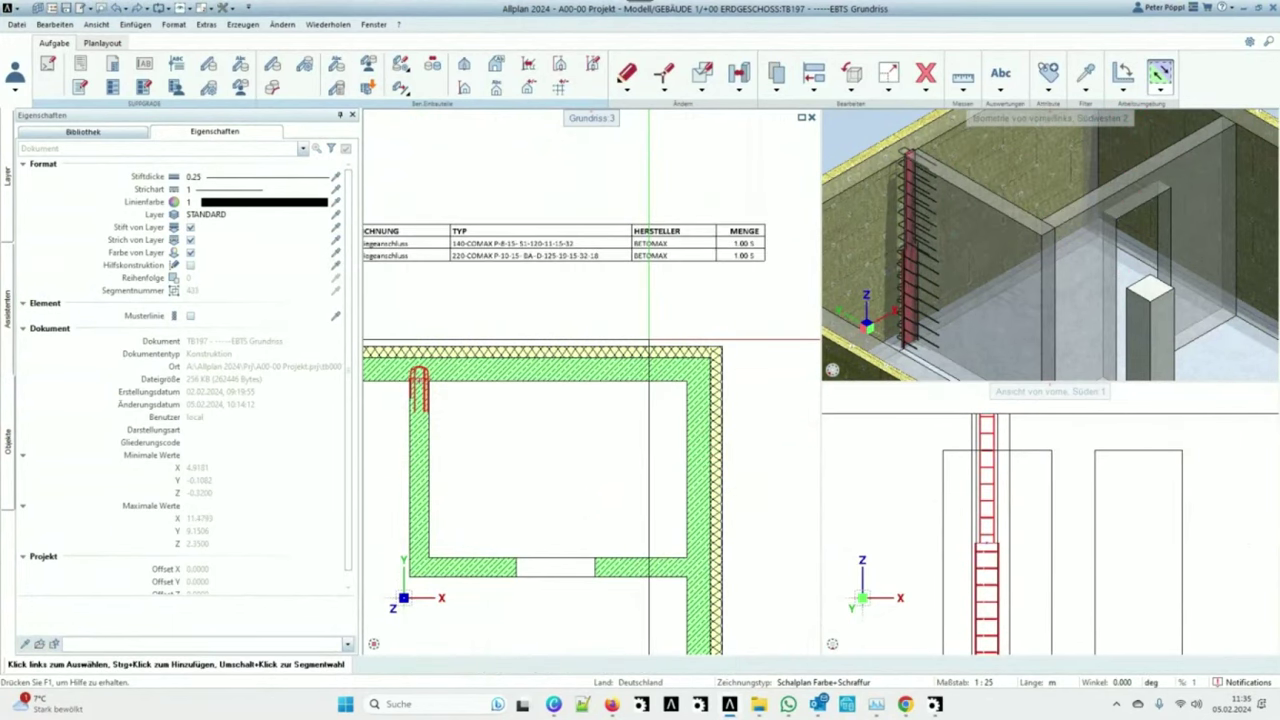
Make Teilbild 198 EBTS Decke current, switch off 197 EBTS Grundriss, and load 196 EG Decke in the background.
{"action": "scroll", "coordinate": [665, 290], "scroll_direction": "down", "scroll_amount": 2}
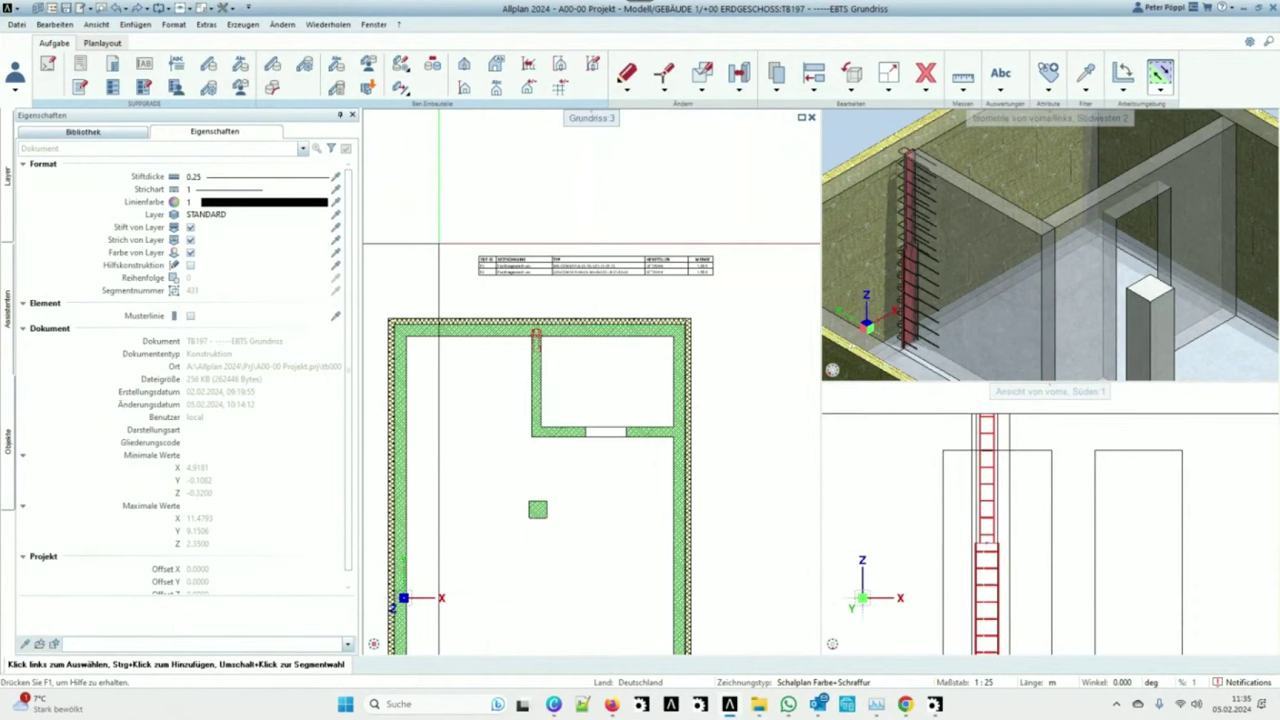
{"action": "key", "text": "ctrl+o"}
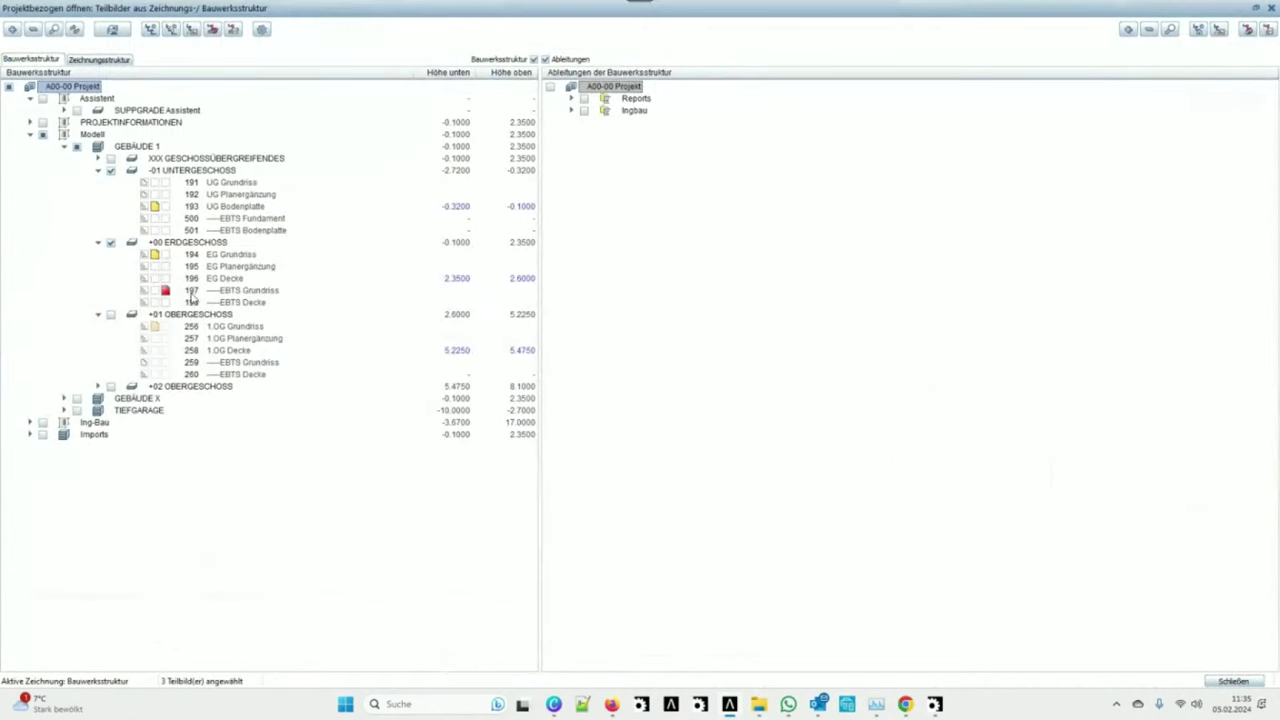
{"action": "left_click", "coordinate": [163, 301]}
{"action": "left_click", "coordinate": [160, 291]}
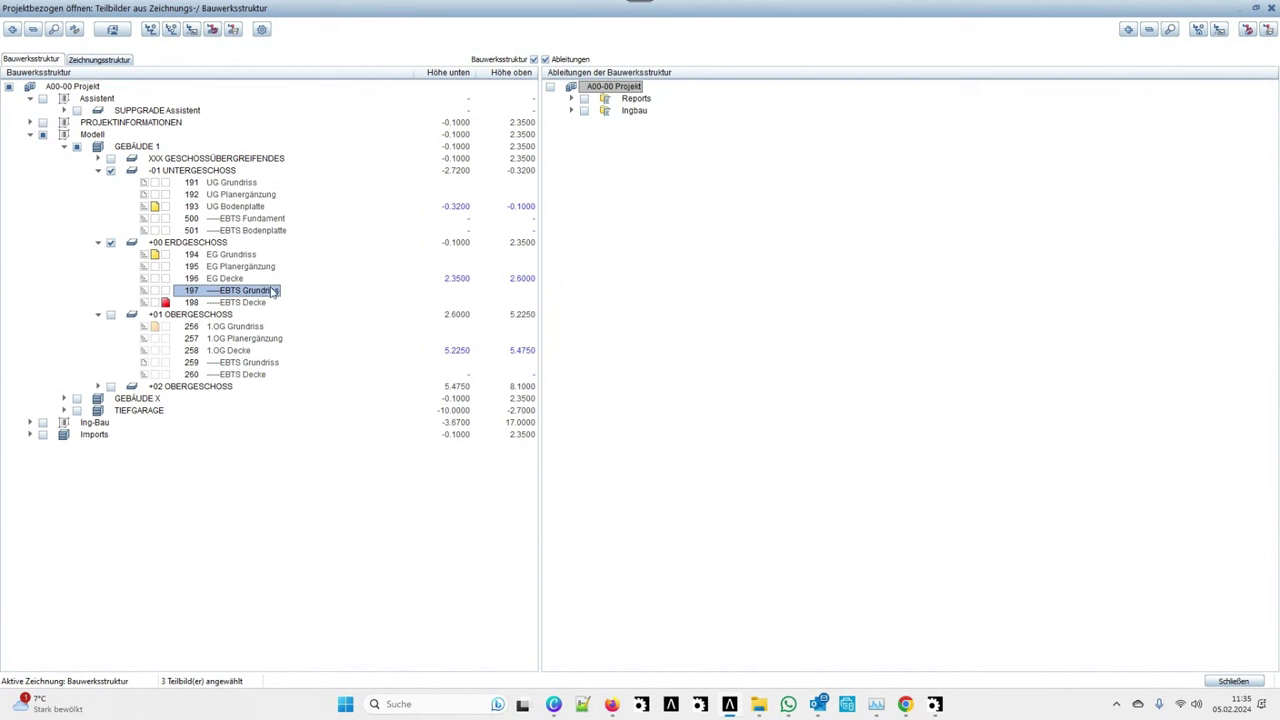
{"action": "left_click", "coordinate": [155, 278]}
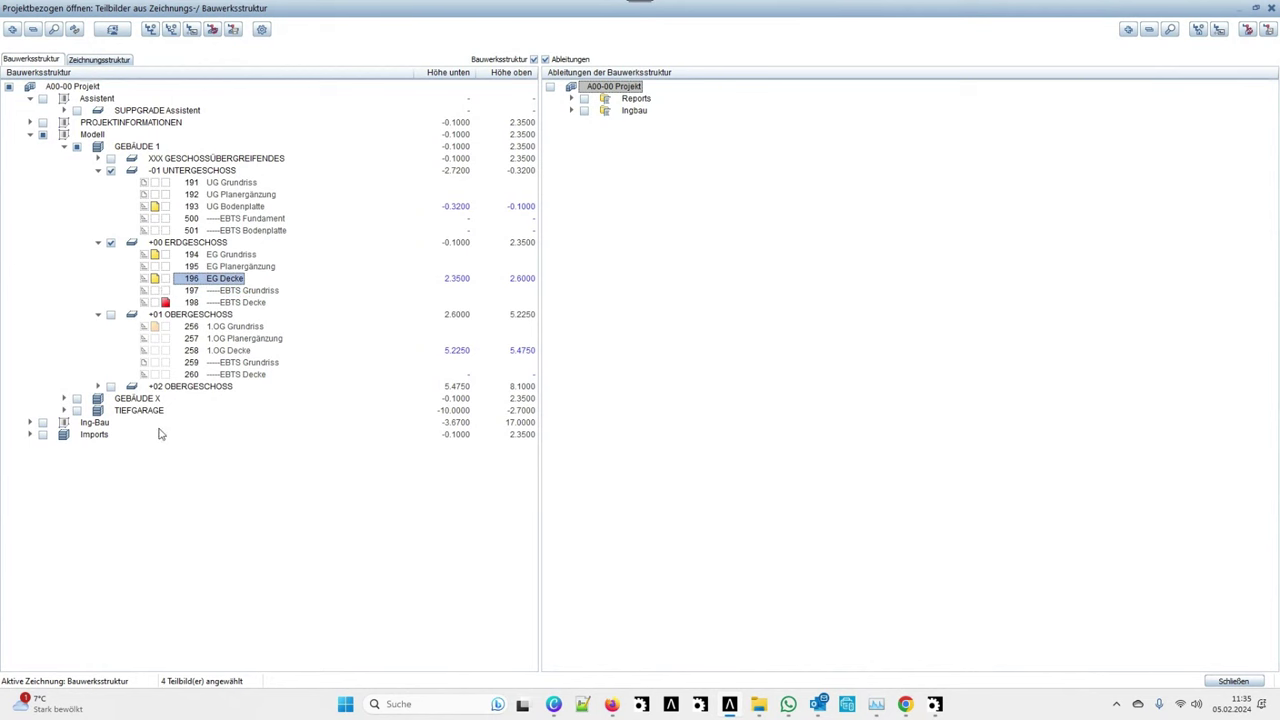
{"action": "left_click", "coordinate": [1233, 681]}
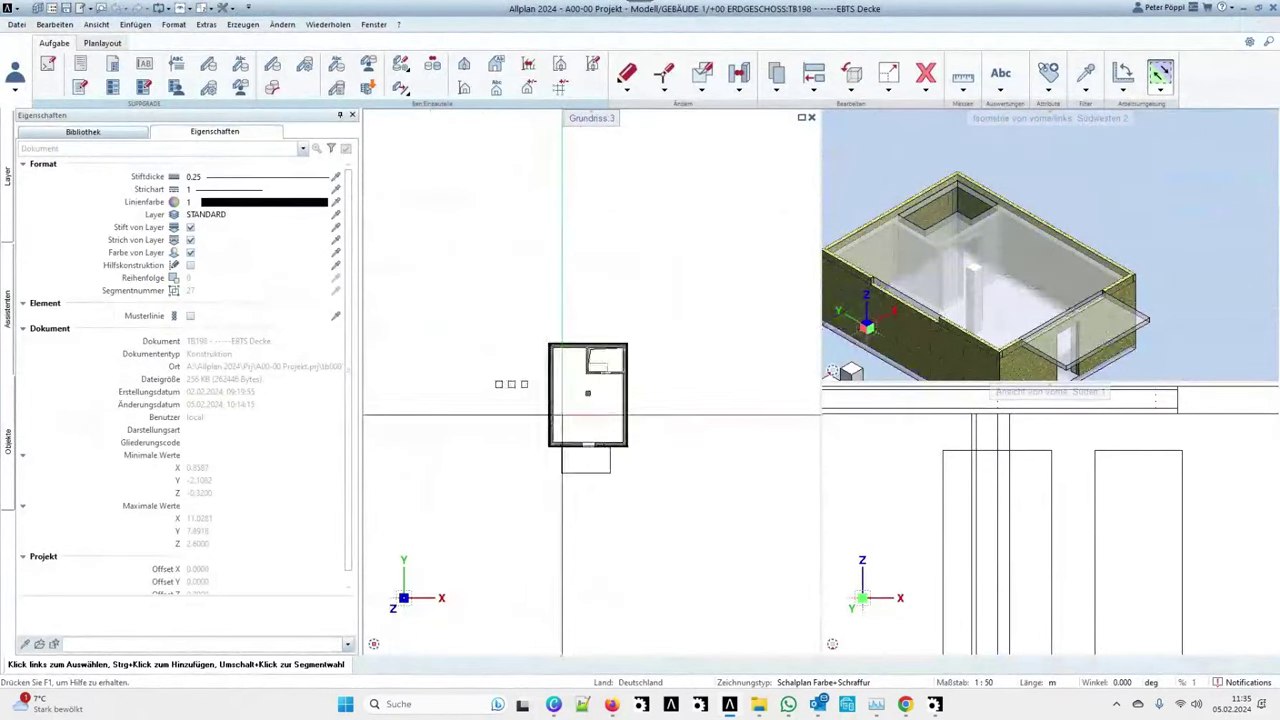
Show the SUPPARTS directory of the Büro library.
{"action": "scroll", "coordinate": [583, 411], "scroll_direction": "up", "scroll_amount": 2}
{"action": "scroll", "coordinate": [918, 338], "scroll_direction": "up", "scroll_amount": 2}
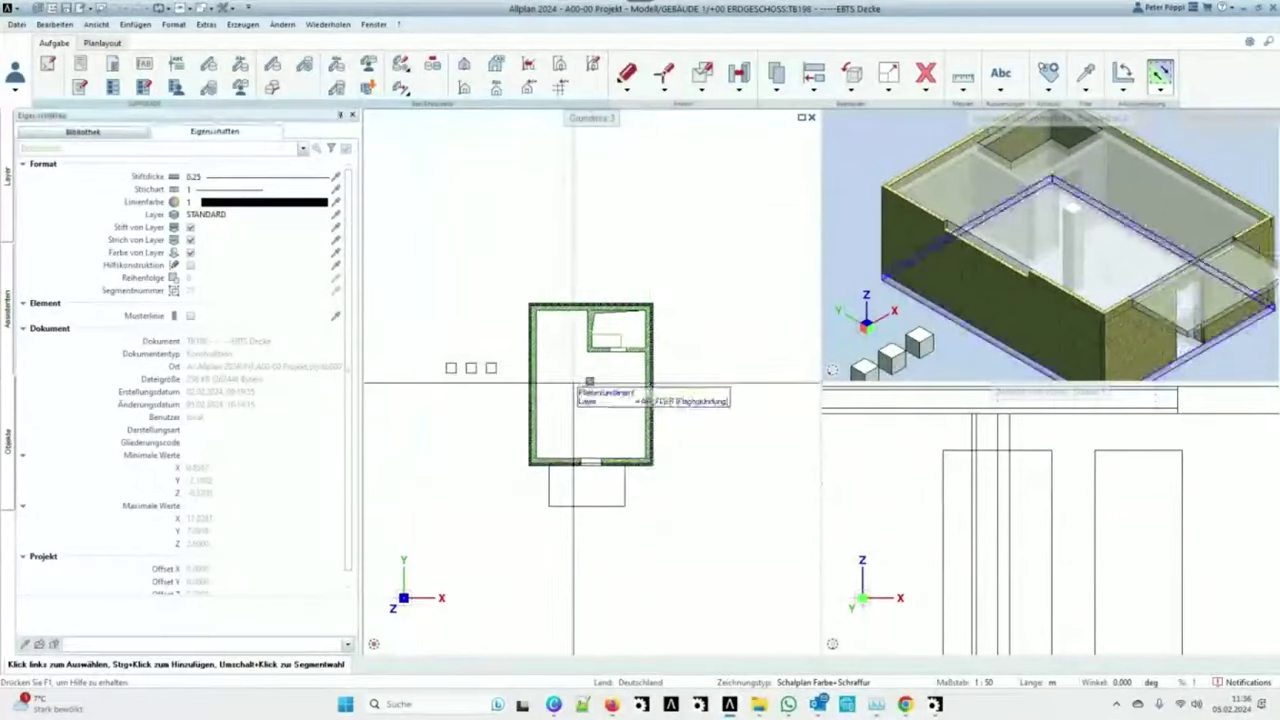
{"action": "scroll", "coordinate": [575, 380], "scroll_direction": "up", "scroll_amount": 3}
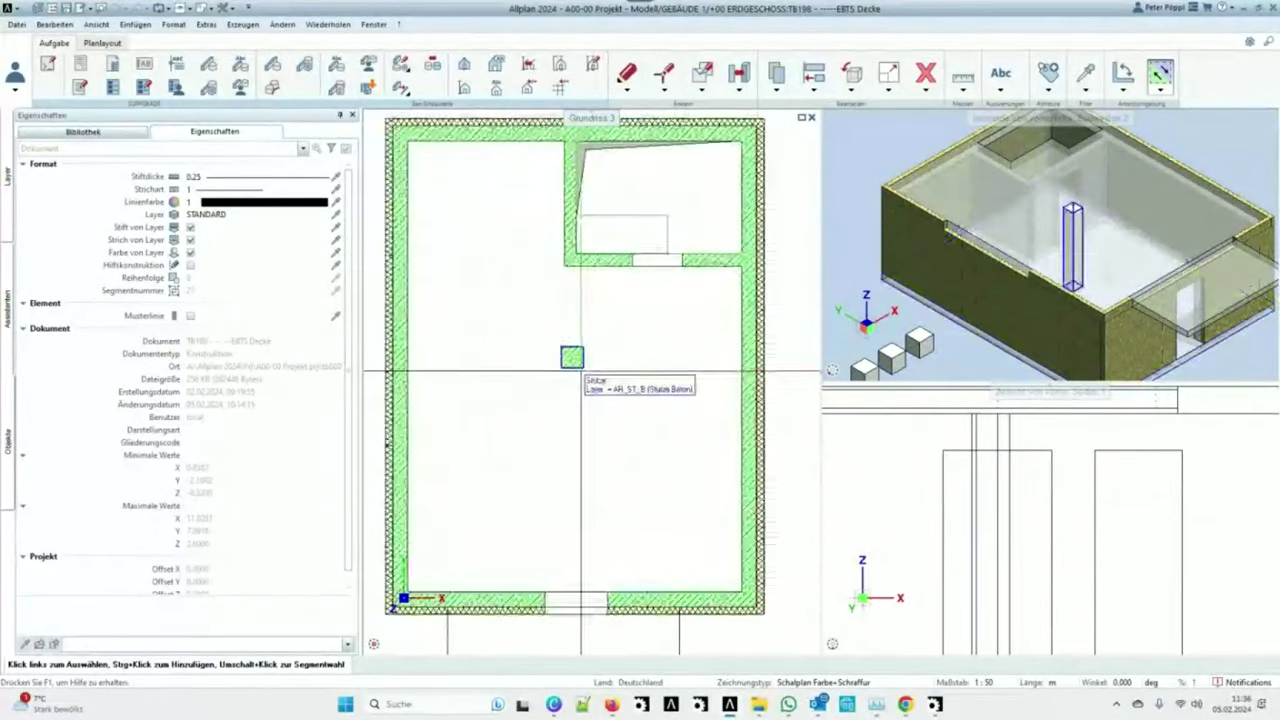
{"action": "scroll", "coordinate": [971, 265], "scroll_direction": "down", "scroll_amount": 3}
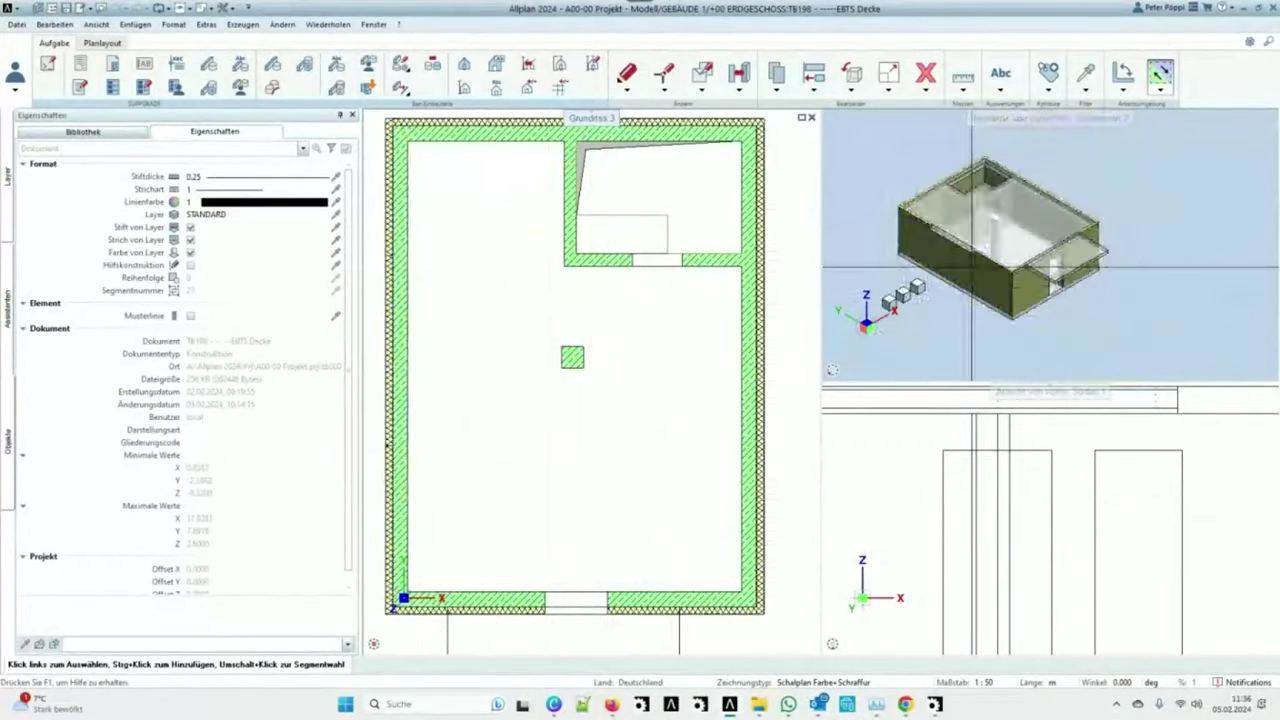
{"action": "scroll", "coordinate": [971, 265], "scroll_direction": "up", "scroll_amount": 2}
{"action": "scroll", "coordinate": [1016, 550], "scroll_direction": "down", "scroll_amount": 3}
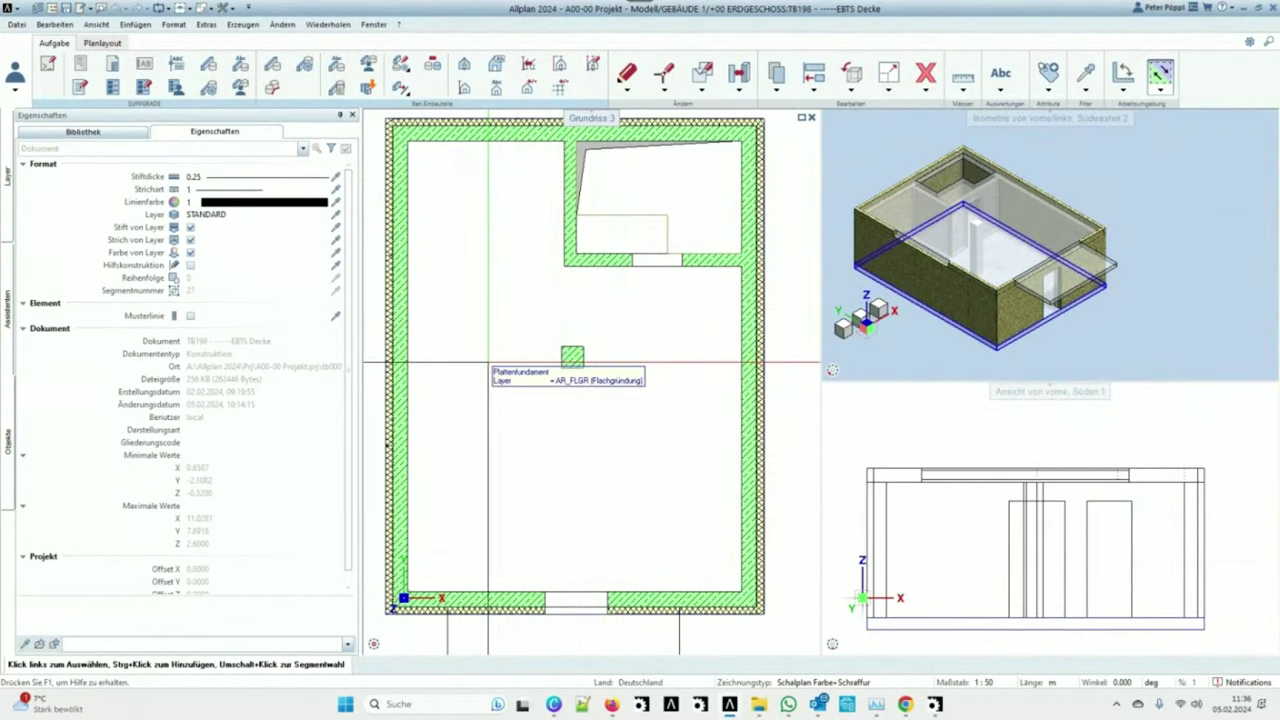
{"action": "left_click", "coordinate": [83, 131]}
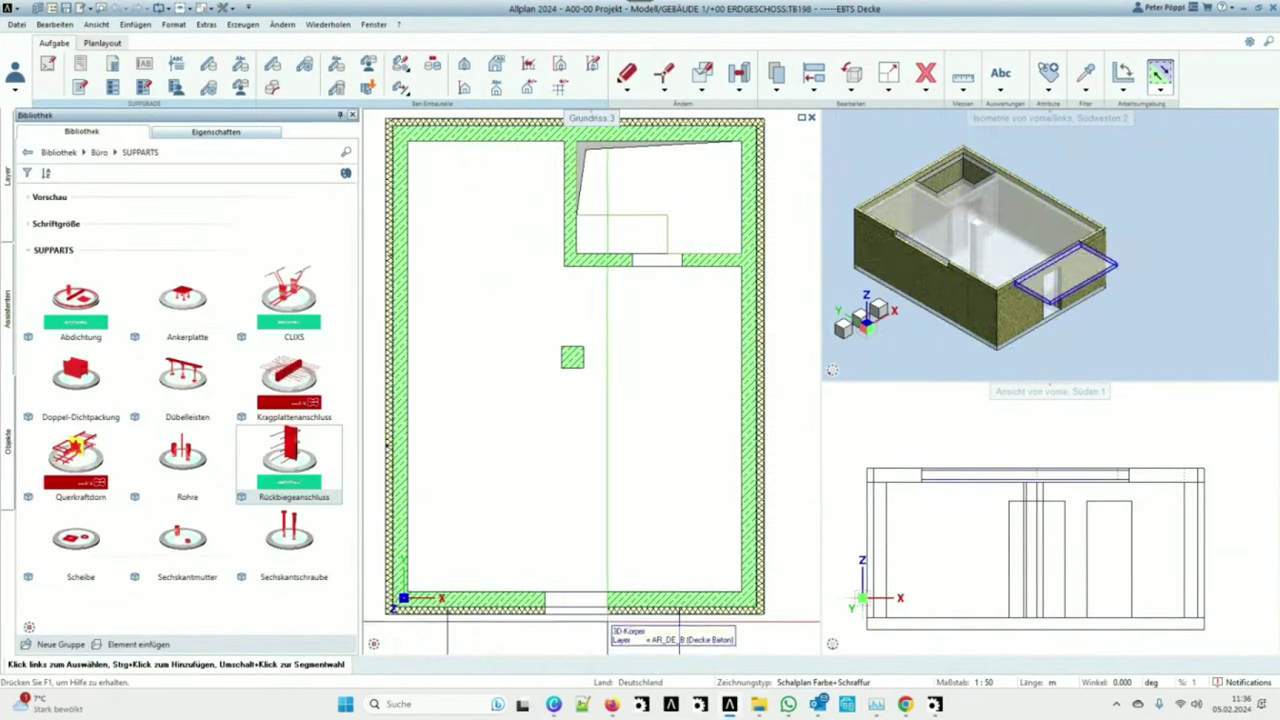
Switch to the Jordahl Durchstanzen.pdf design report and examine its arrangement scheme, rail section and element list.
{"action": "mouse_move", "coordinate": [758, 707]}
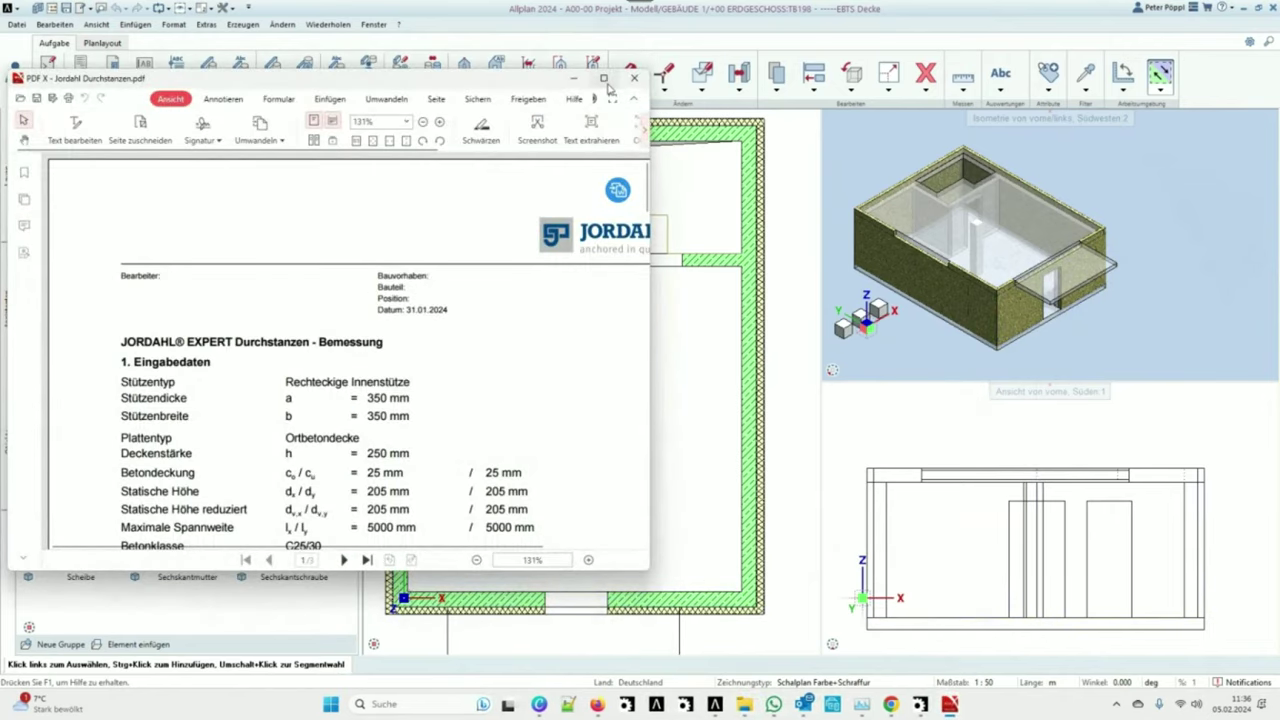
{"action": "left_click", "coordinate": [604, 78]}
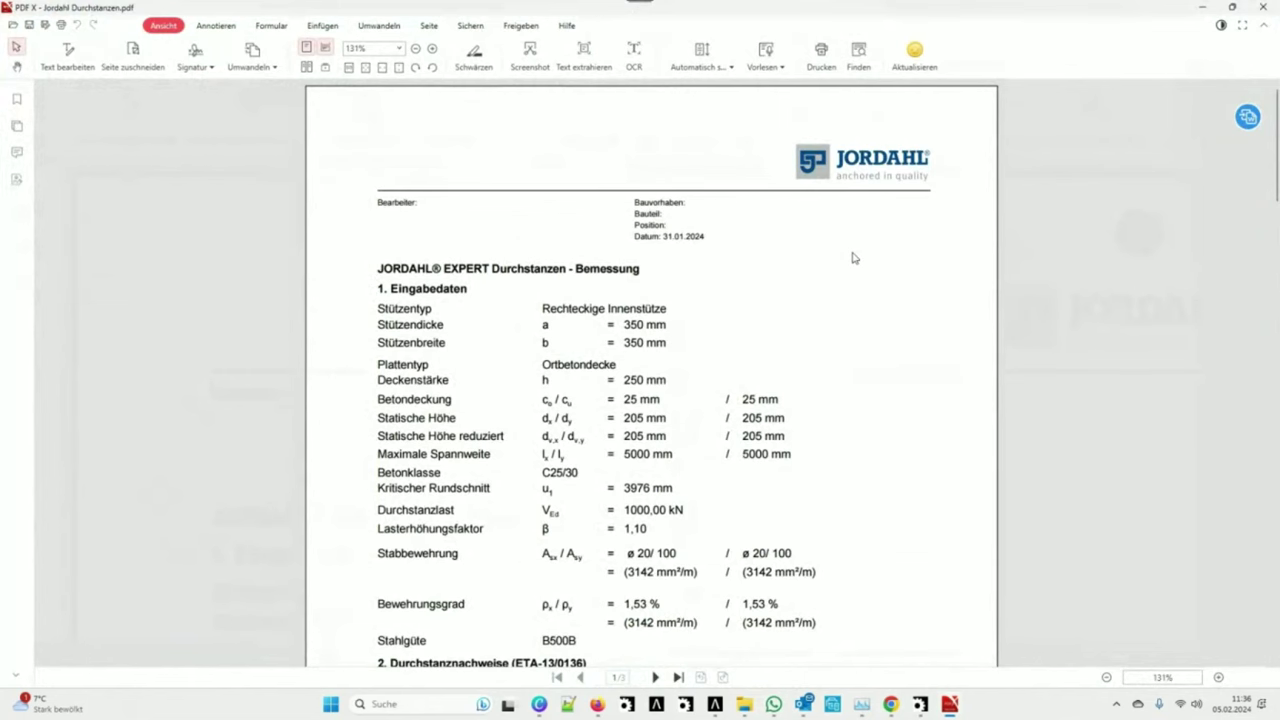
{"action": "scroll", "coordinate": [853, 258], "scroll_direction": "down", "scroll_amount": 12}
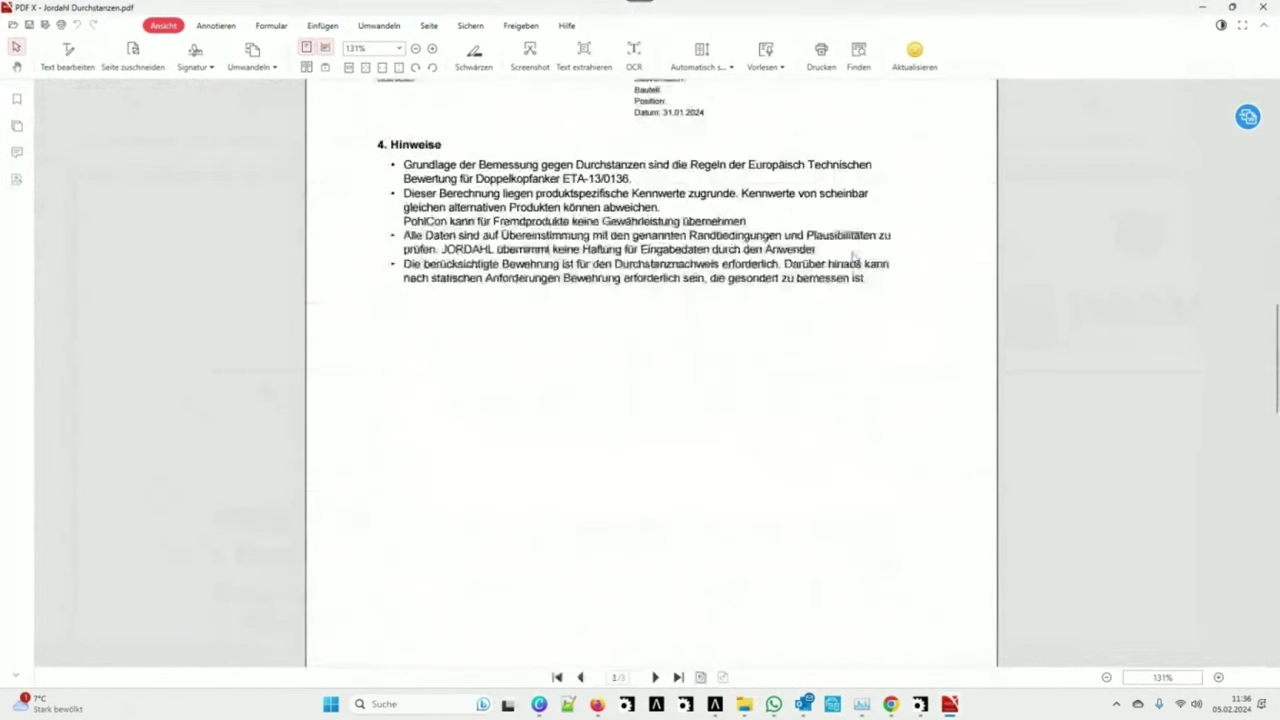
{"action": "scroll", "coordinate": [853, 258], "scroll_direction": "down", "scroll_amount": 12}
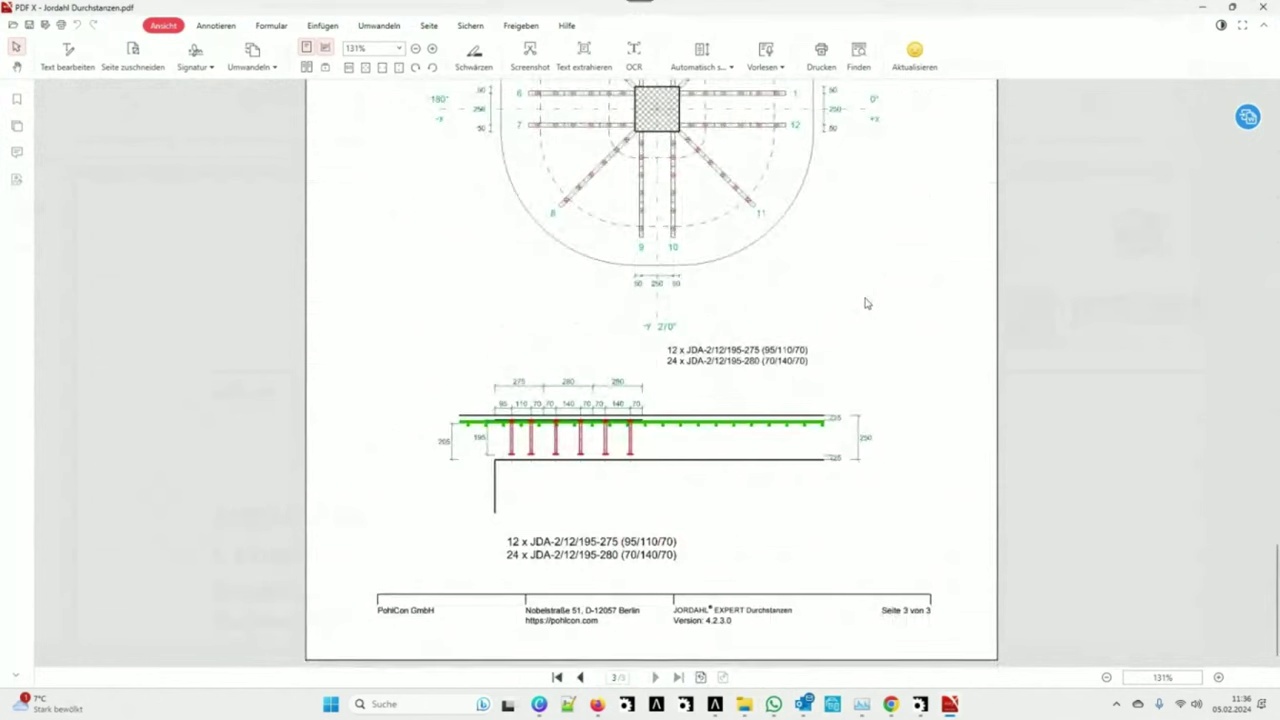
{"action": "scroll", "coordinate": [866, 330], "scroll_direction": "up", "scroll_amount": 3}
{"action": "scroll", "coordinate": [725, 341], "scroll_direction": "down", "scroll_amount": 4, "text": "ctrl"}
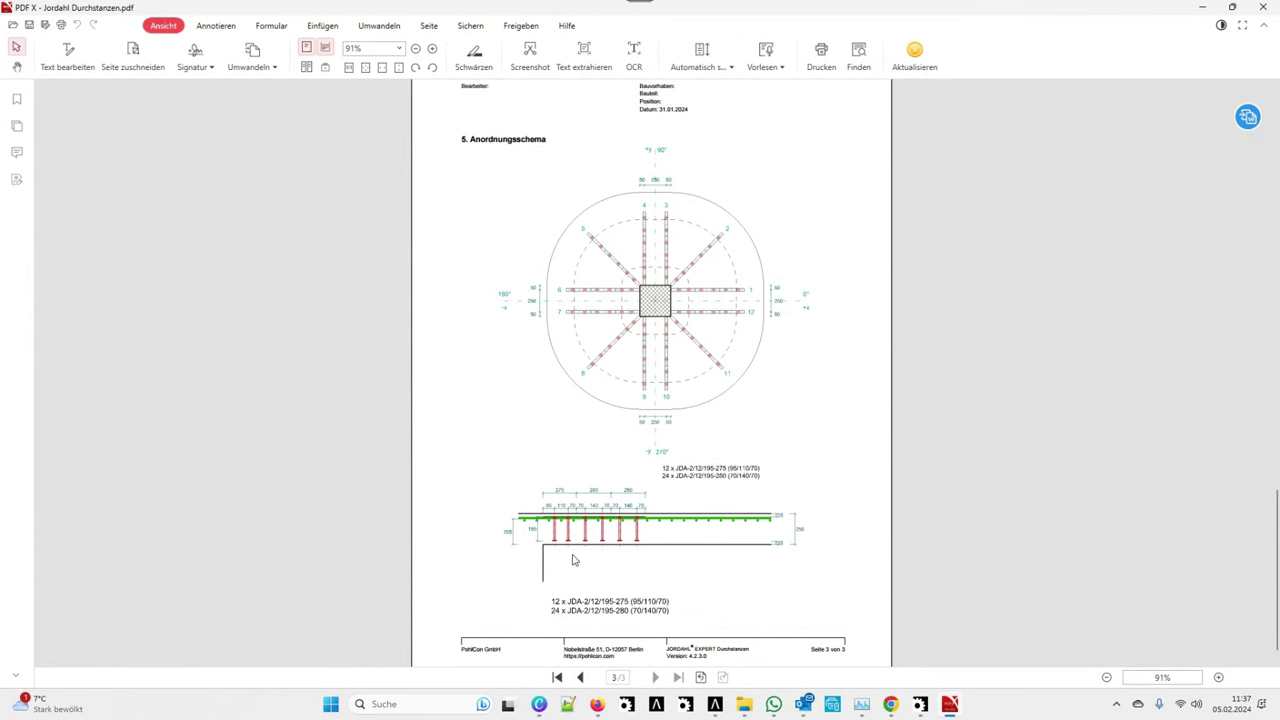
{"action": "scroll", "coordinate": [536, 608], "scroll_direction": "up", "scroll_amount": 5, "text": "ctrl"}
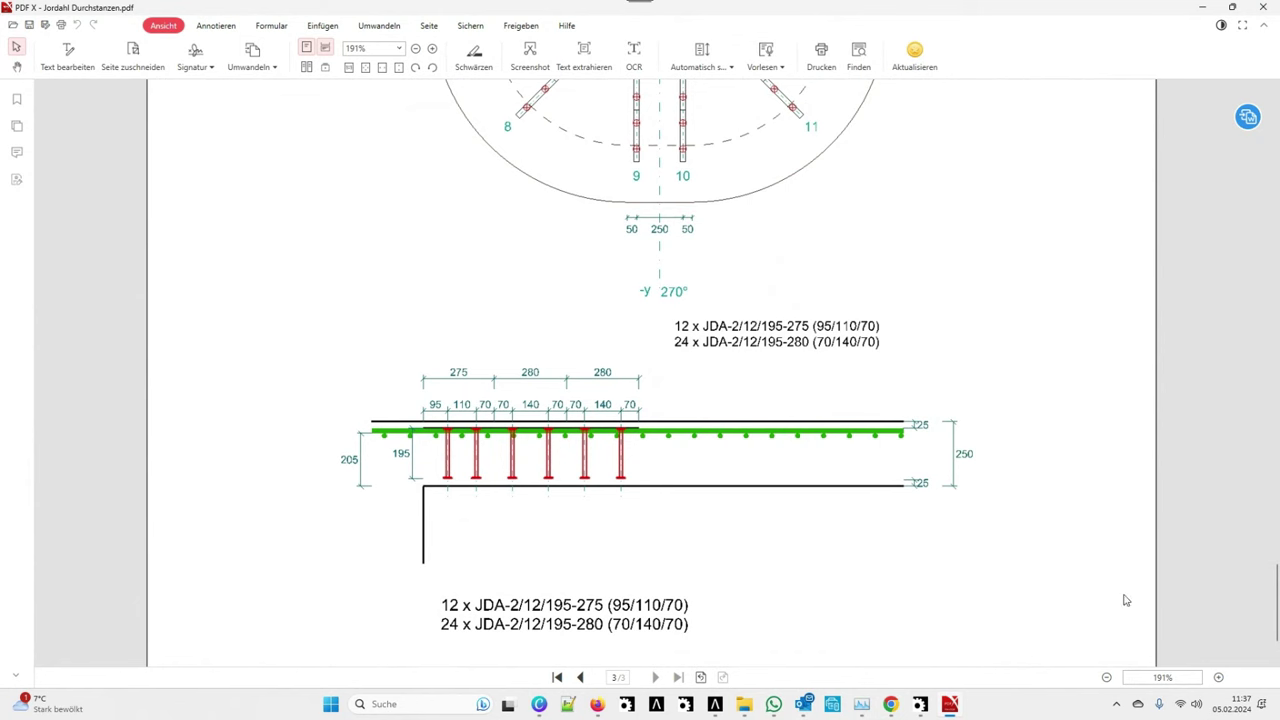
{"action": "scroll", "coordinate": [743, 560], "scroll_direction": "down", "scroll_amount": 2, "text": "ctrl"}
{"action": "scroll", "coordinate": [743, 560], "scroll_direction": "down", "scroll_amount": 2, "text": "ctrl"}
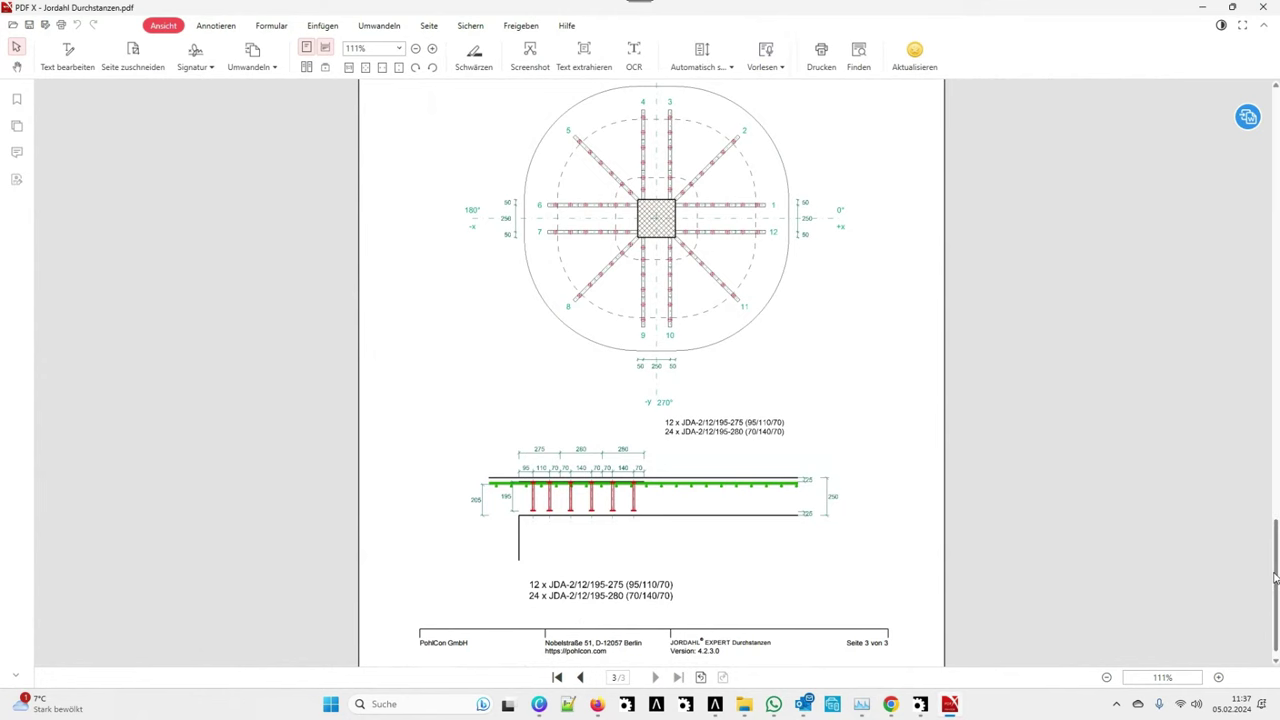
{"action": "left_click_drag", "start_coordinate": [1275, 578], "coordinate": [1275, 199]}
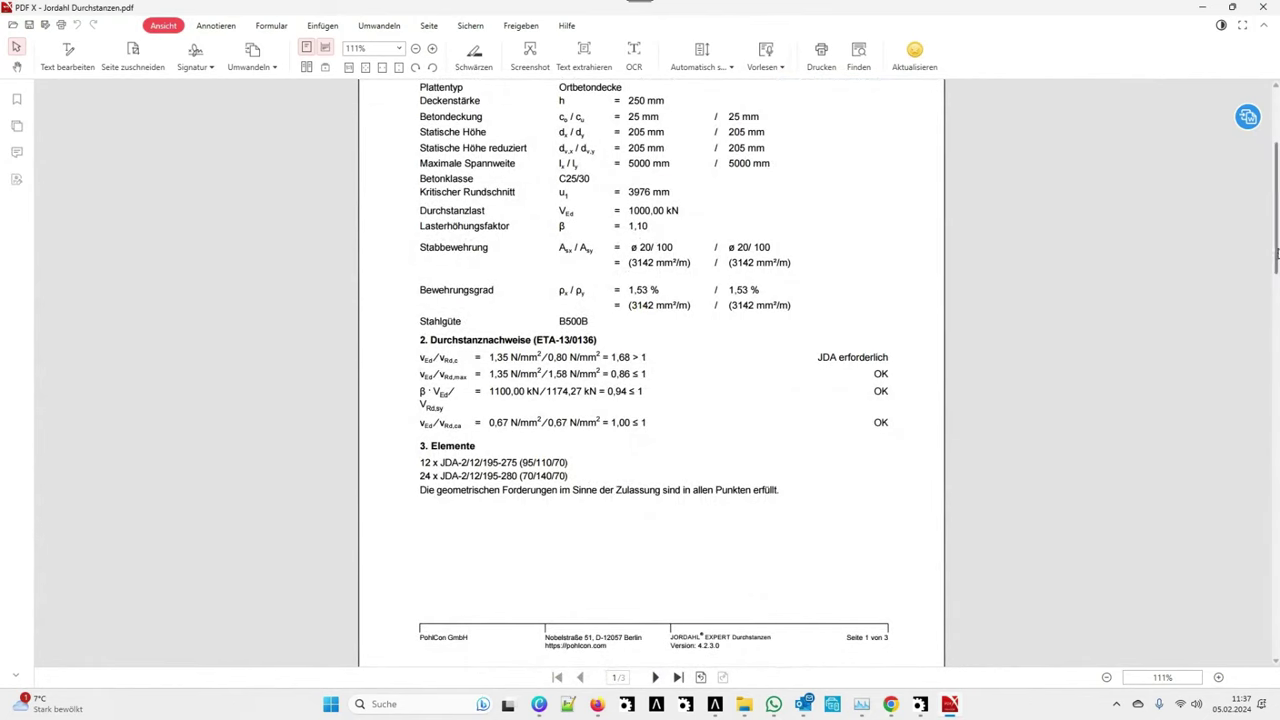
{"action": "mouse_move", "coordinate": [1275, 250]}
{"action": "left_mouse_down"}
{"action": "mouse_move", "coordinate": [1262, 540]}
{"action": "mouse_move", "coordinate": [1240, 612]}
{"action": "left_mouse_up"}
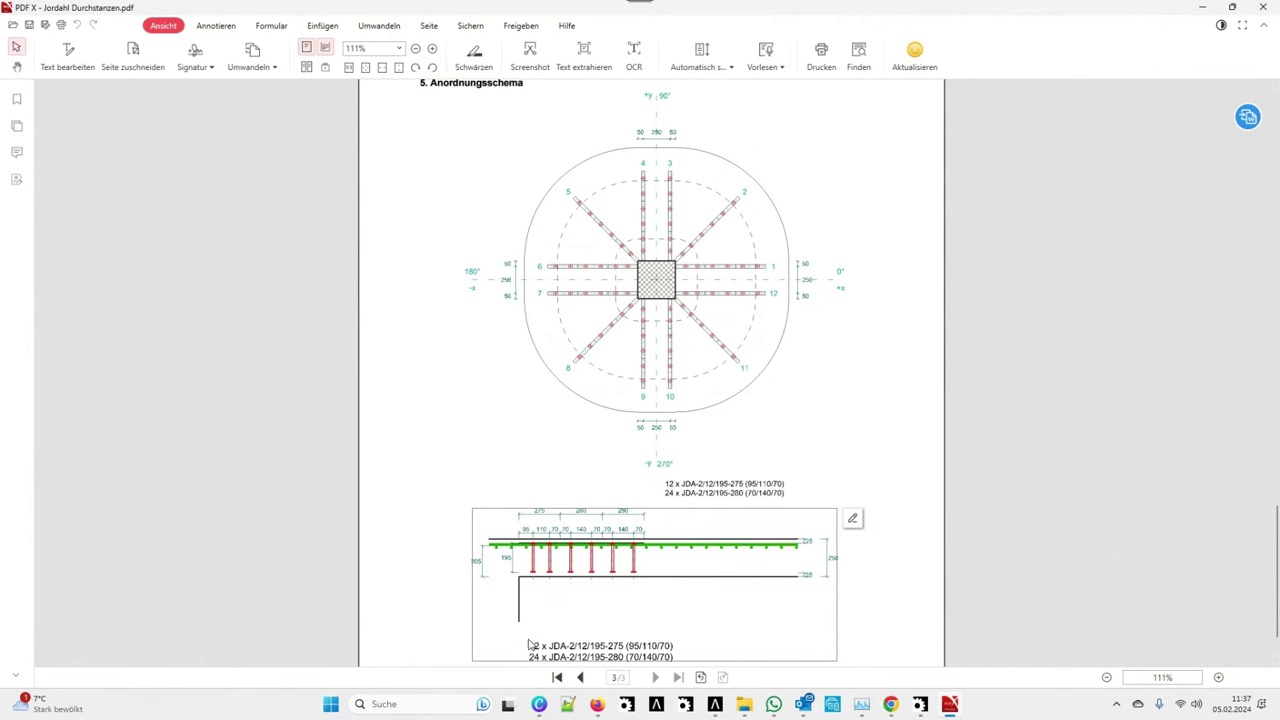
Copy the element text 12 x JDA-2/12/195-275 (95/110/70) from the report's Elemente section and return to Allplan.
{"action": "left_click_drag", "start_coordinate": [1276, 596], "coordinate": [1270, 182]}
{"action": "scroll", "coordinate": [590, 483], "scroll_direction": "down", "scroll_amount": 3}
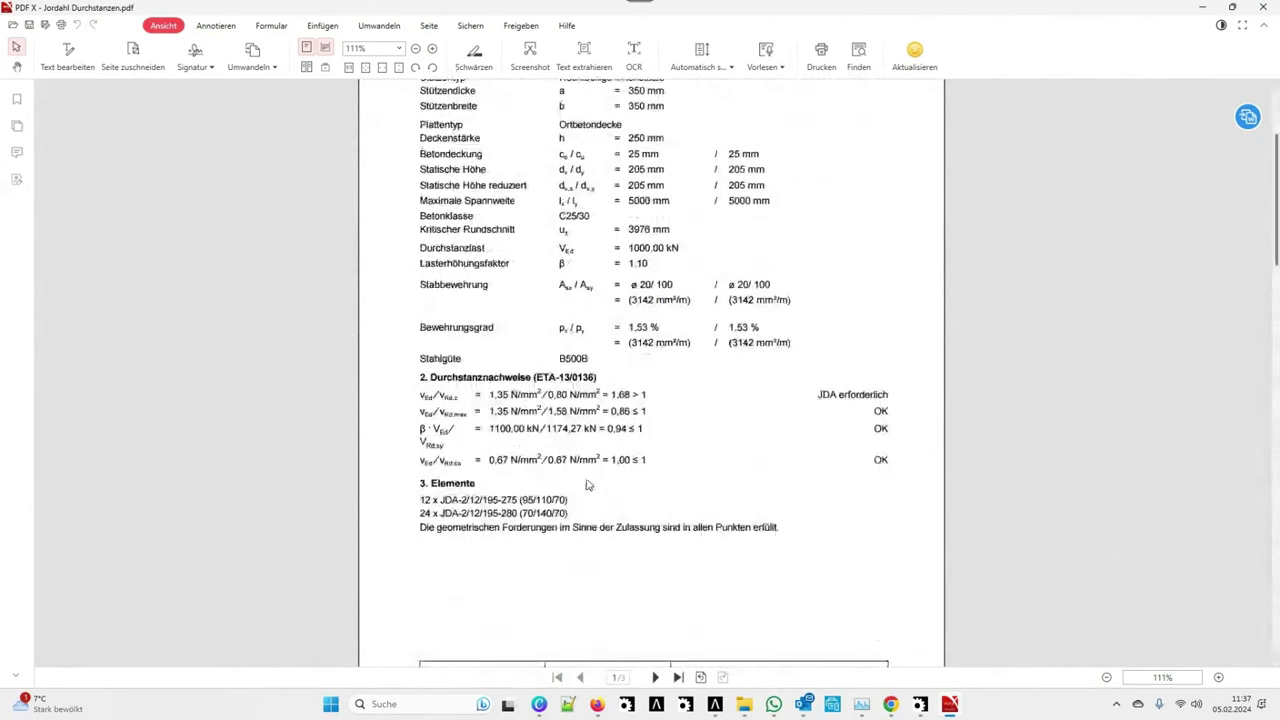
{"action": "left_click_drag", "start_coordinate": [573, 499], "coordinate": [420, 500]}
{"action": "key", "text": "ctrl+c"}
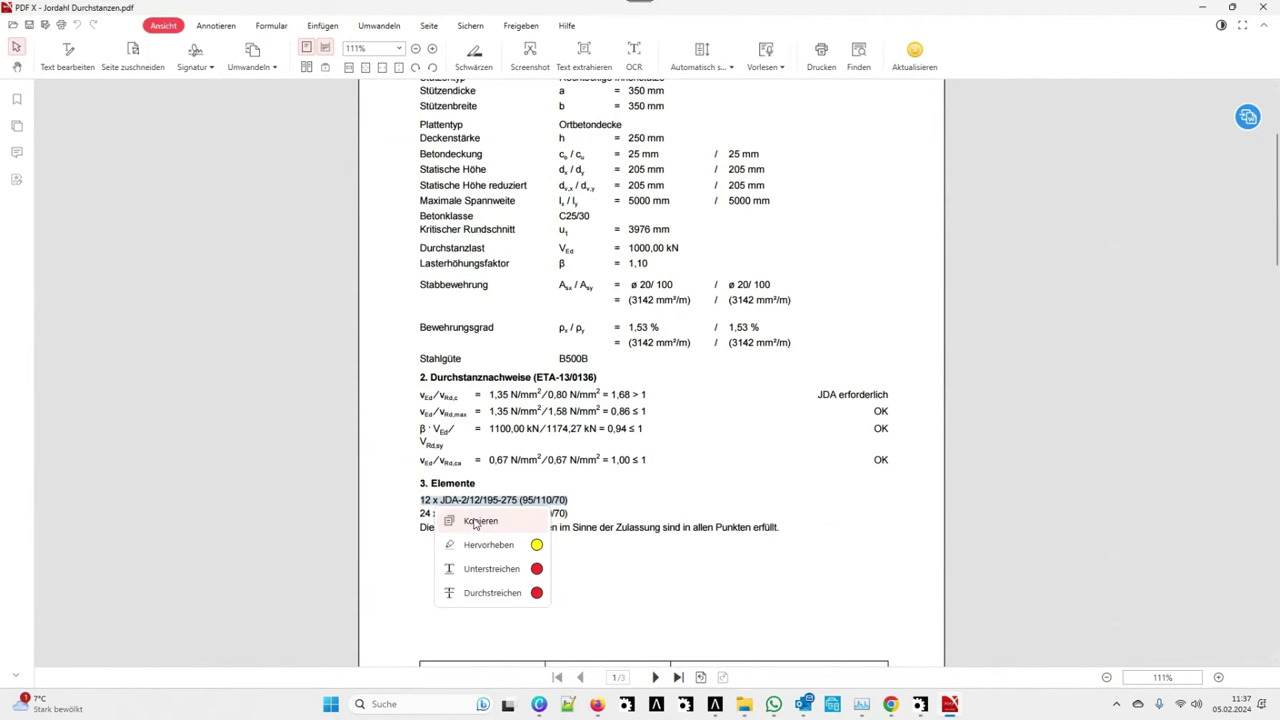
{"action": "left_click", "coordinate": [476, 522]}
{"action": "left_click", "coordinate": [1201, 7]}
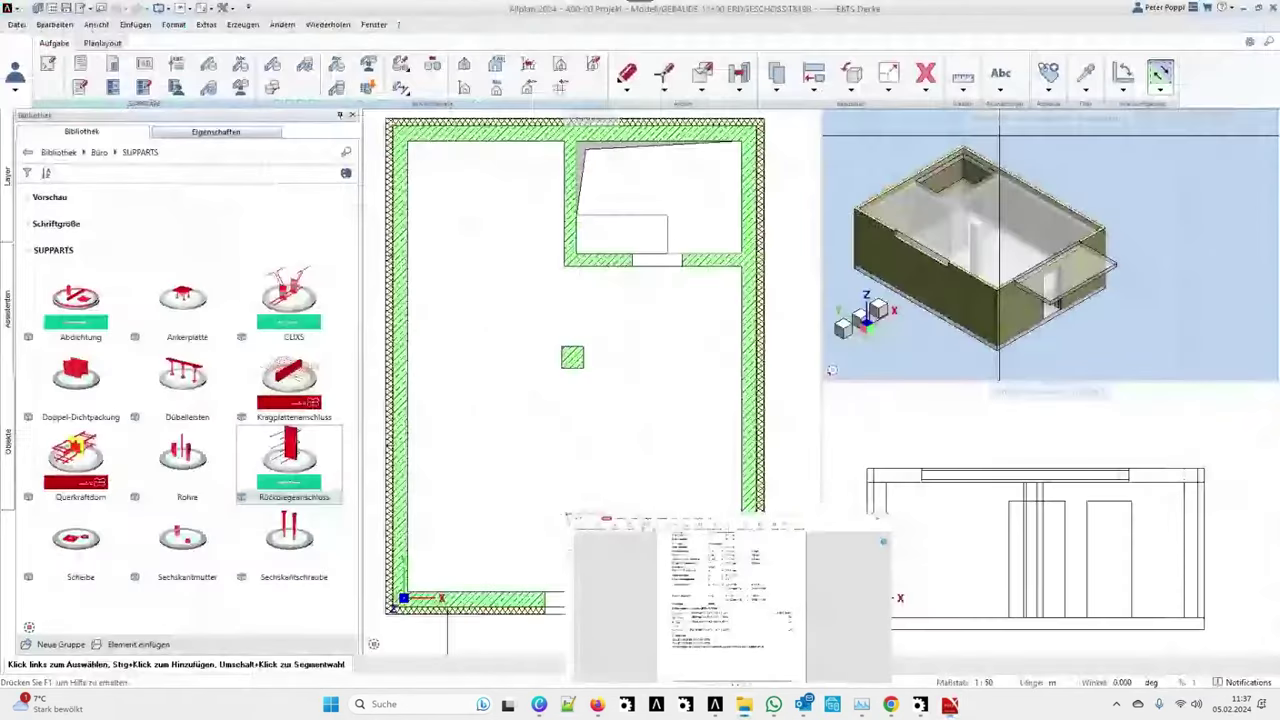
Start placing the Dübelleisten SmartPart and replace its Schnelleingabe with the copied 12 x JDA-2/12/195-275 (95/110/70).
{"action": "double_click", "coordinate": [184, 376]}
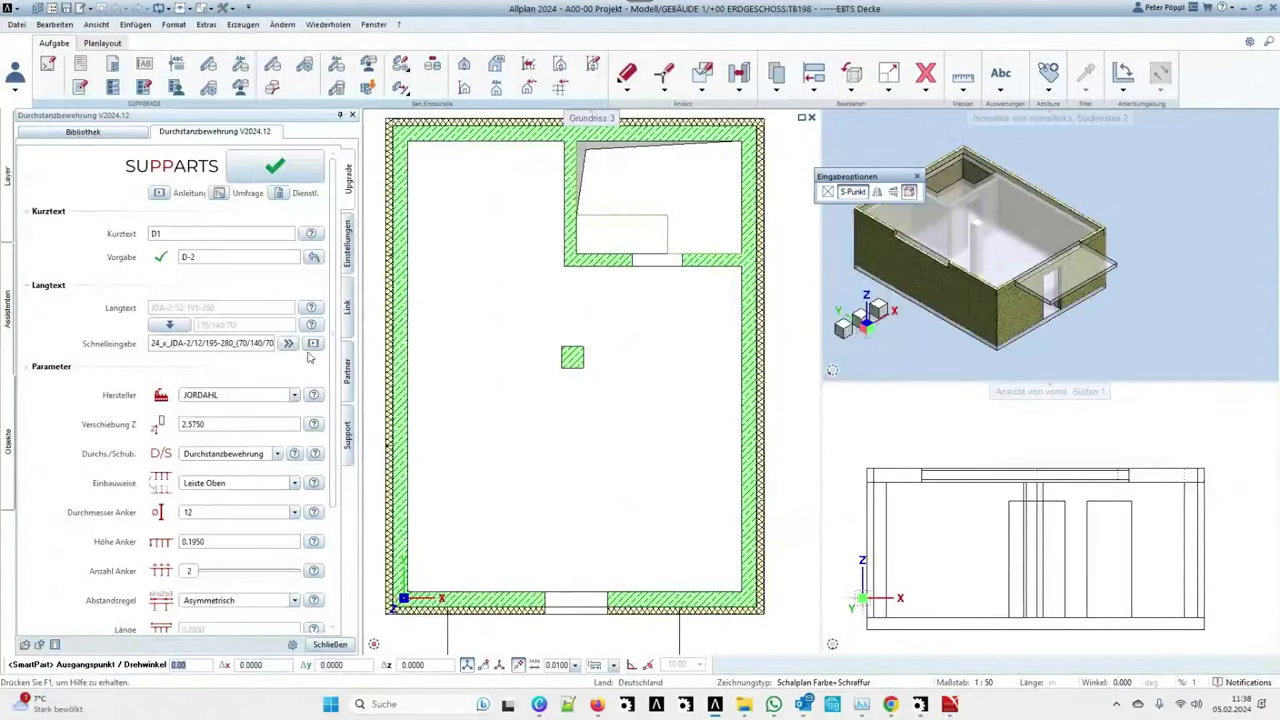
{"action": "left_click", "coordinate": [210, 343]}
{"action": "right_click", "coordinate": [206, 346]}
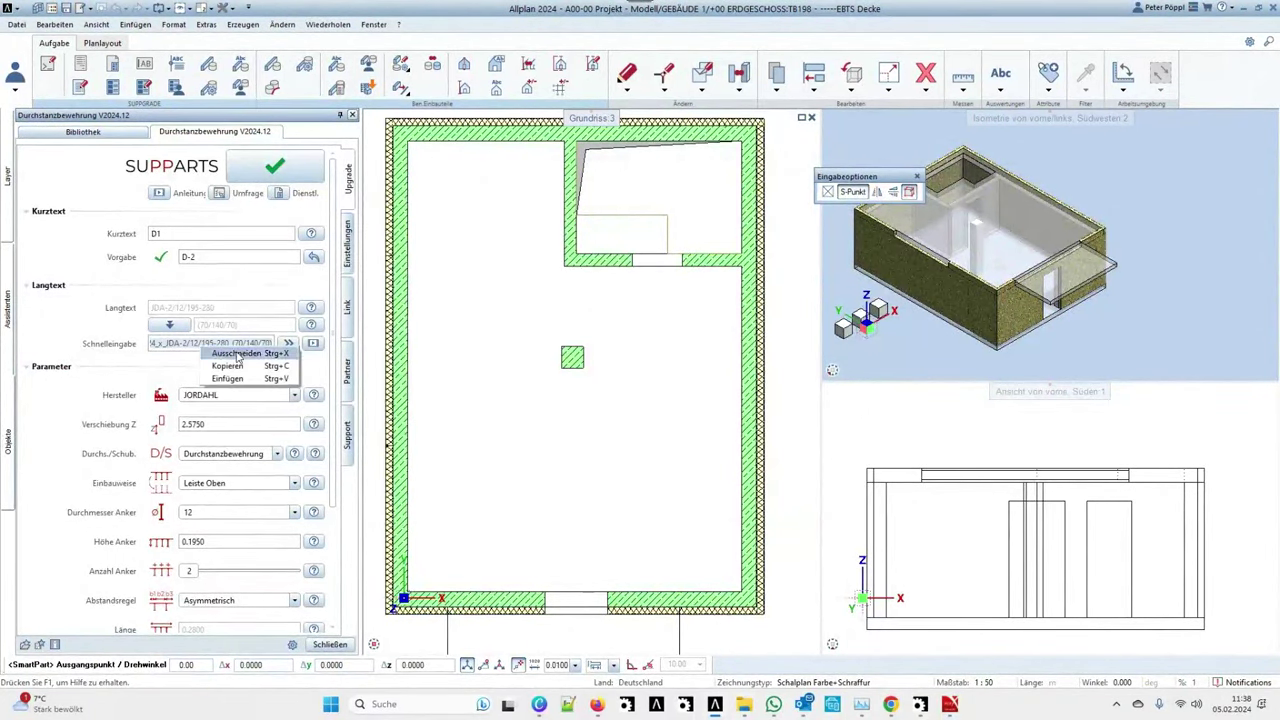
{"action": "left_click", "coordinate": [236, 379]}
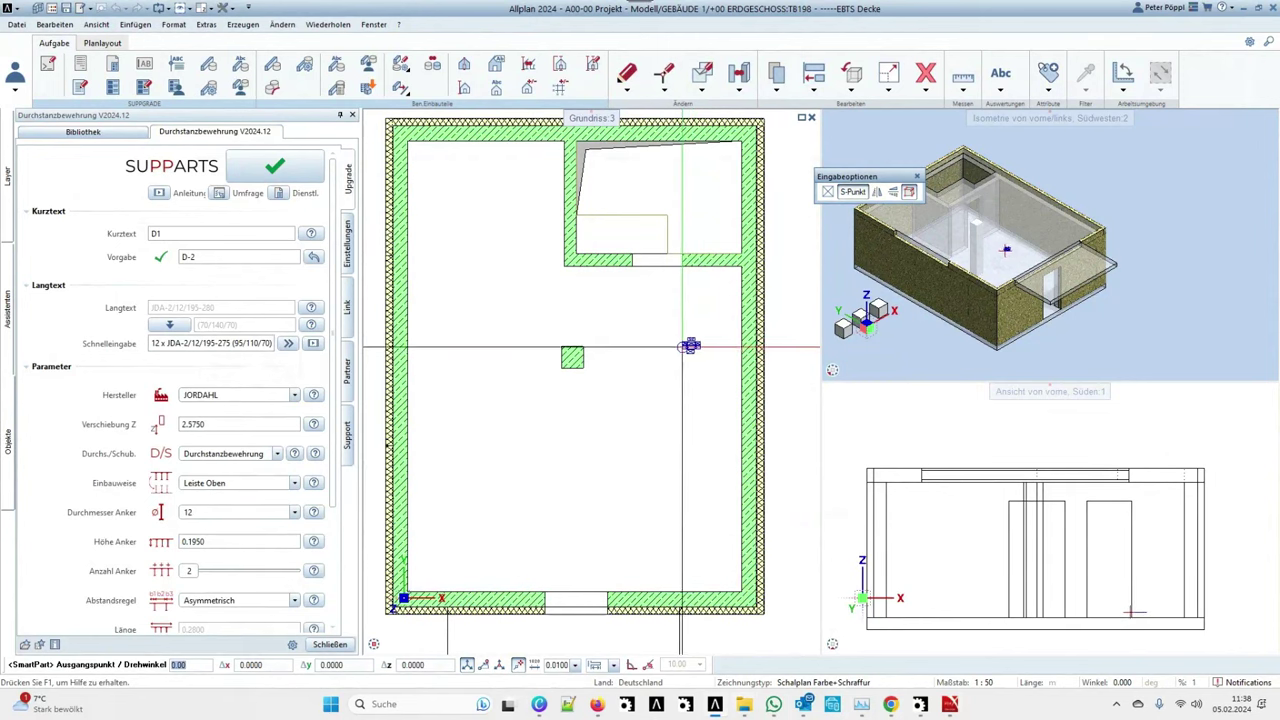
Measure the coordinates of the outer wall corner at the underside of the ceiling slab.
{"action": "left_click", "coordinate": [962, 88]}
{"action": "left_click", "coordinate": [1008, 146]}
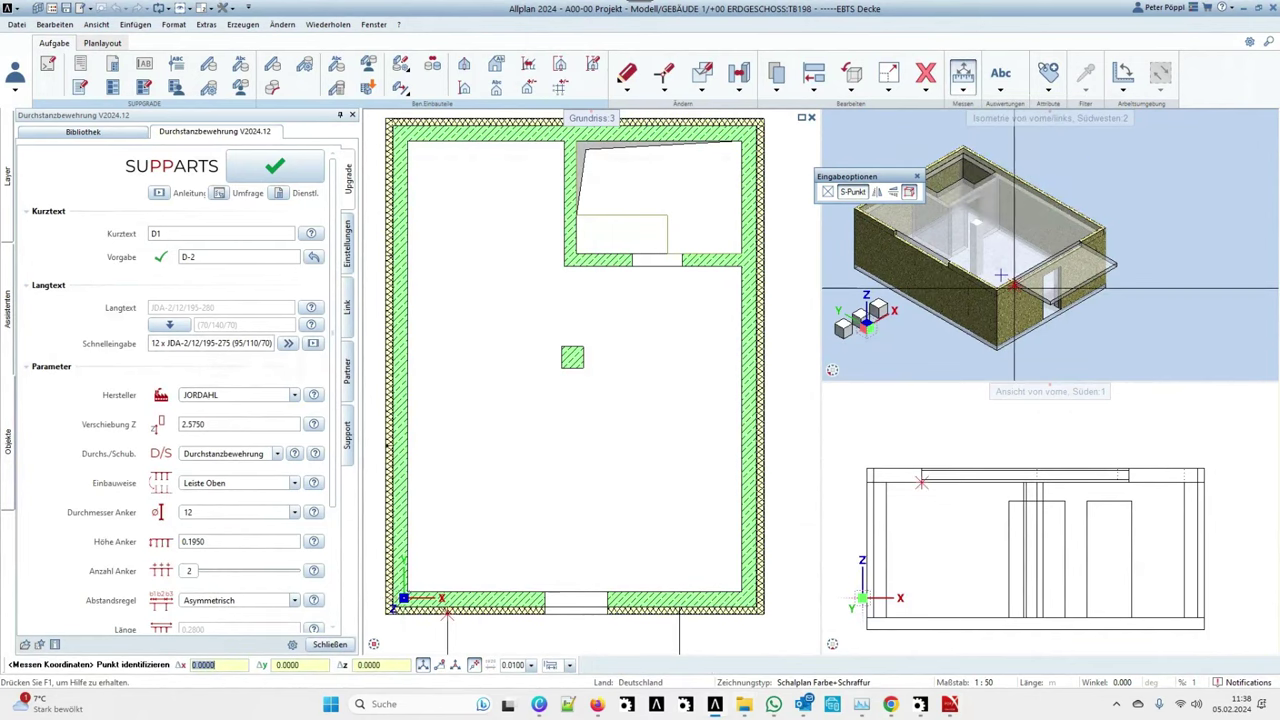
{"action": "scroll", "coordinate": [955, 255], "scroll_direction": "up", "scroll_amount": 5}
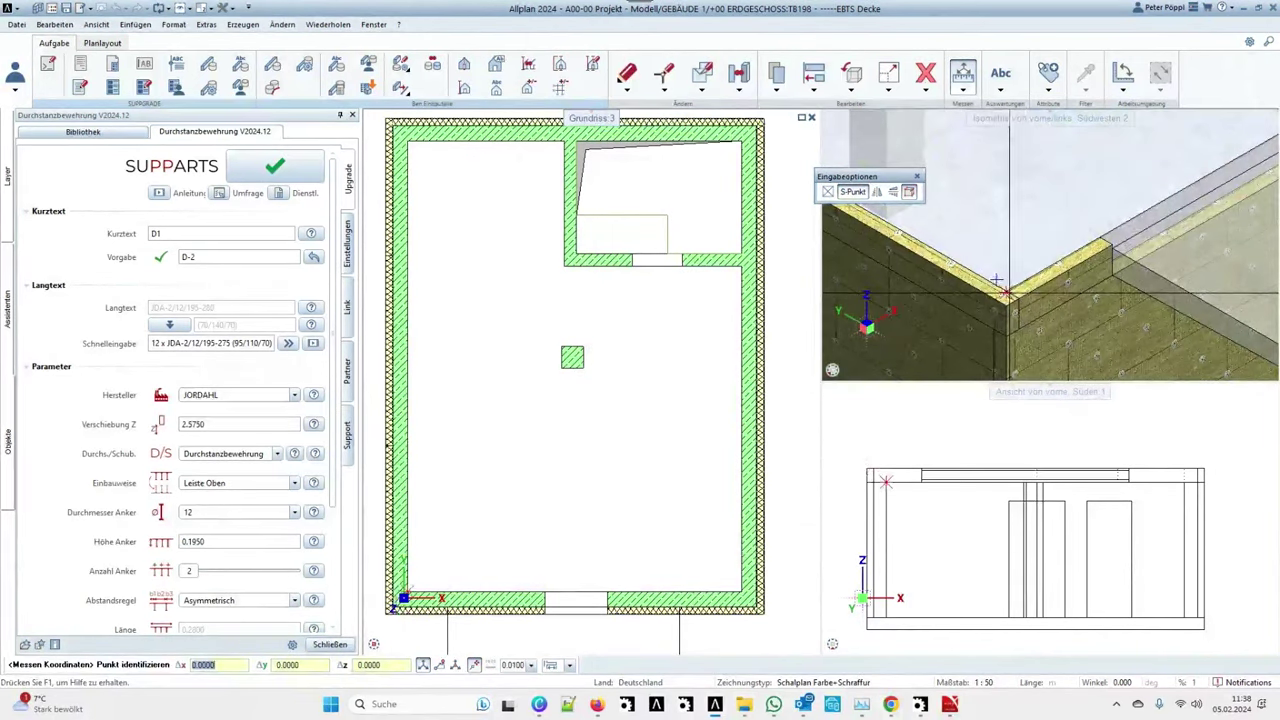
{"action": "left_click", "coordinate": [993, 297]}
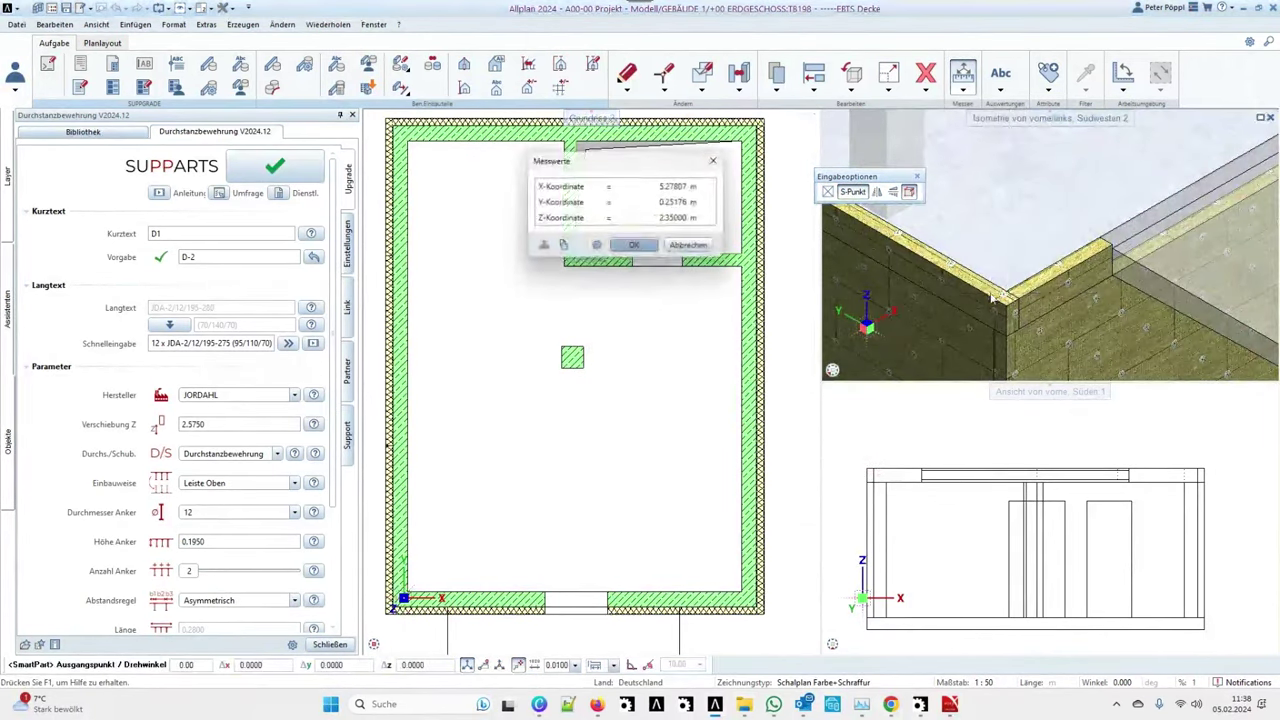
{"action": "left_click", "coordinate": [690, 247]}
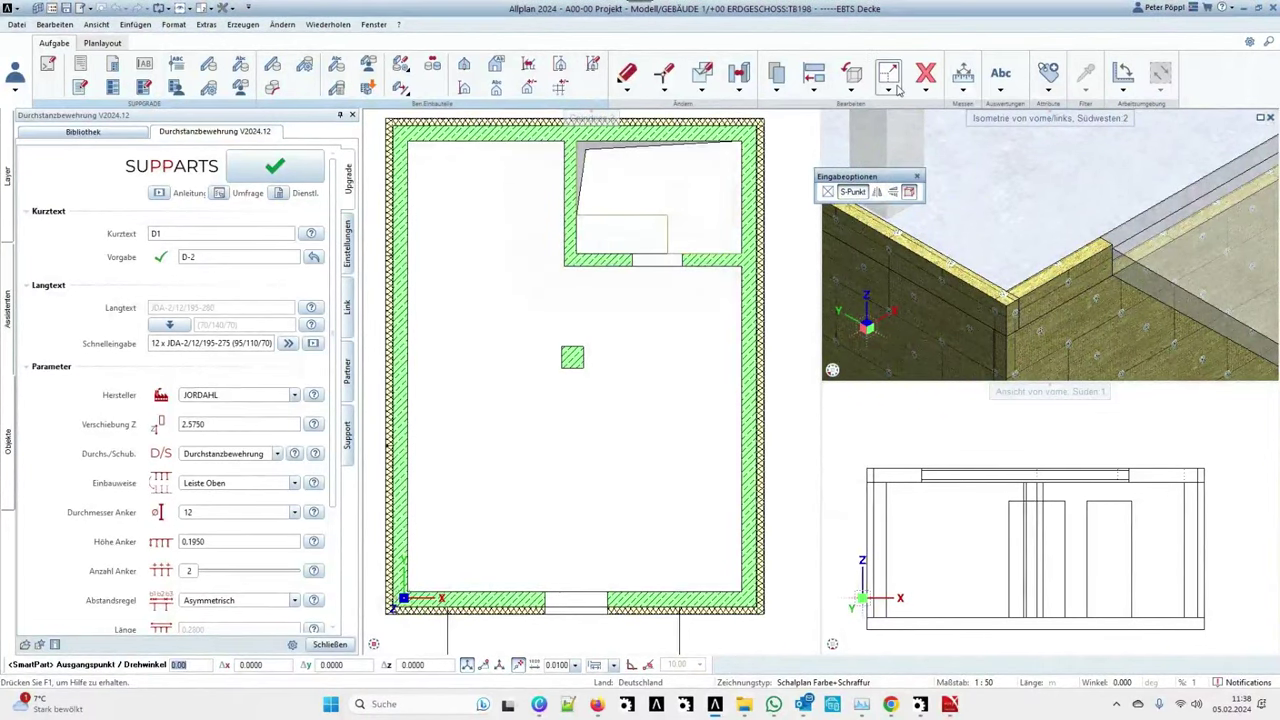
Measure the coordinates of the ceiling slab's upper corner in the south view and set Verschiebung Z to 2,6-0,025.
{"action": "left_click", "coordinate": [963, 75]}
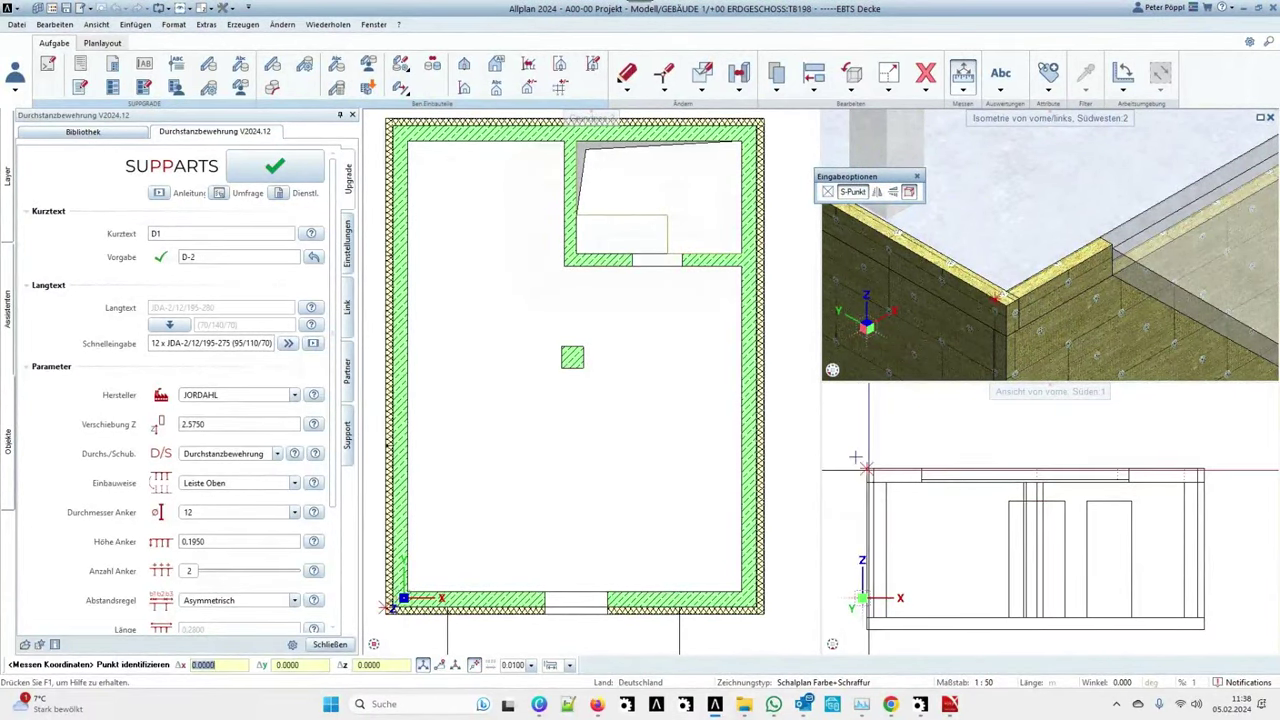
{"action": "left_click", "coordinate": [740, 376]}
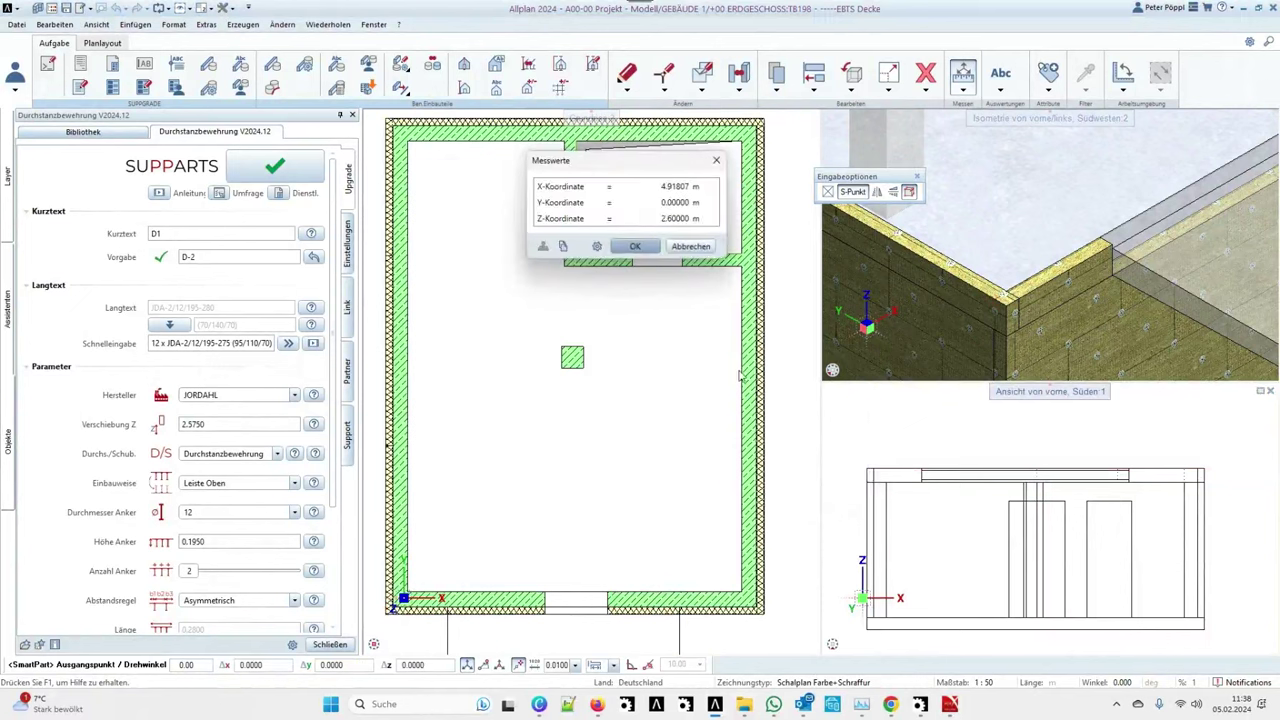
{"action": "left_click", "coordinate": [690, 246]}
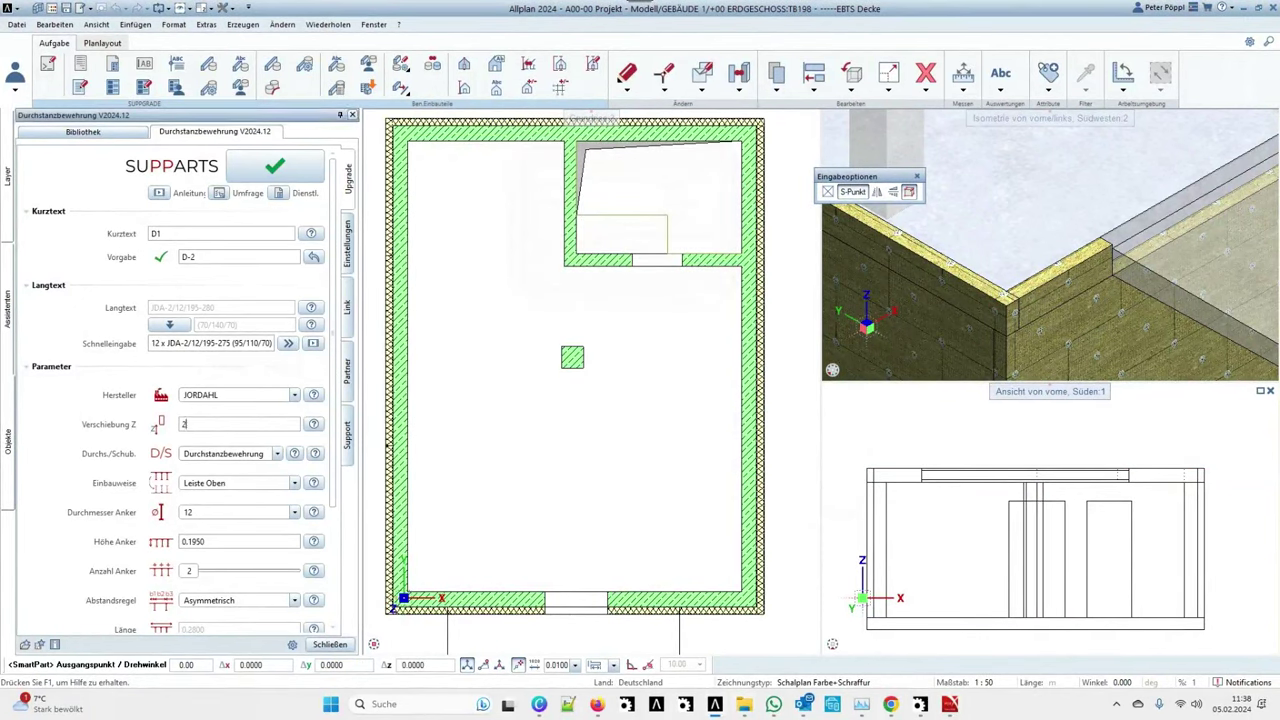
{"action": "type", "text": "-"}
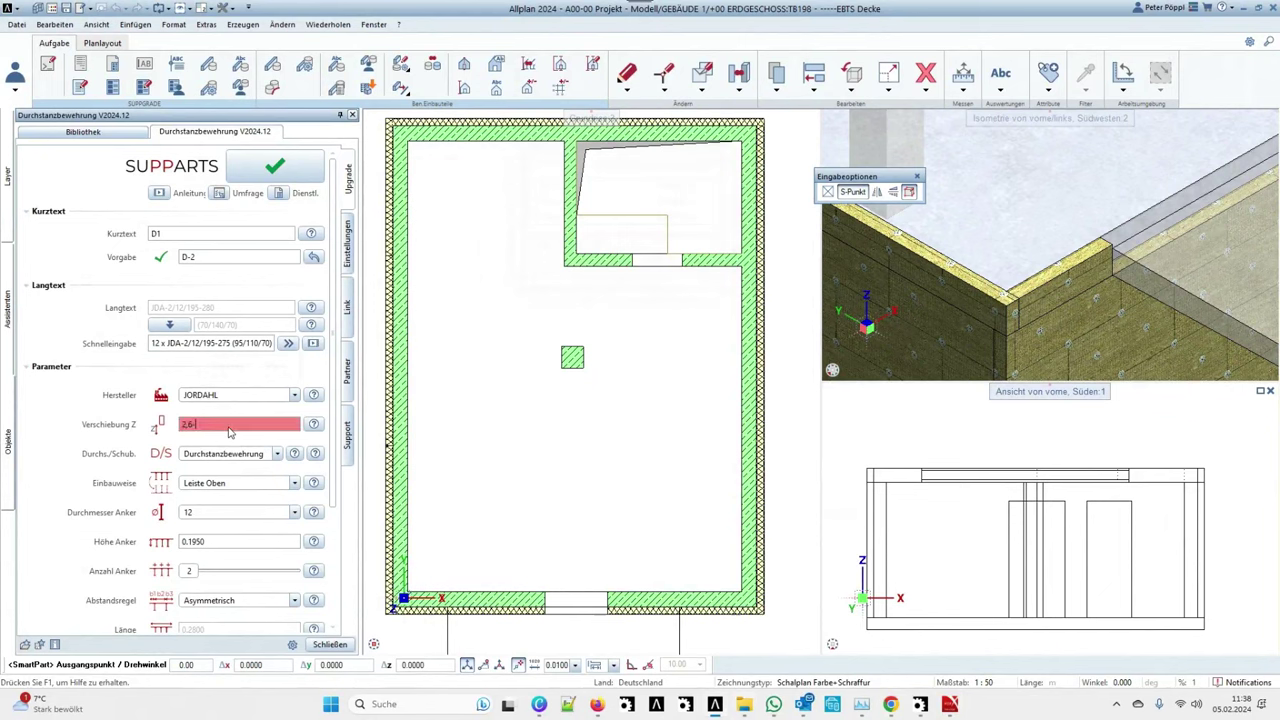
{"action": "type", "text": "0,025"}
{"action": "key", "text": "Return"}
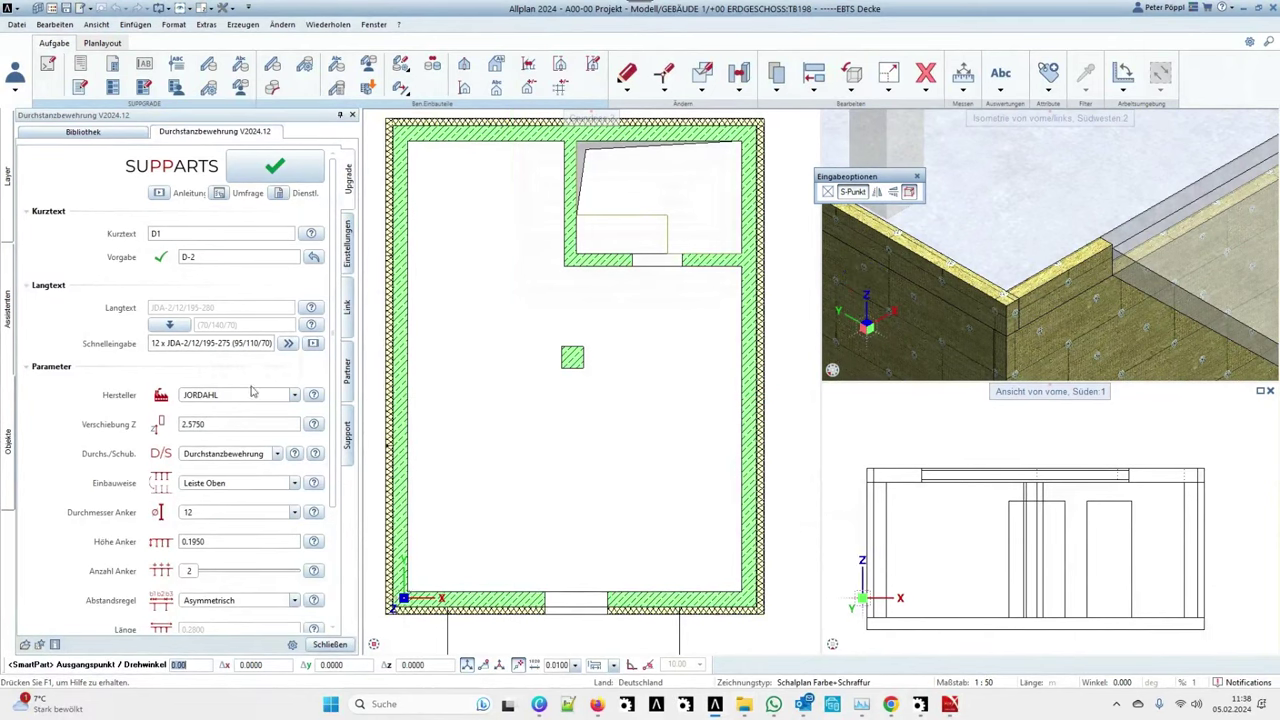
Apply the Schnelleingabe 12 x JDA-2/12/195-275 (95/110/70) to the rail and review its parameters and anchor spacings.
{"action": "left_click", "coordinate": [288, 343]}
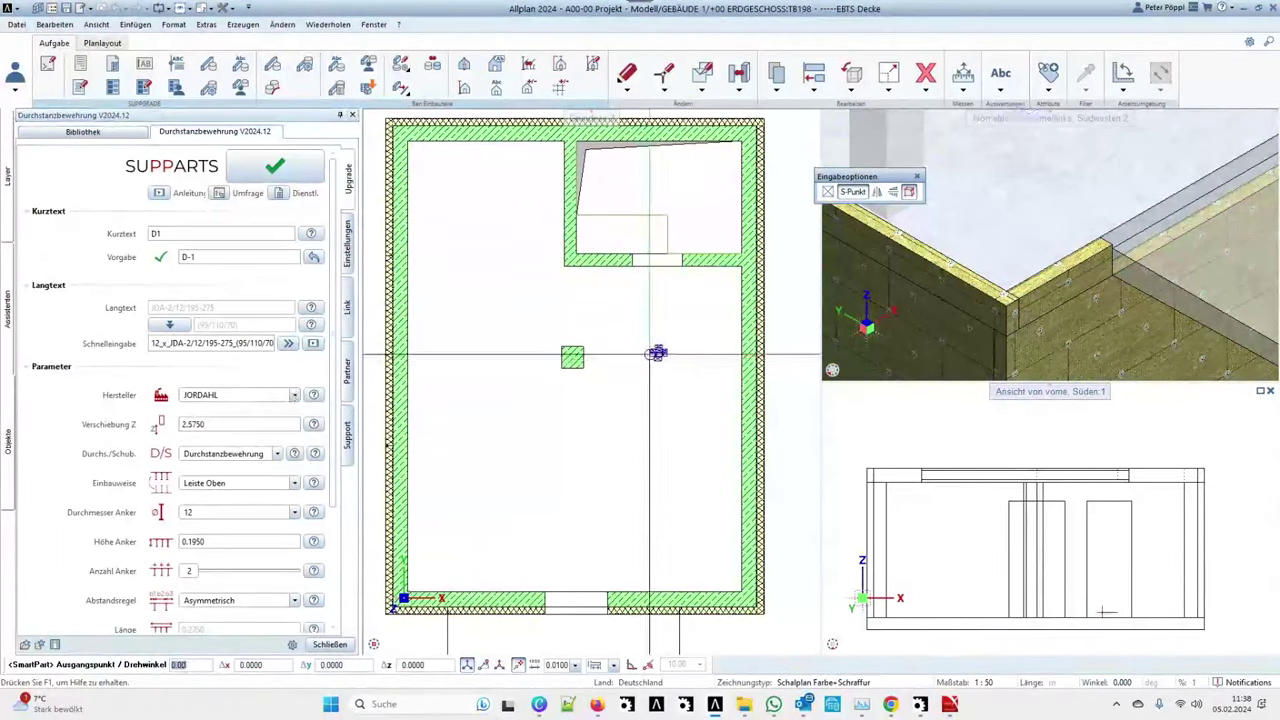
{"action": "scroll", "coordinate": [205, 467], "scroll_direction": "down", "scroll_amount": 2}
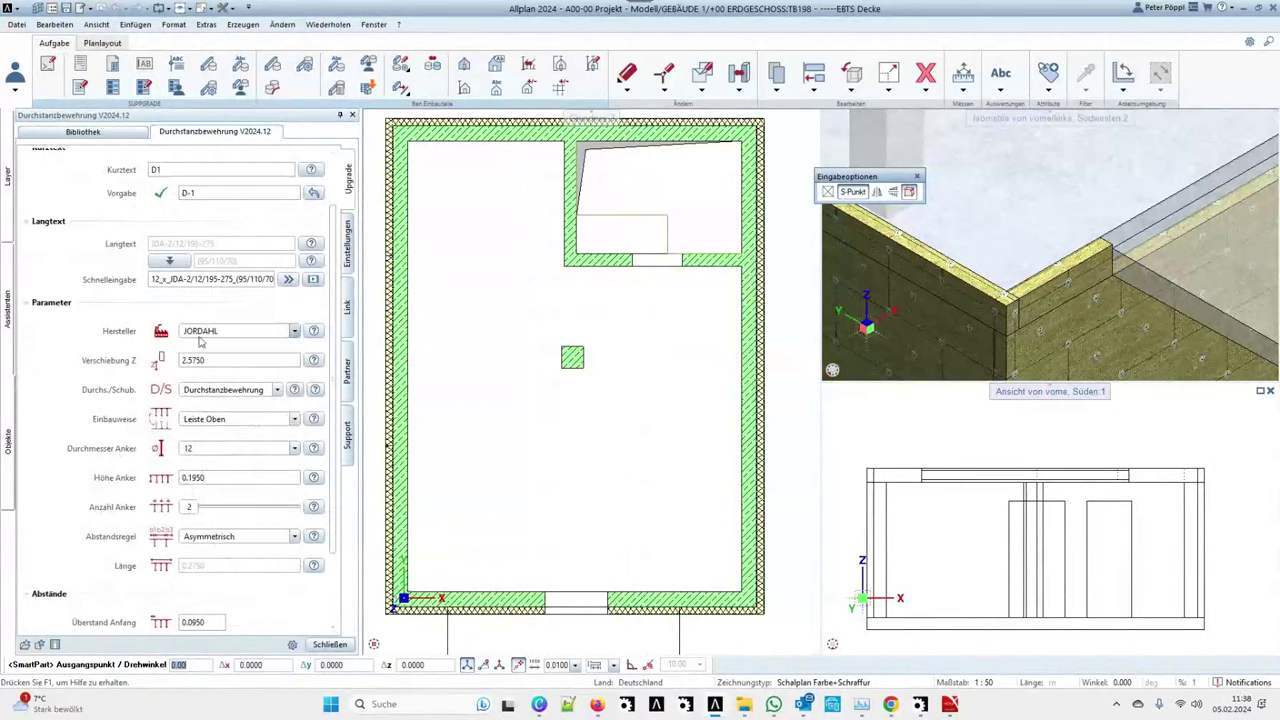
{"action": "scroll", "coordinate": [130, 432], "scroll_direction": "down", "scroll_amount": 1}
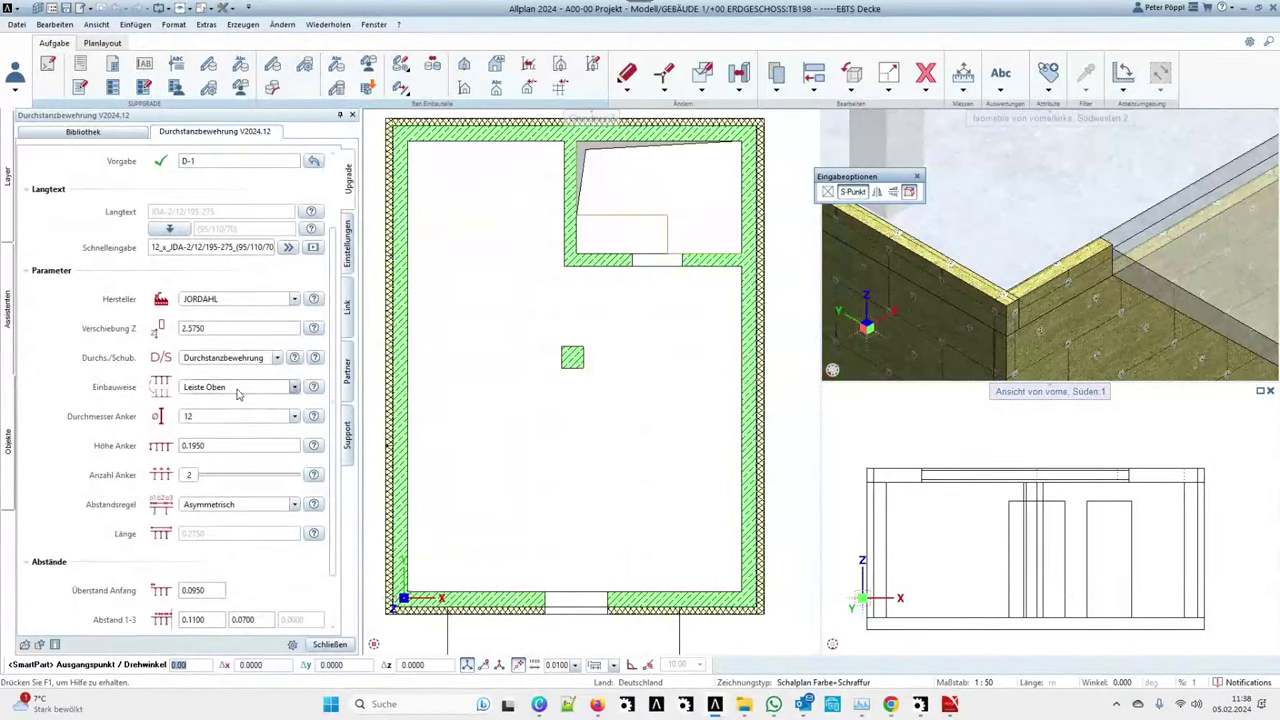
{"action": "scroll", "coordinate": [180, 549], "scroll_direction": "down", "scroll_amount": 2}
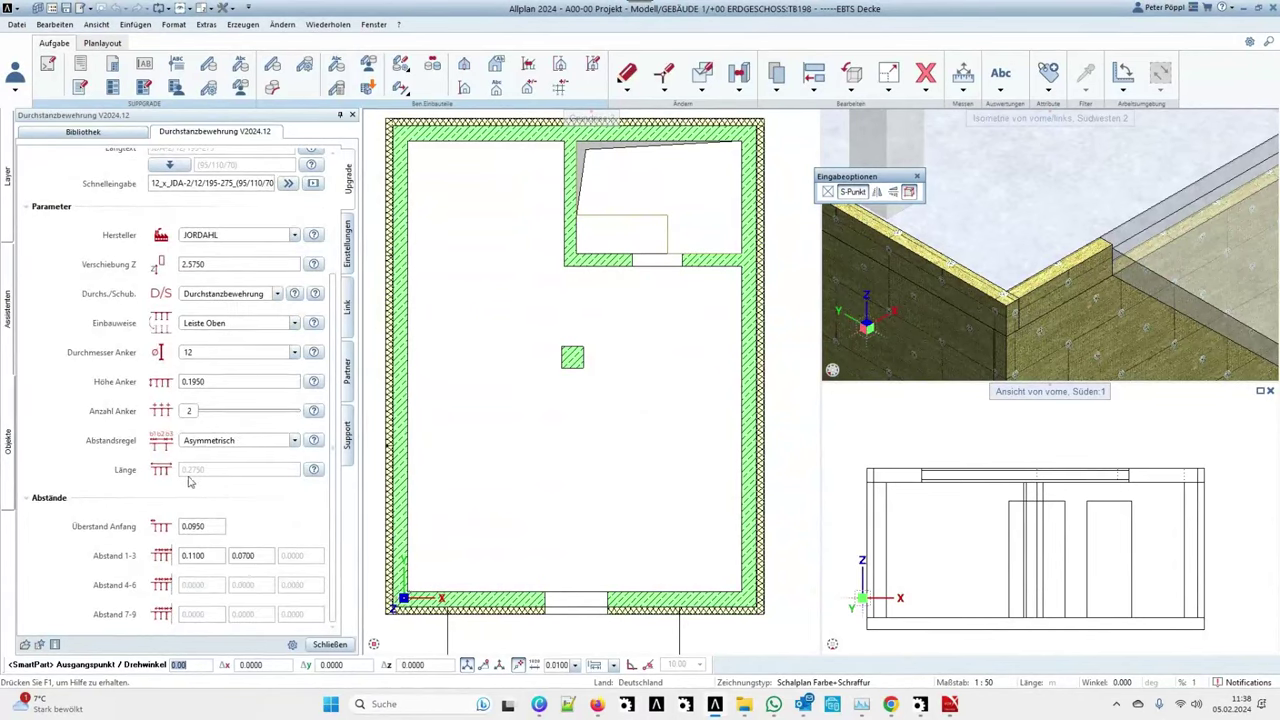
Try 4 anchors with the Symmetrisch spacing rule, and restore the rail's parameters from the Schnelleingabe.
{"action": "left_click_drag", "start_coordinate": [192, 412], "coordinate": [218, 412]}
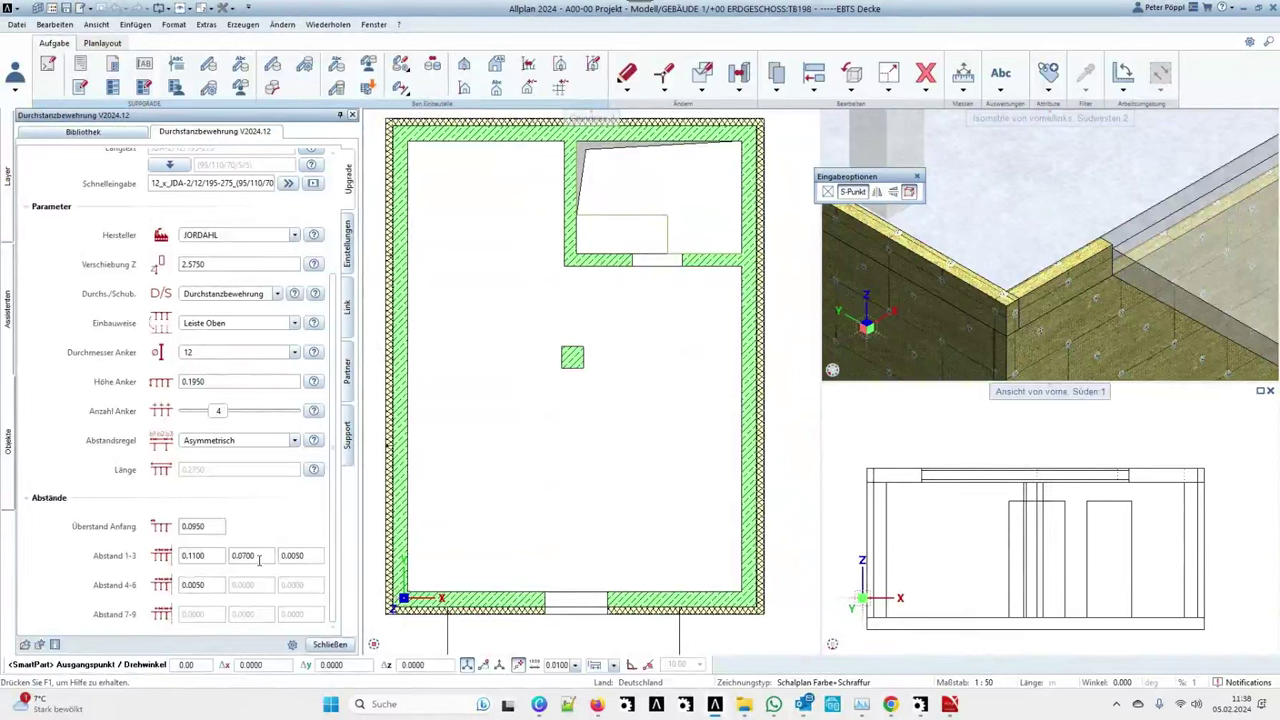
{"action": "left_click", "coordinate": [217, 442]}
{"action": "left_click", "coordinate": [218, 464]}
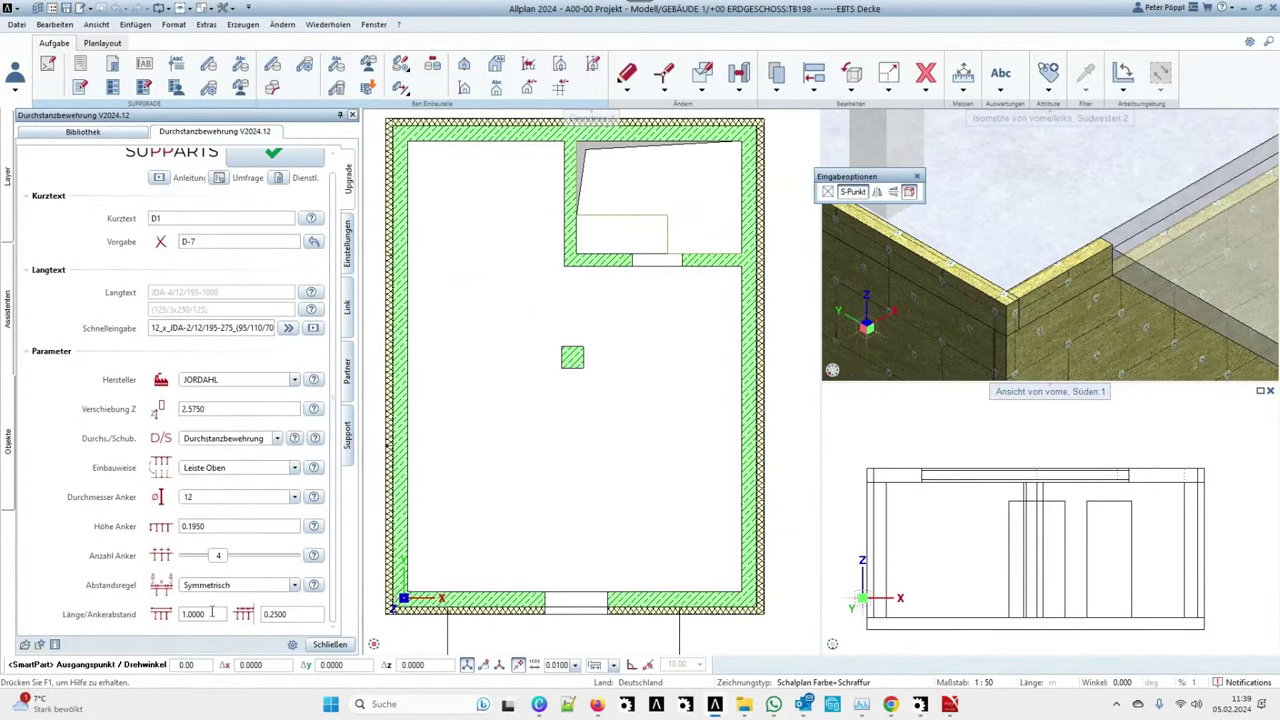
{"action": "scroll", "coordinate": [577, 355], "scroll_direction": "up", "scroll_amount": 4}
{"action": "scroll", "coordinate": [577, 355], "scroll_direction": "up", "scroll_amount": 2}
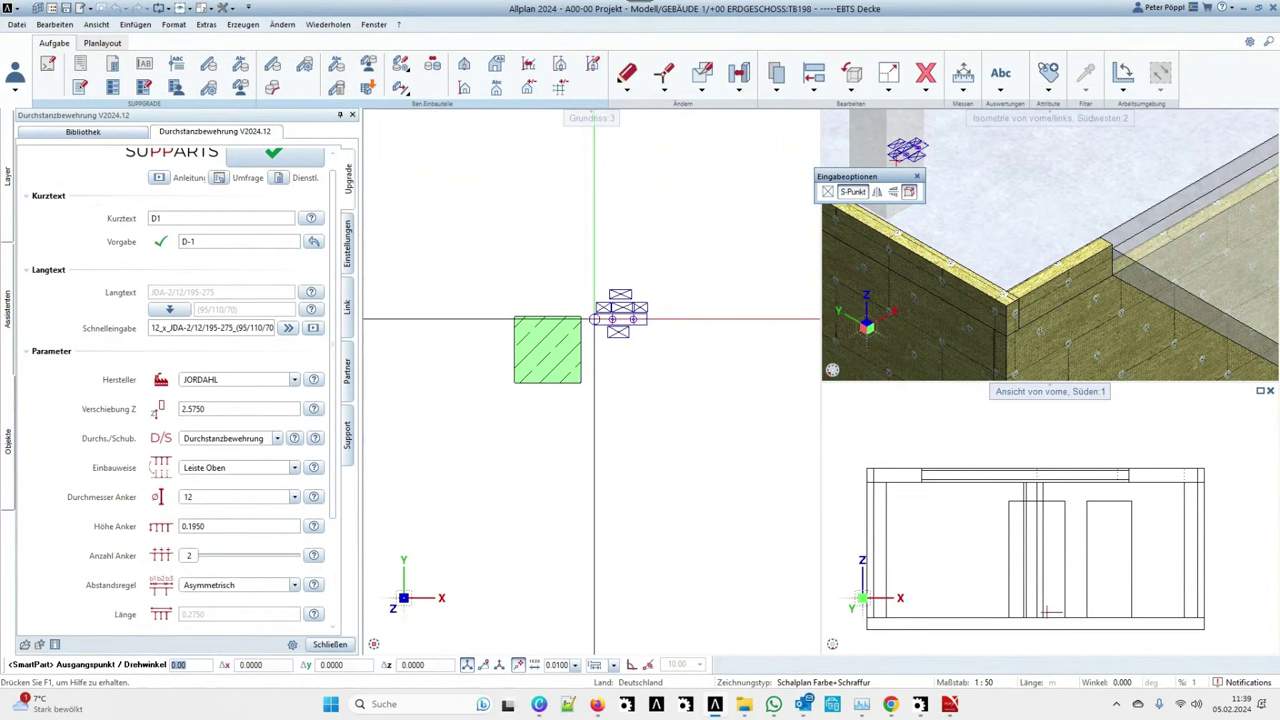
Check the rail arrangement around the column in the Jordahl Durchstanzen.pdf report and return to Allplan.
{"action": "left_click", "coordinate": [349, 250]}
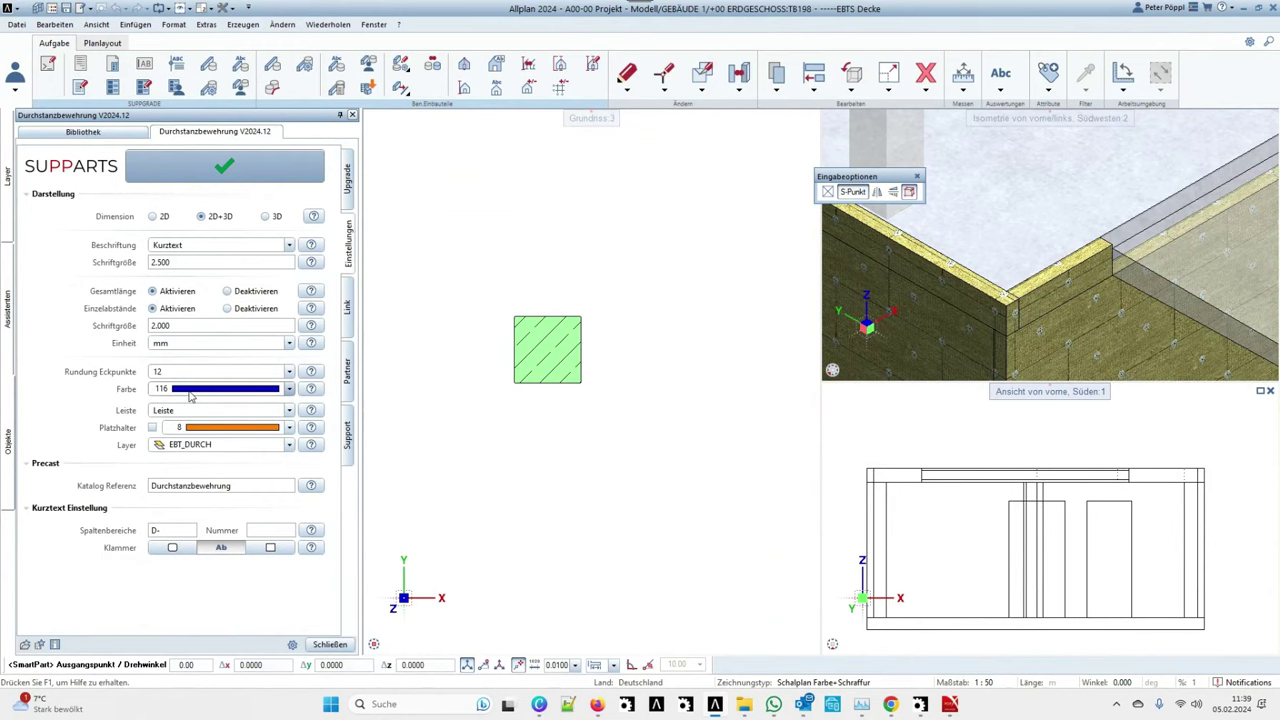
{"action": "left_click", "coordinate": [949, 704]}
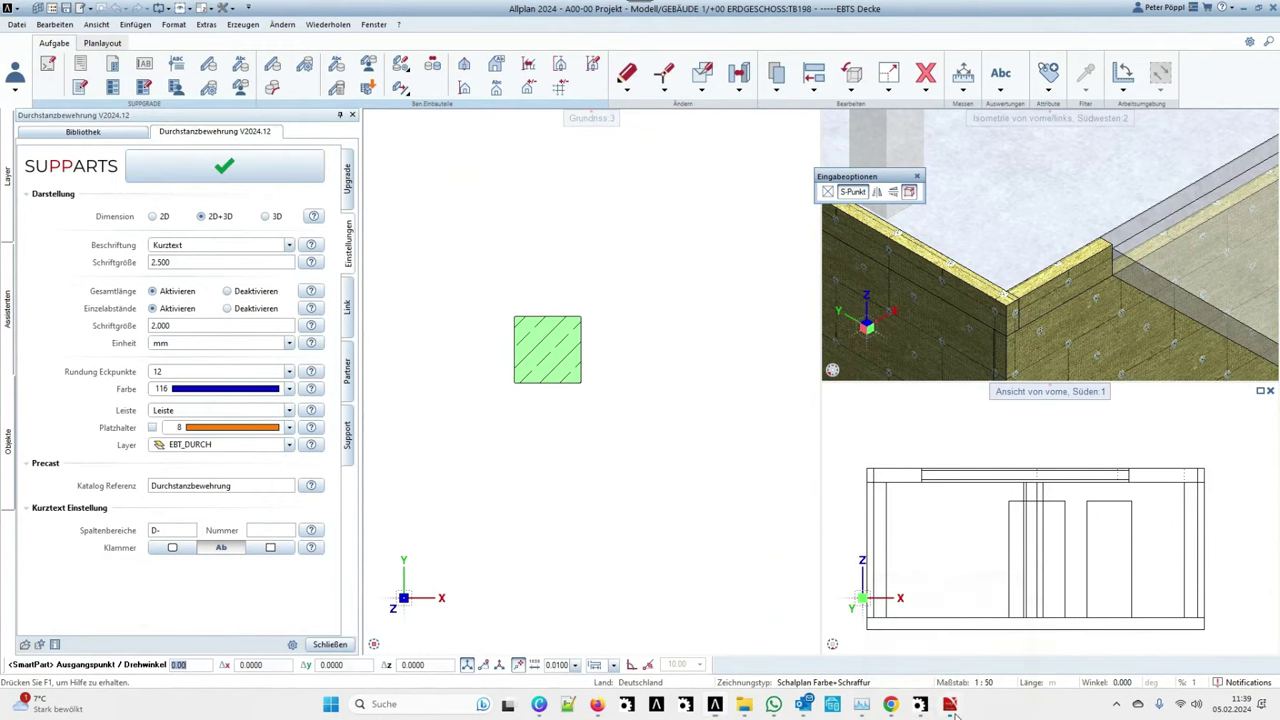
{"action": "scroll", "coordinate": [661, 392], "scroll_direction": "down", "scroll_amount": 15}
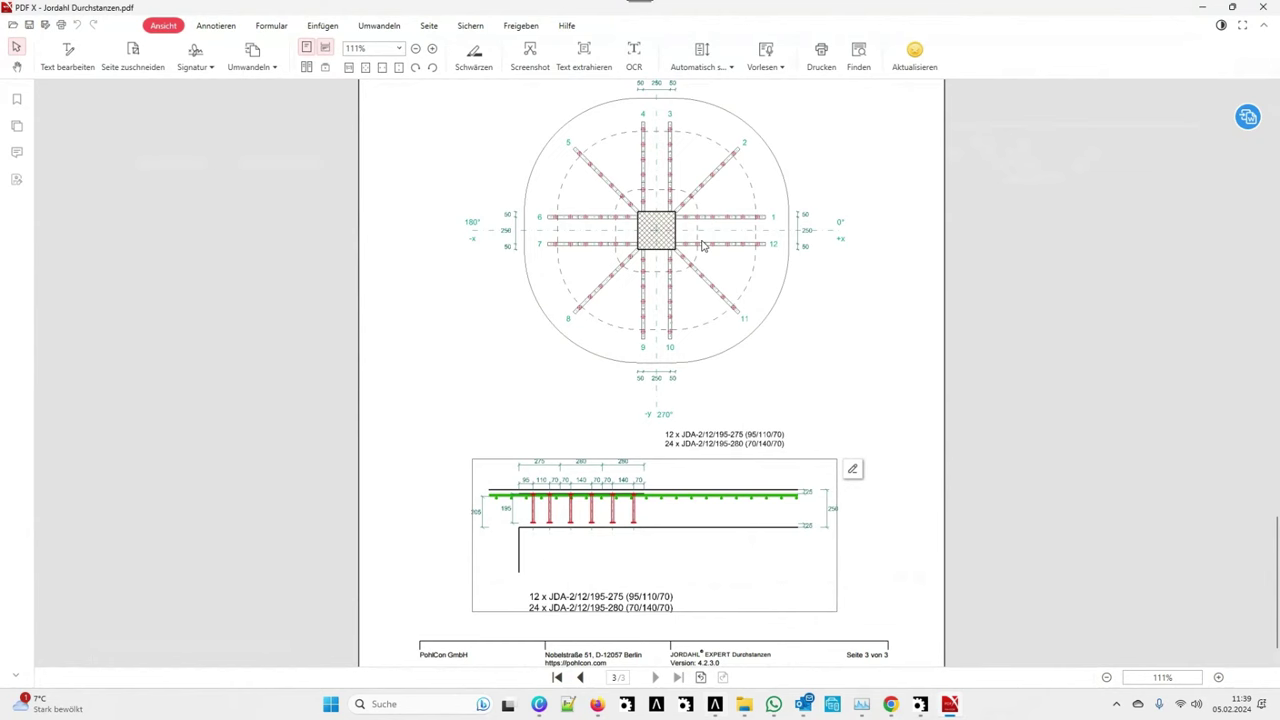
{"action": "left_click", "coordinate": [1201, 7]}
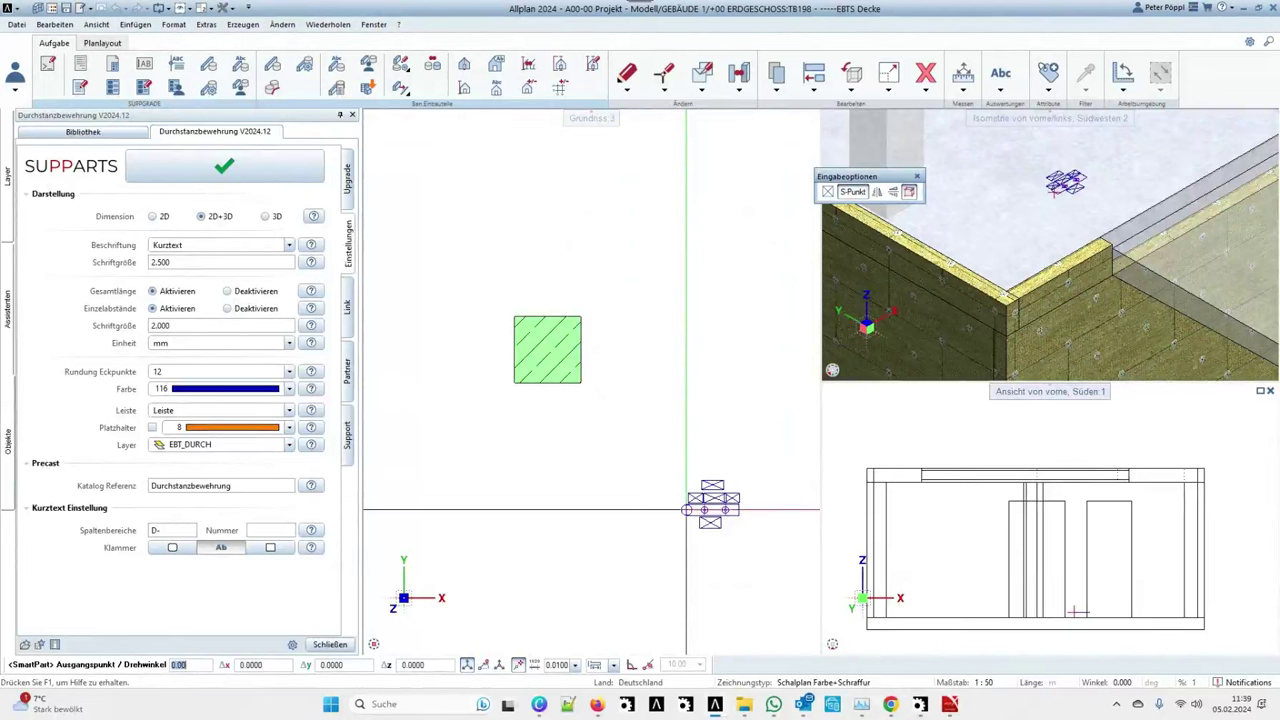
Set the drawing scale to 1:25 and the rail's Rundung Eckpunkte to 4.
{"action": "left_click", "coordinate": [988, 684]}
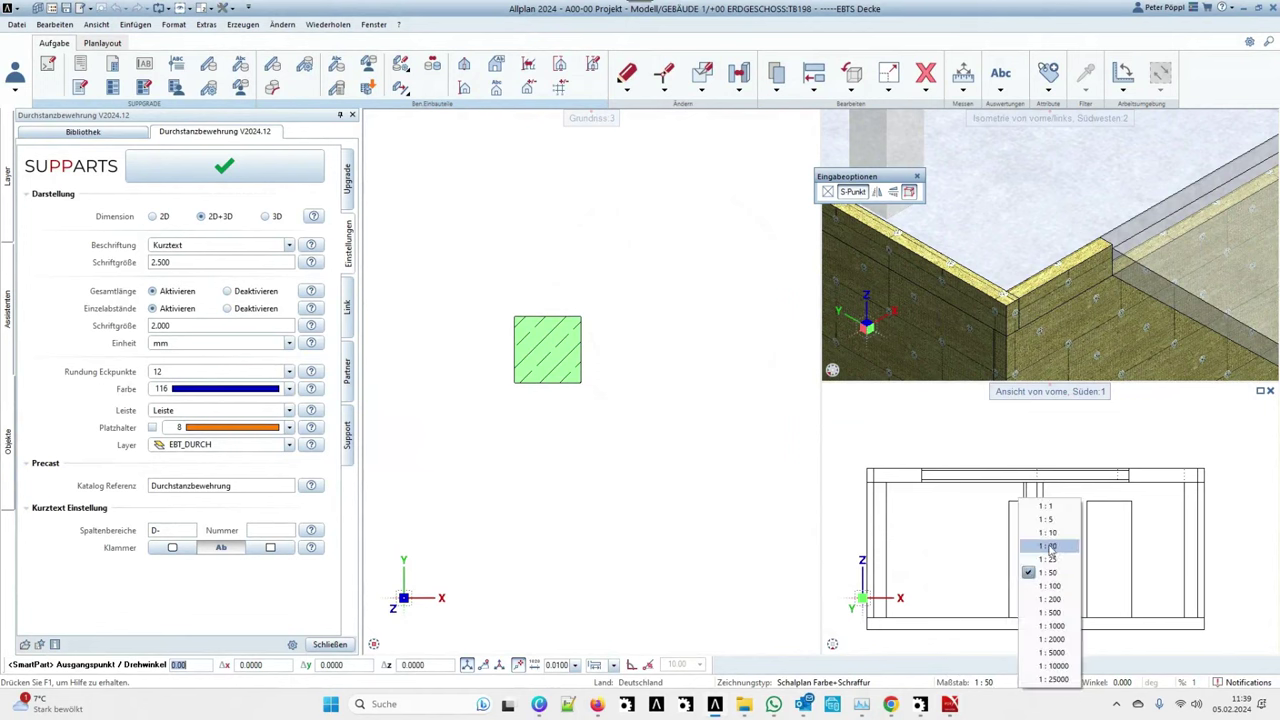
{"action": "left_click", "coordinate": [1048, 572]}
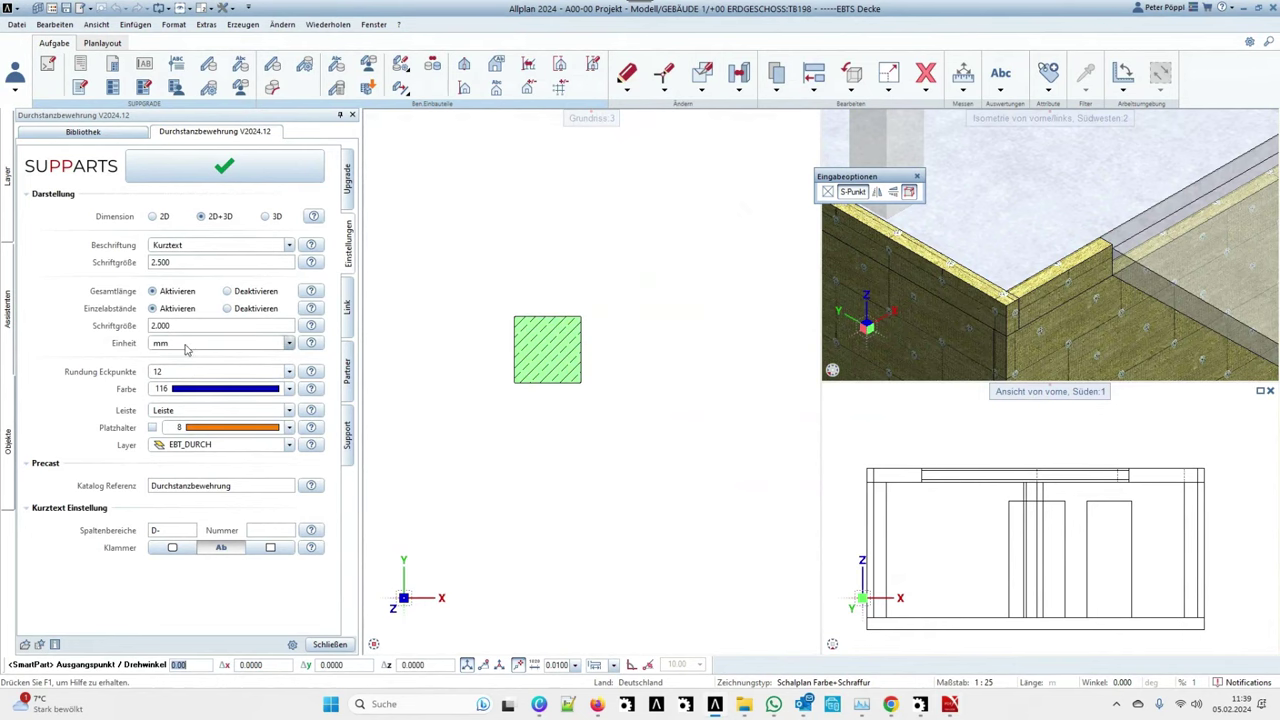
{"action": "left_click", "coordinate": [168, 371]}
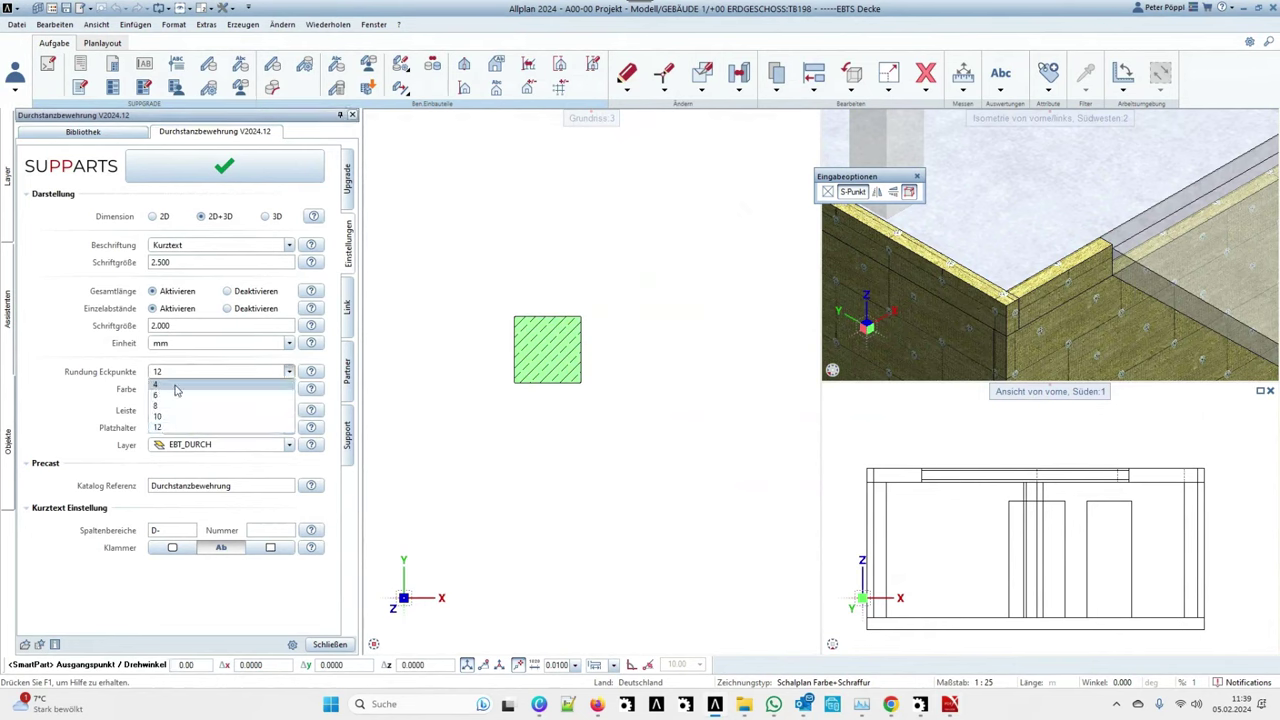
{"action": "left_click", "coordinate": [166, 385]}
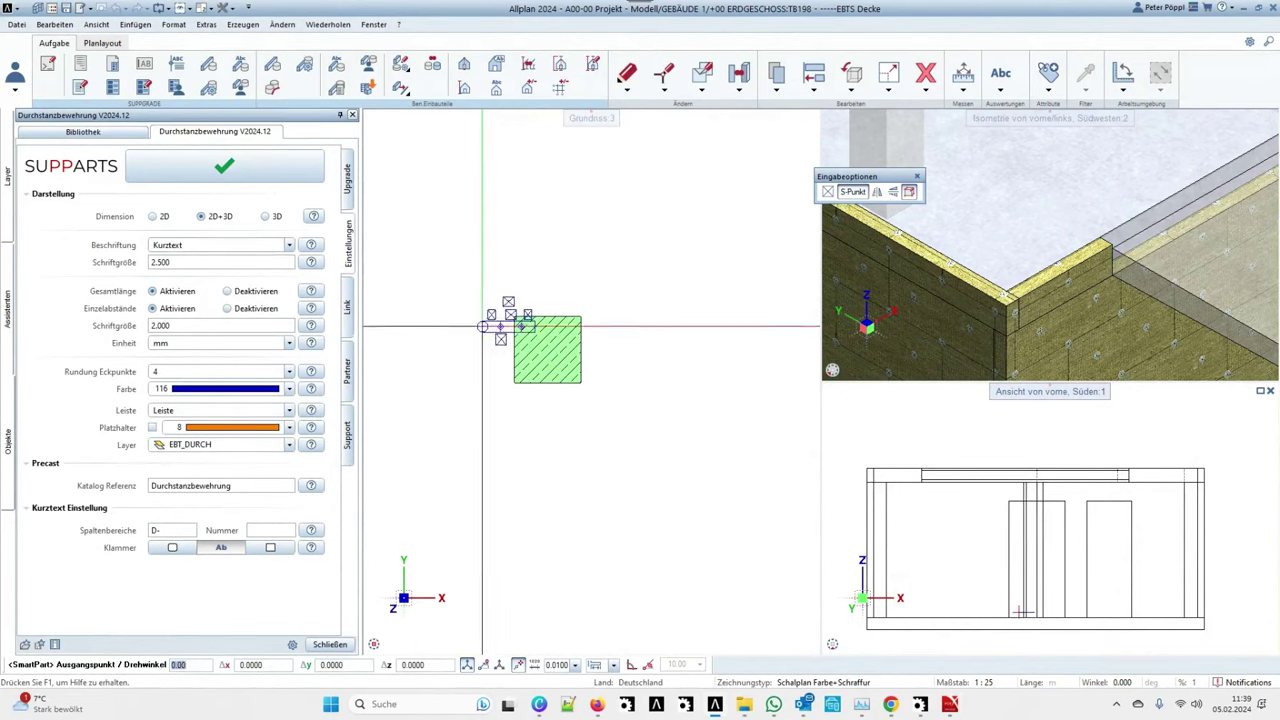
Place one rail at the column's upper-right corner in the floor plan with a Δy offset of -0.05, and end the placement.
{"action": "left_click", "coordinate": [347, 184]}
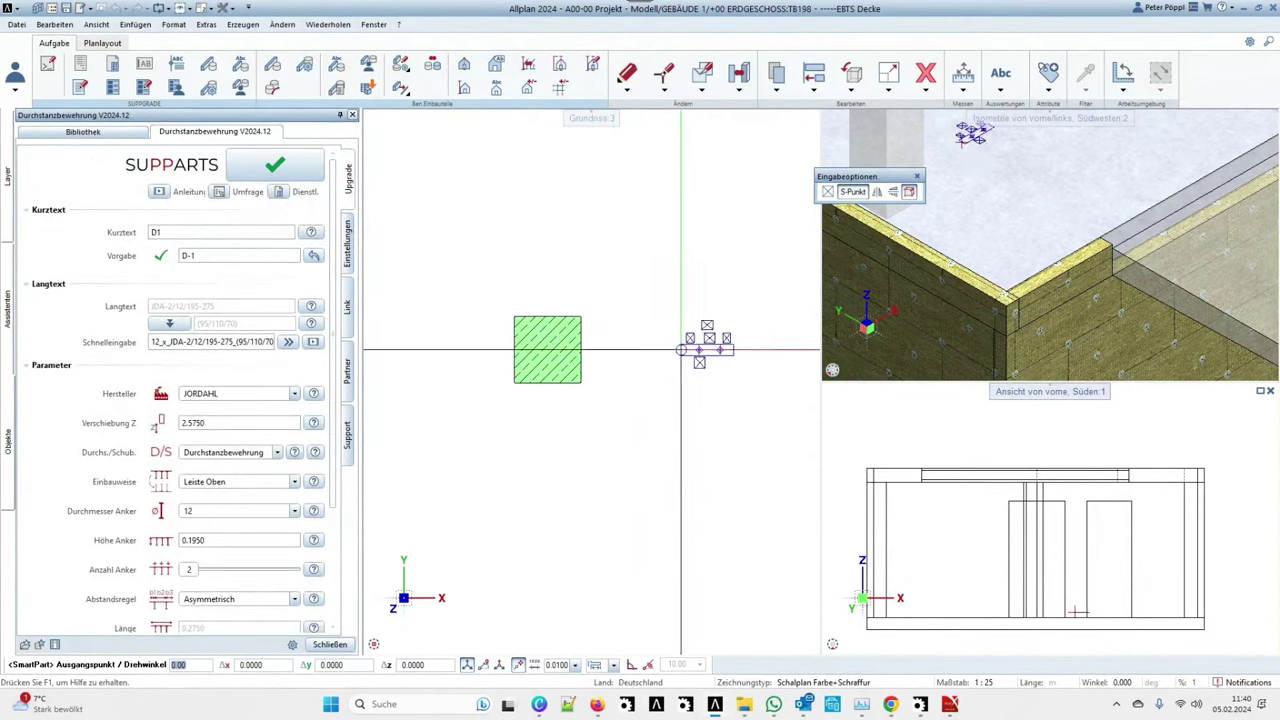
{"action": "scroll", "coordinate": [600, 312], "scroll_direction": "up", "scroll_amount": 4}
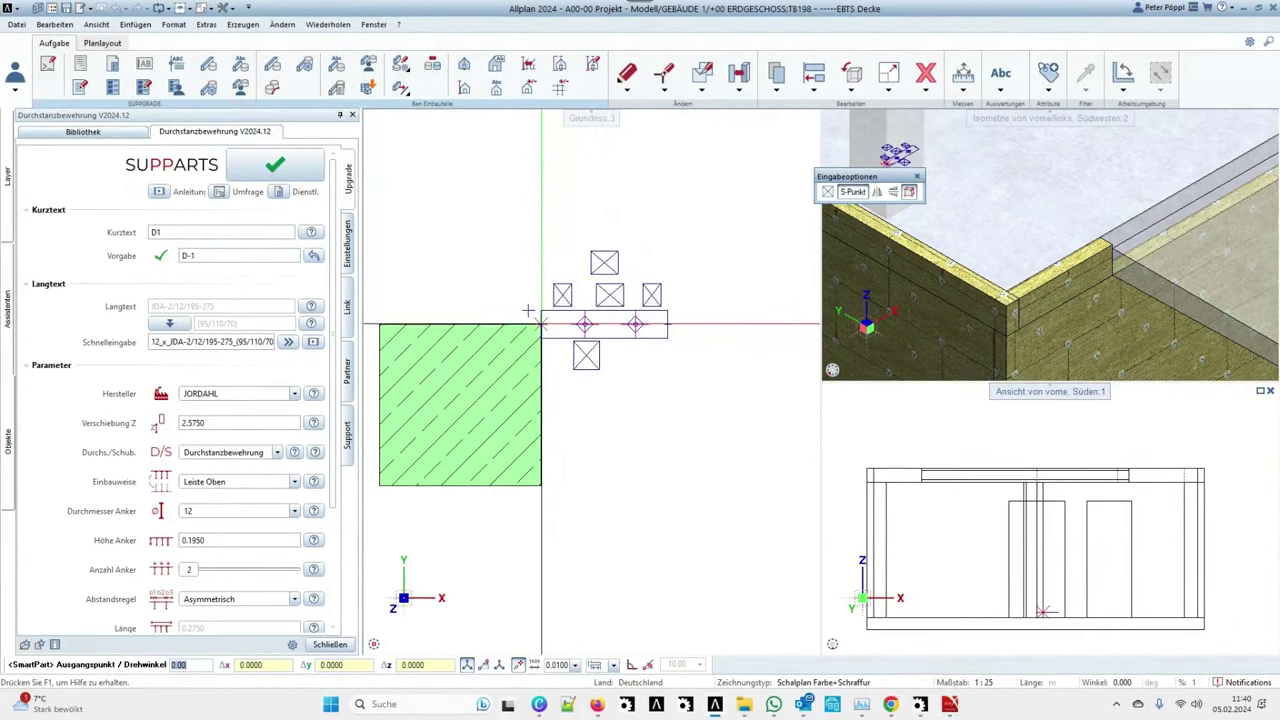
{"action": "key", "text": "Tab"}
{"action": "key", "text": "Tab"}
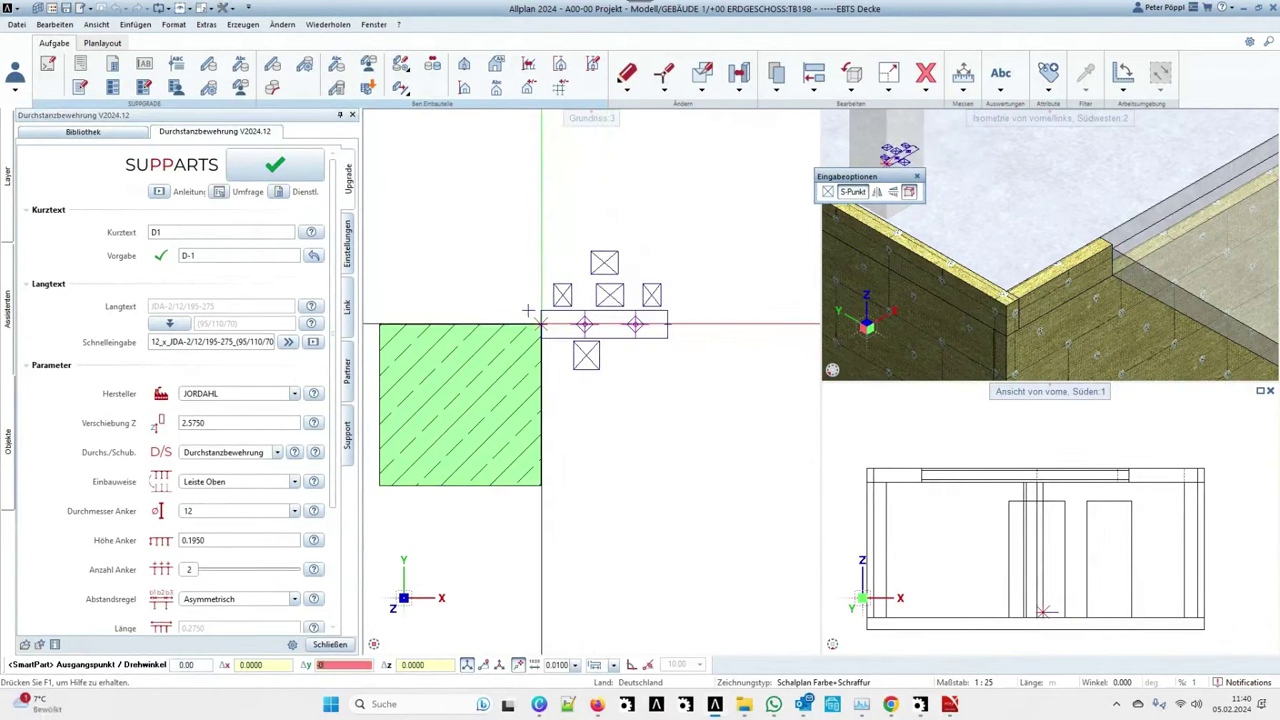
{"action": "type", "text": "0.05"}
{"action": "key", "text": "Return"}
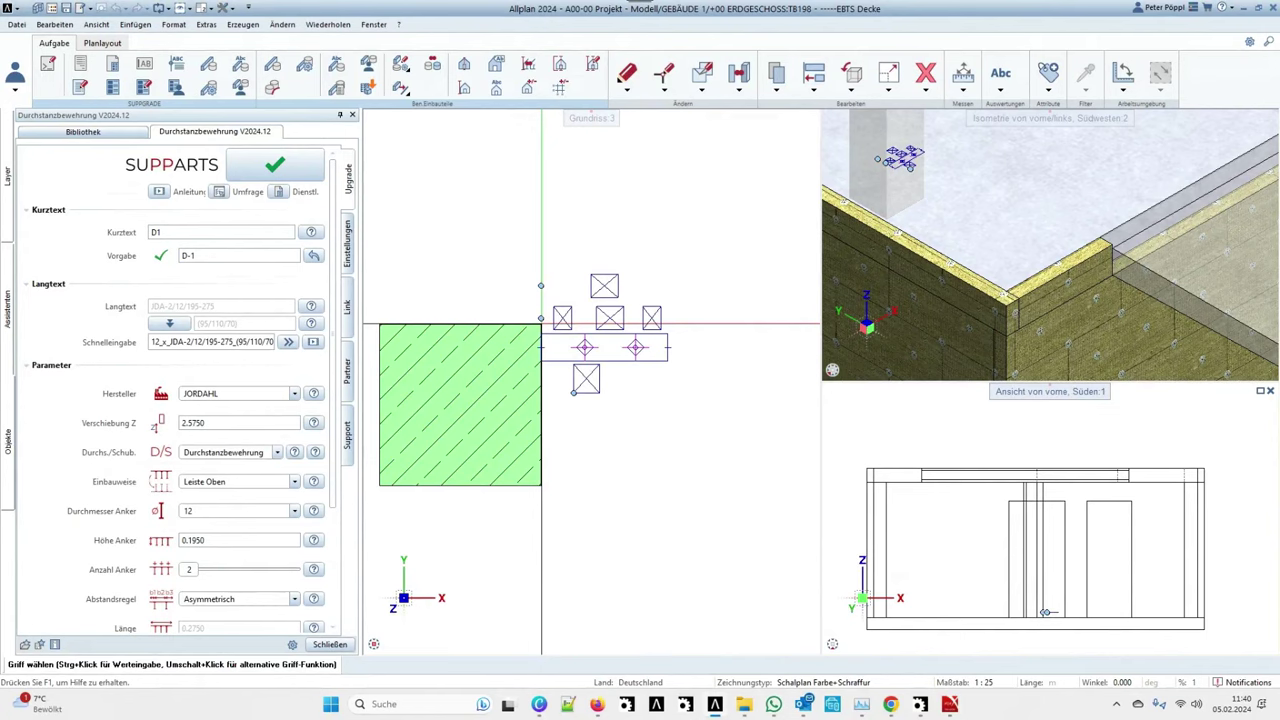
{"action": "scroll", "coordinate": [467, 318], "scroll_direction": "down", "scroll_amount": 3}
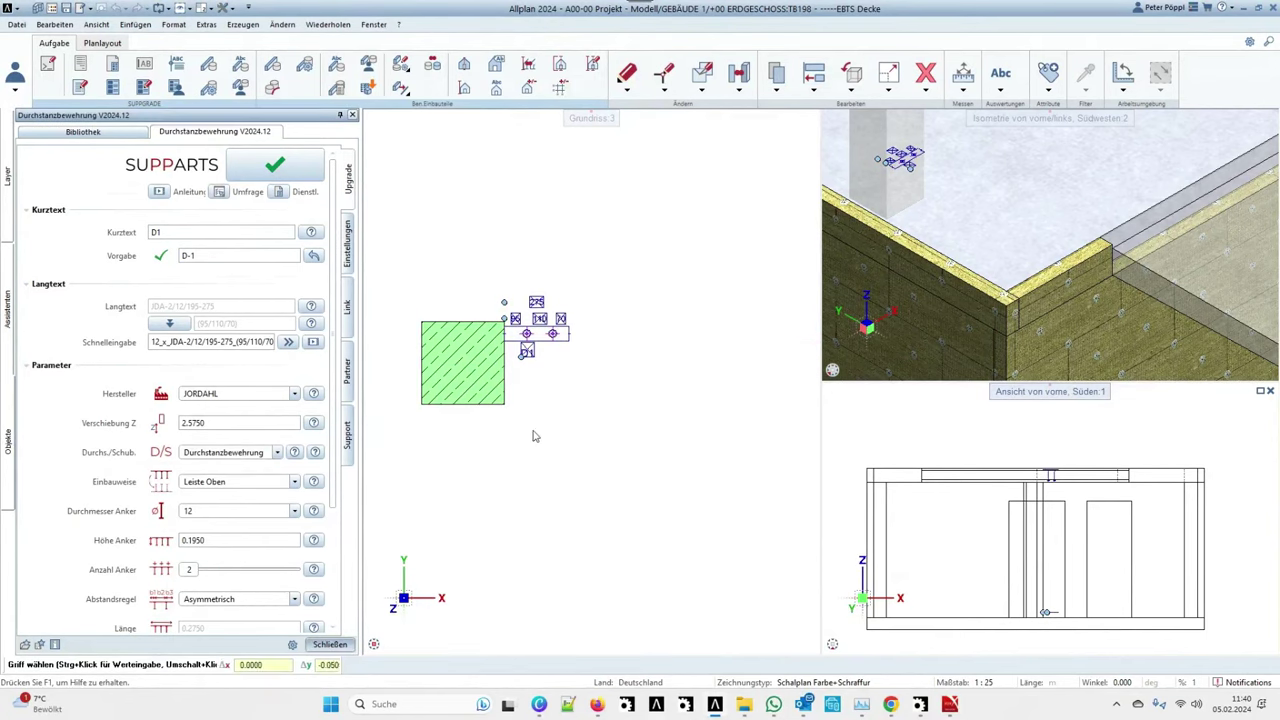
{"action": "left_click", "coordinate": [504, 318], "text": "shift"}
{"action": "scroll", "coordinate": [545, 315], "scroll_direction": "up", "scroll_amount": 3}
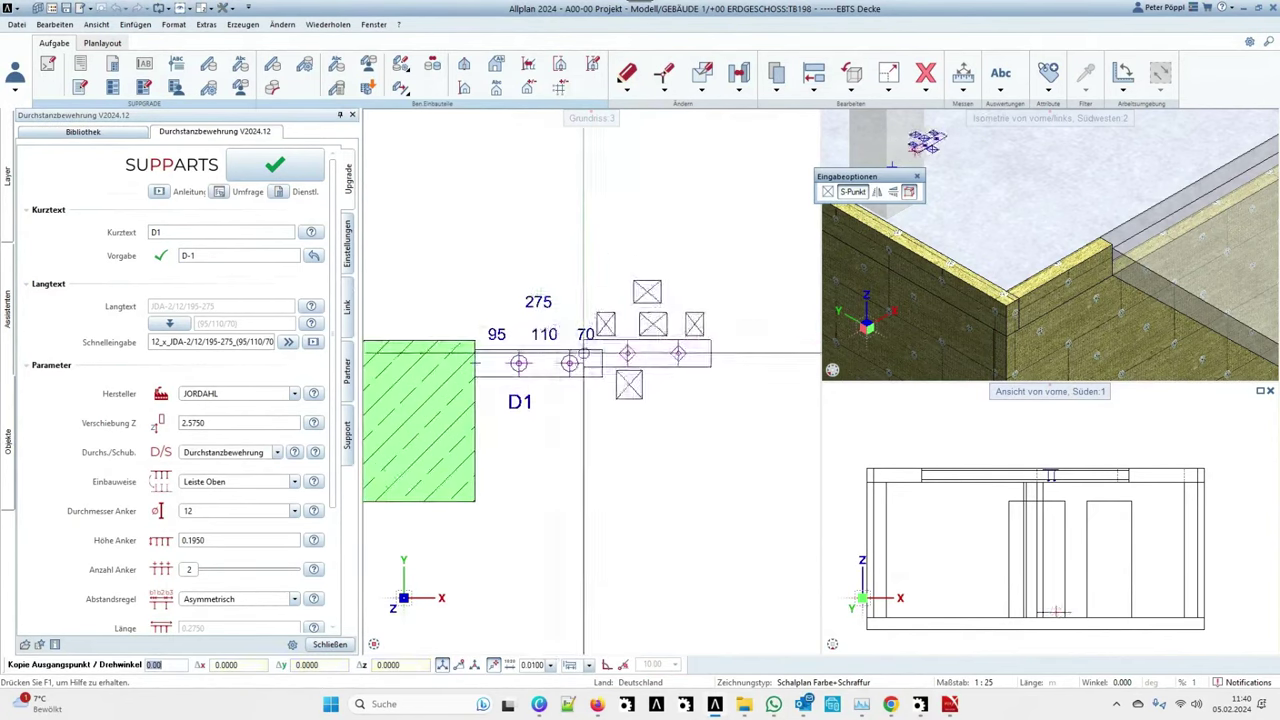
{"action": "key", "text": "Escape"}
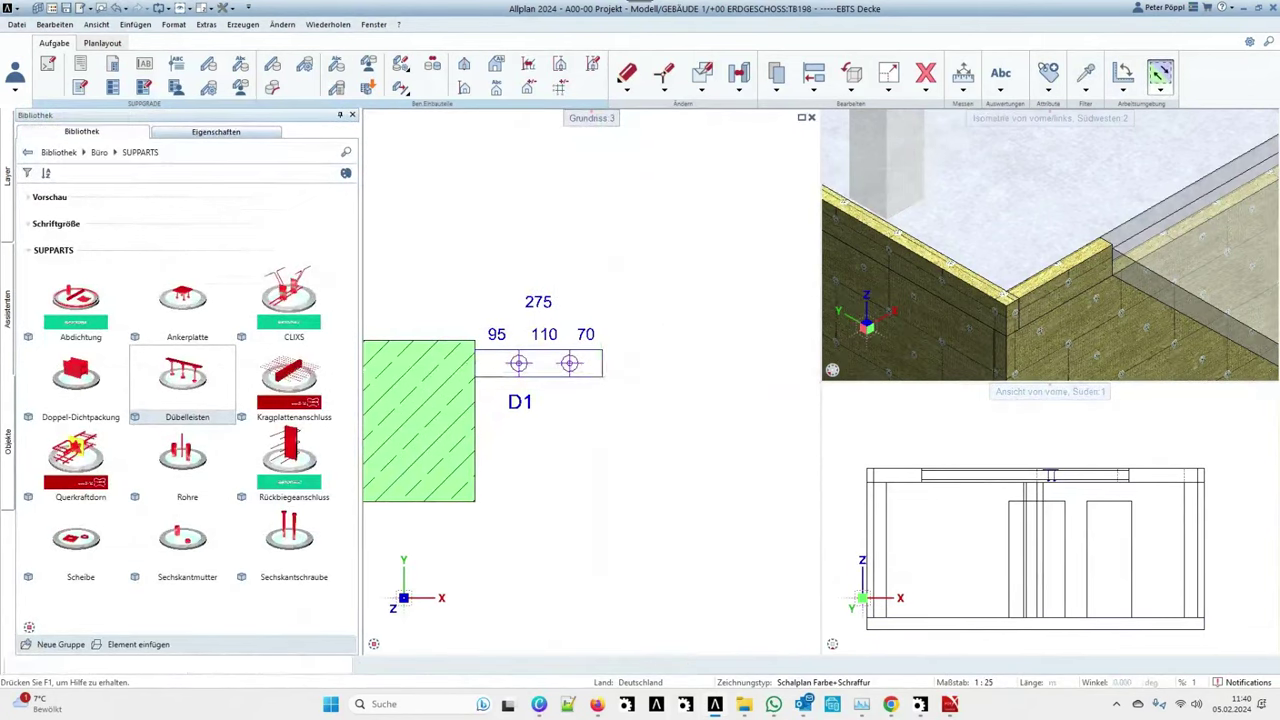
Reopen the placed rail, move its spacing and total-length dimensions closer above it and its label centrally below it, and close the properties.
{"action": "double_click", "coordinate": [490, 363]}
{"action": "scroll", "coordinate": [486, 330], "scroll_direction": "up", "scroll_amount": 2}
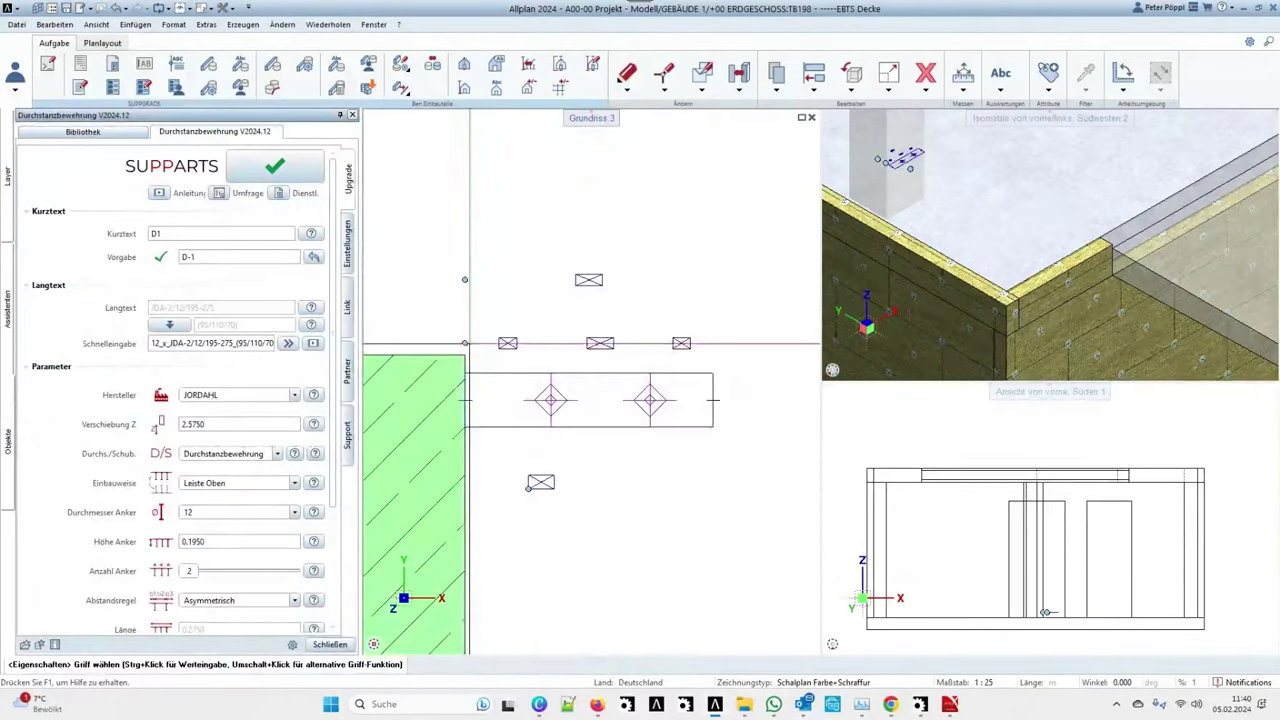
{"action": "left_click", "coordinate": [464, 343]}
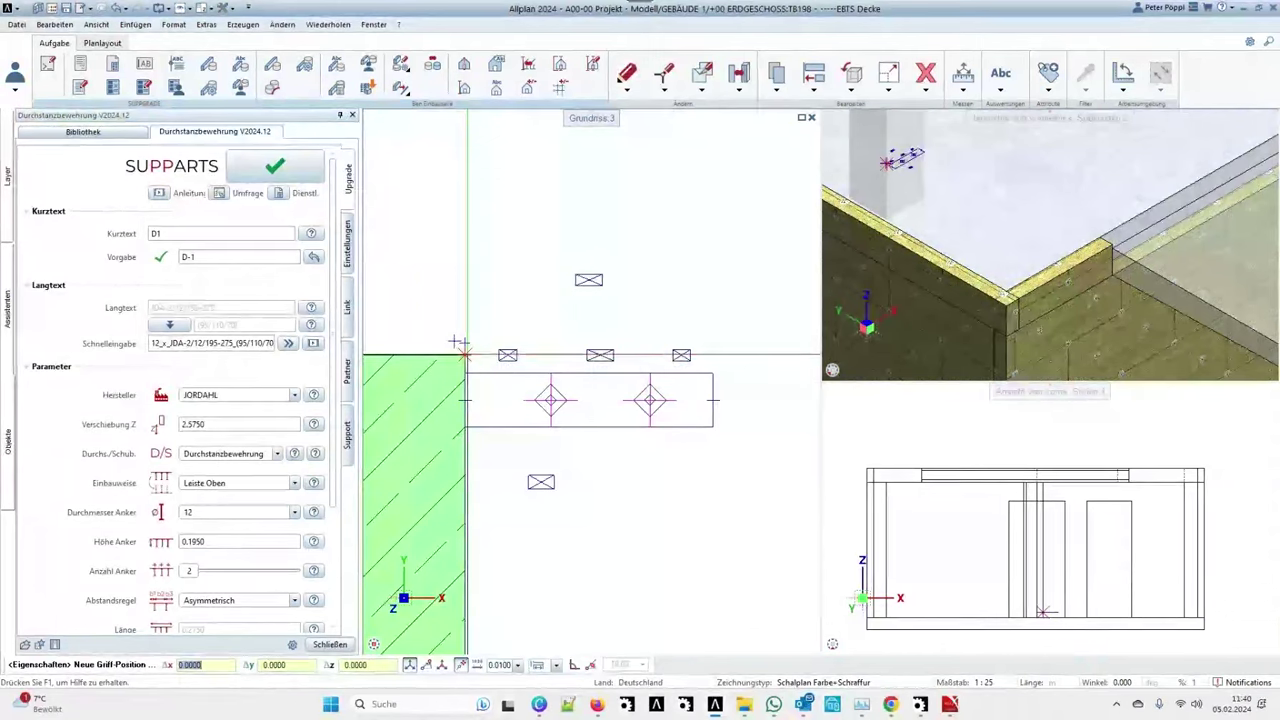
{"action": "left_click", "coordinate": [464, 325]}
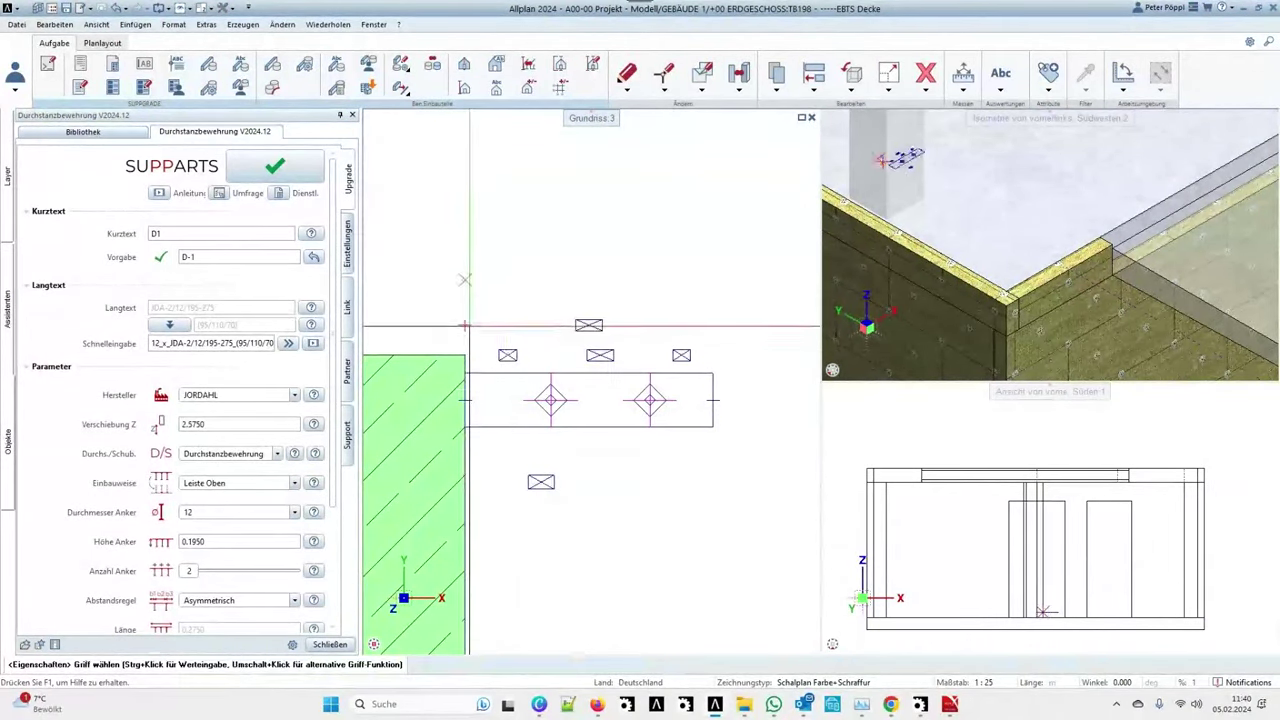
{"action": "left_click", "coordinate": [528, 489]}
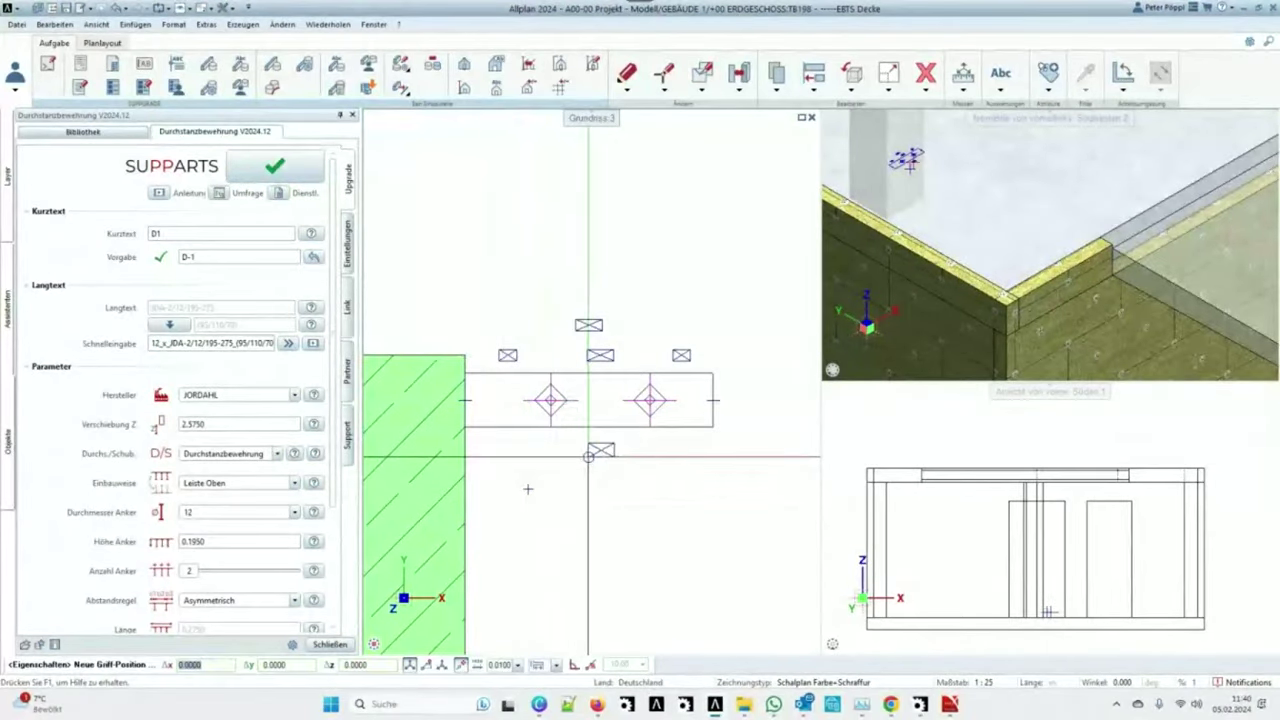
{"action": "left_click", "coordinate": [588, 457]}
{"action": "left_click", "coordinate": [349, 243]}
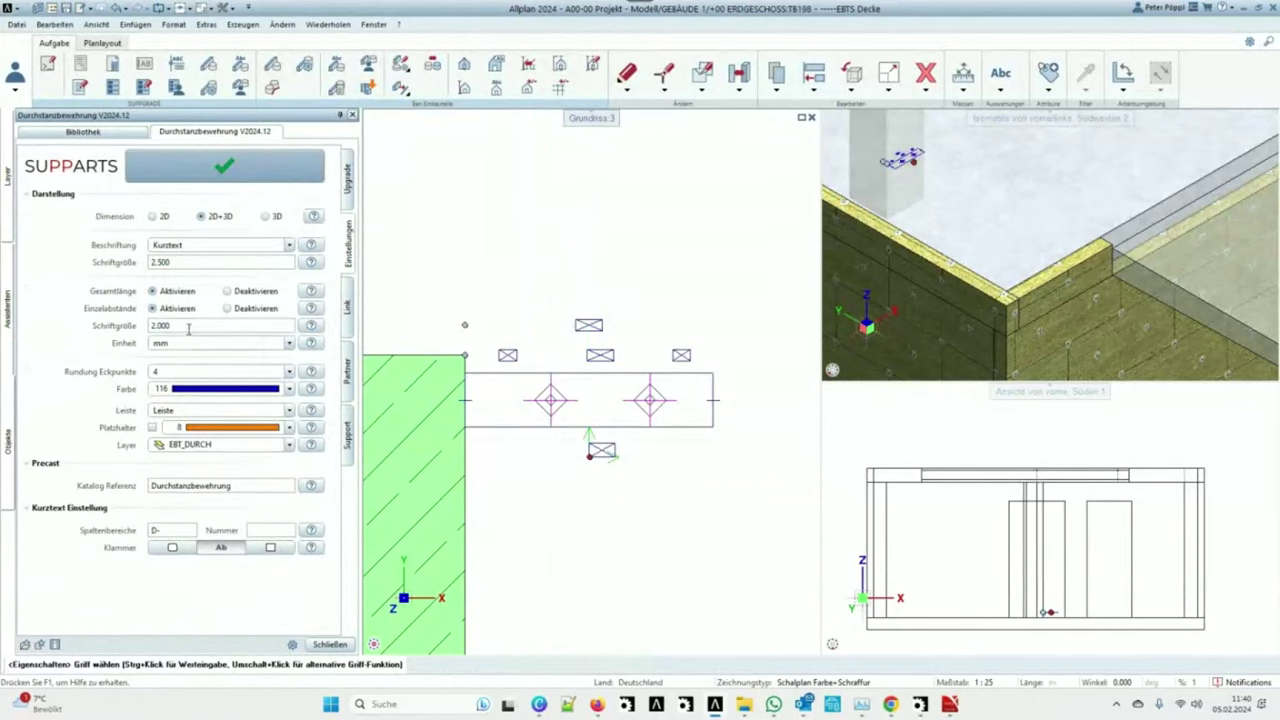
{"action": "left_click", "coordinate": [330, 645]}
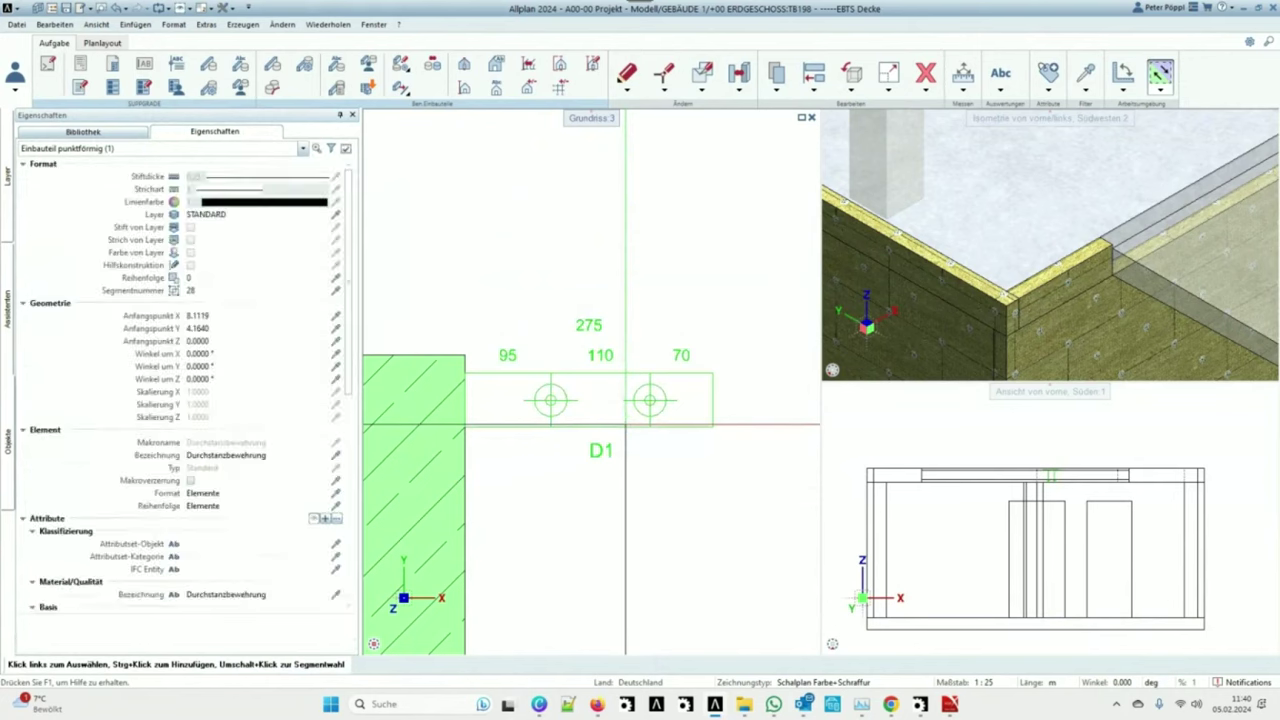
Adopt the suggested designation D-1 as the placed rail's Kurztext and close its properties.
{"action": "double_click", "coordinate": [464, 399]}
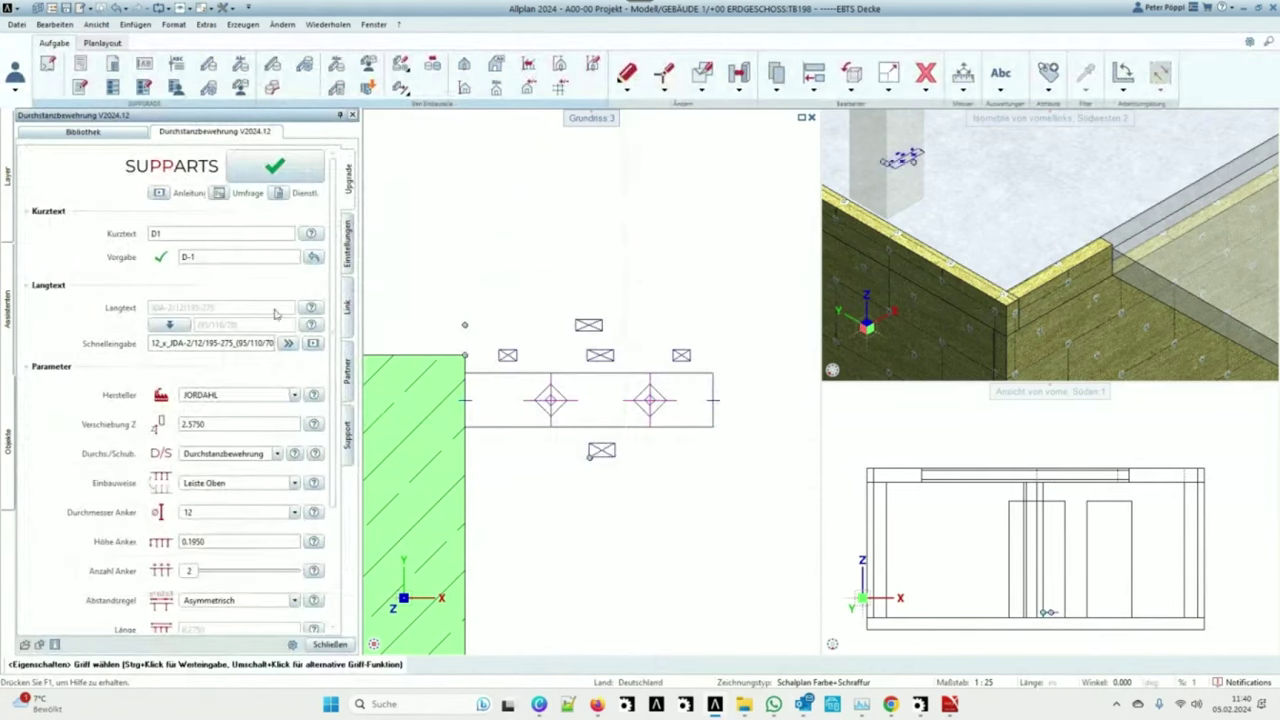
{"action": "left_click", "coordinate": [313, 257]}
{"action": "left_click", "coordinate": [329, 644]}
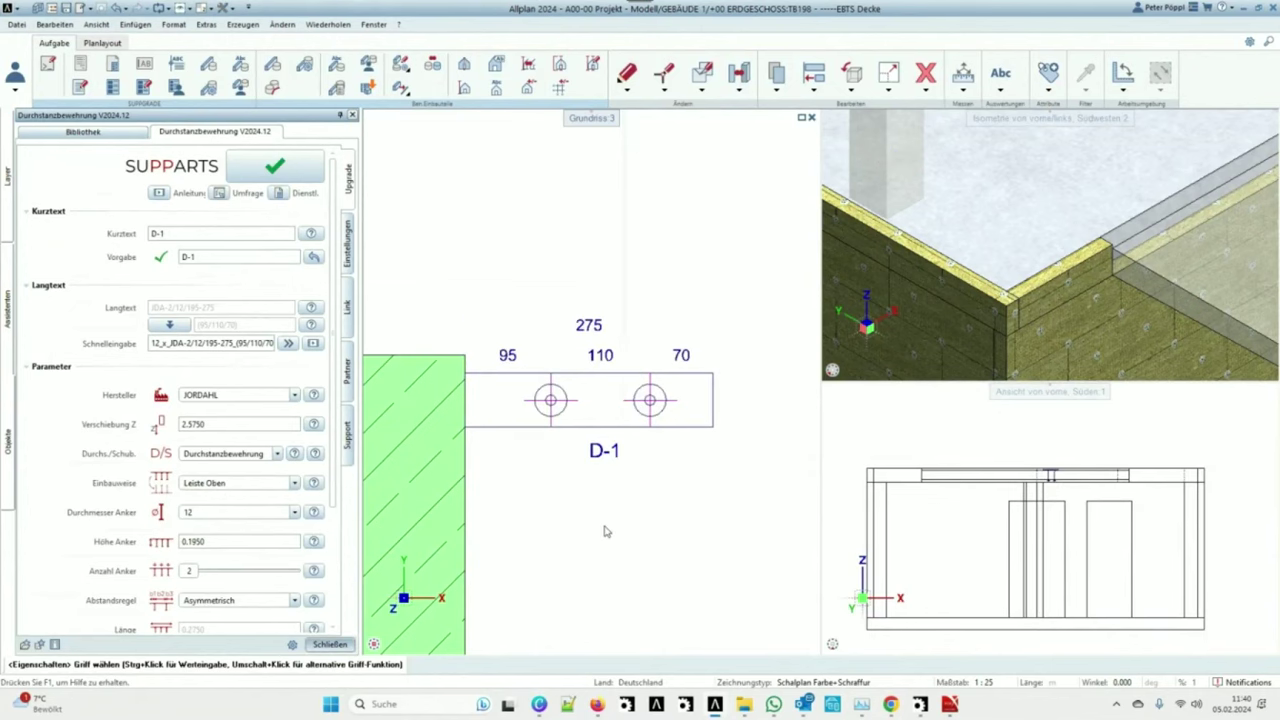
Start a new rail from the placed D-1 rail and copy the element designation "24 x JDA-2/12/195-280 (70/140/70)" from Jordahl Durchstanzen.pdf.
{"action": "scroll", "coordinate": [566, 426], "scroll_direction": "down", "scroll_amount": 2}
{"action": "double_click", "coordinate": [566, 426]}
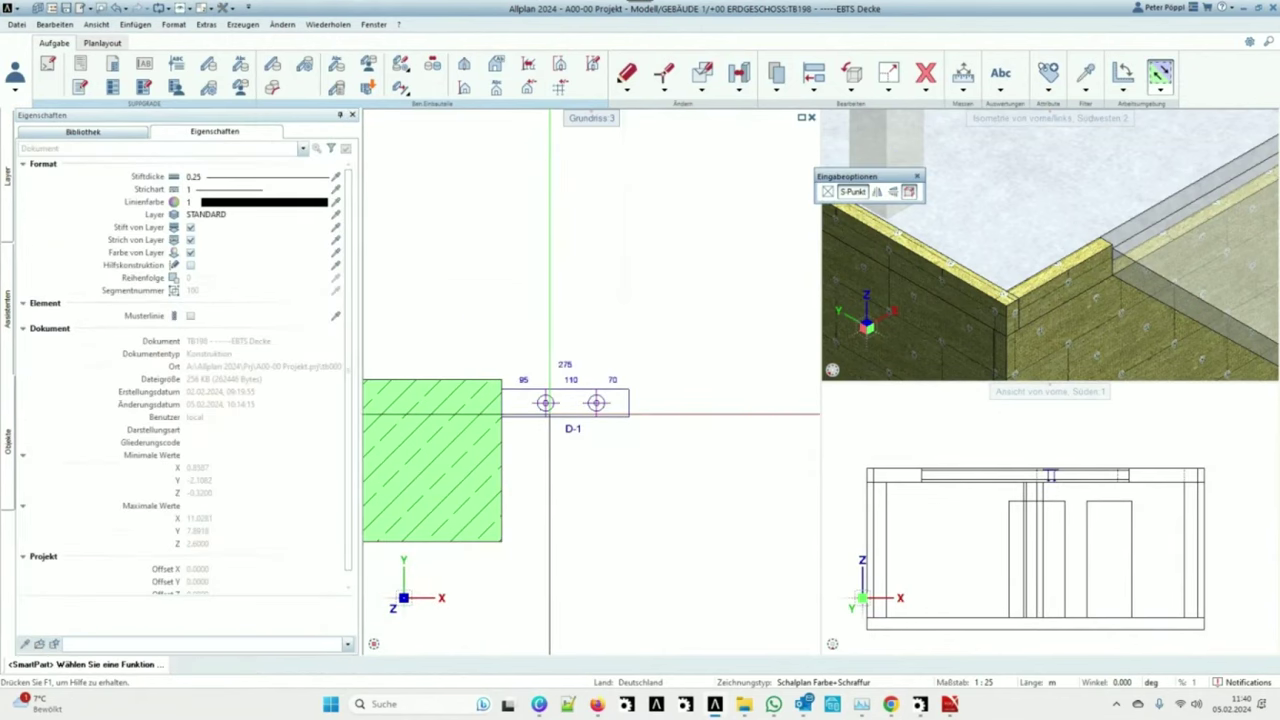
{"action": "left_click", "coordinate": [948, 705]}
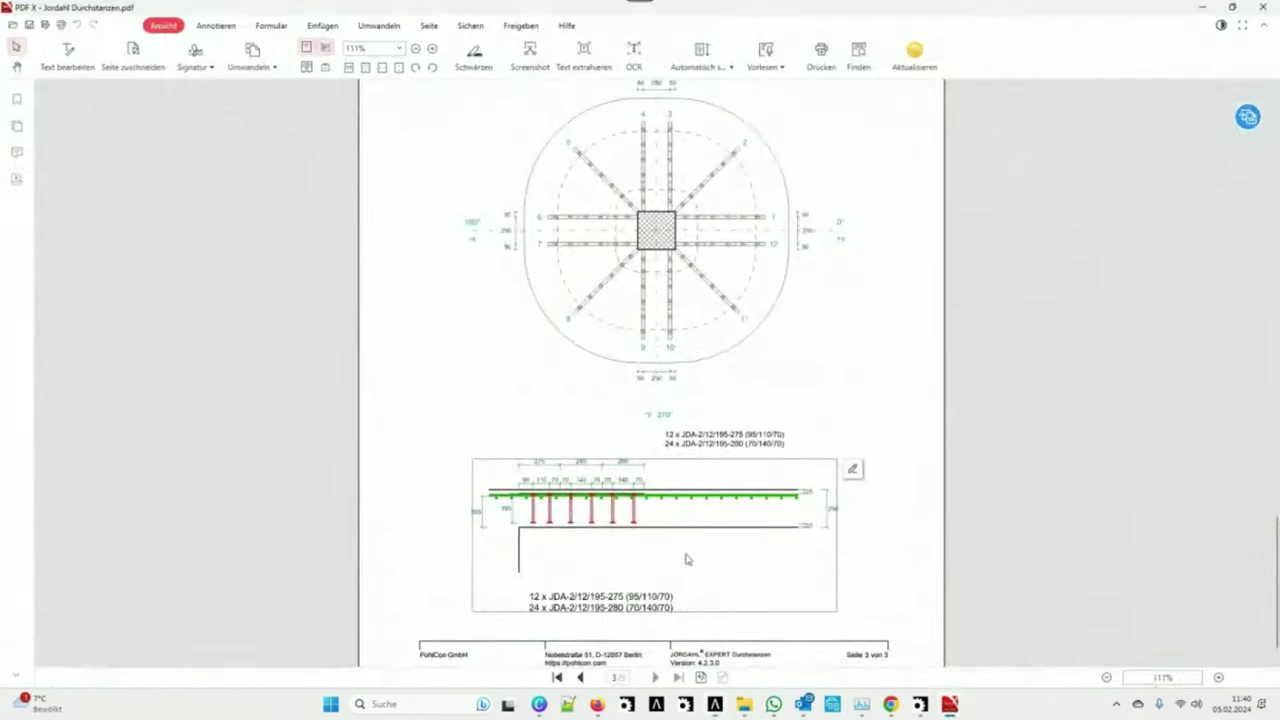
{"action": "scroll", "coordinate": [601, 416], "scroll_direction": "down", "scroll_amount": 10}
{"action": "scroll", "coordinate": [595, 360], "scroll_direction": "up", "scroll_amount": 5}
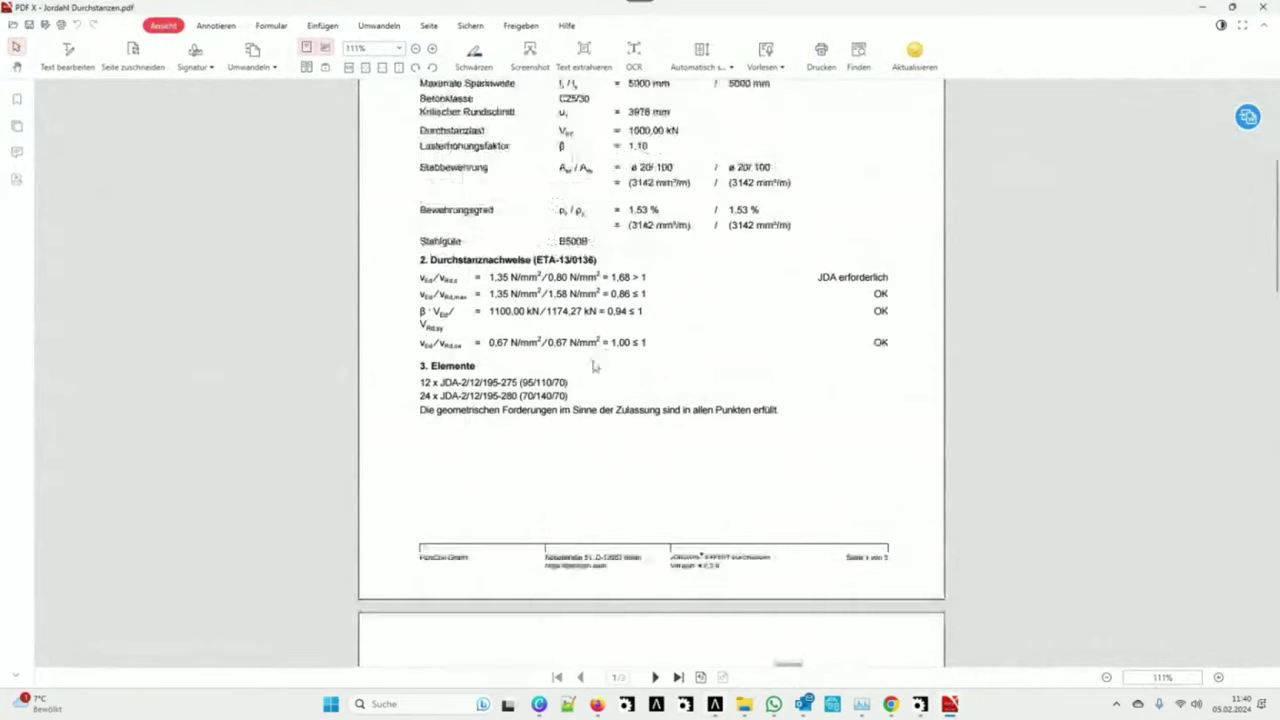
{"action": "left_click_drag", "start_coordinate": [538, 392], "coordinate": [419, 396]}
{"action": "key", "text": "ctrl+c"}
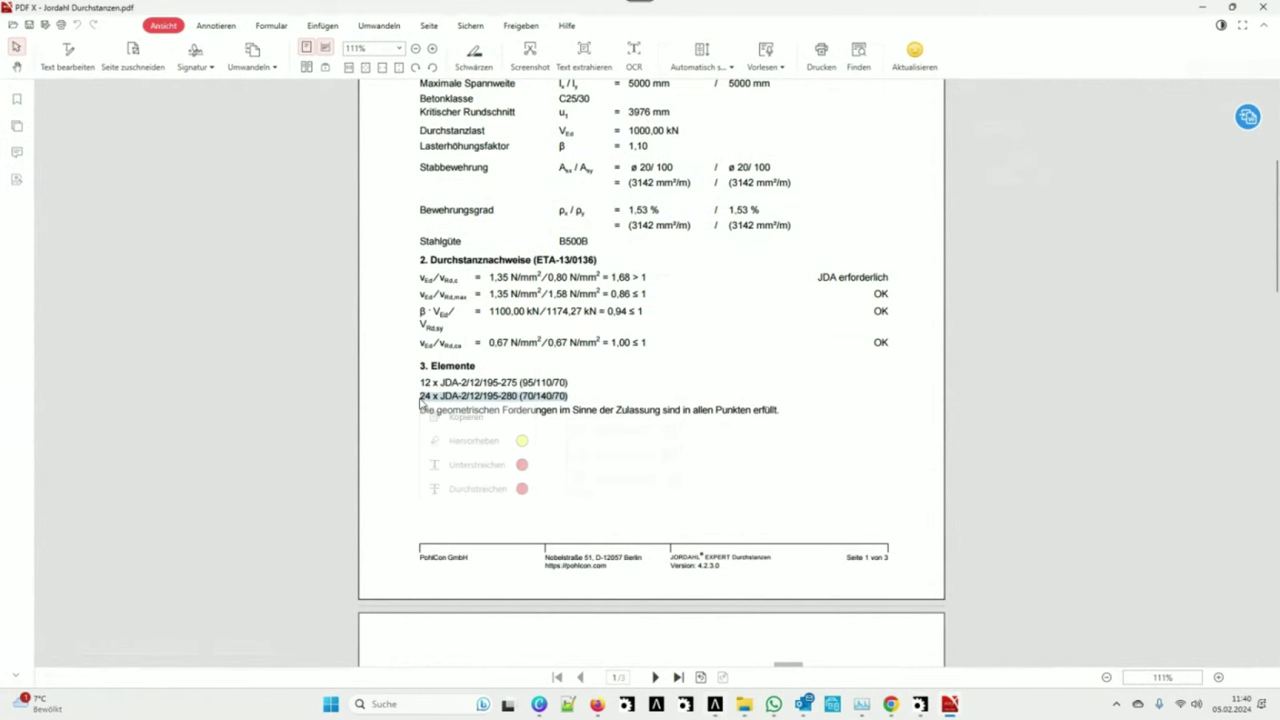
Return to Allplan and apply the copied designation "24 x JDA-2/12/195-280 (70/140/70)" as the new rail's Schnelleingabe.
{"action": "left_click", "coordinate": [1200, 8]}
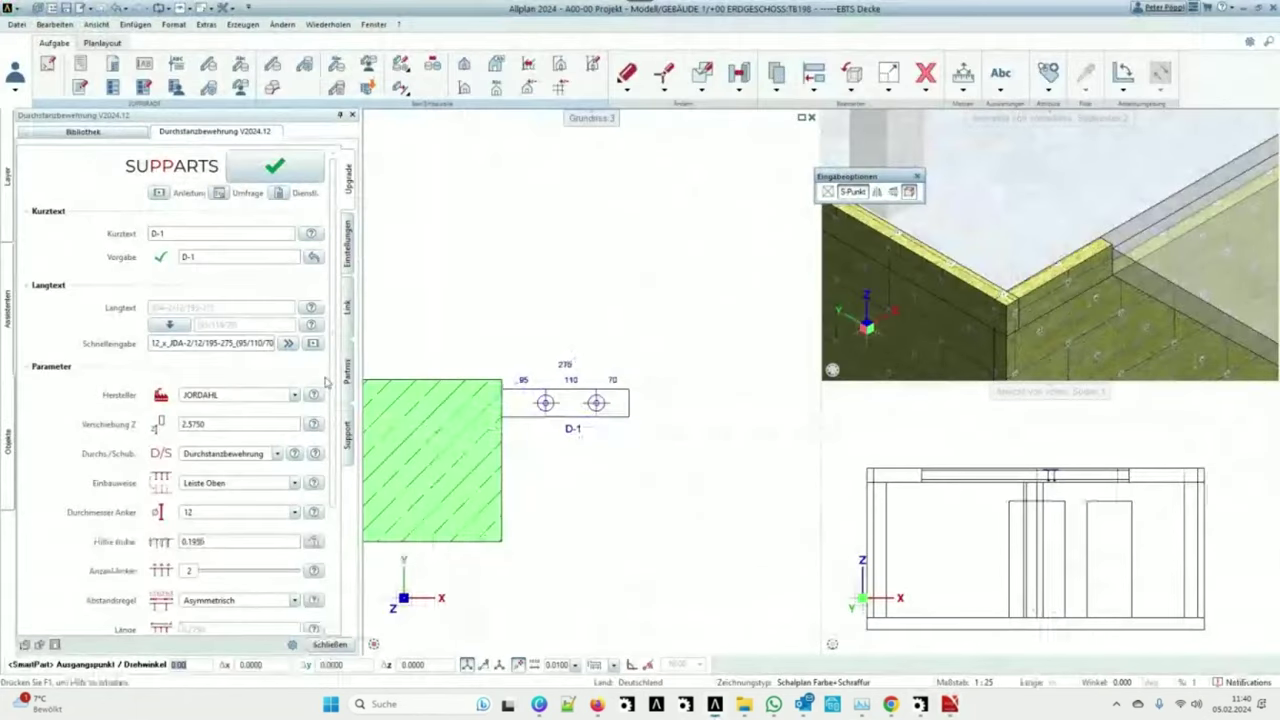
{"action": "left_click", "coordinate": [210, 343]}
{"action": "key", "text": "ctrl+v"}
{"action": "left_click", "coordinate": [288, 343]}
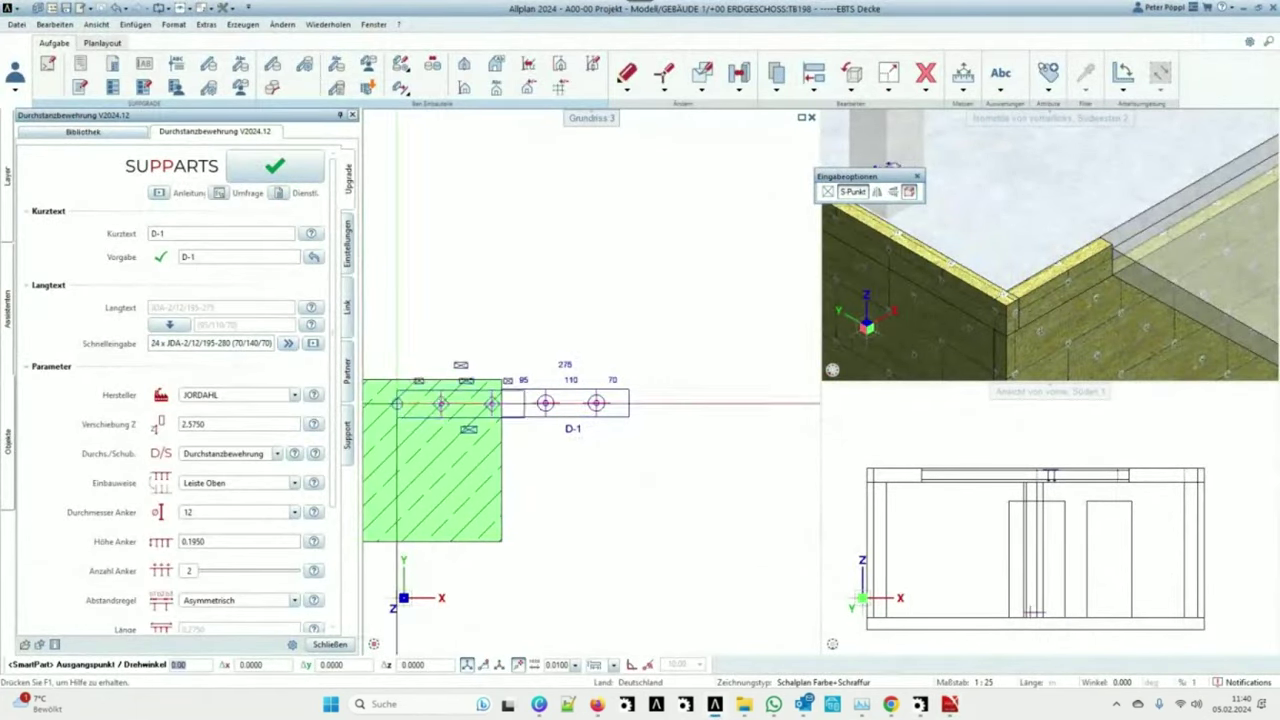
{"action": "left_click", "coordinate": [286, 344]}
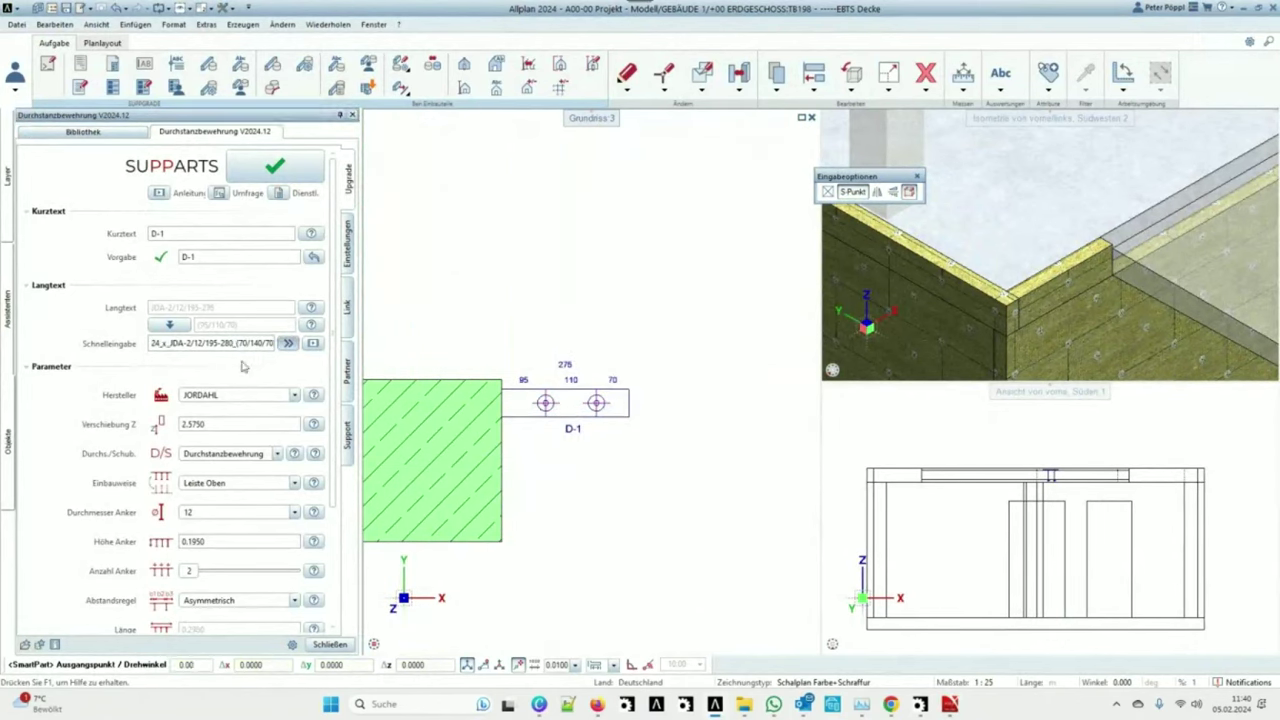
Set the new rail's Farbe to 248 and its Kurztext to D-2.
{"action": "left_click", "coordinate": [348, 258]}
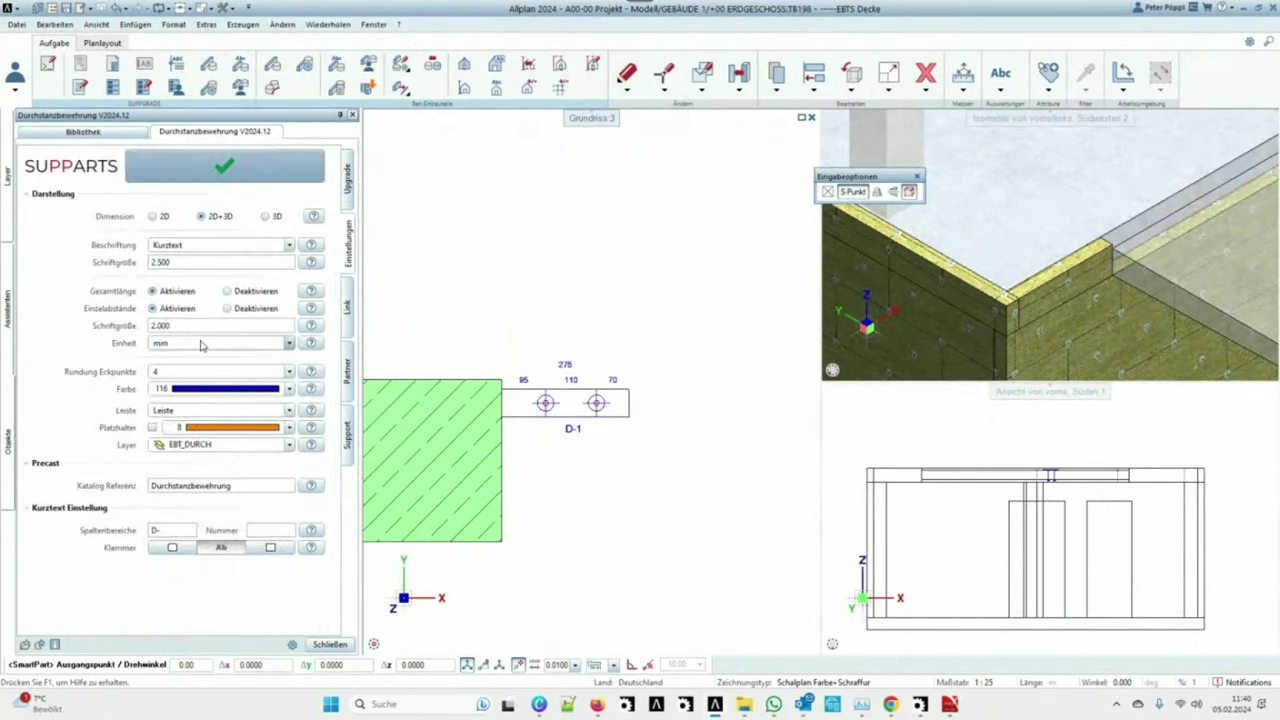
{"action": "left_click", "coordinate": [289, 389]}
{"action": "left_click_drag", "start_coordinate": [295, 525], "coordinate": [287, 613]}
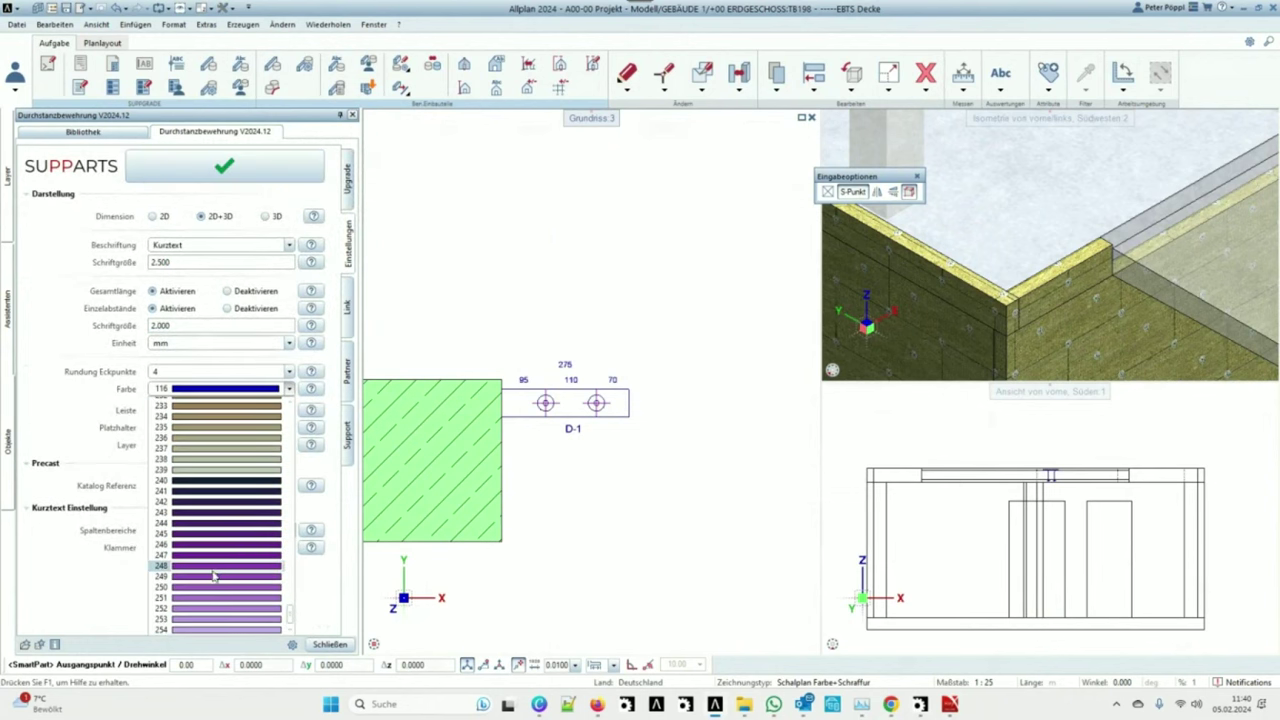
{"action": "left_click", "coordinate": [213, 575]}
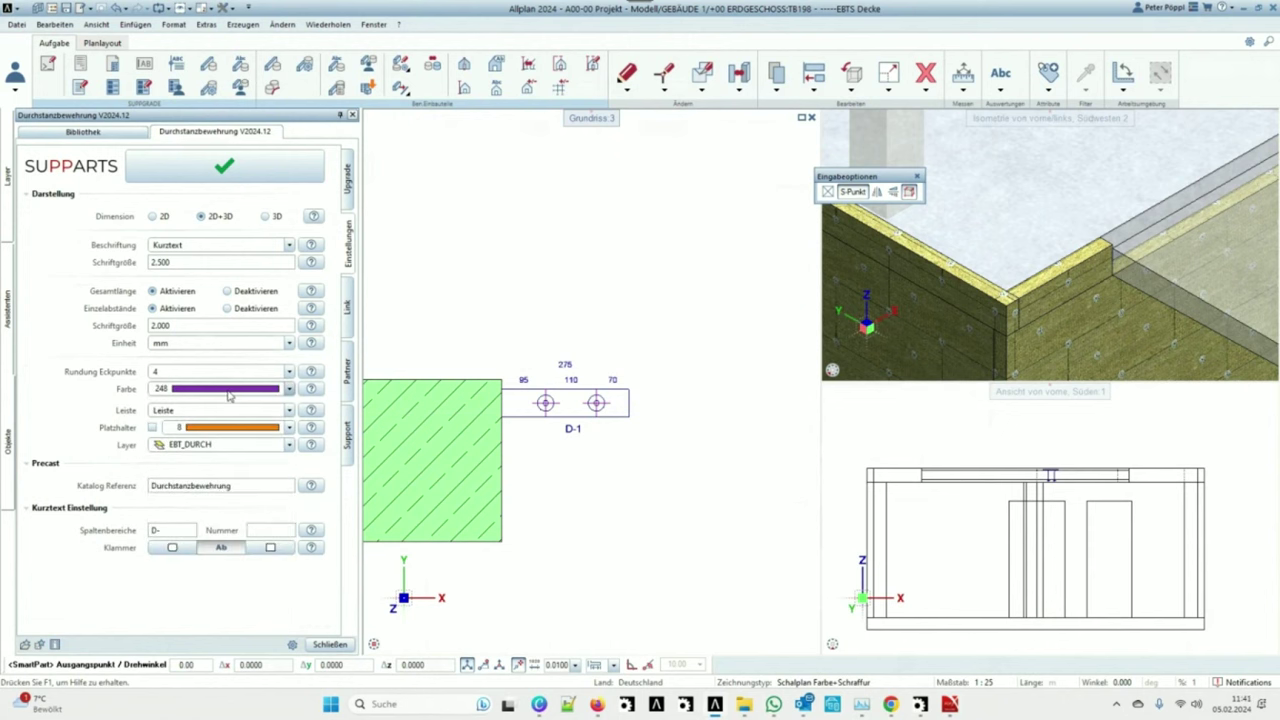
{"action": "left_click", "coordinate": [347, 188]}
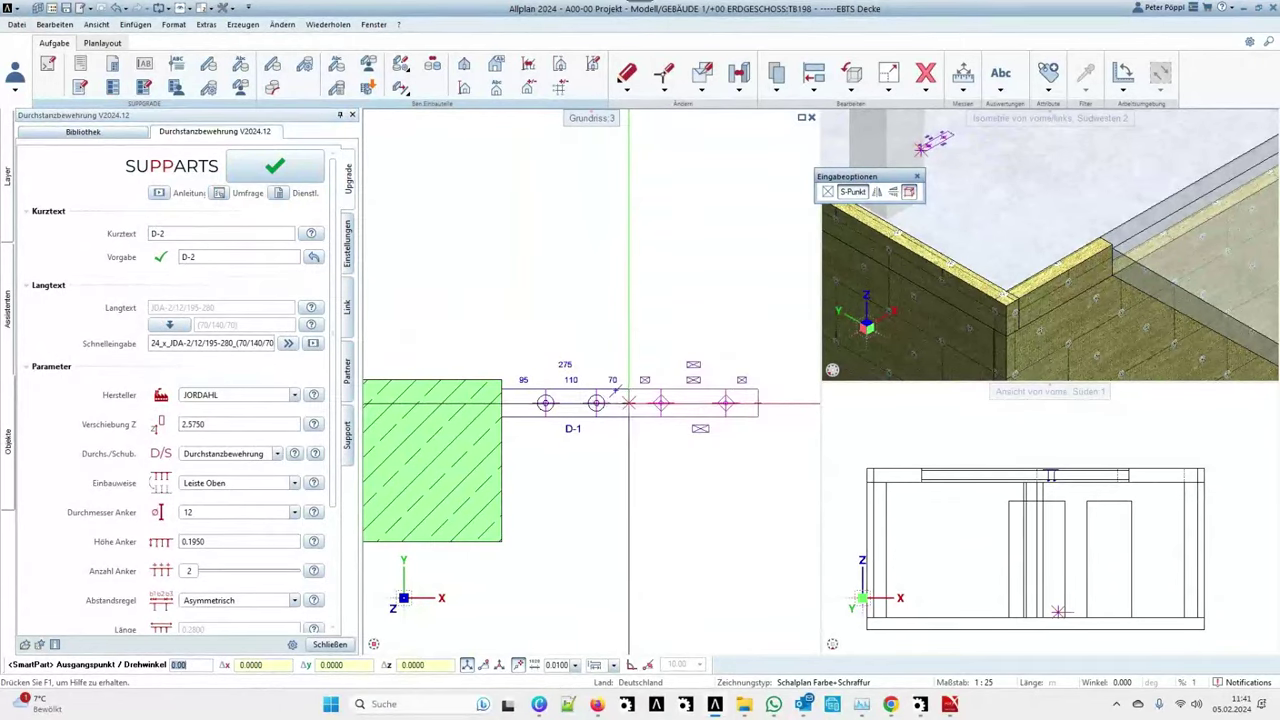
Place a D-2 rail at the outer end of the D-1 rail, add another D-2 at its end, and finish the placement.
{"action": "left_click", "coordinate": [629, 403]}
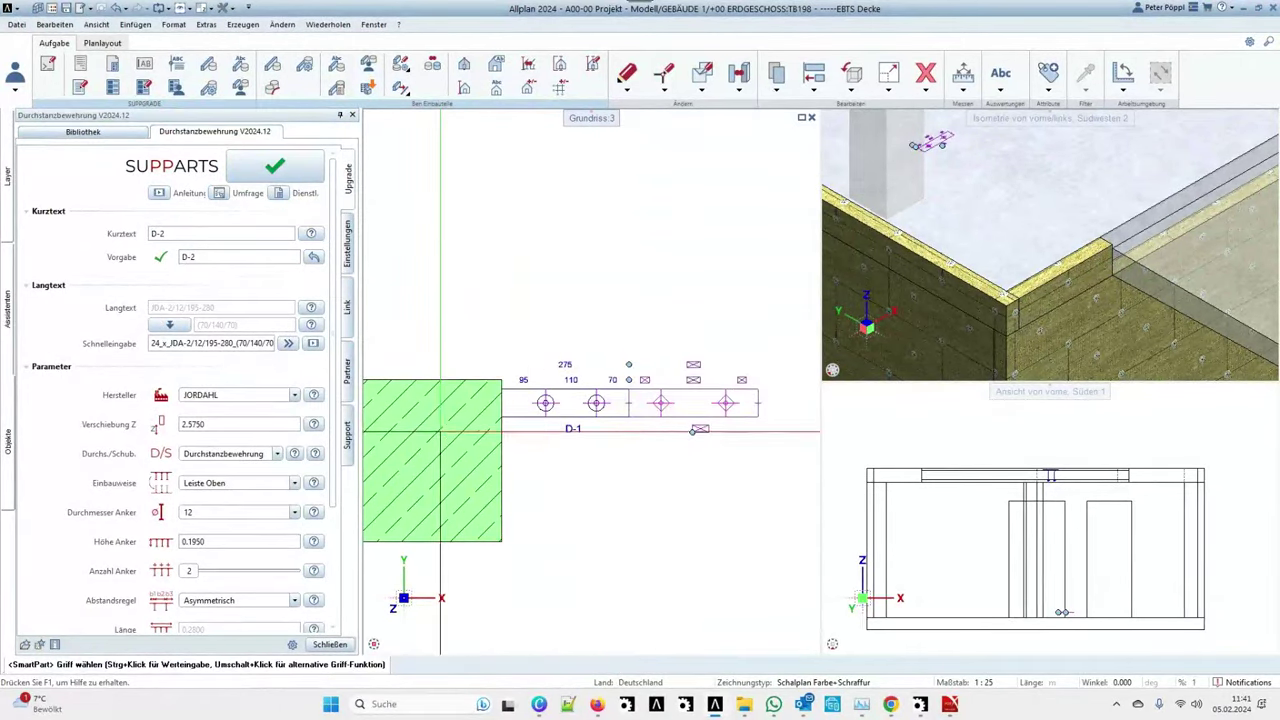
{"action": "scroll", "coordinate": [414, 454], "scroll_direction": "down", "scroll_amount": 1}
{"action": "scroll", "coordinate": [557, 430], "scroll_direction": "up", "scroll_amount": 2}
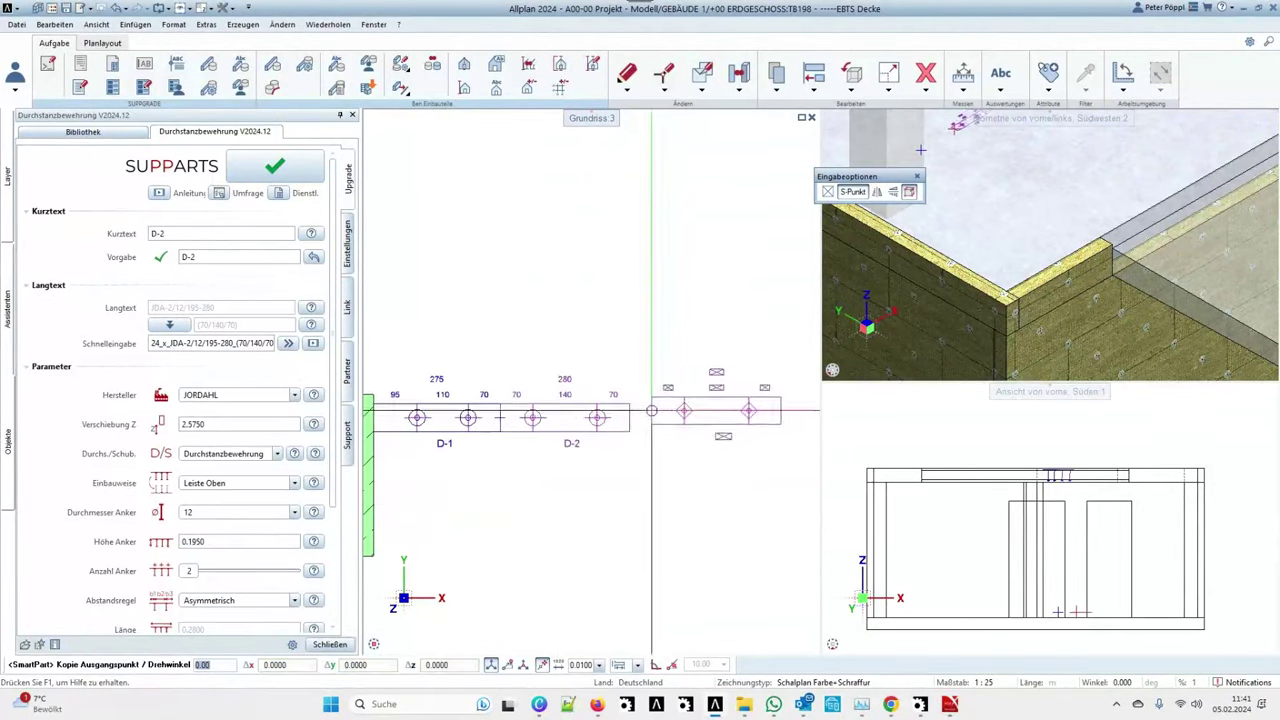
{"action": "double_click", "coordinate": [590, 462]}
{"action": "scroll", "coordinate": [610, 450], "scroll_direction": "down", "scroll_amount": 1}
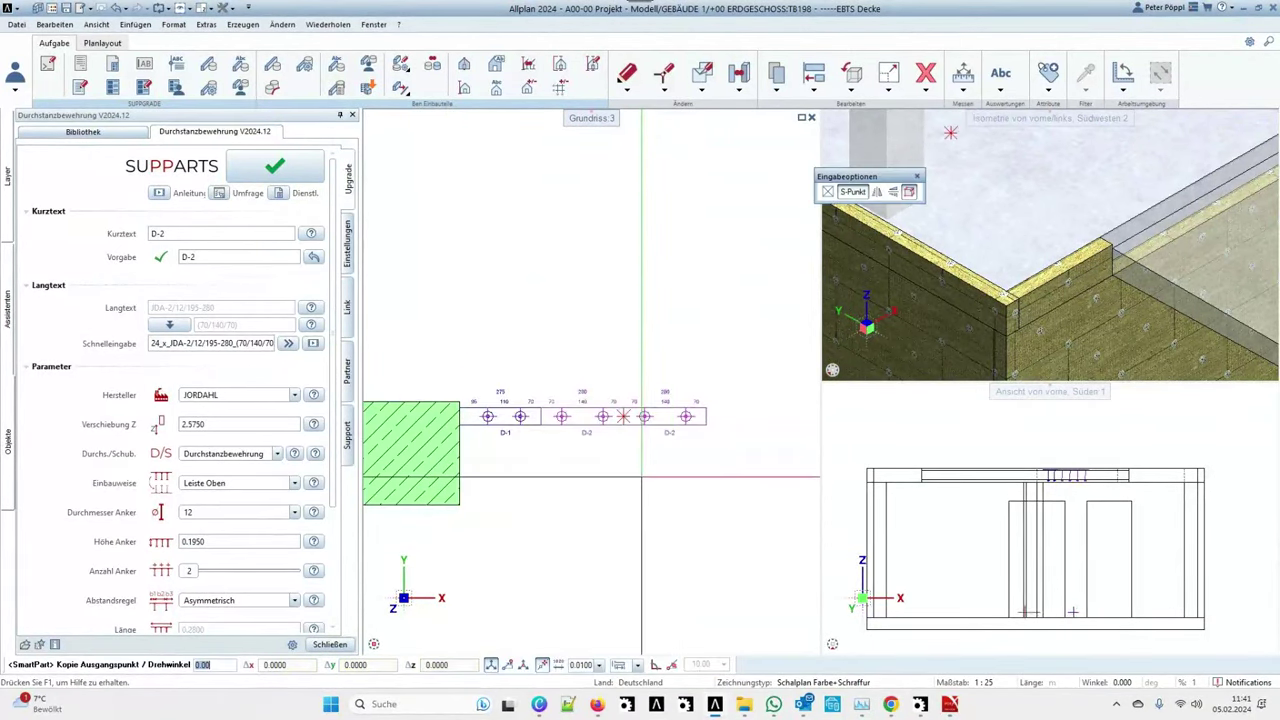
{"action": "key", "text": "Escape"}
Copy the row of three rails twice into the free area above the column, using the row's column-side end as reference, and end copying.
{"action": "scroll", "coordinate": [666, 438], "scroll_direction": "down", "scroll_amount": 1}
{"action": "key", "text": "ctrl+c"}
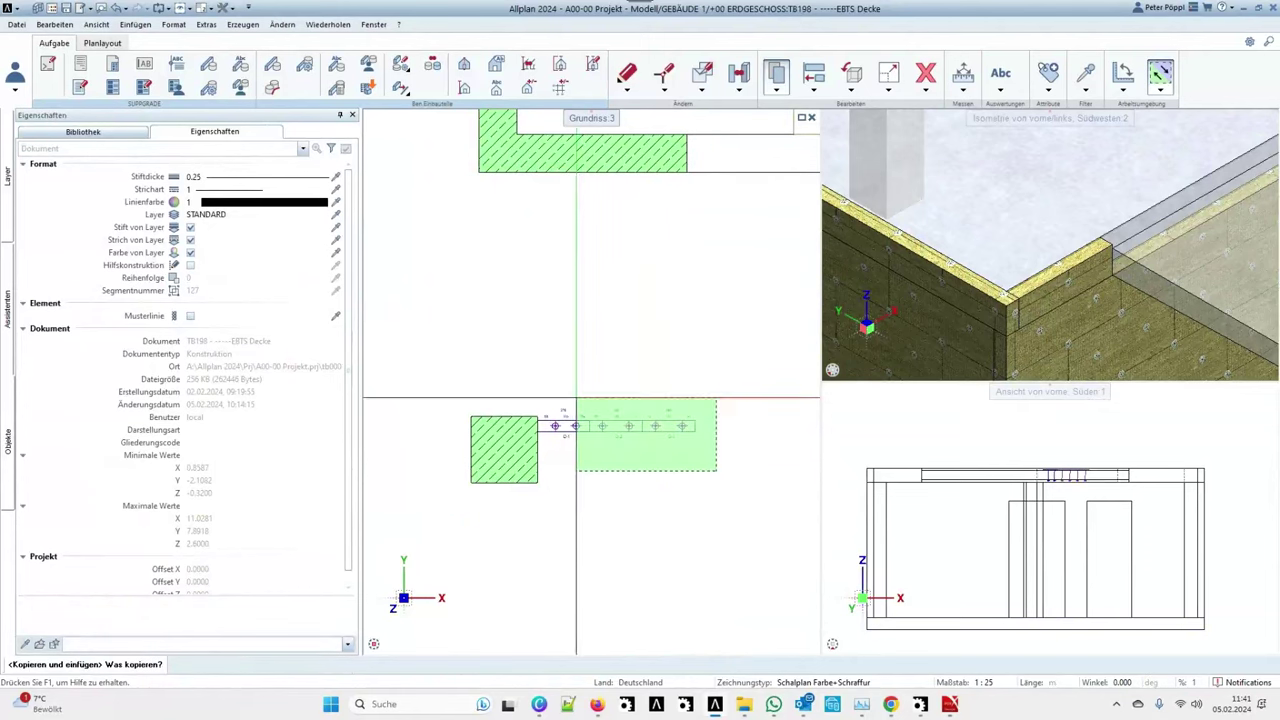
{"action": "left_click", "coordinate": [560, 383]}
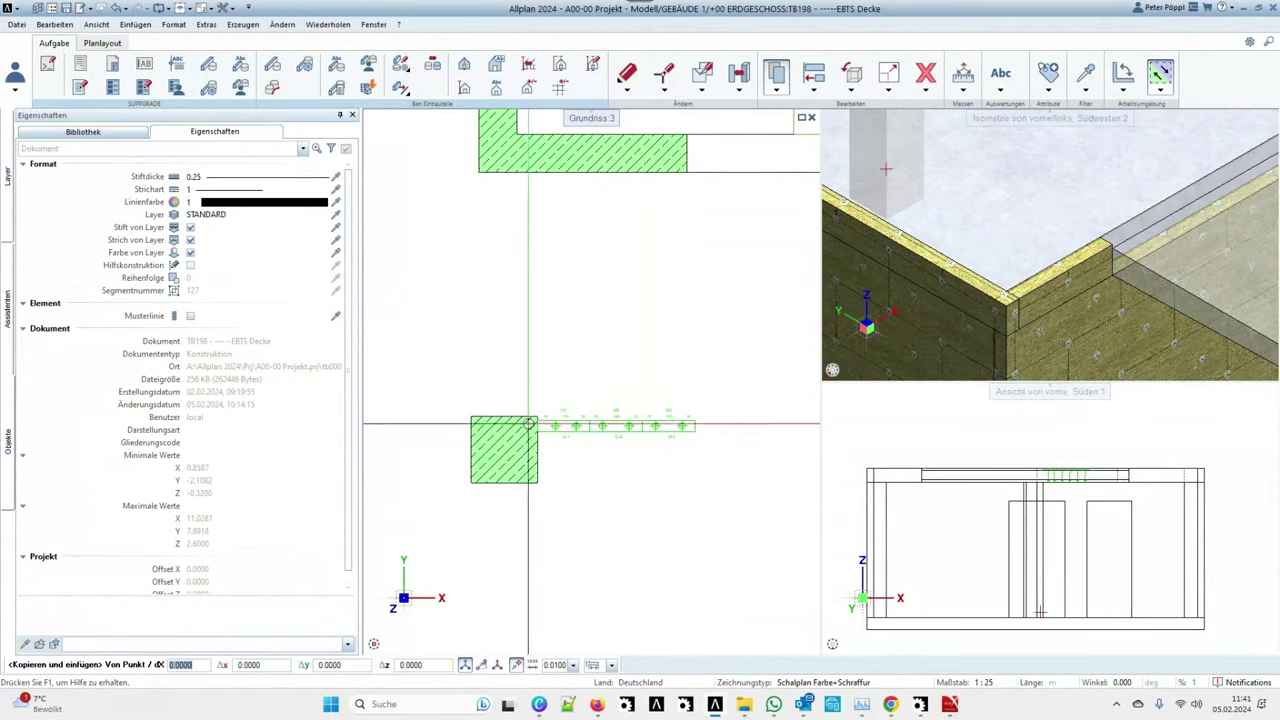
{"action": "scroll", "coordinate": [536, 417], "scroll_direction": "up", "scroll_amount": 2}
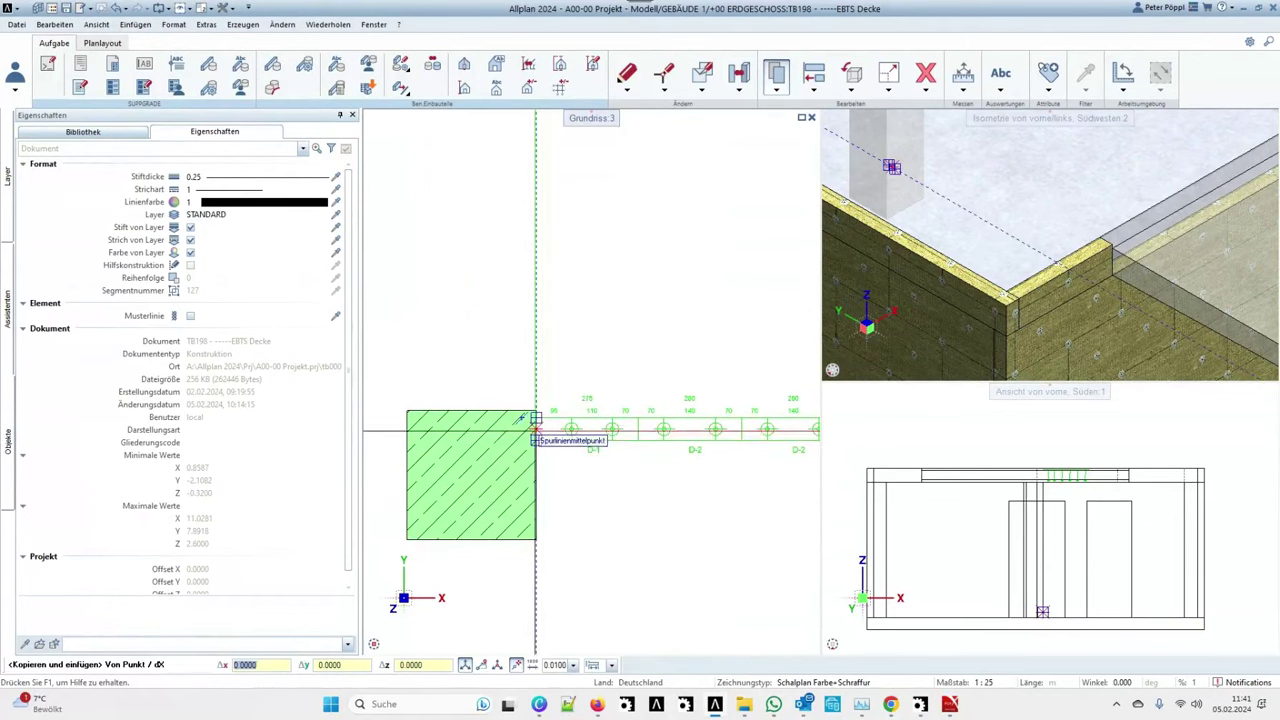
{"action": "left_click", "coordinate": [535, 418]}
{"action": "scroll", "coordinate": [529, 371], "scroll_direction": "down", "scroll_amount": 2}
{"action": "scroll", "coordinate": [437, 318], "scroll_direction": "down", "scroll_amount": 2}
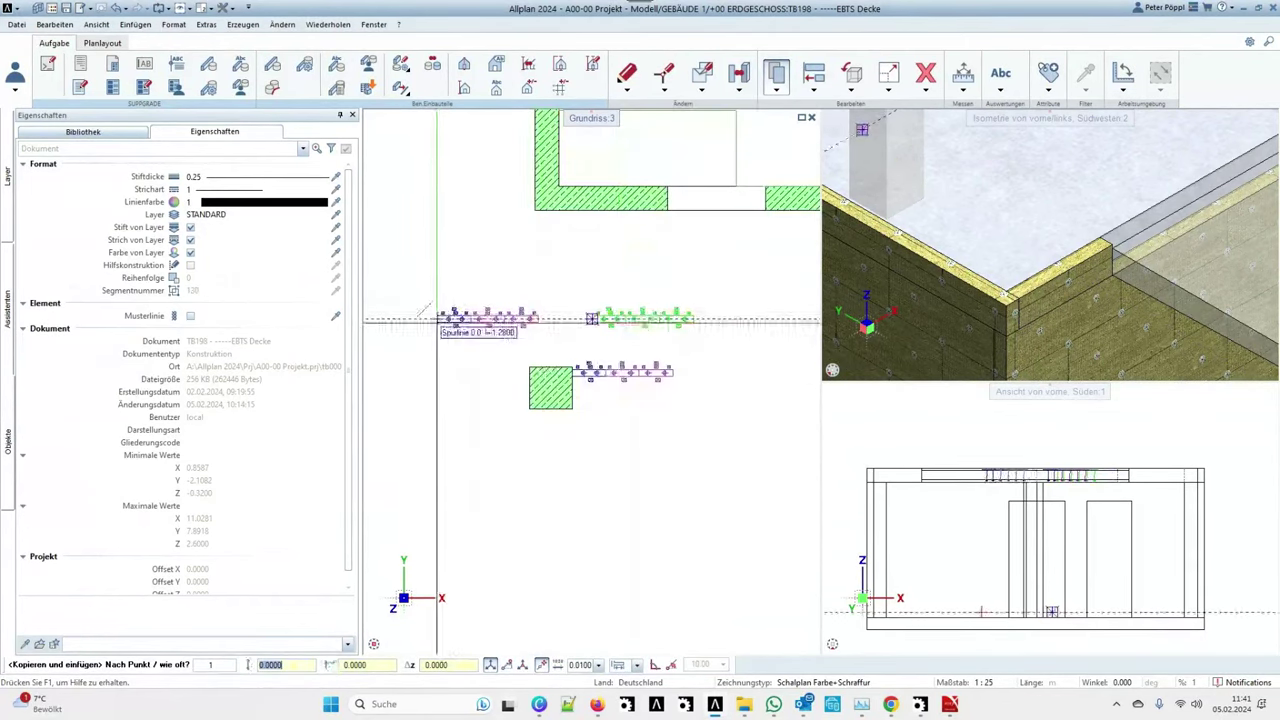
{"action": "left_click", "coordinate": [437, 320]}
{"action": "key", "text": "Escape"}
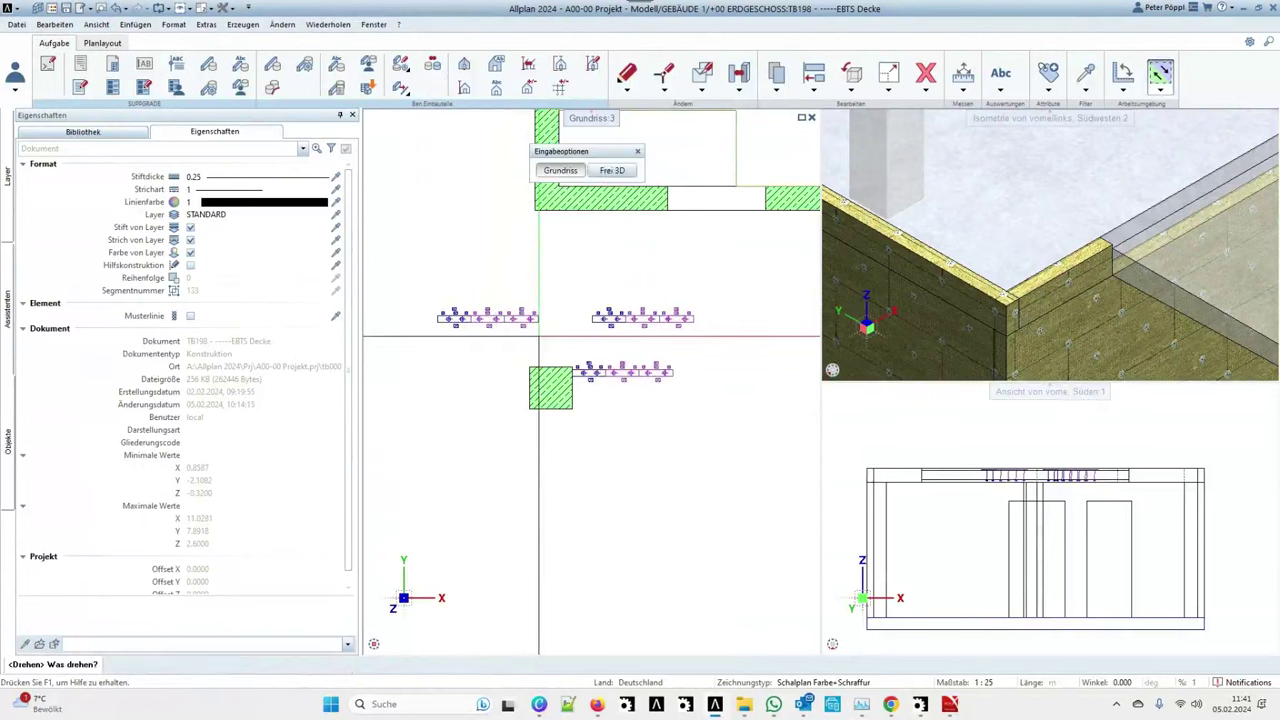
Rotate the left copy of the rail row to vertical about its left end.
{"action": "left_click", "coordinate": [435, 293]}
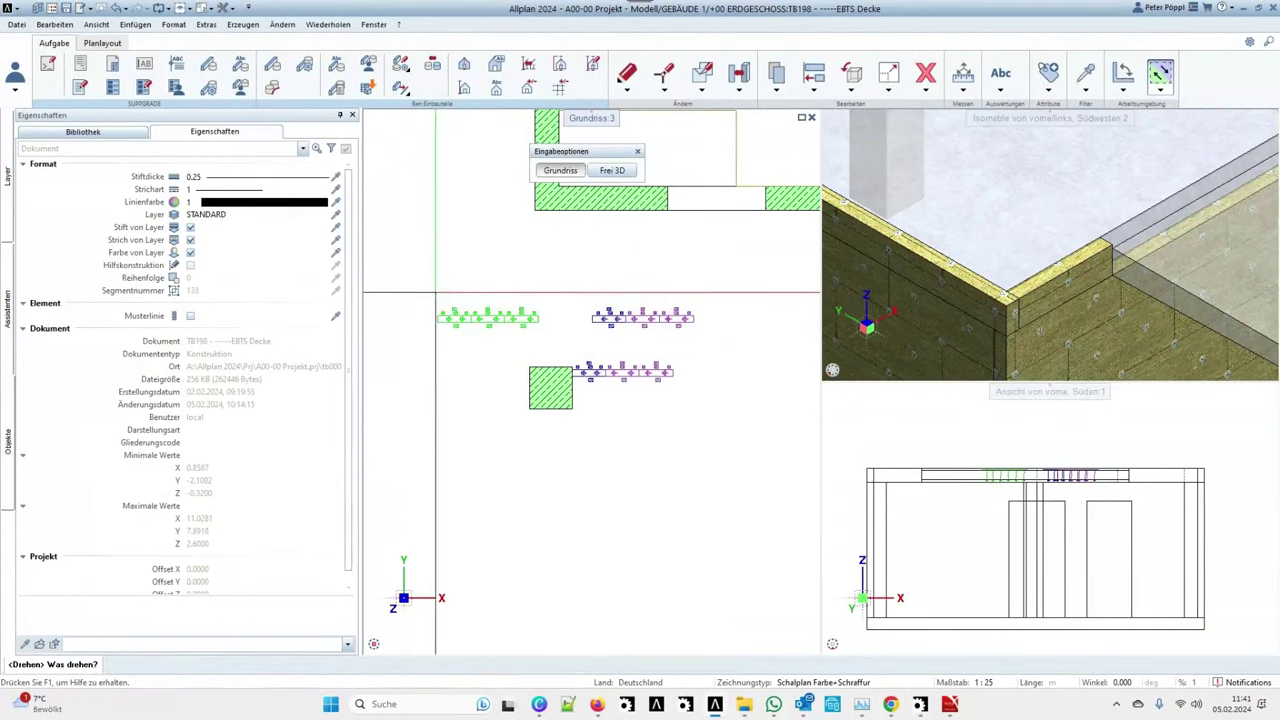
{"action": "scroll", "coordinate": [434, 305], "scroll_direction": "up", "scroll_amount": 3}
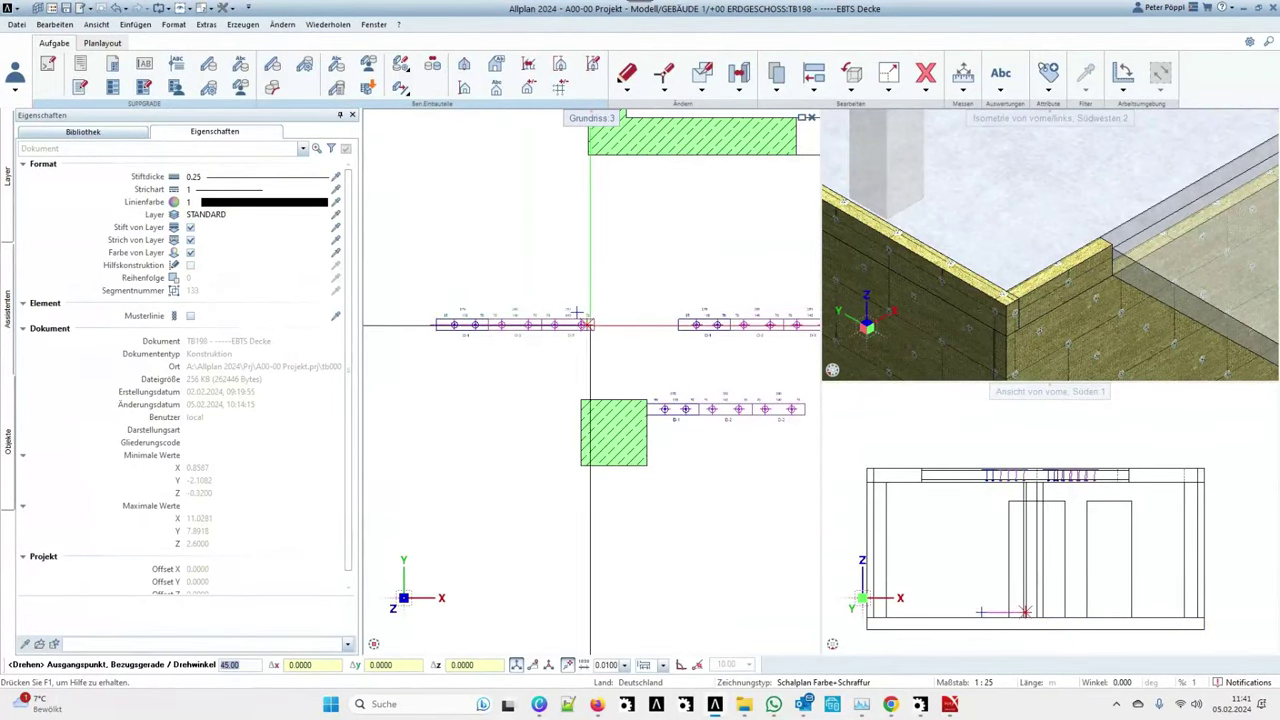
{"action": "left_click", "coordinate": [593, 325]}
{"action": "scroll", "coordinate": [510, 300], "scroll_direction": "down", "scroll_amount": 2}
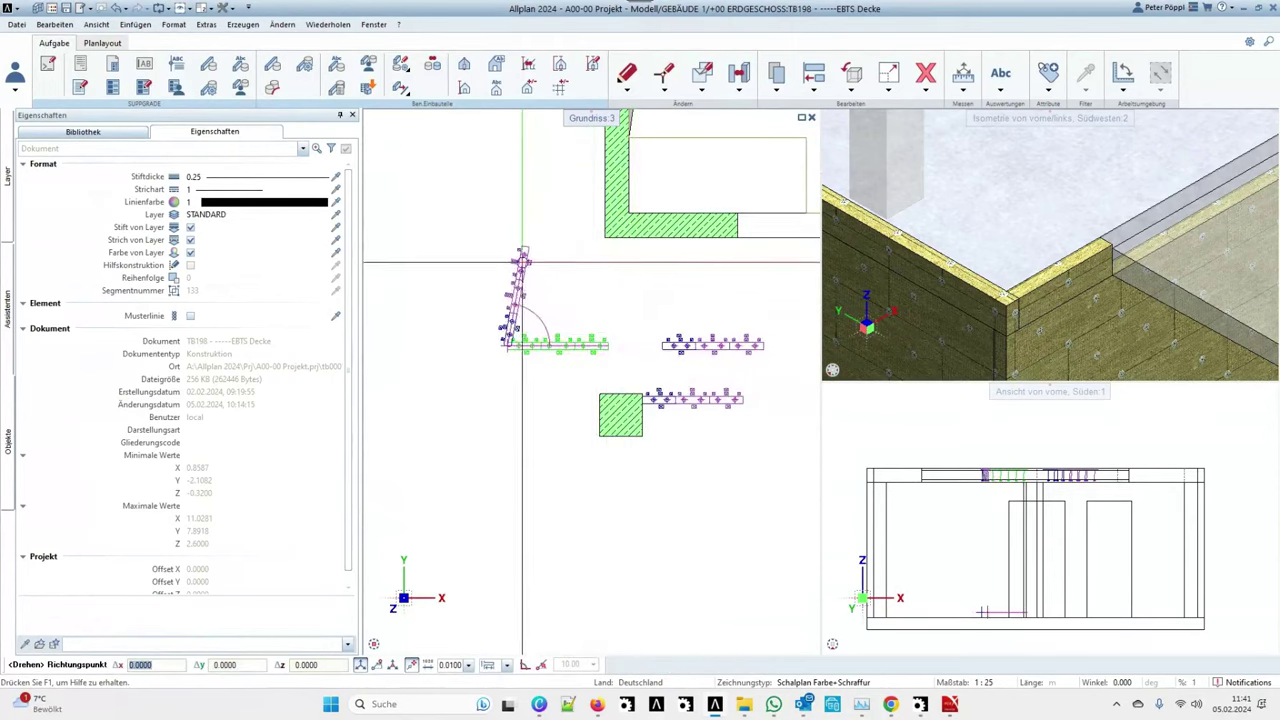
{"action": "left_click", "coordinate": [506, 259]}
Rotate the right copy of the rail row to 45° about its left end and end the rotation command.
{"action": "left_click_drag", "start_coordinate": [626, 316], "coordinate": [750, 360]}
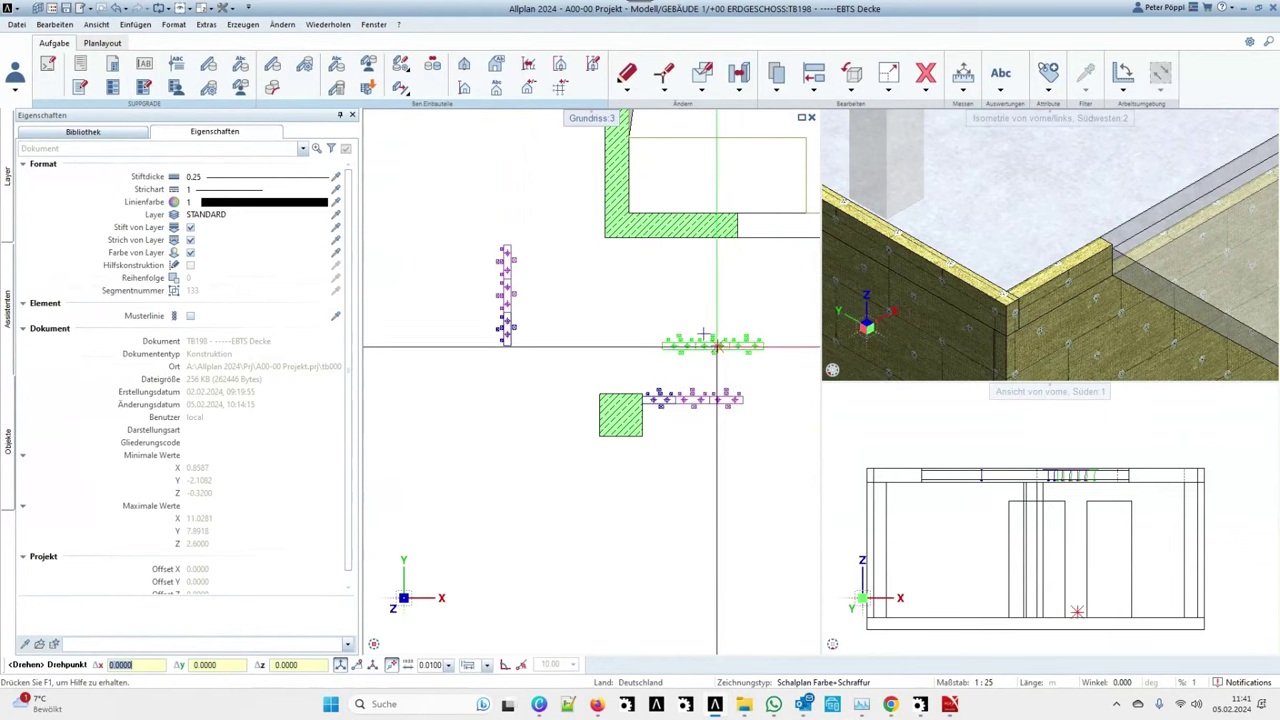
{"action": "scroll", "coordinate": [700, 341], "scroll_direction": "up", "scroll_amount": 2}
{"action": "left_click", "coordinate": [641, 344]}
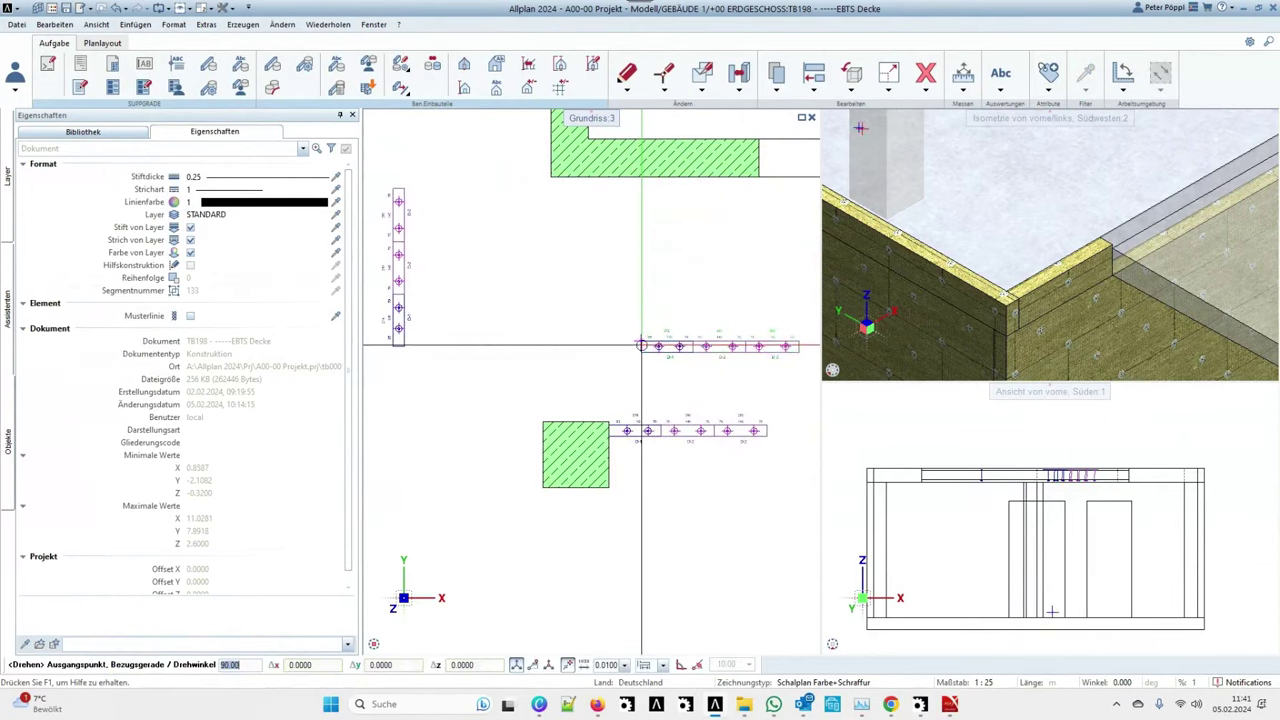
{"action": "left_click", "coordinate": [777, 340]}
{"action": "scroll", "coordinate": [750, 343], "scroll_direction": "down", "scroll_amount": 2}
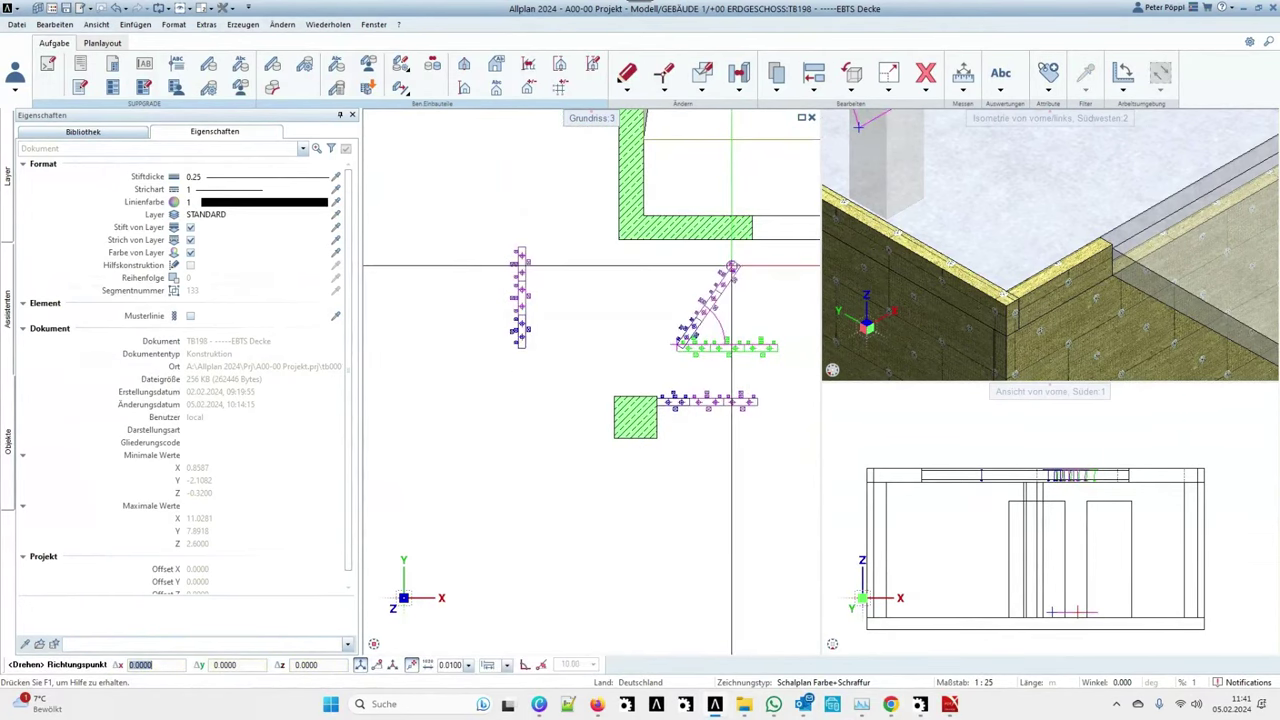
{"action": "scroll", "coordinate": [690, 310], "scroll_direction": "up", "scroll_amount": 2}
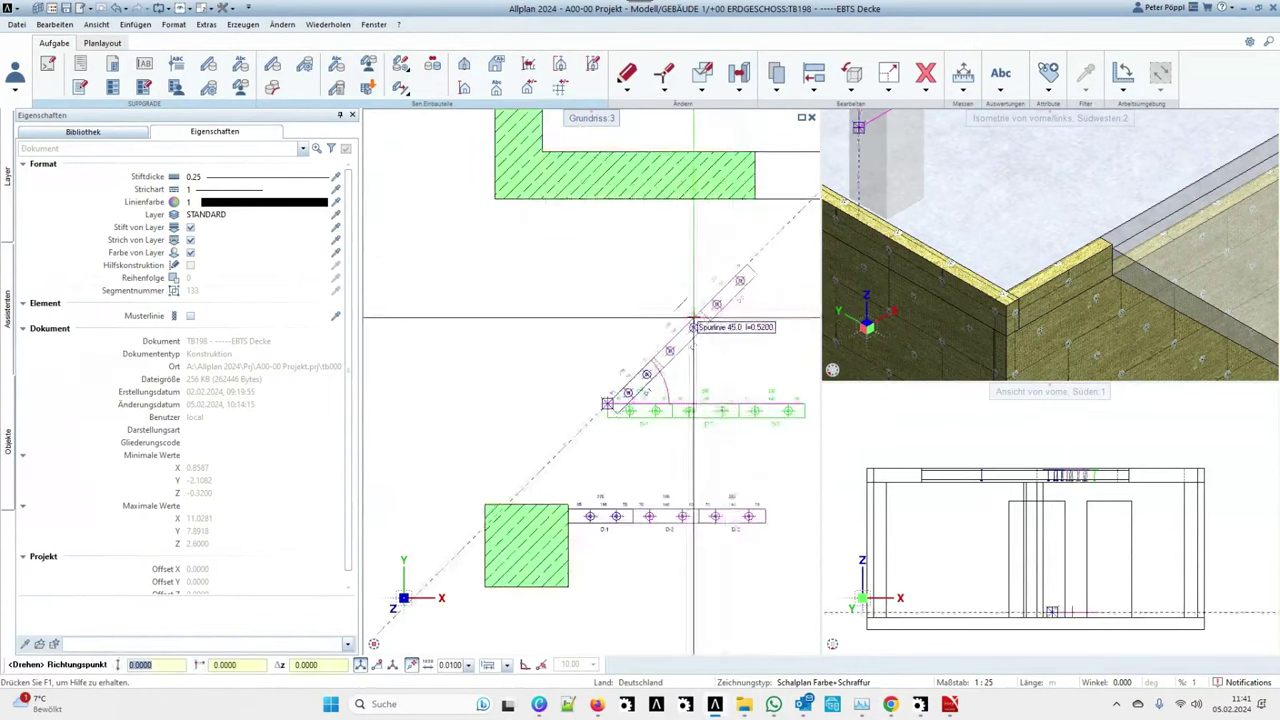
{"action": "left_click", "coordinate": [716, 303]}
{"action": "scroll", "coordinate": [668, 338], "scroll_direction": "down", "scroll_amount": 1}
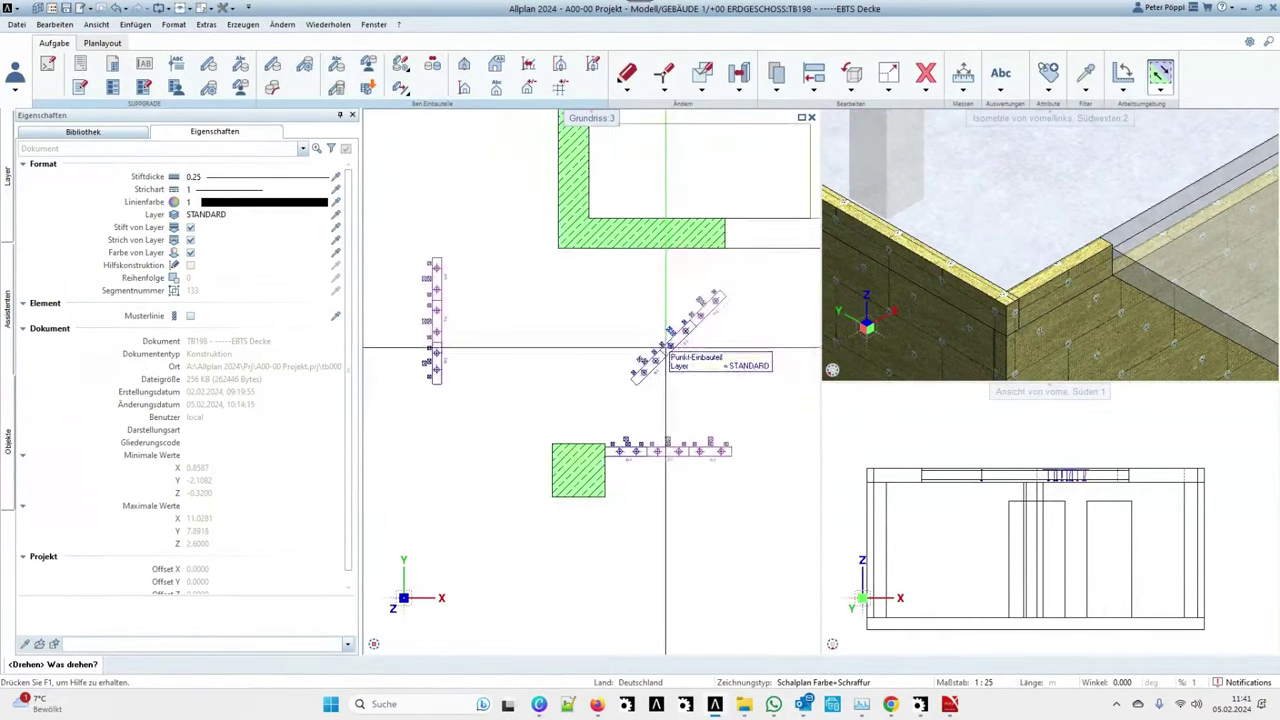
{"action": "left_click_drag", "start_coordinate": [603, 289], "coordinate": [744, 400]}
{"action": "key", "text": "Escape"}
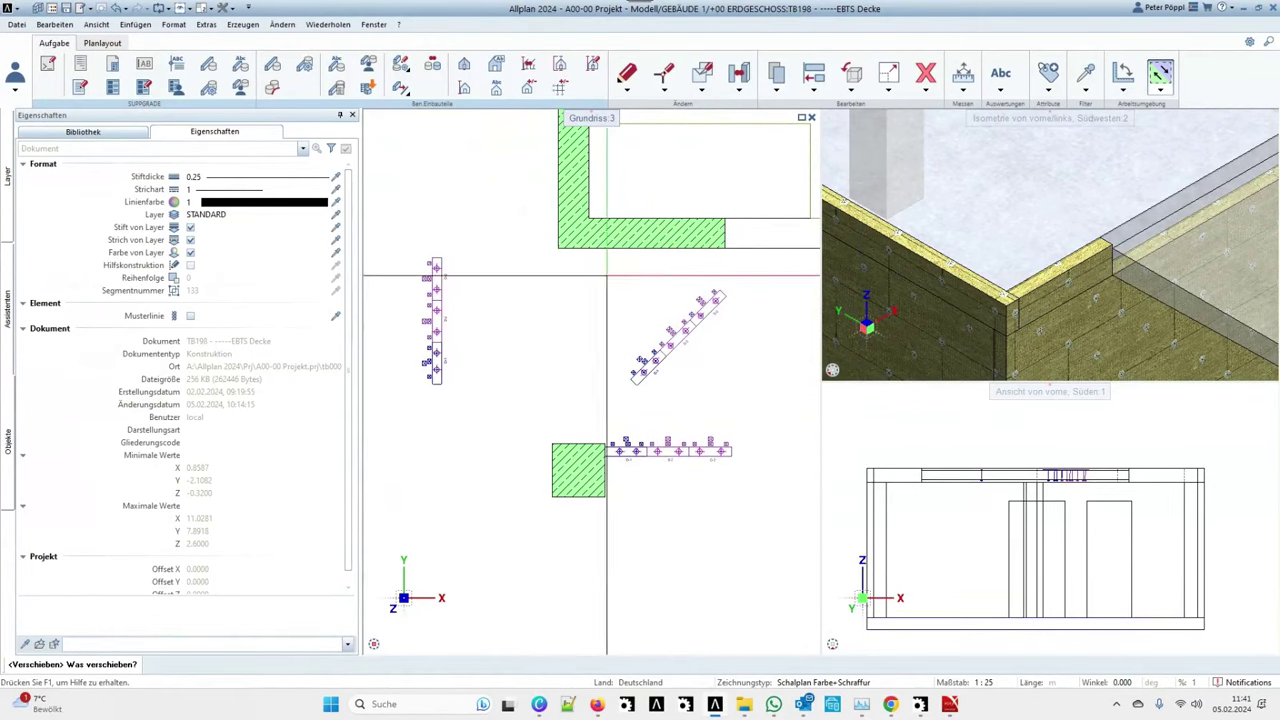
Move the diagonal rail row by its lower end to the column's upper-right corner.
{"action": "left_click_drag", "start_coordinate": [606, 273], "coordinate": [732, 397]}
{"action": "scroll", "coordinate": [641, 389], "scroll_direction": "up", "scroll_amount": 2}
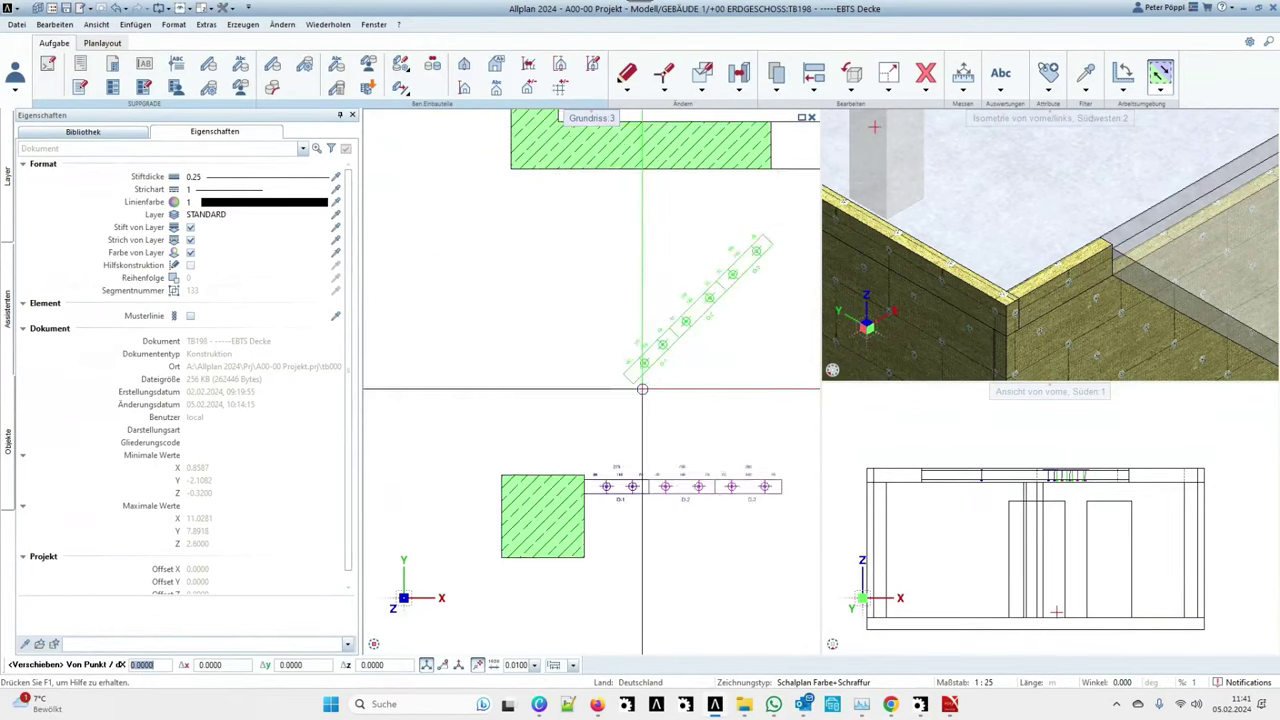
{"action": "left_click", "coordinate": [623, 376]}
{"action": "left_click", "coordinate": [600, 468]}
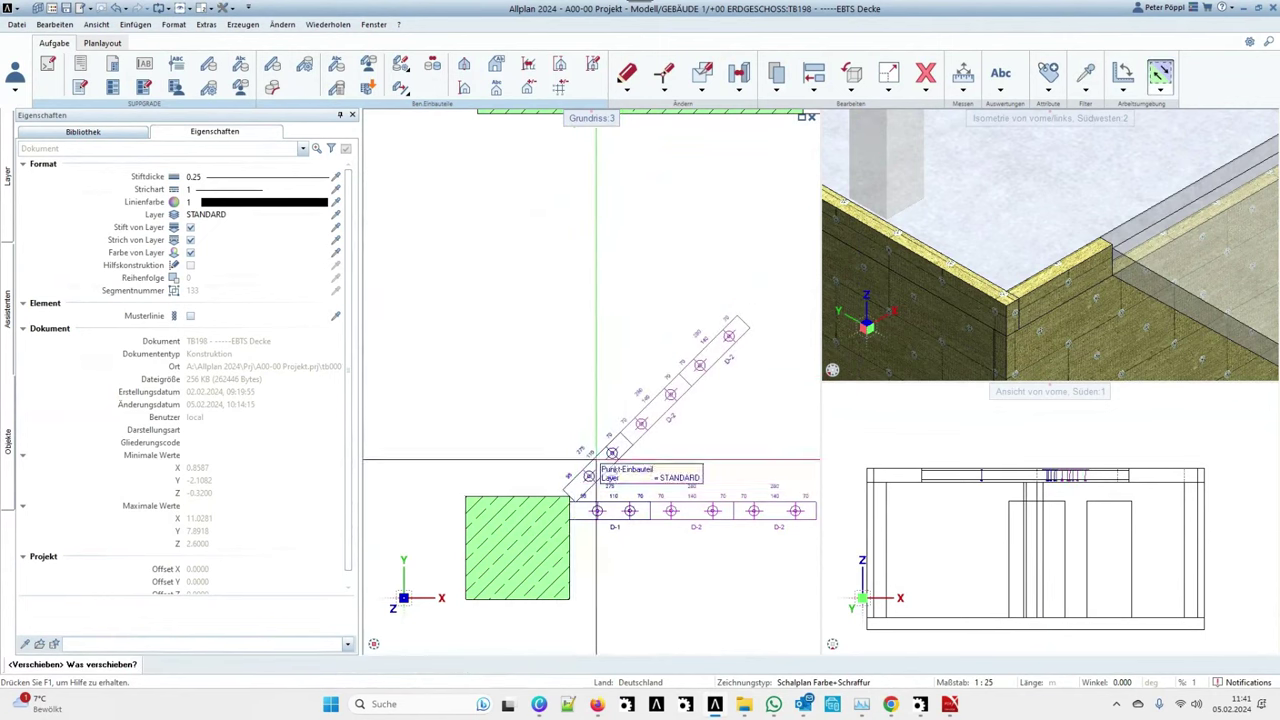
Move the vertical rail row by its lower end onto the column's top edge, slightly inward from the upper-right corner.
{"action": "scroll", "coordinate": [617, 454], "scroll_direction": "down", "scroll_amount": 2}
{"action": "left_click_drag", "start_coordinate": [393, 258], "coordinate": [466, 443]}
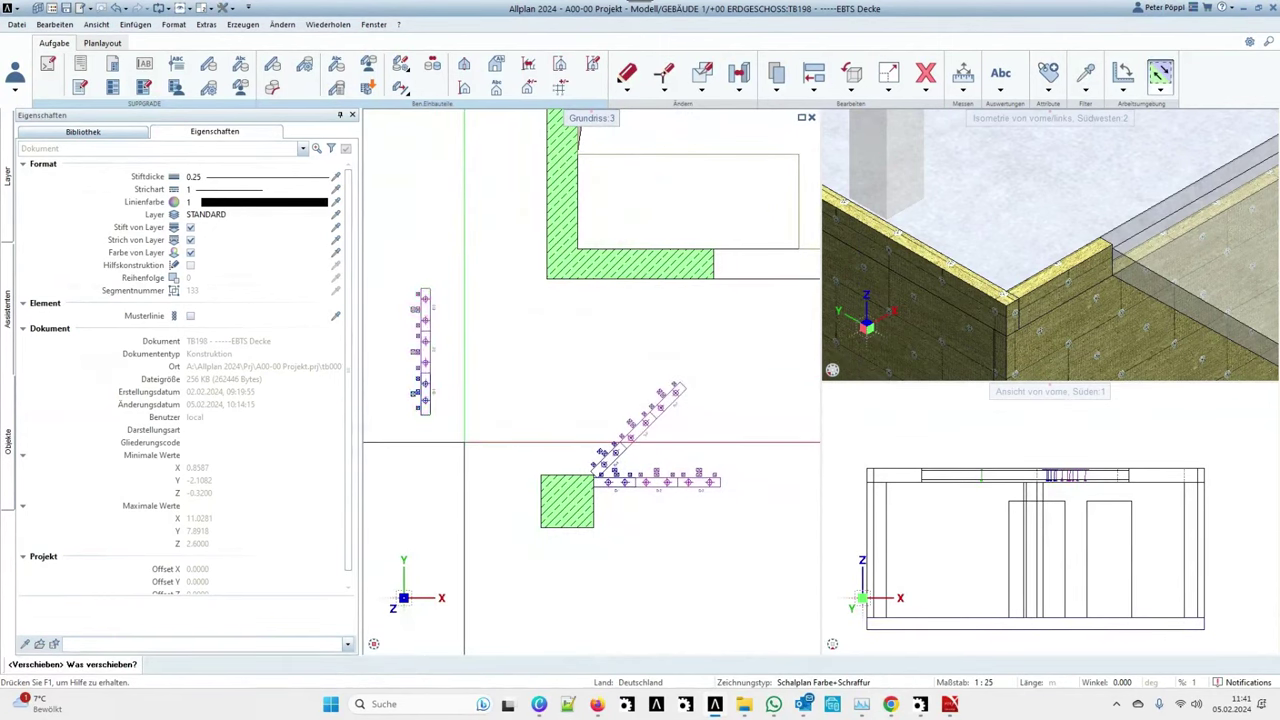
{"action": "scroll", "coordinate": [410, 404], "scroll_direction": "up", "scroll_amount": 1}
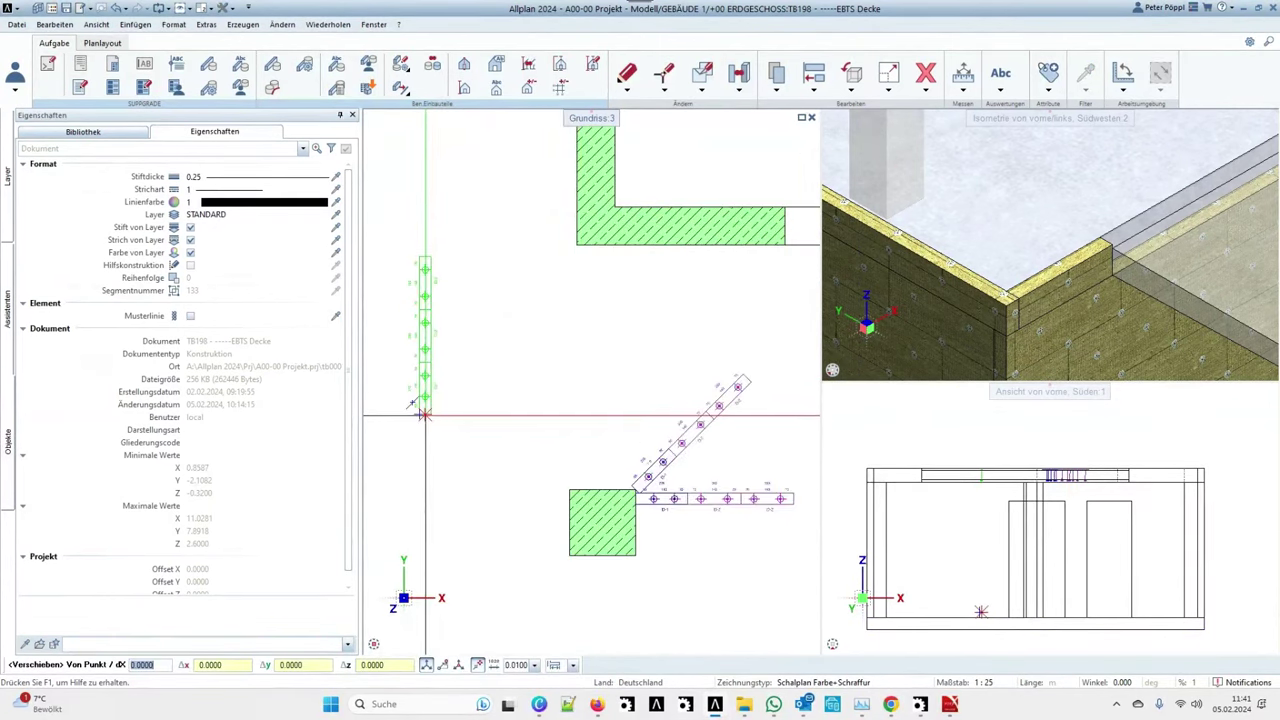
{"action": "left_click", "coordinate": [424, 414]}
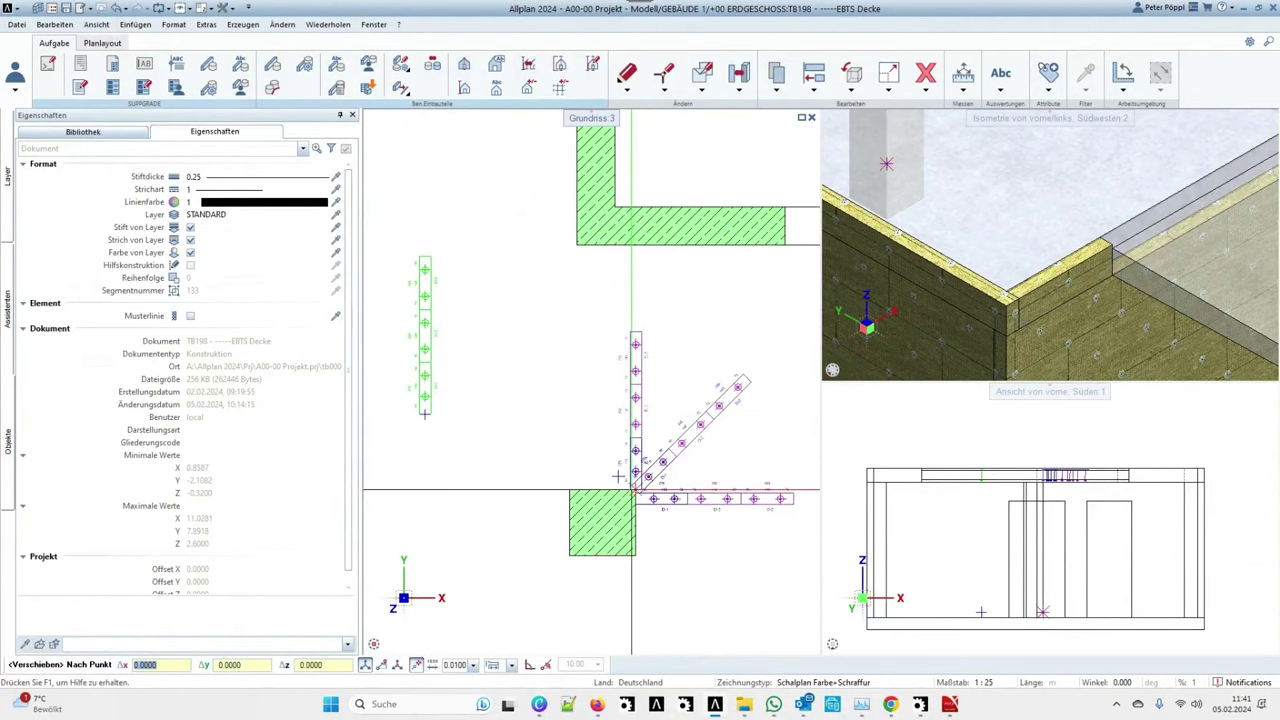
{"action": "key", "text": "Return"}
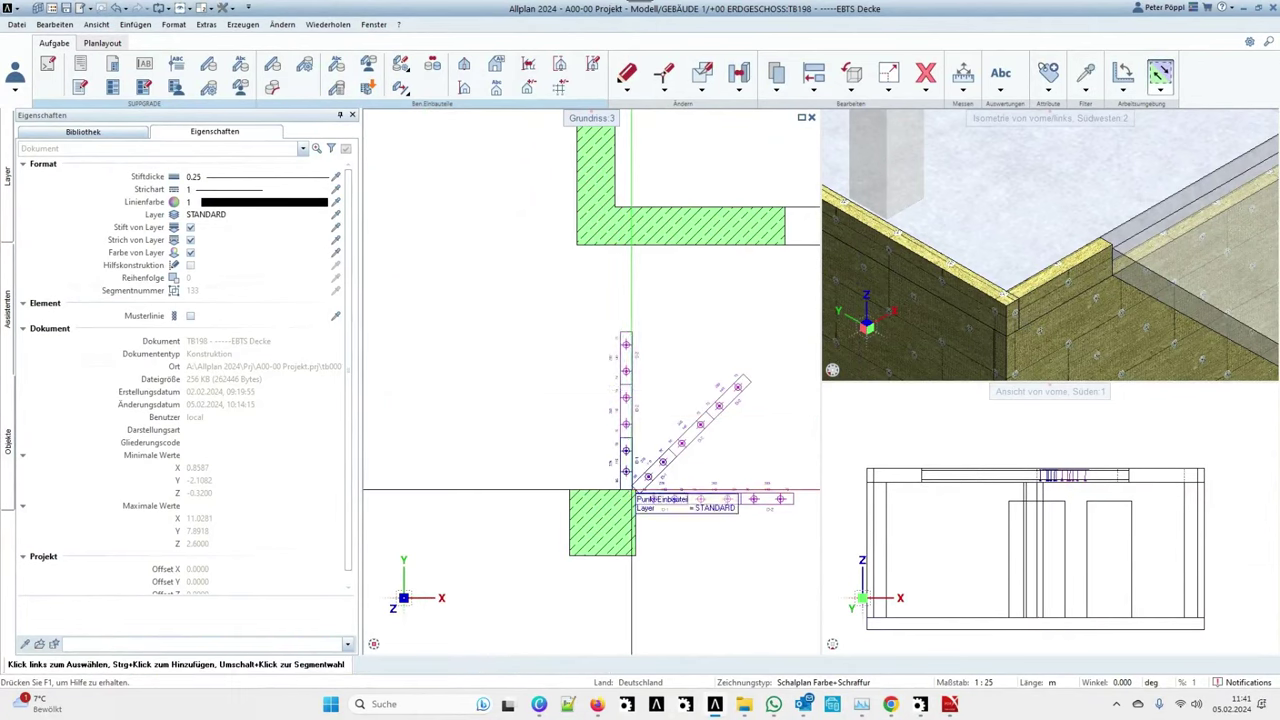
{"action": "scroll", "coordinate": [570, 361], "scroll_direction": "down", "scroll_amount": 3}
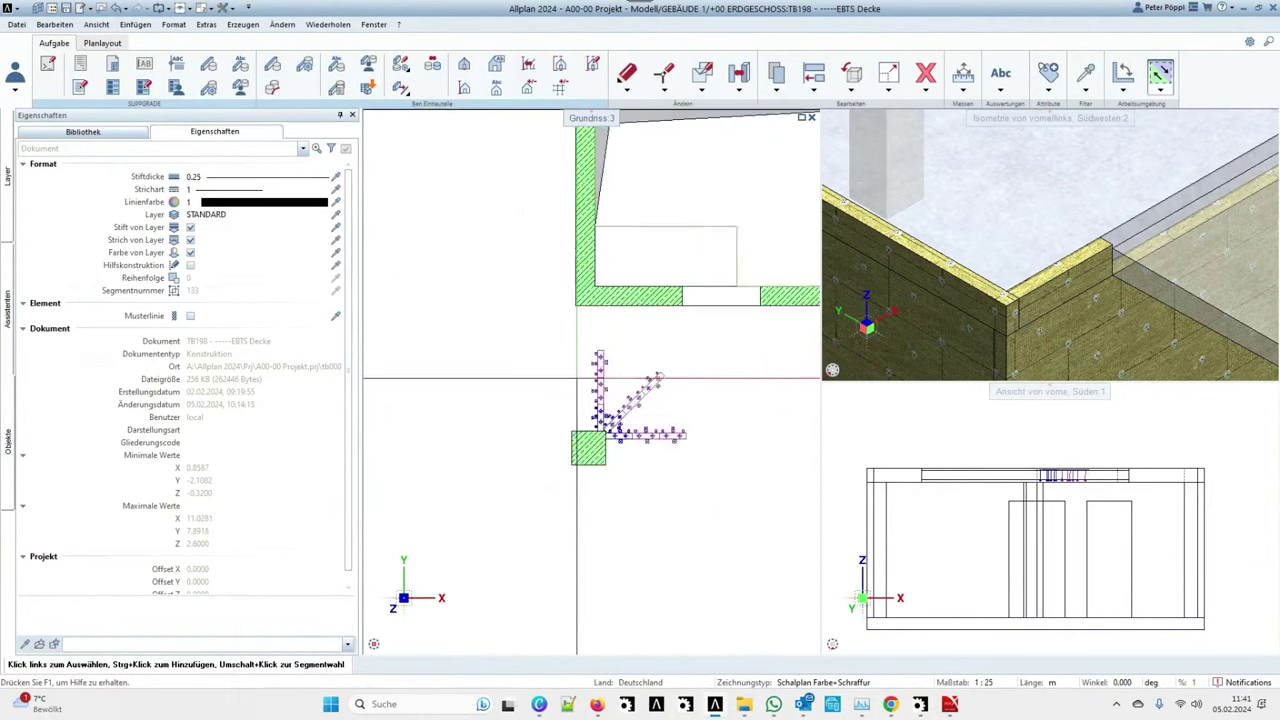
Copy and rotate the three rail rows about the column's centre in 90° increments so that all four sides are covered.
{"action": "left_click", "coordinate": [815, 91]}
{"action": "left_click", "coordinate": [862, 207]}
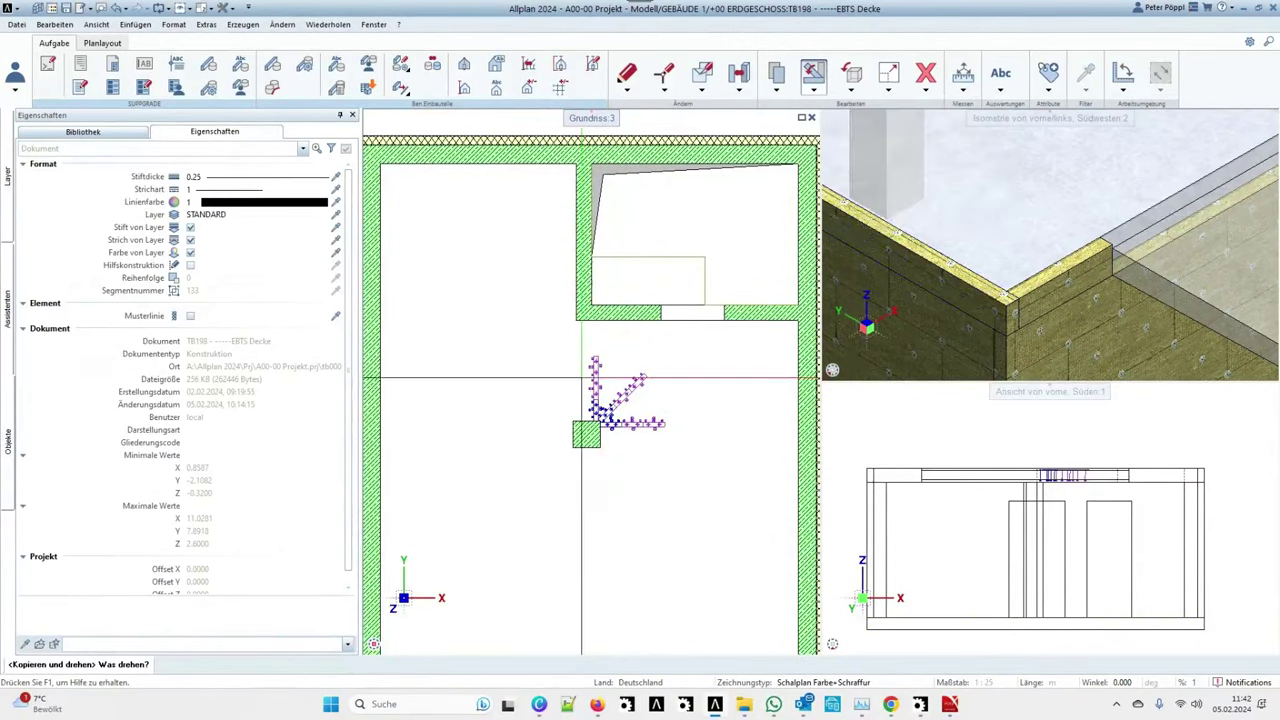
{"action": "left_click_drag", "start_coordinate": [583, 344], "coordinate": [697, 441]}
{"action": "scroll", "coordinate": [600, 450], "scroll_direction": "up", "scroll_amount": 3}
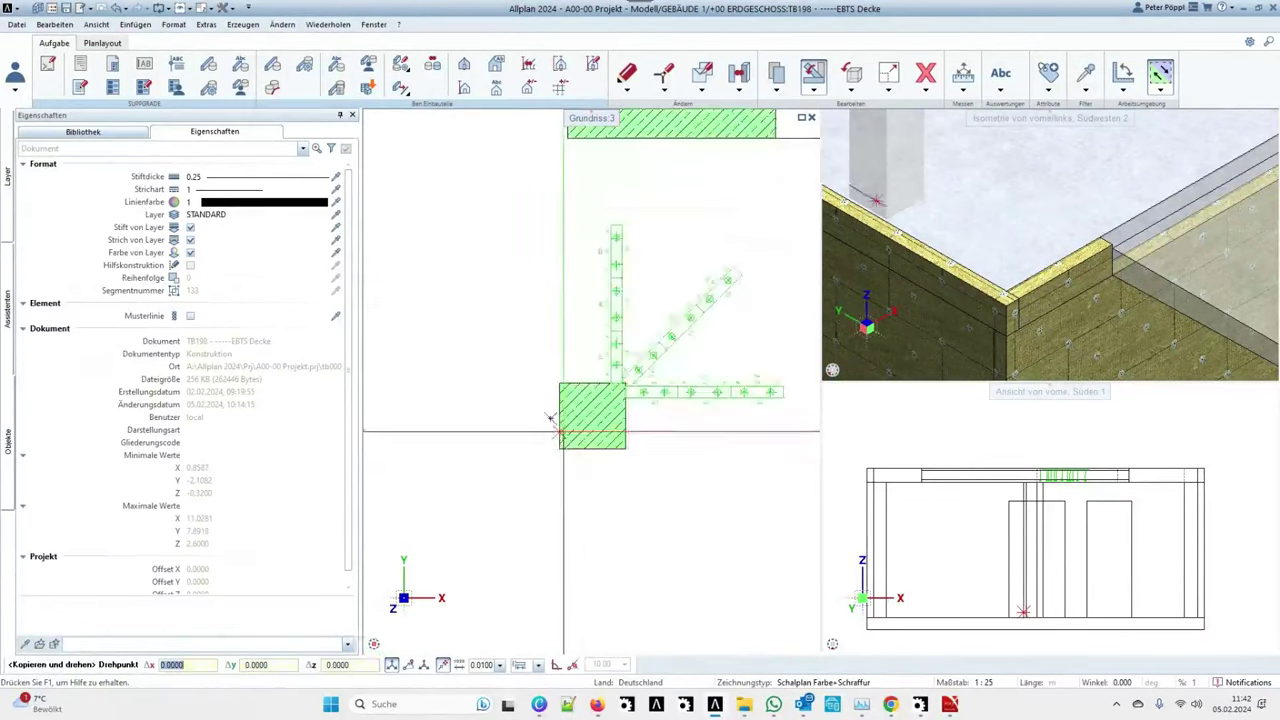
{"action": "right_click", "coordinate": [557, 380]}
{"action": "left_click", "coordinate": [600, 490]}
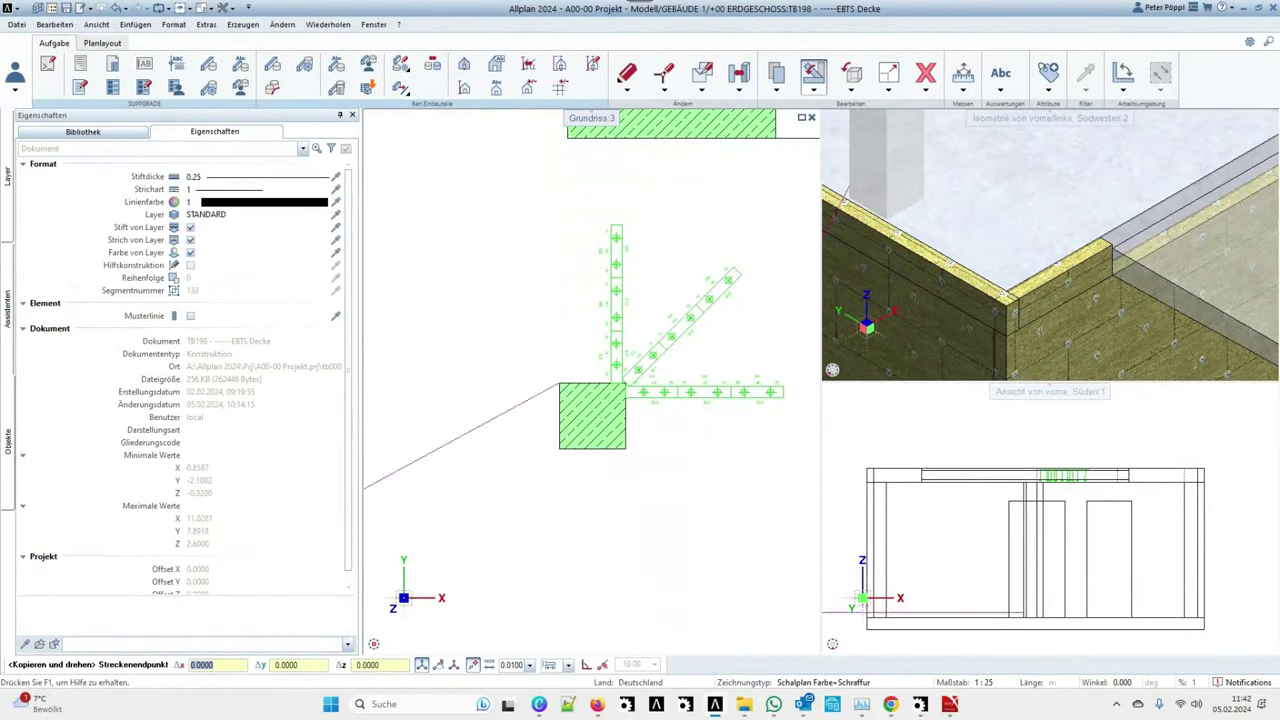
{"action": "left_click", "coordinate": [615, 432]}
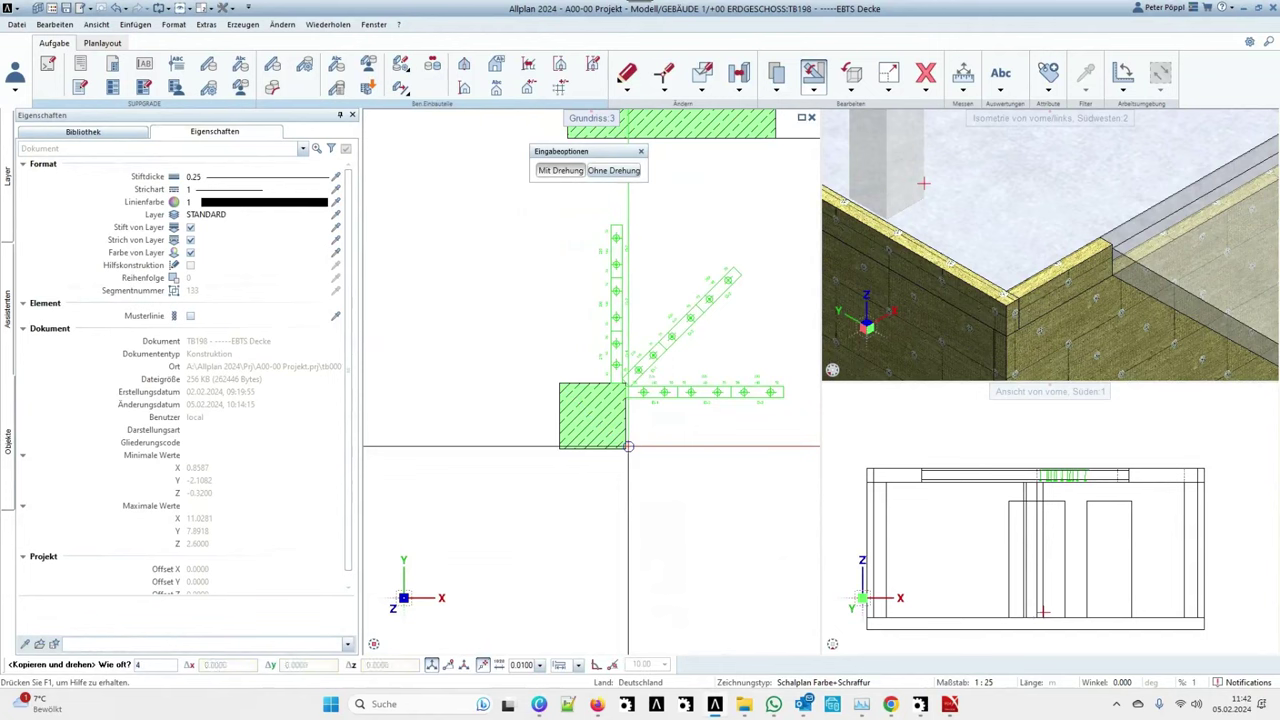
{"action": "key", "text": "Return"}
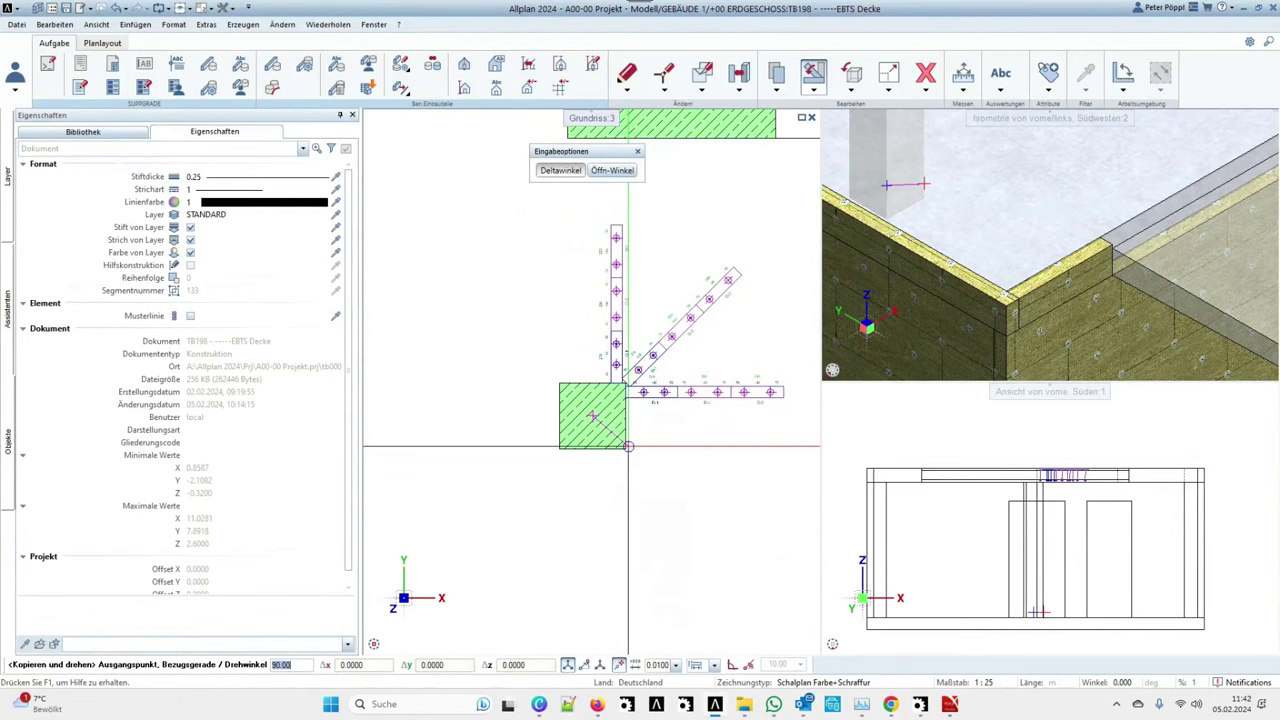
{"action": "left_click", "coordinate": [592, 415]}
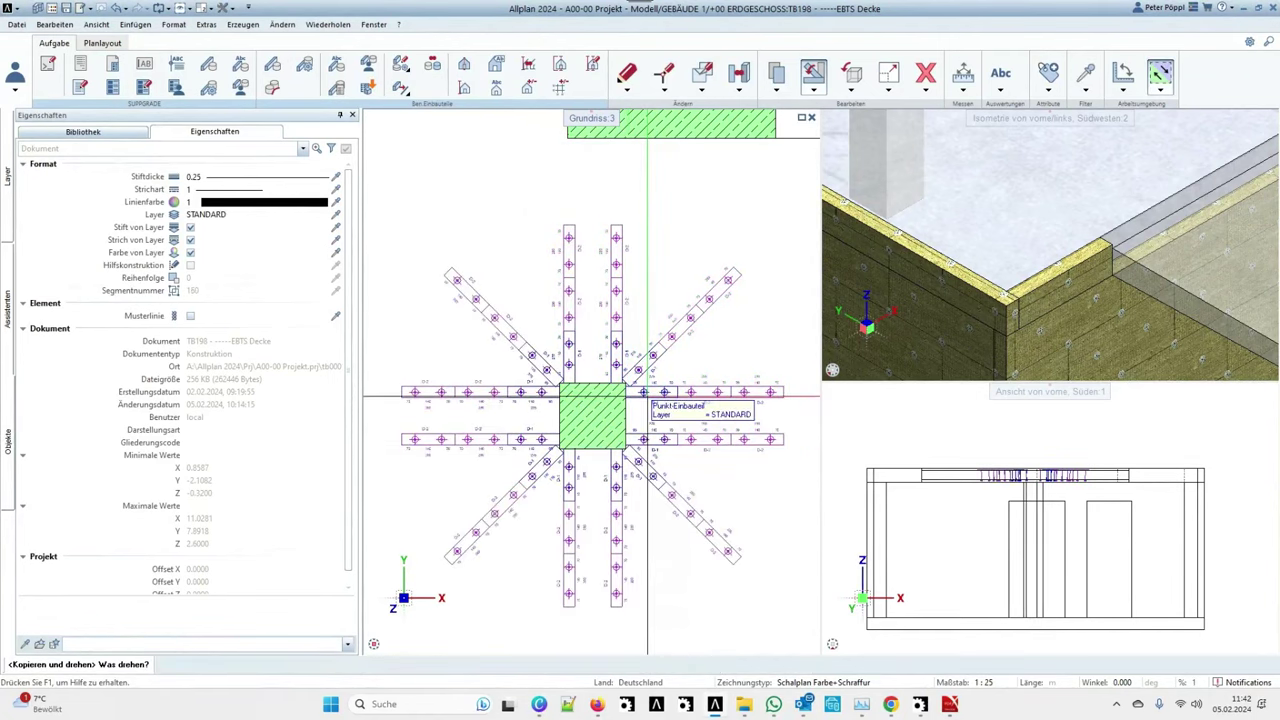
{"action": "scroll", "coordinate": [567, 280], "scroll_direction": "down", "scroll_amount": 3}
{"action": "key", "text": "Escape"}
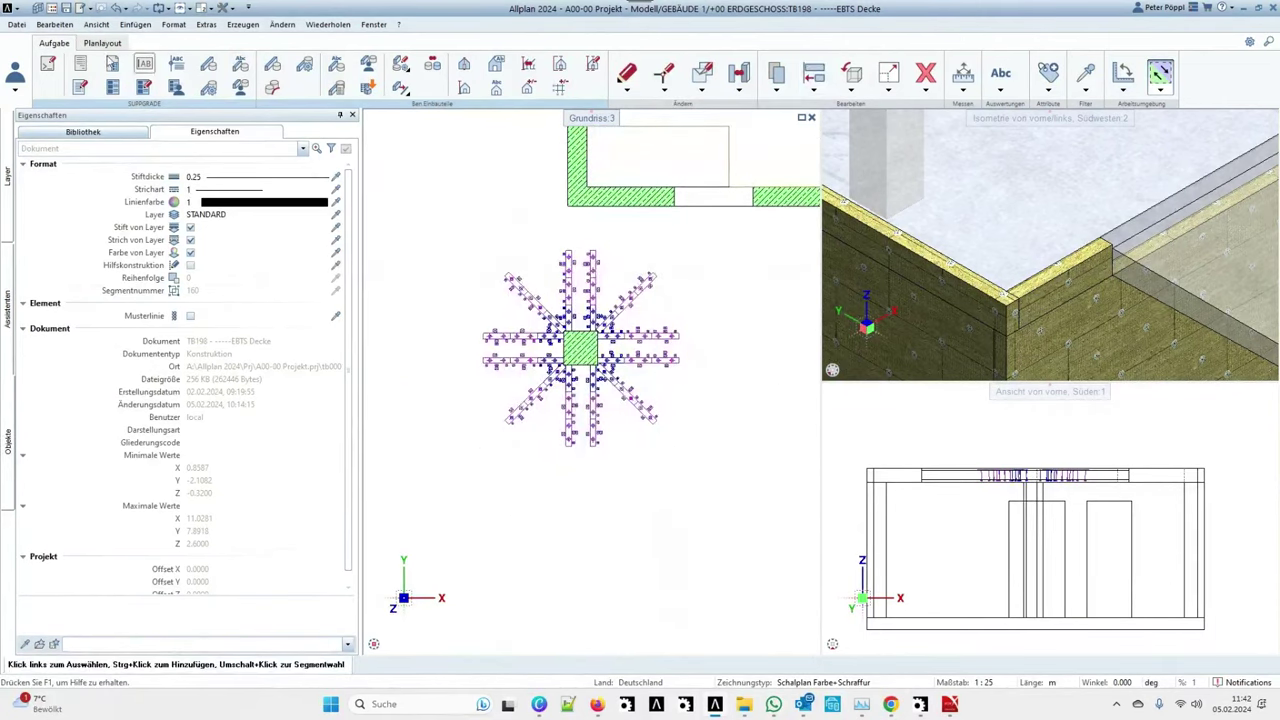
Place the associative legend 1 SUPPARTS Einbauteile from the Büro directory in the floor plan below the column.
{"action": "left_click", "coordinate": [111, 62]}
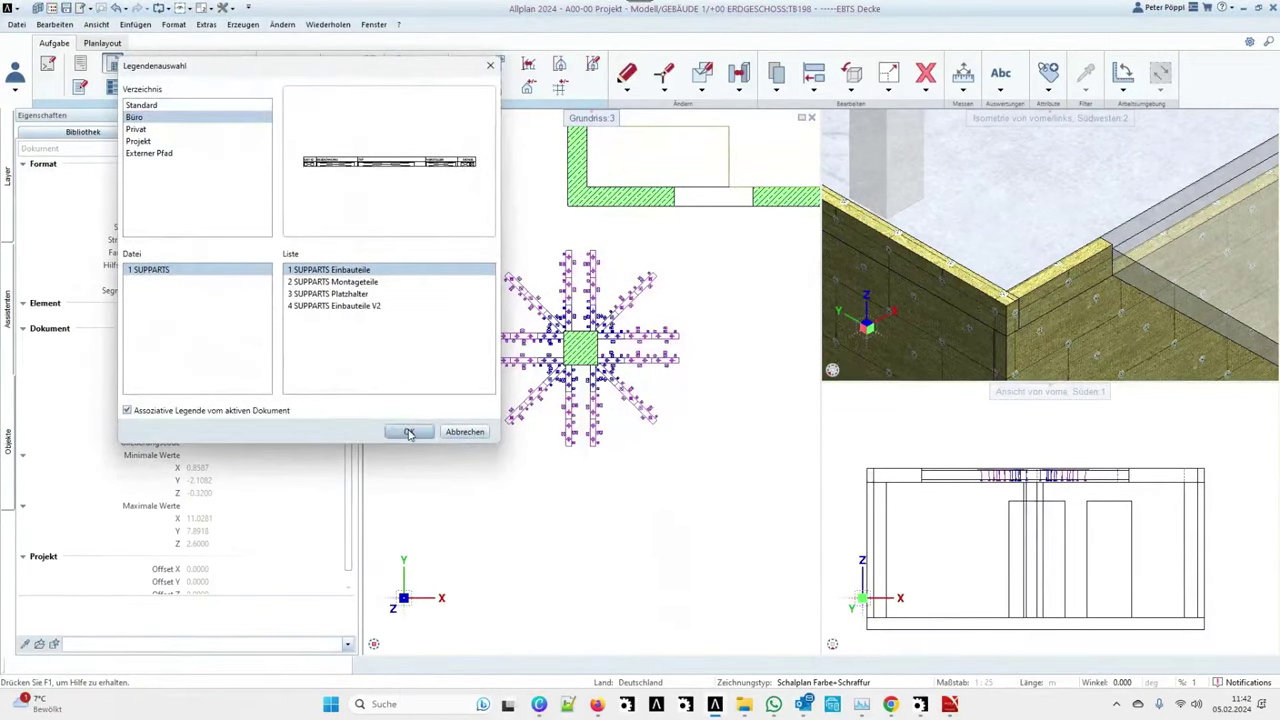
{"action": "left_click", "coordinate": [409, 433]}
{"action": "scroll", "coordinate": [457, 390], "scroll_direction": "down", "scroll_amount": 2}
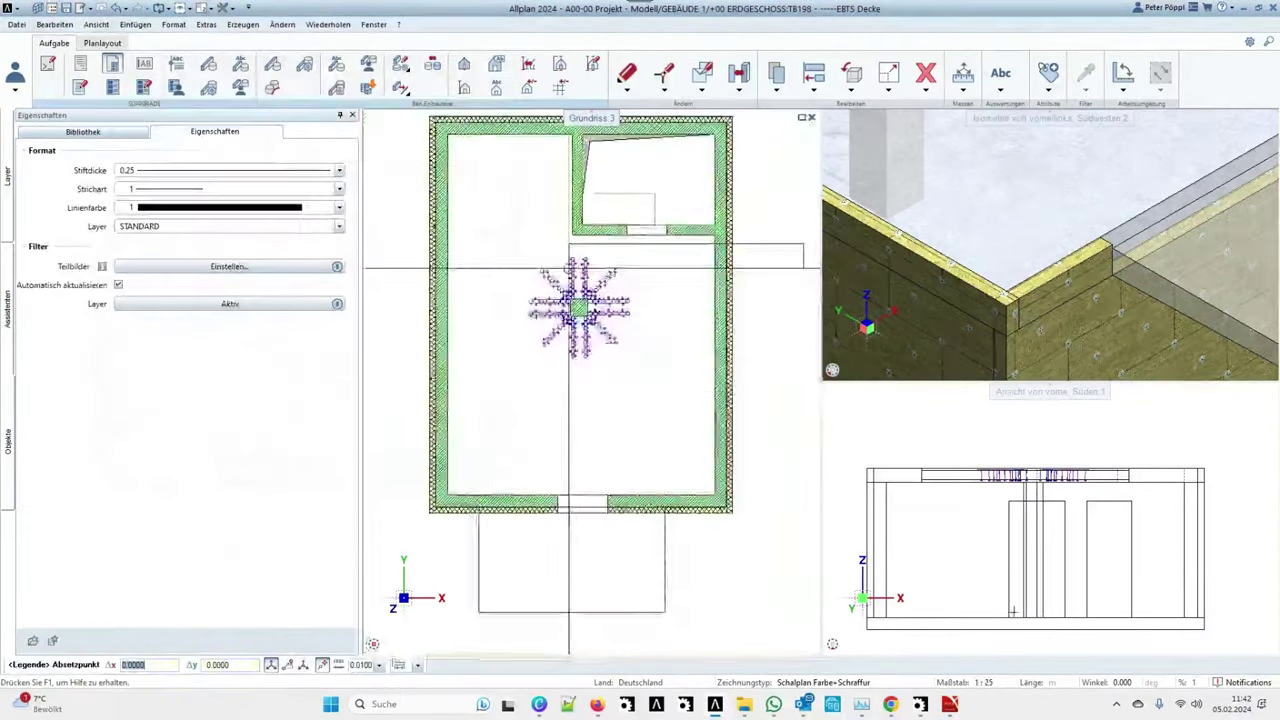
{"action": "left_click", "coordinate": [457, 390]}
{"action": "scroll", "coordinate": [452, 400], "scroll_direction": "up", "scroll_amount": 3}
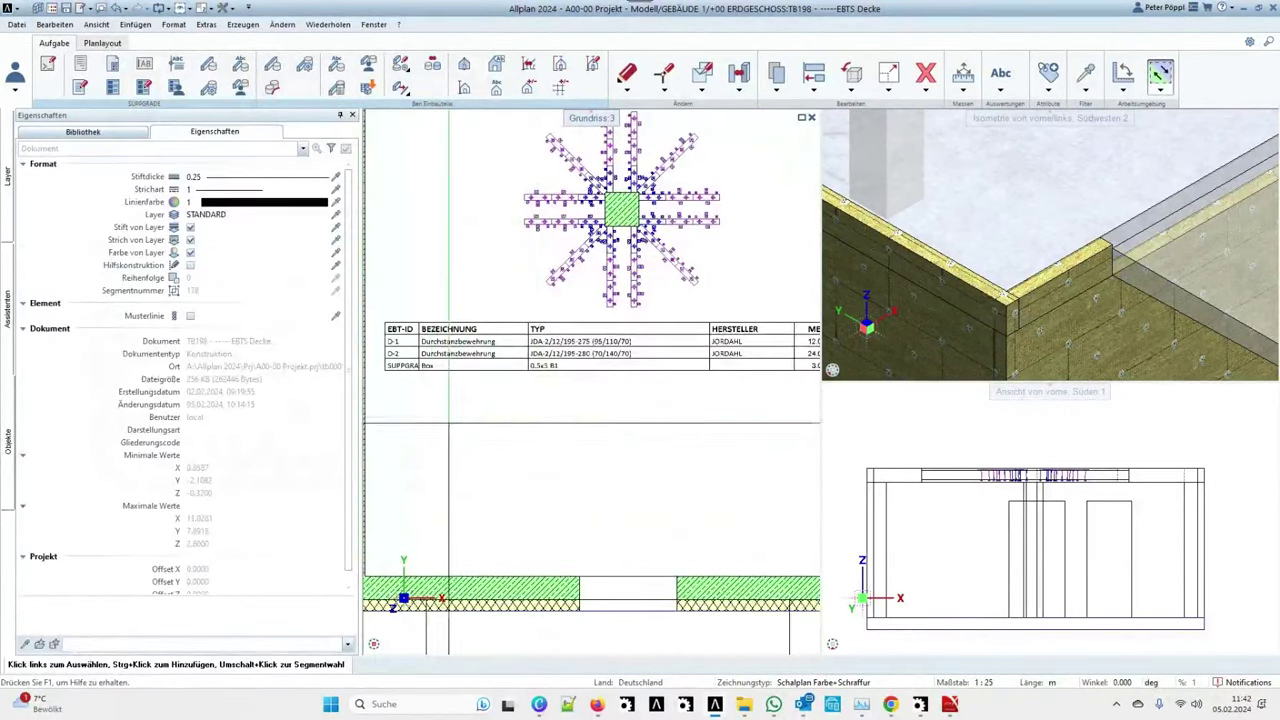
Set the anchor diameter of the outermost D-2 rail in the lower-right diagonal row to 16 without updating identical SmartParts.
{"action": "scroll", "coordinate": [449, 423], "scroll_direction": "down", "scroll_amount": 1}
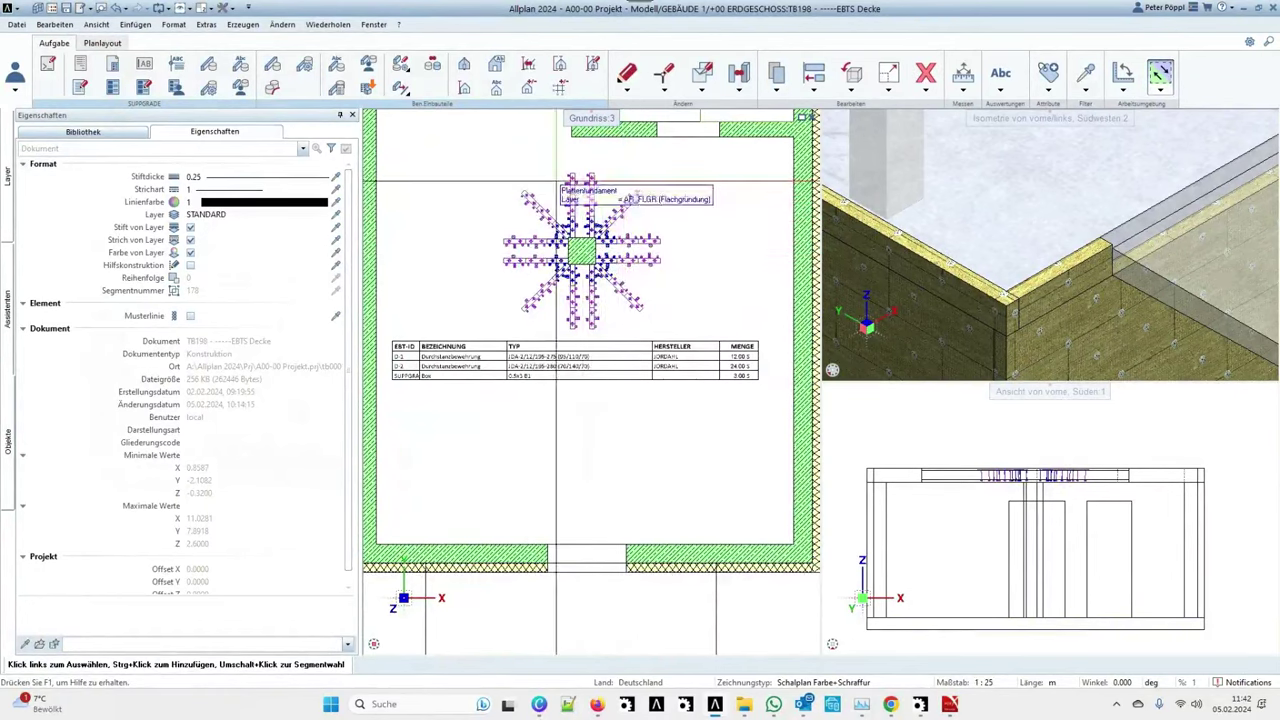
{"action": "scroll", "coordinate": [585, 250], "scroll_direction": "up", "scroll_amount": 1}
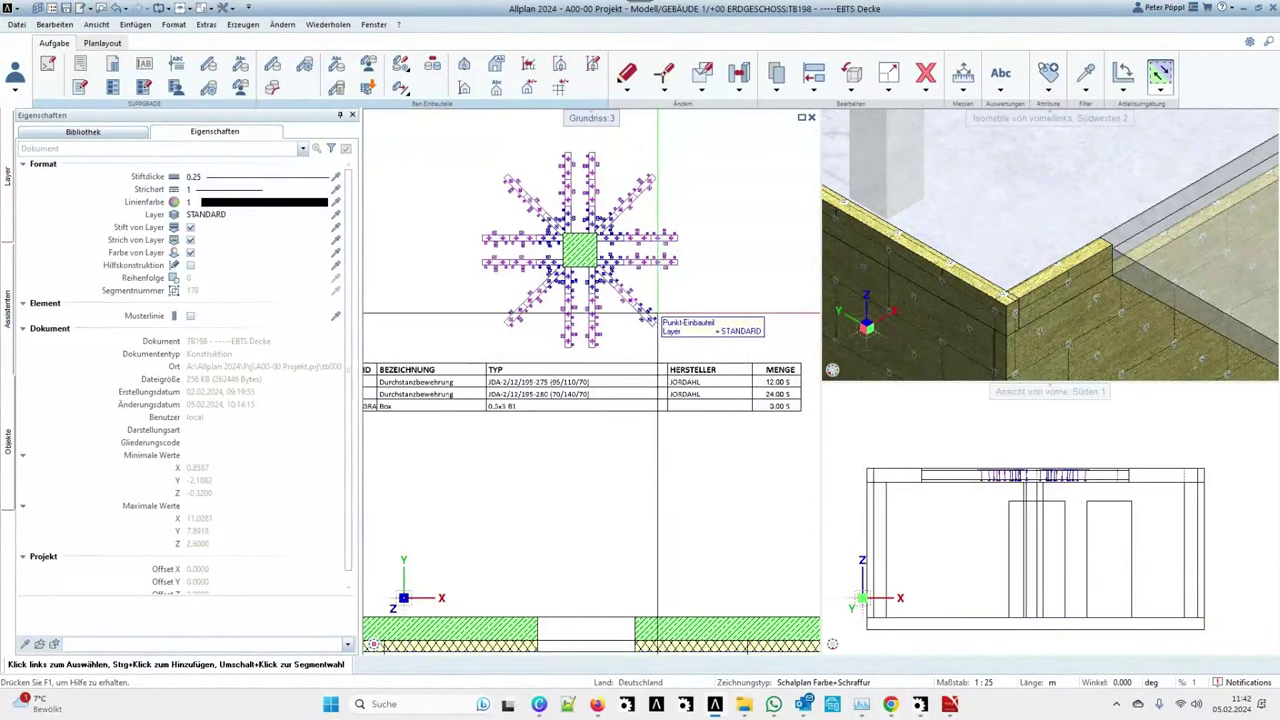
{"action": "left_click", "coordinate": [652, 314]}
{"action": "double_click", "coordinate": [652, 314]}
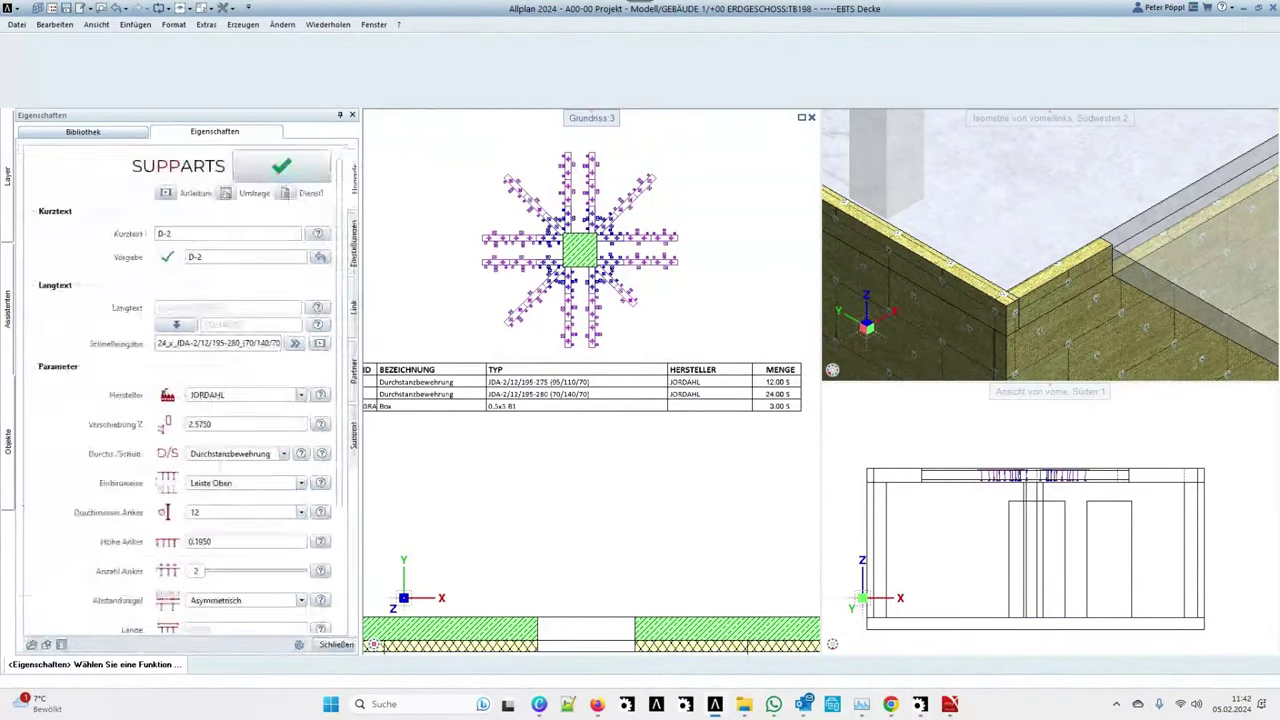
{"action": "scroll", "coordinate": [235, 470], "scroll_direction": "down", "scroll_amount": 1}
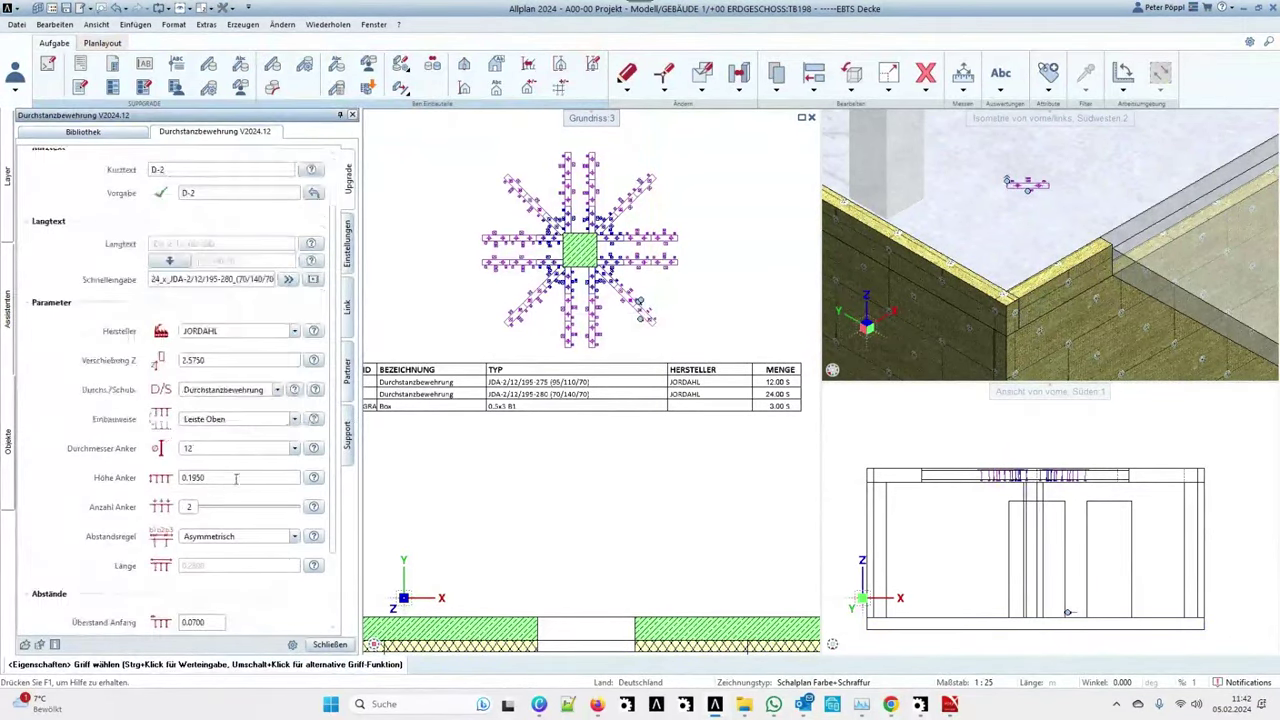
{"action": "left_click", "coordinate": [329, 645]}
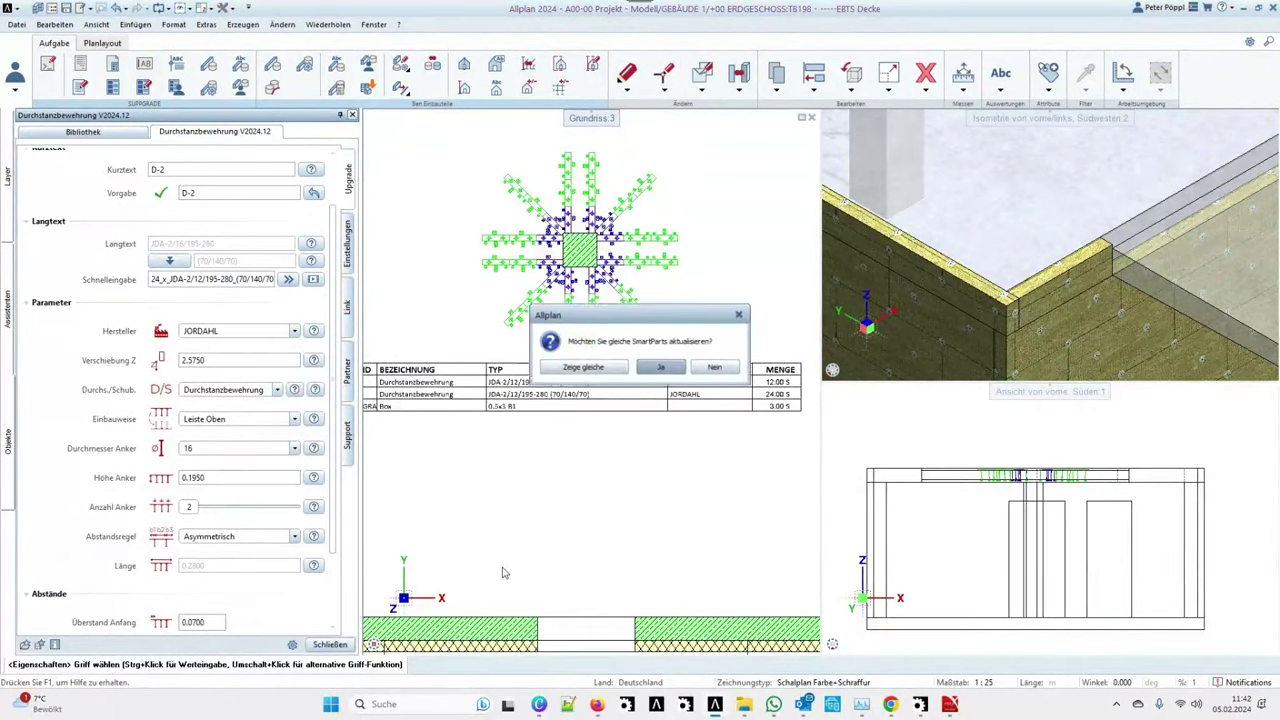
{"action": "left_click", "coordinate": [727, 370]}
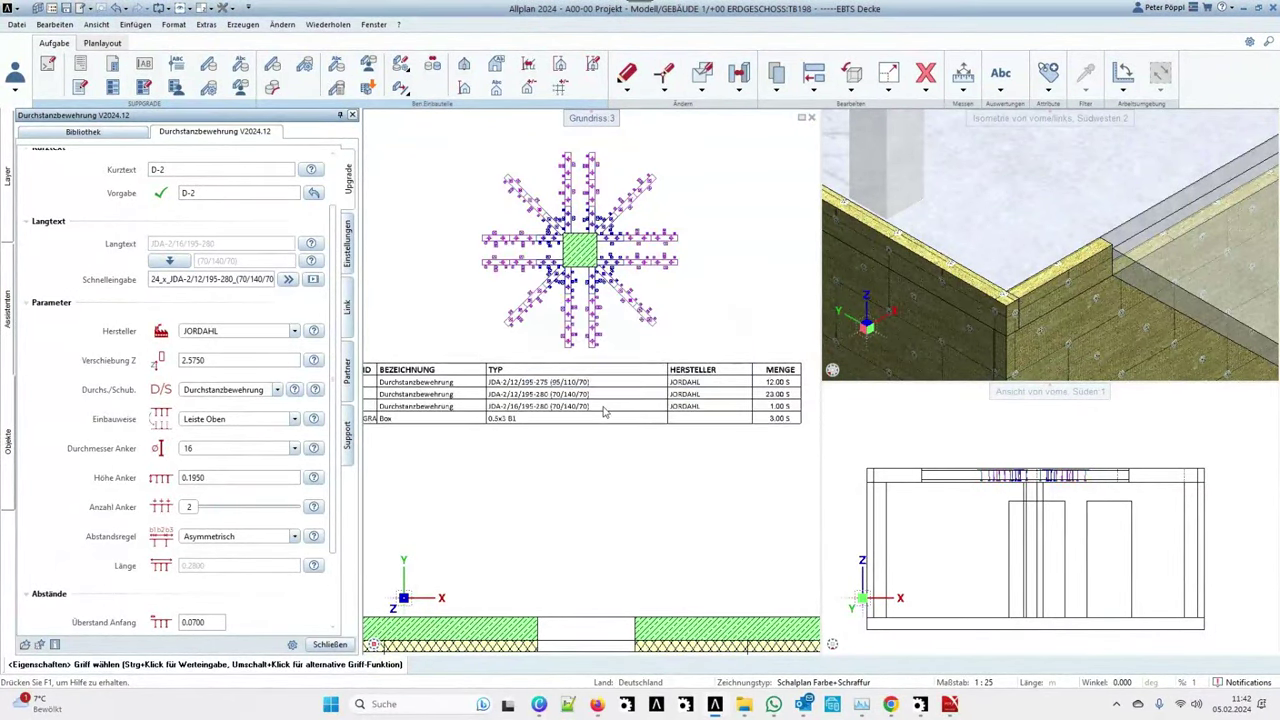
Load the Kragplattenanschluss SmartPart from the SUPPARTS library and bring it to the balcony slab's left corner at the outer wall.
{"action": "left_click", "coordinate": [87, 136]}
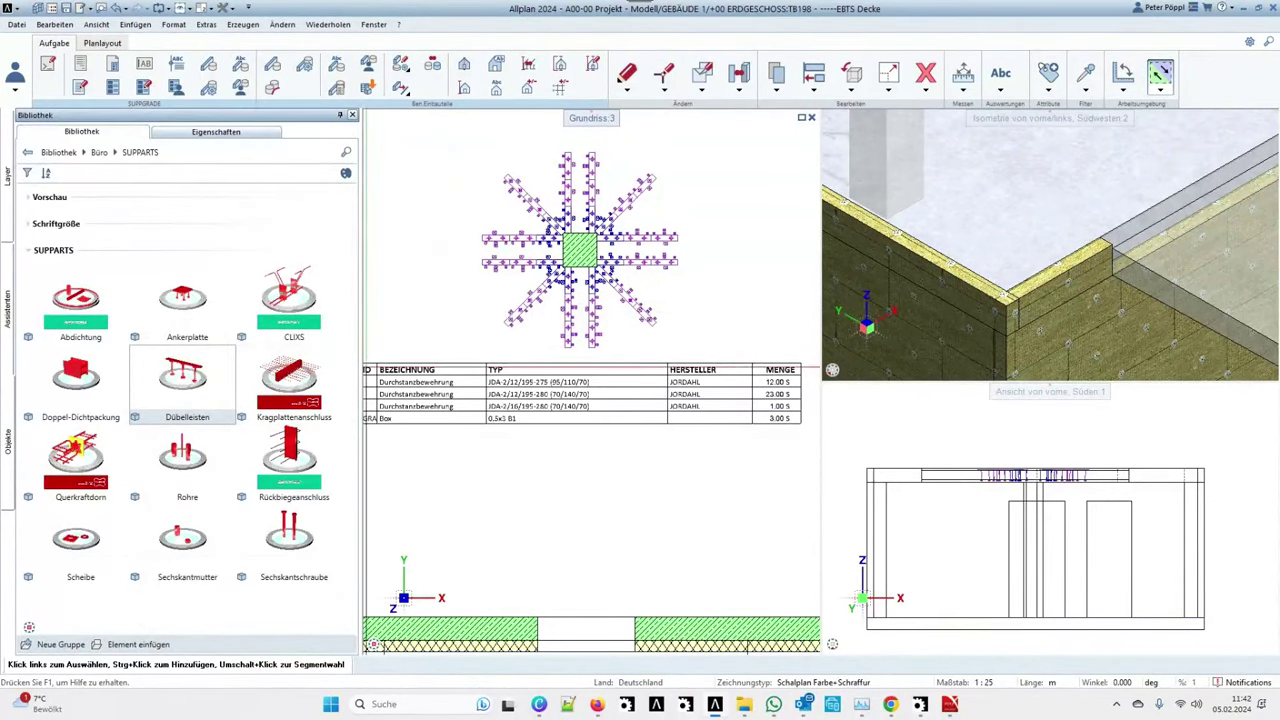
{"action": "scroll", "coordinate": [590, 380], "scroll_direction": "down", "scroll_amount": 3}
{"action": "double_click", "coordinate": [289, 393]}
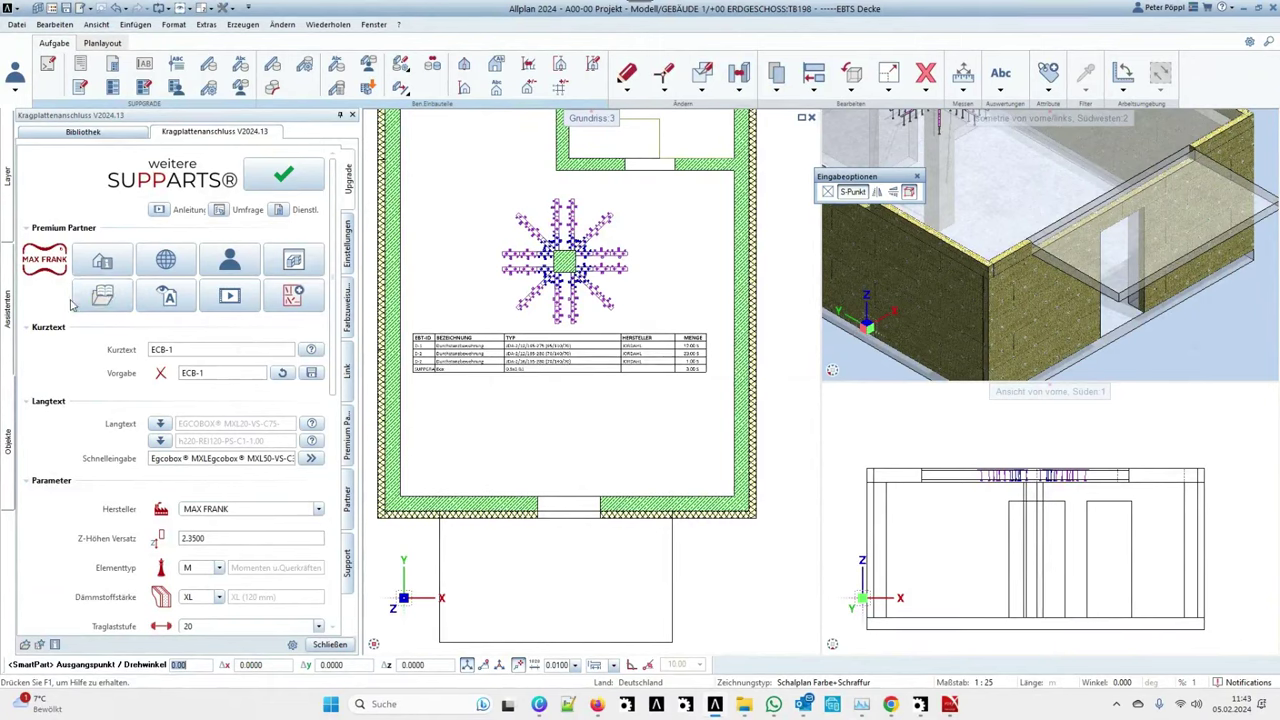
{"action": "scroll", "coordinate": [440, 300], "scroll_direction": "down", "scroll_amount": 2}
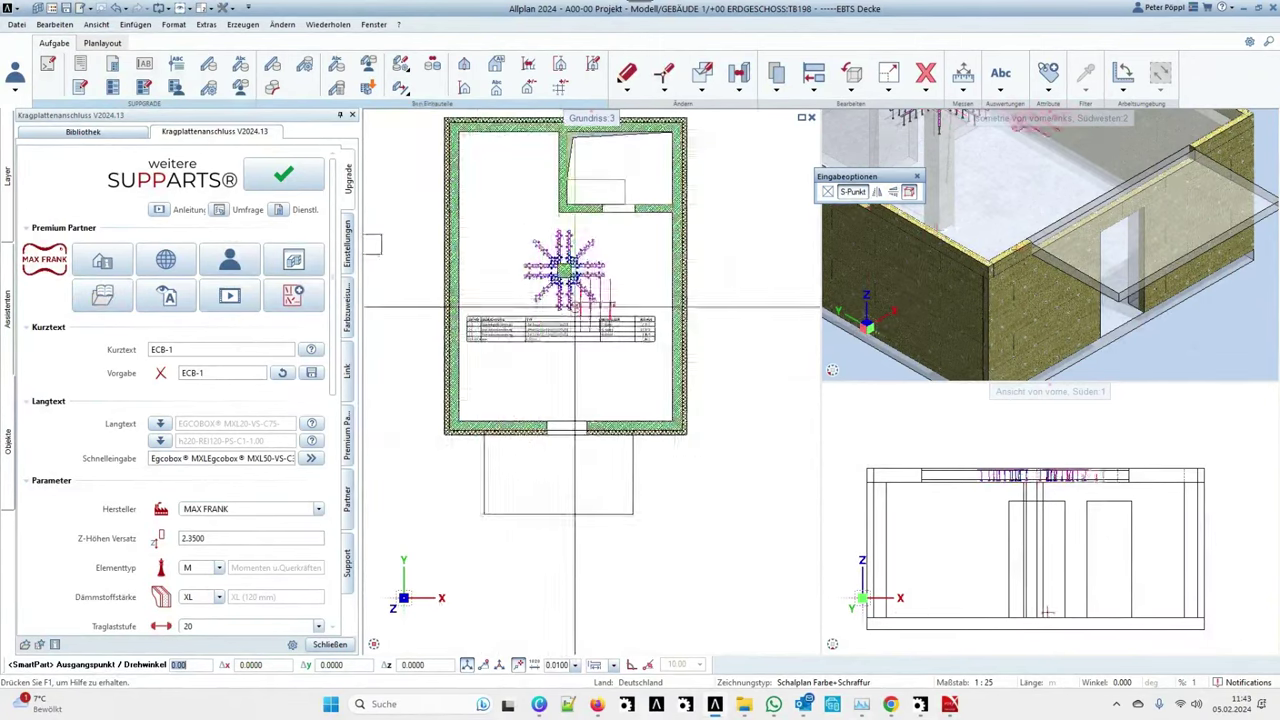
{"action": "scroll", "coordinate": [518, 403], "scroll_direction": "up", "scroll_amount": 4}
{"action": "scroll", "coordinate": [518, 403], "scroll_direction": "up", "scroll_amount": 2}
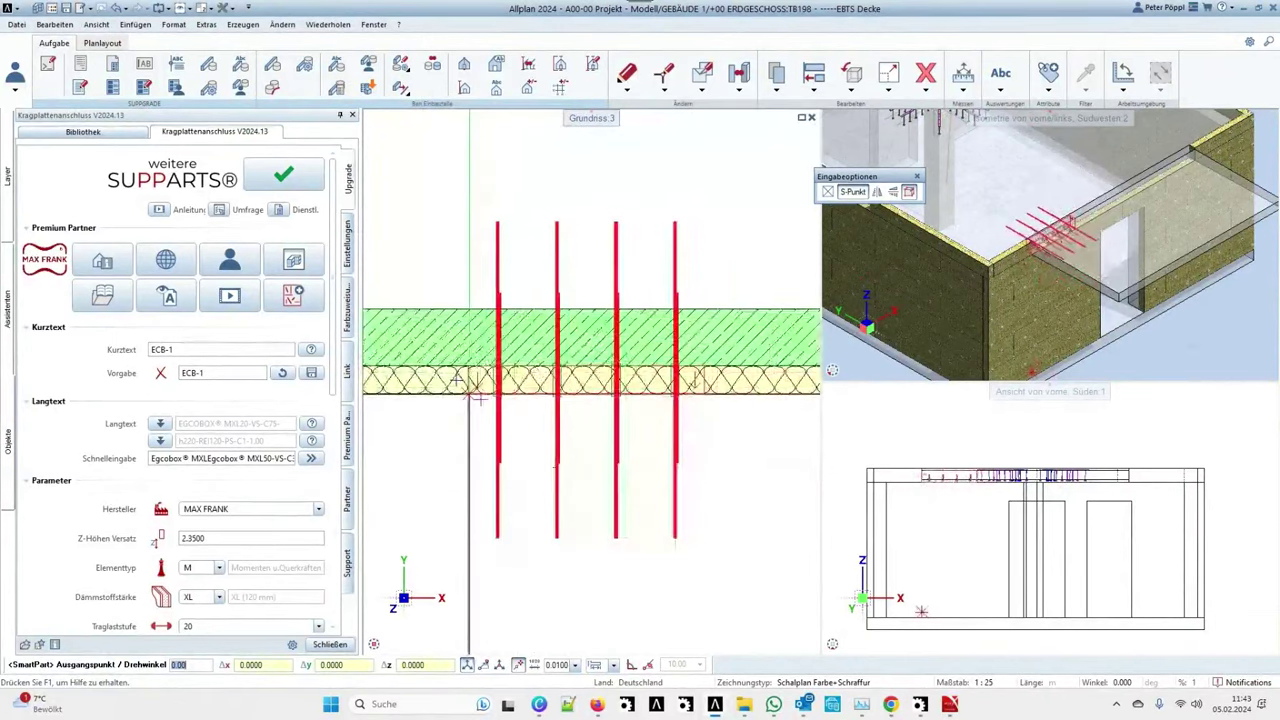